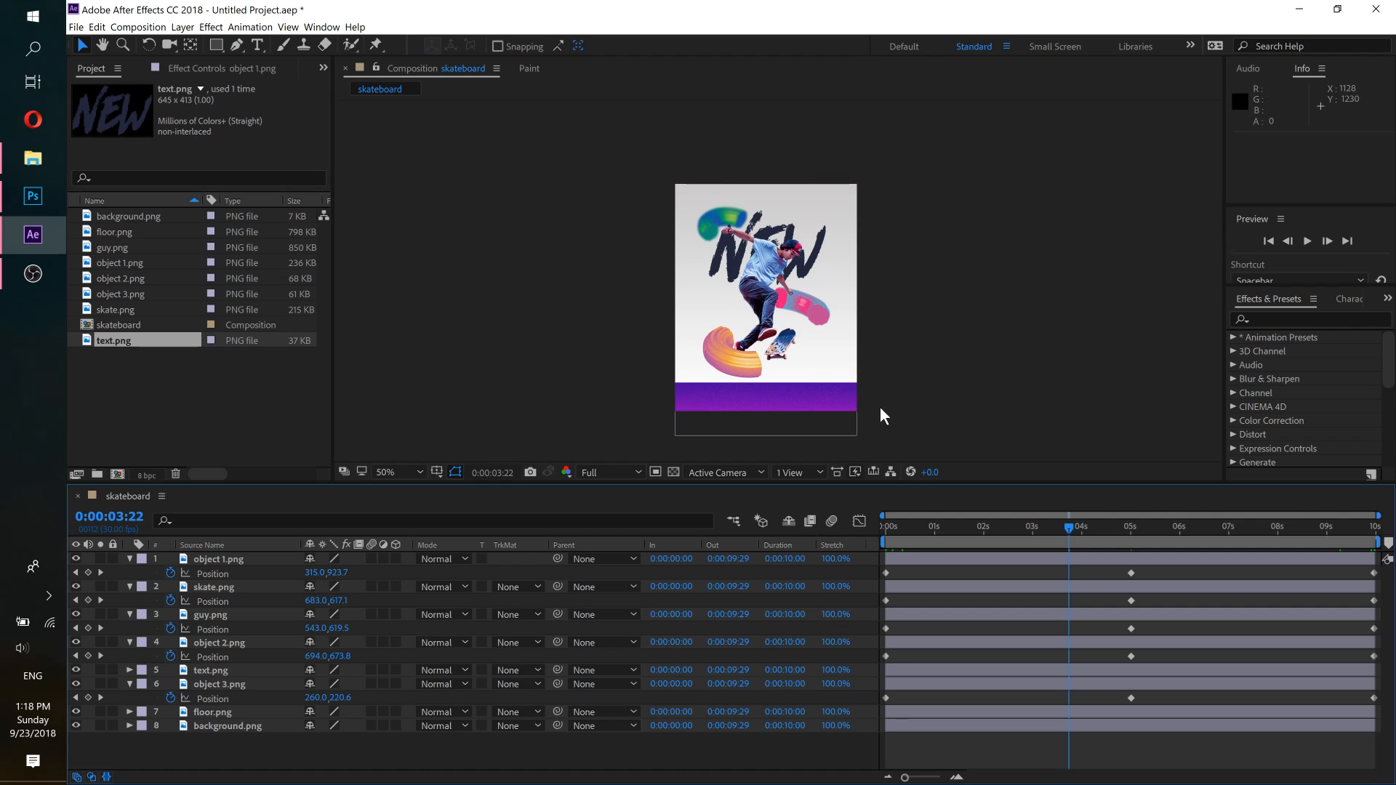
Step: Reveal the floor.png layer's Position keyframes and apply Easy Ease to its middle keyframe at 5 seconds
key(Home)
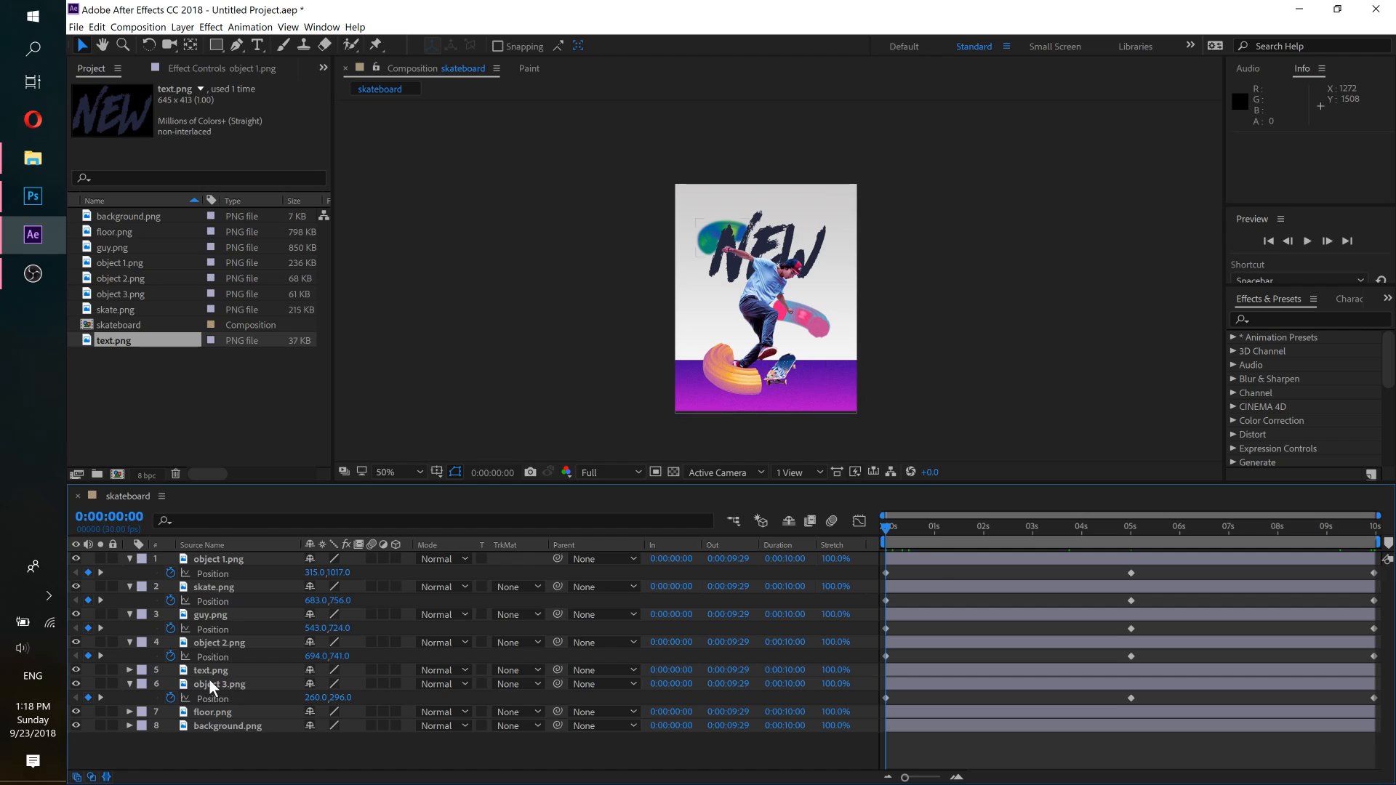
click(822, 399)
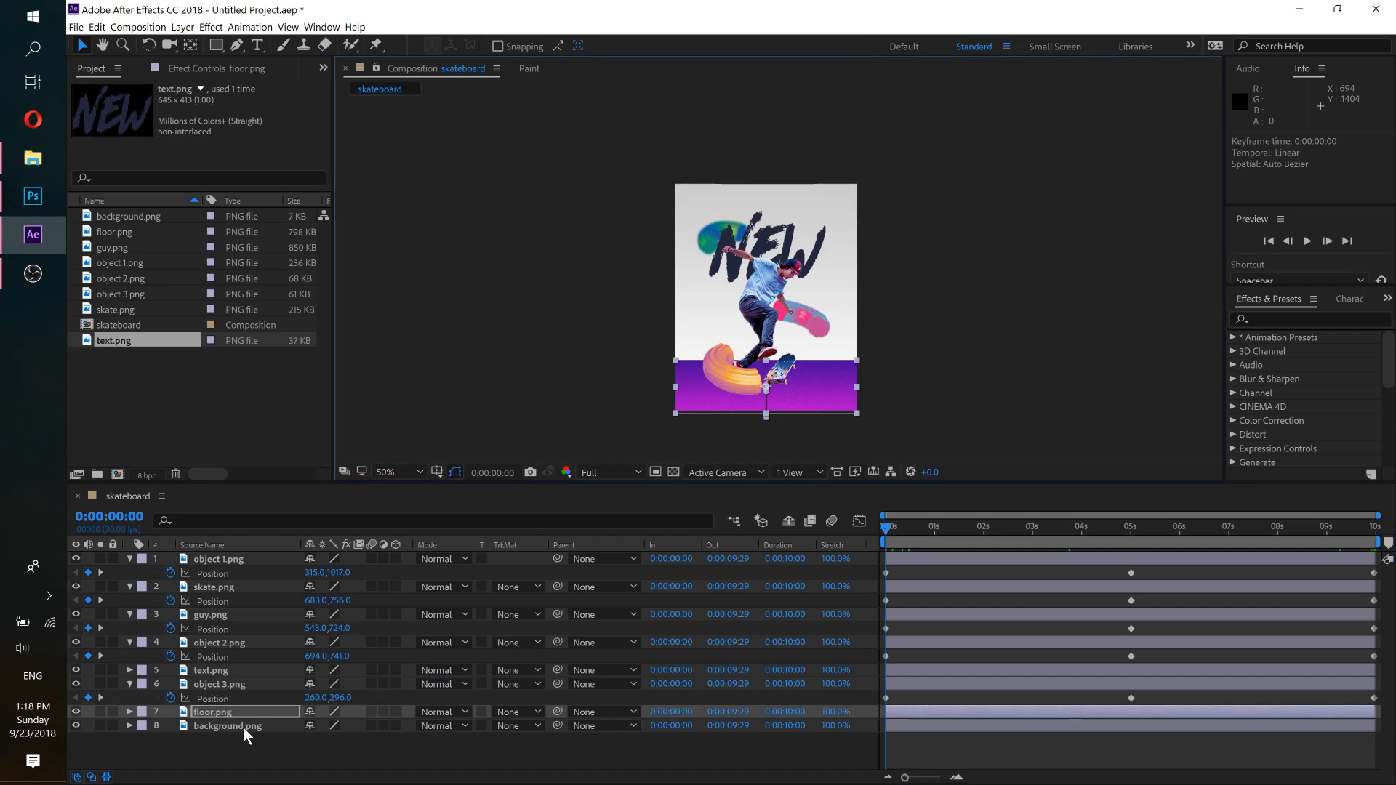
key(p)
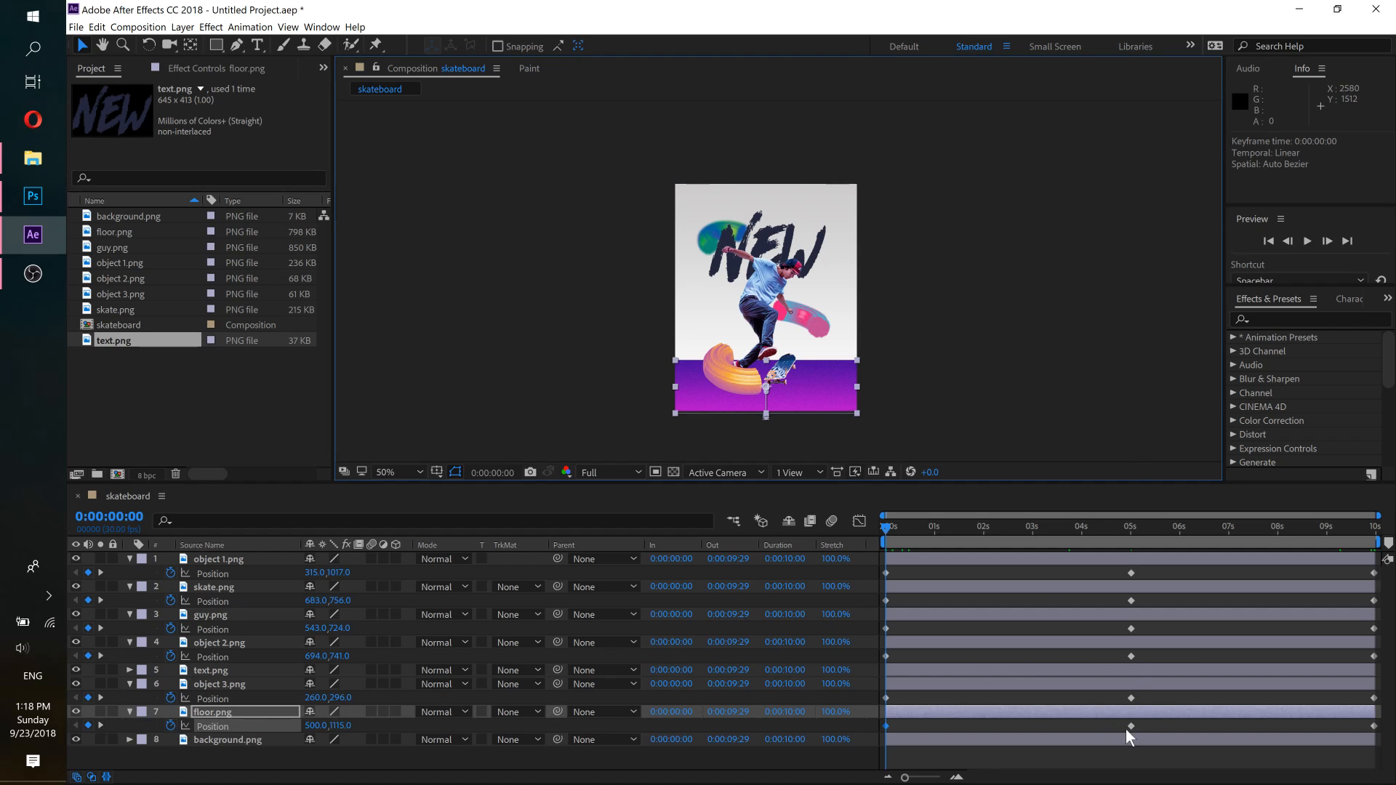
click(1128, 528)
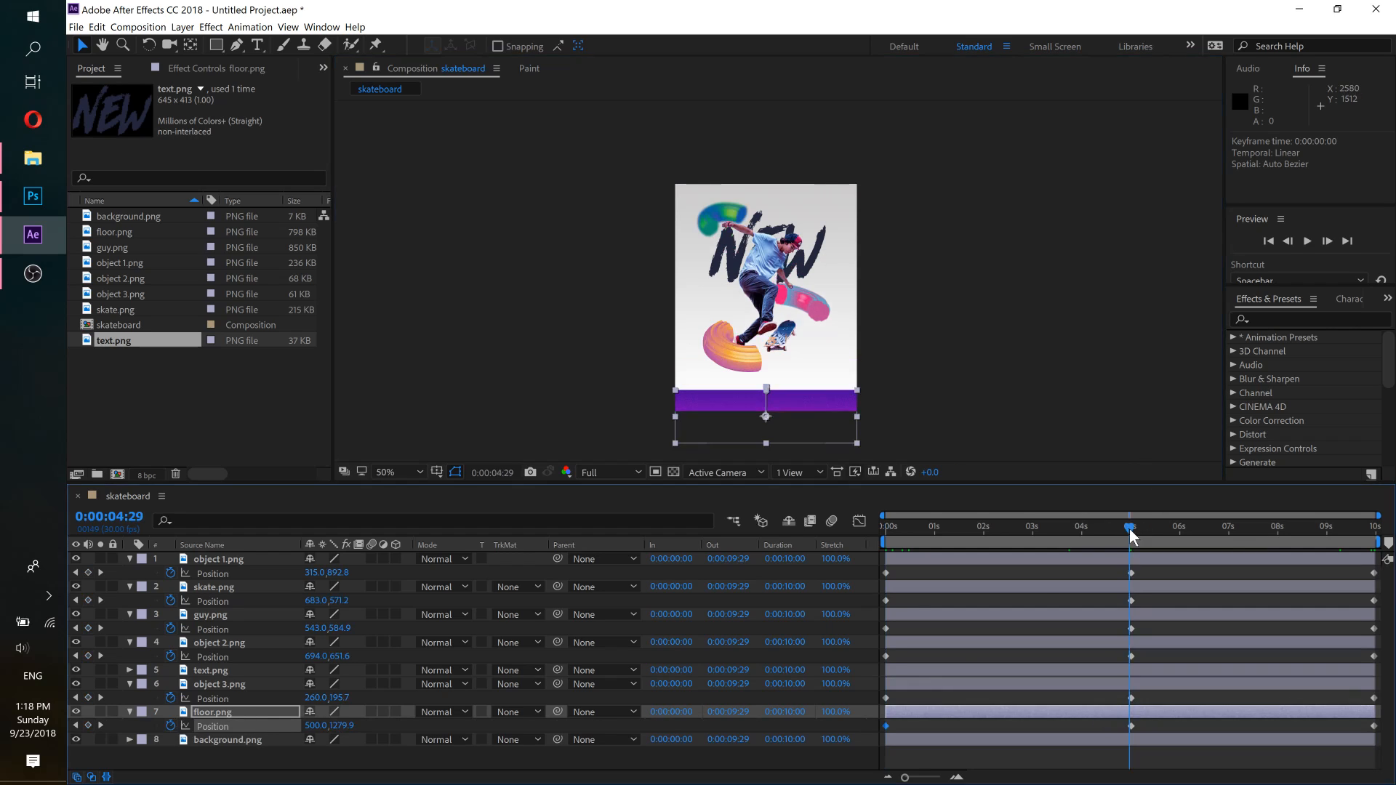
drag(1130, 529, 1132, 526)
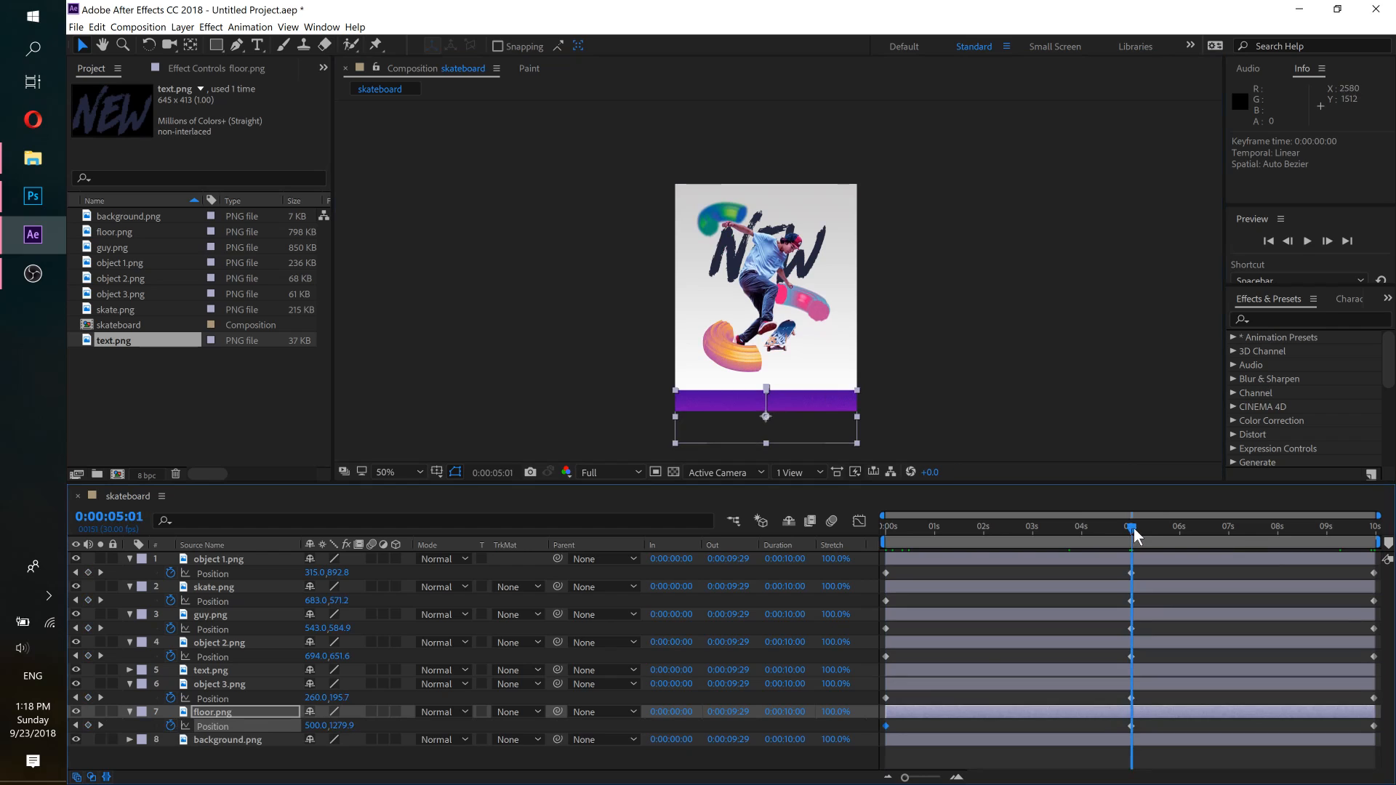
click(1132, 725)
right_click(1132, 725)
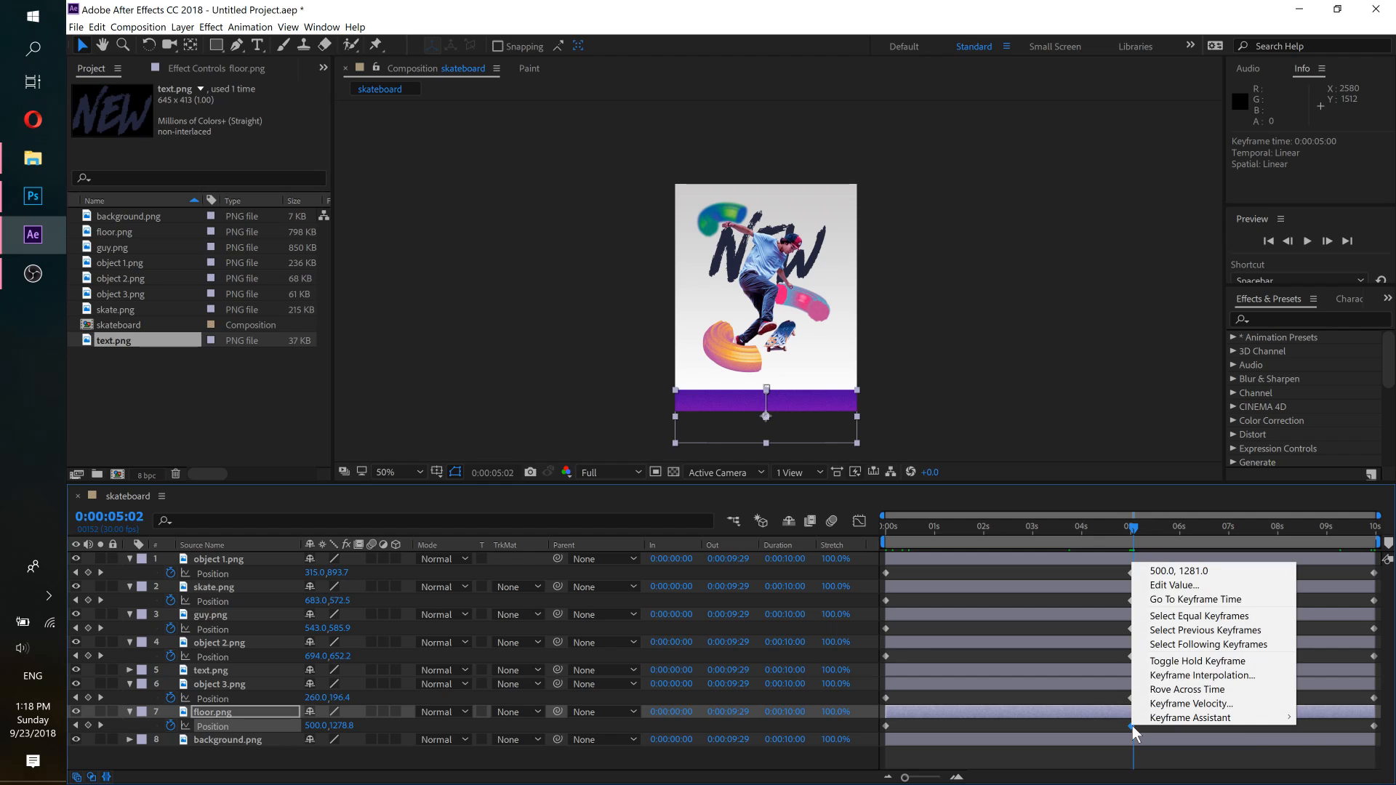
mouse_move(1153, 716)
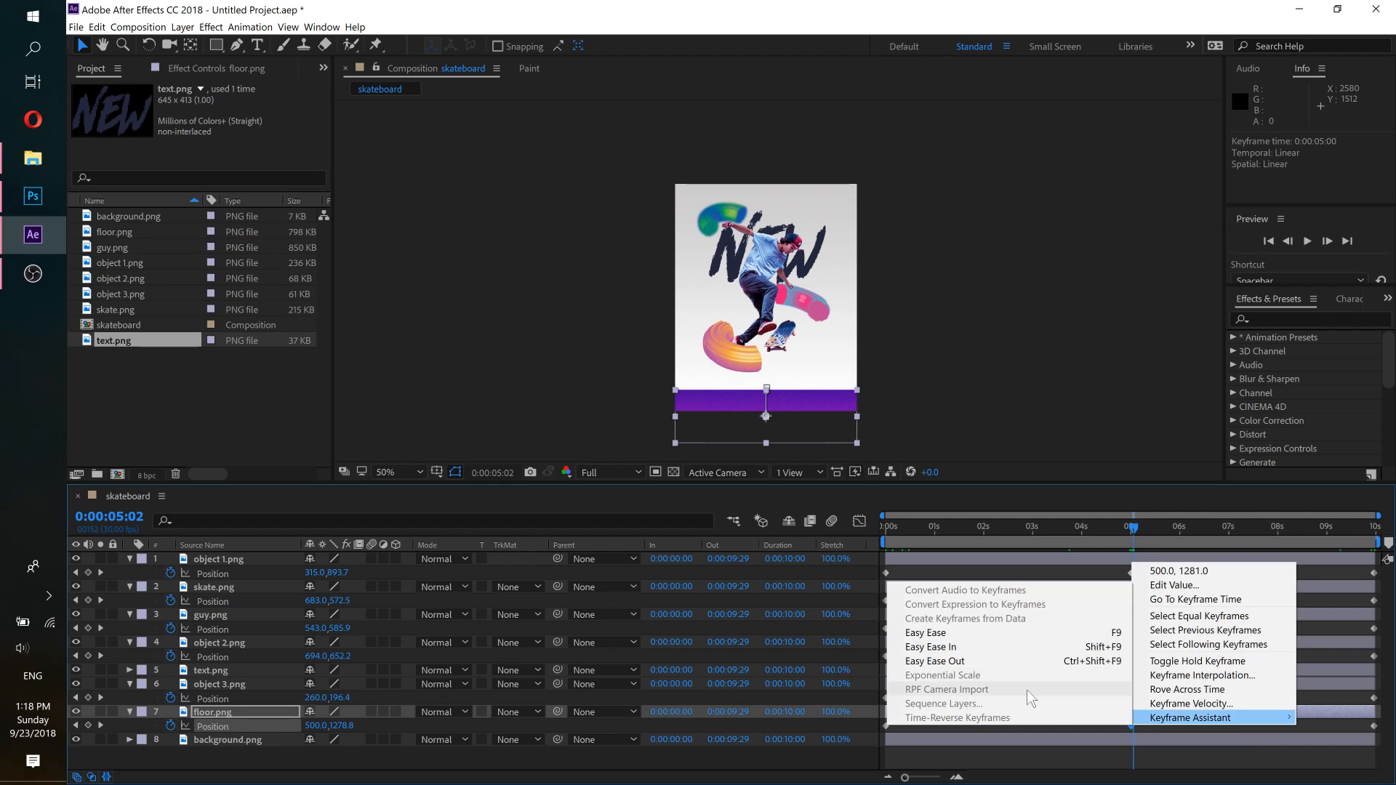
click(969, 634)
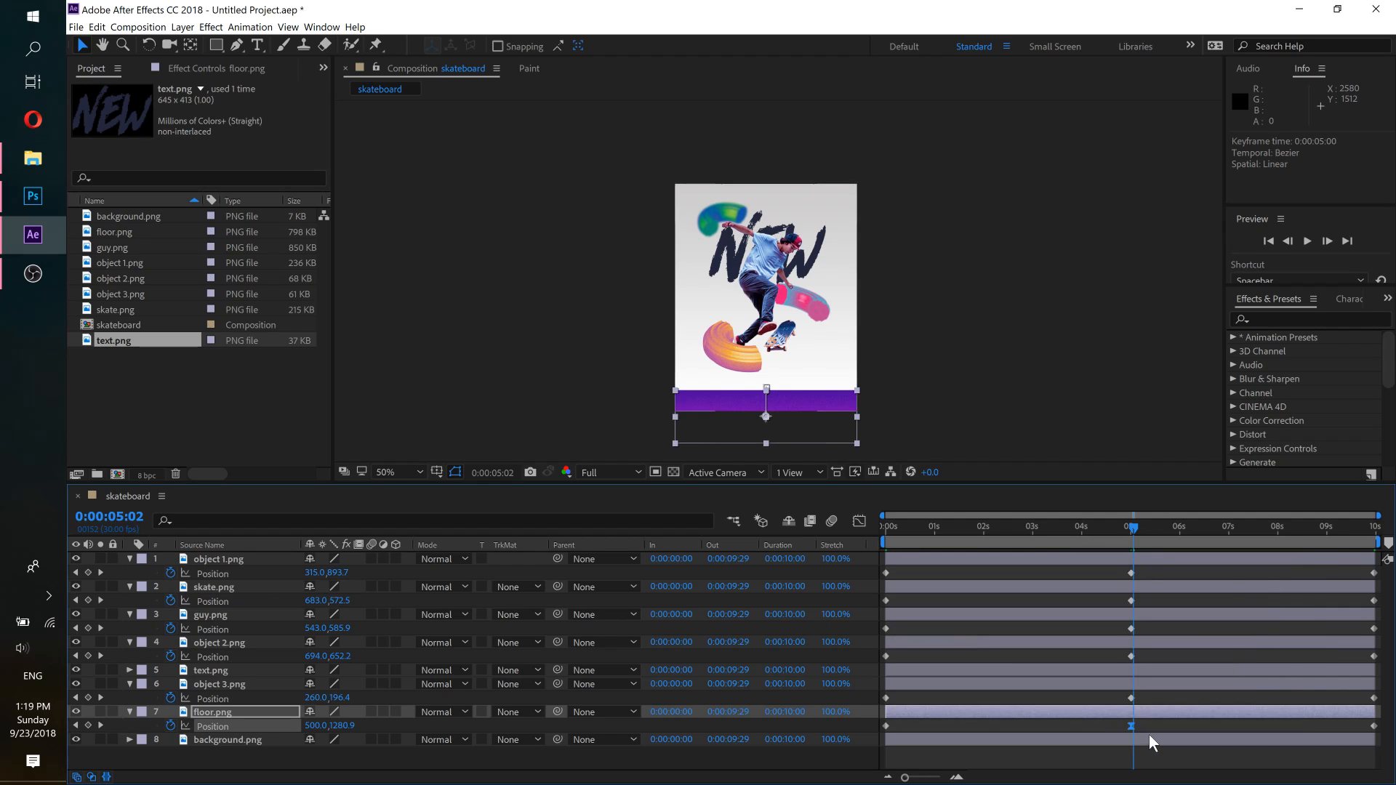
Step: Hide the object 1, skate, guy, object 2, text and object 3 layers, keeping only the floor and background shown
drag(1134, 527, 1082, 531)
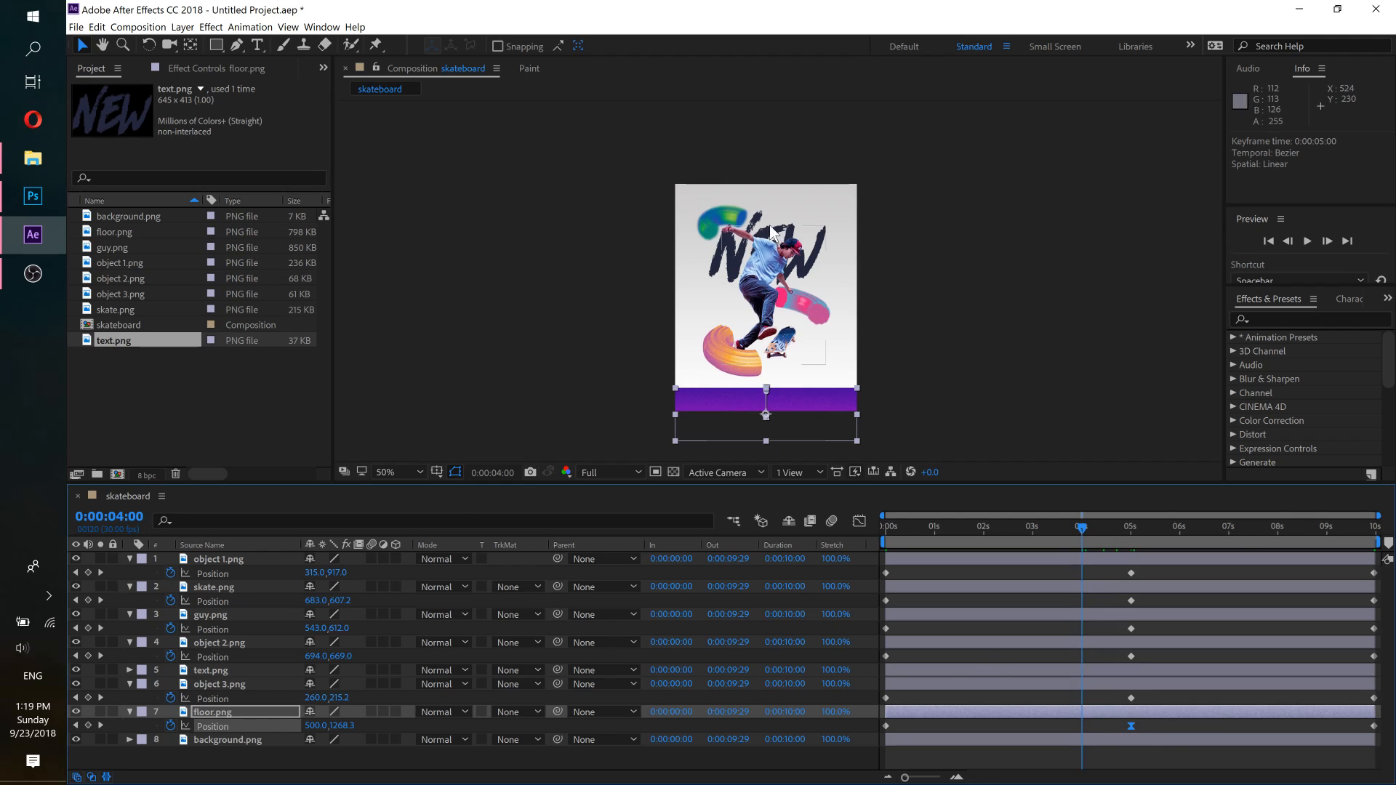
click(76, 558)
click(76, 586)
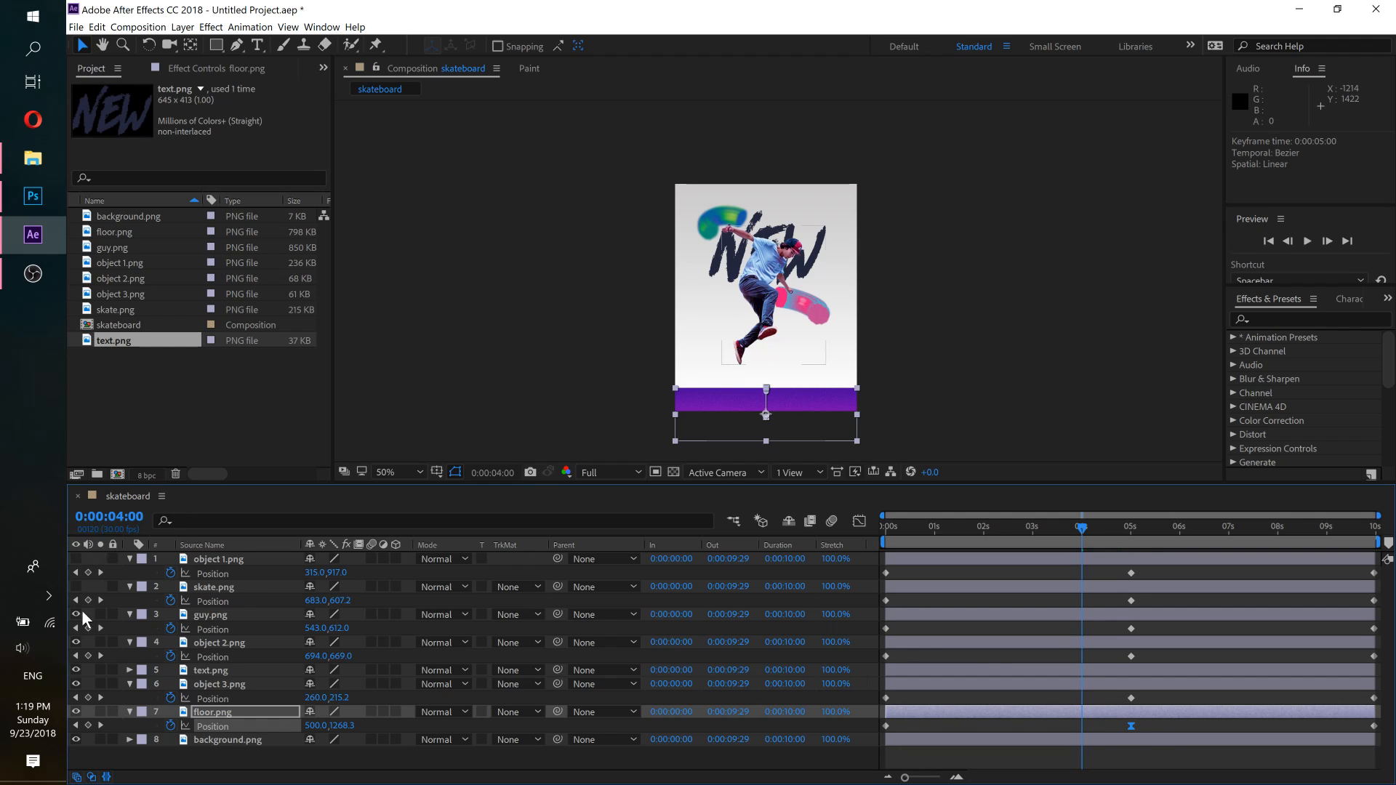
click(76, 614)
click(75, 642)
click(76, 669)
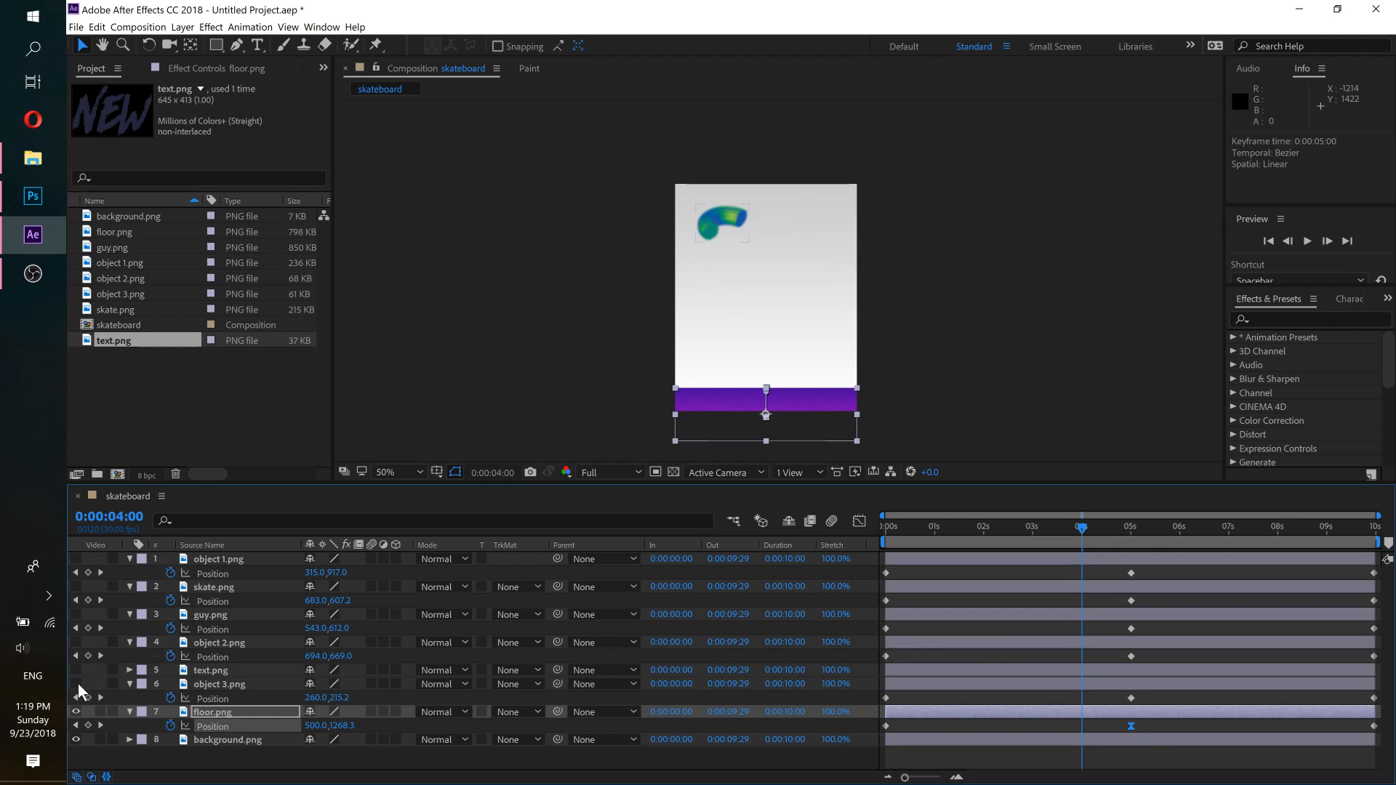
click(76, 684)
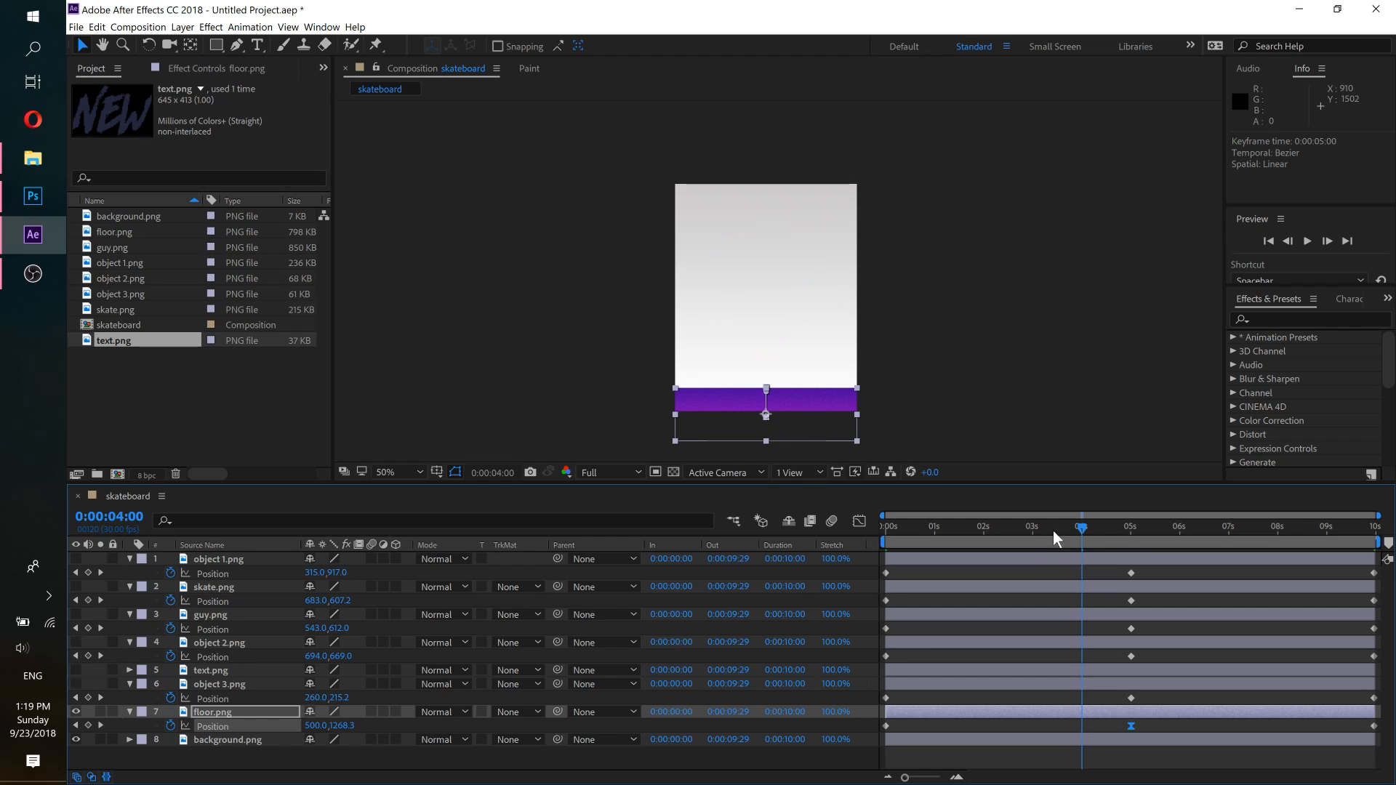
Step: Play a preview of the floor's eased motion on its own, then stop playback
drag(1082, 528, 1025, 527)
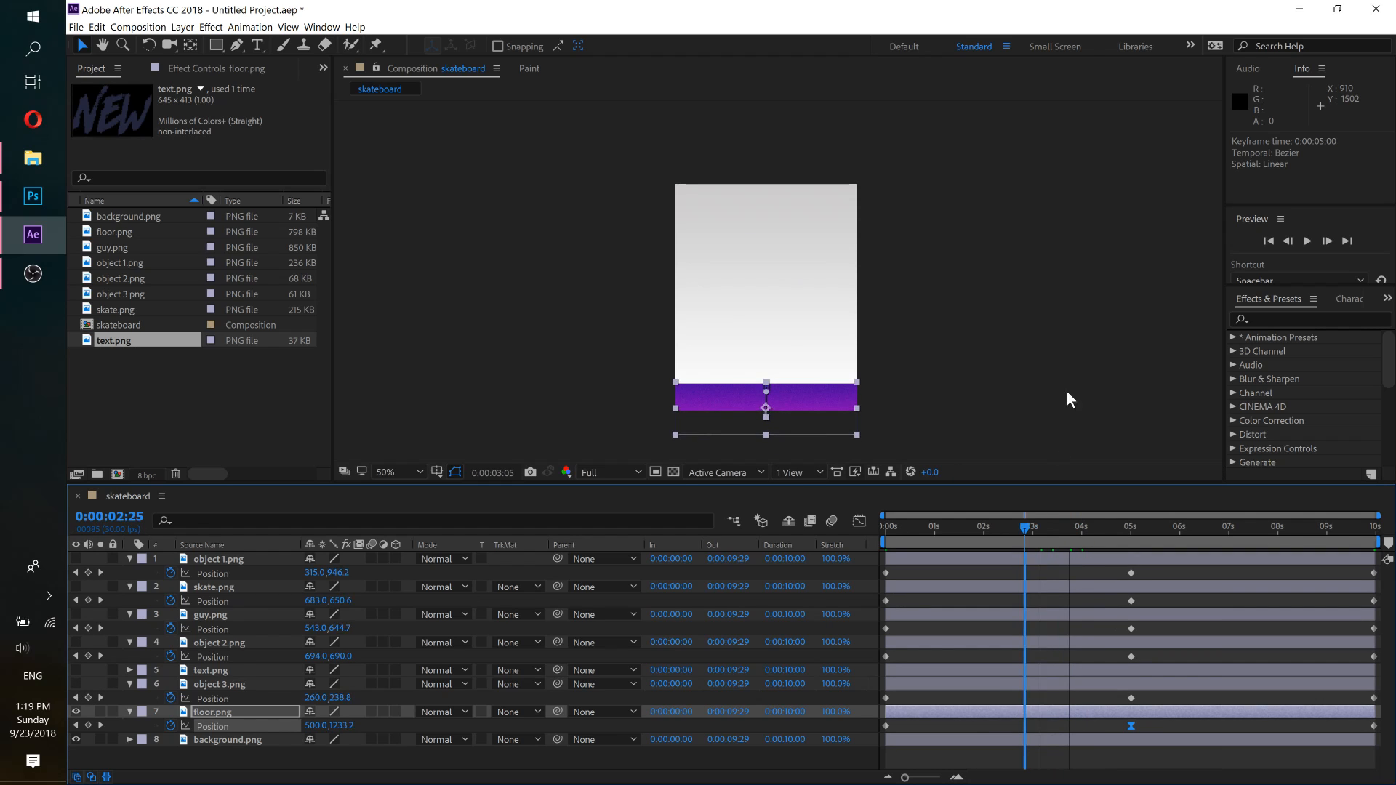
key(space)
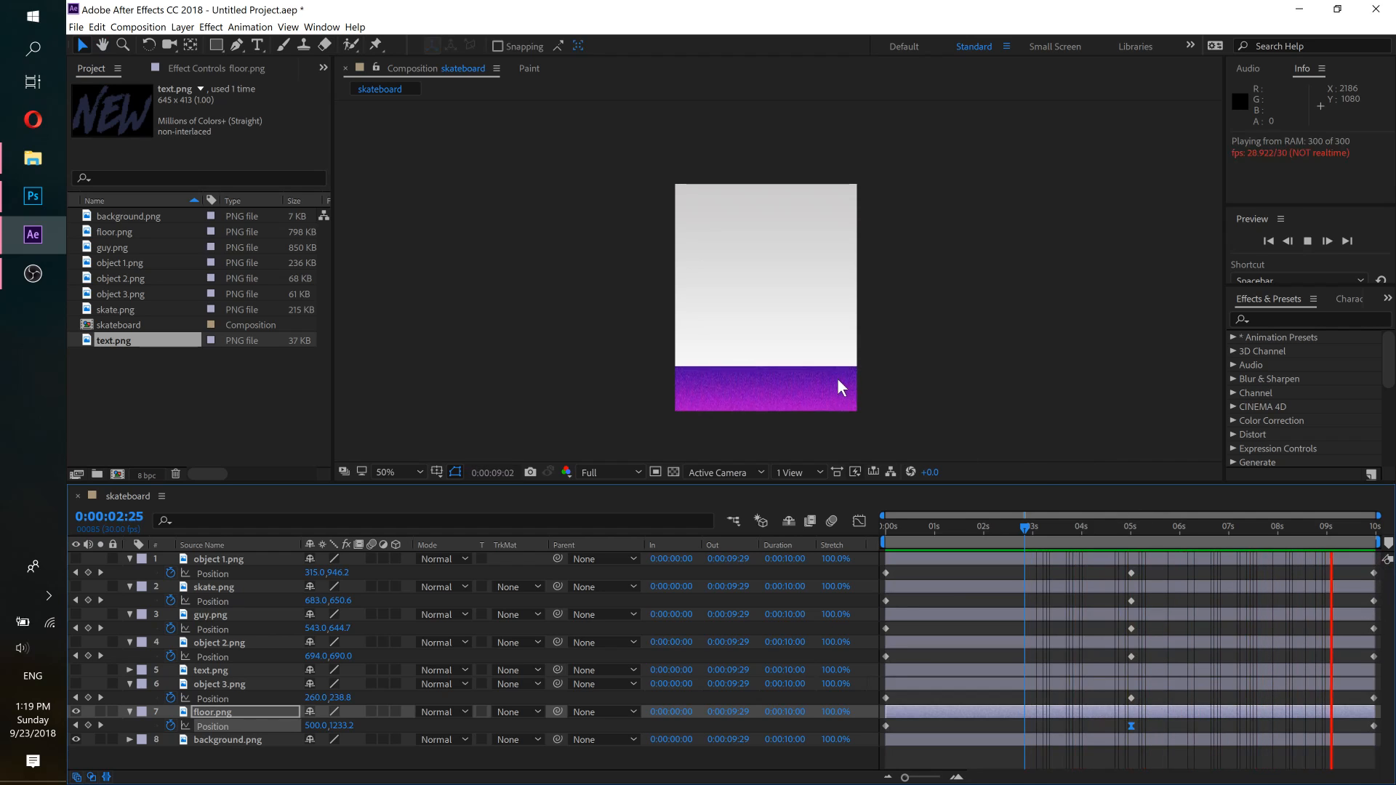
key(space)
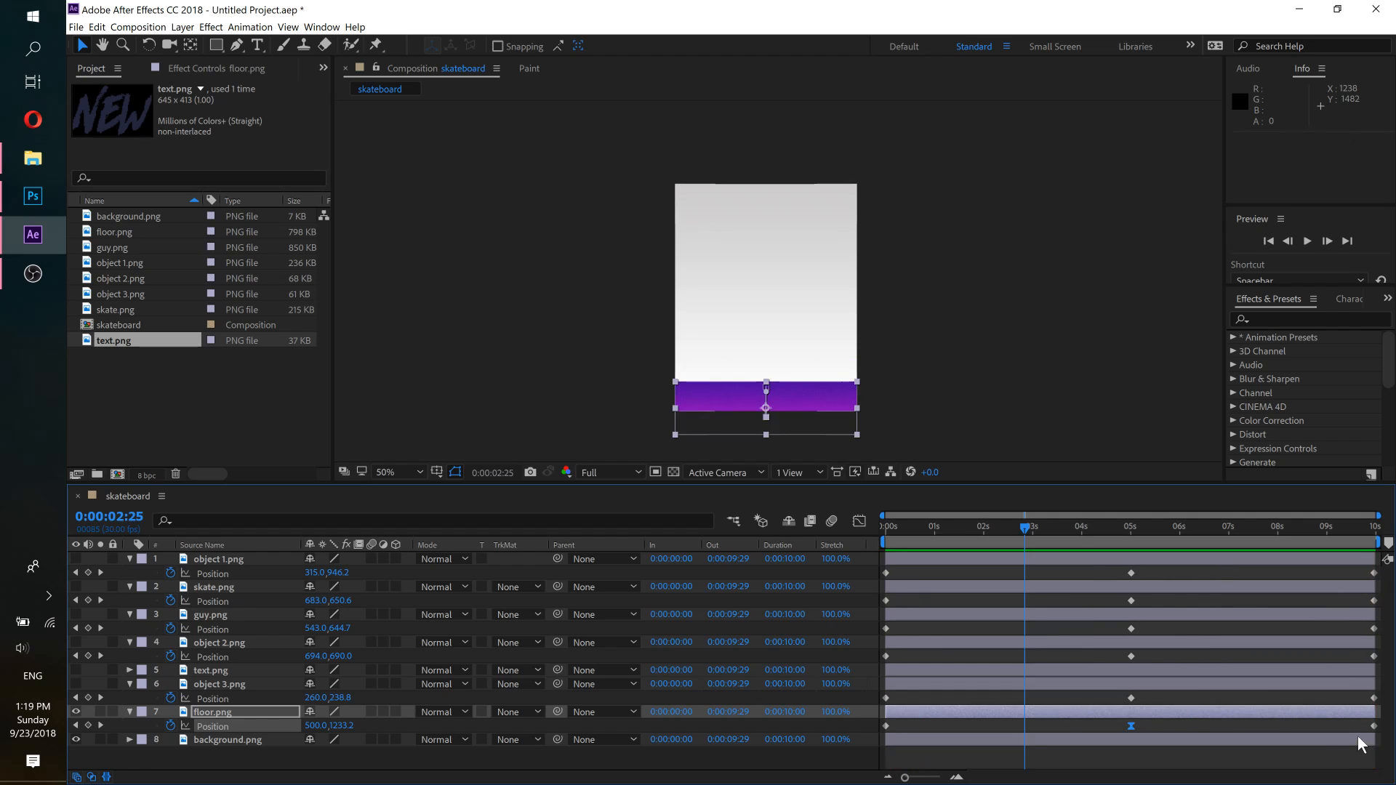
Step: Apply Easy Ease to the last and first Position keyframes of the floor.png layer
right_click(1373, 725)
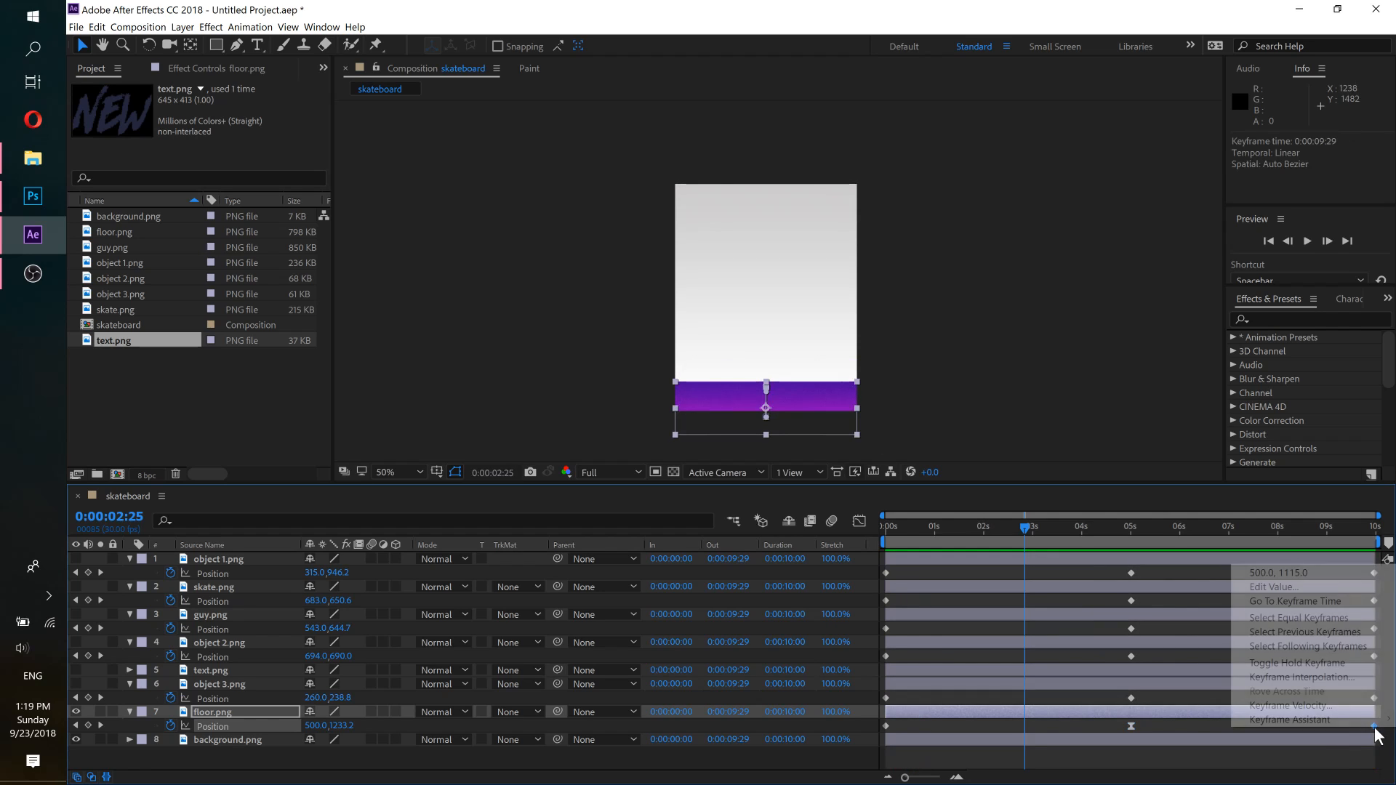
mouse_move(1346, 716)
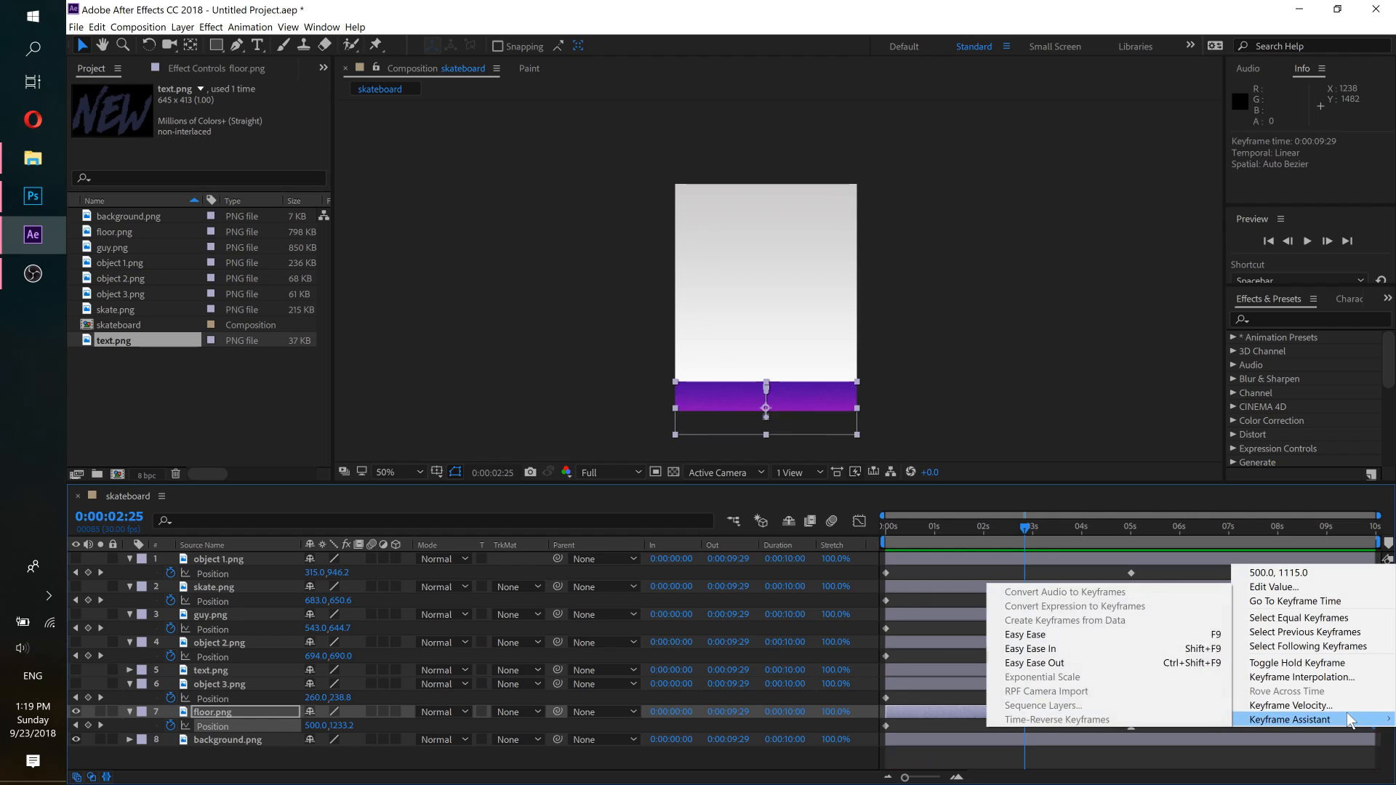
click(1047, 636)
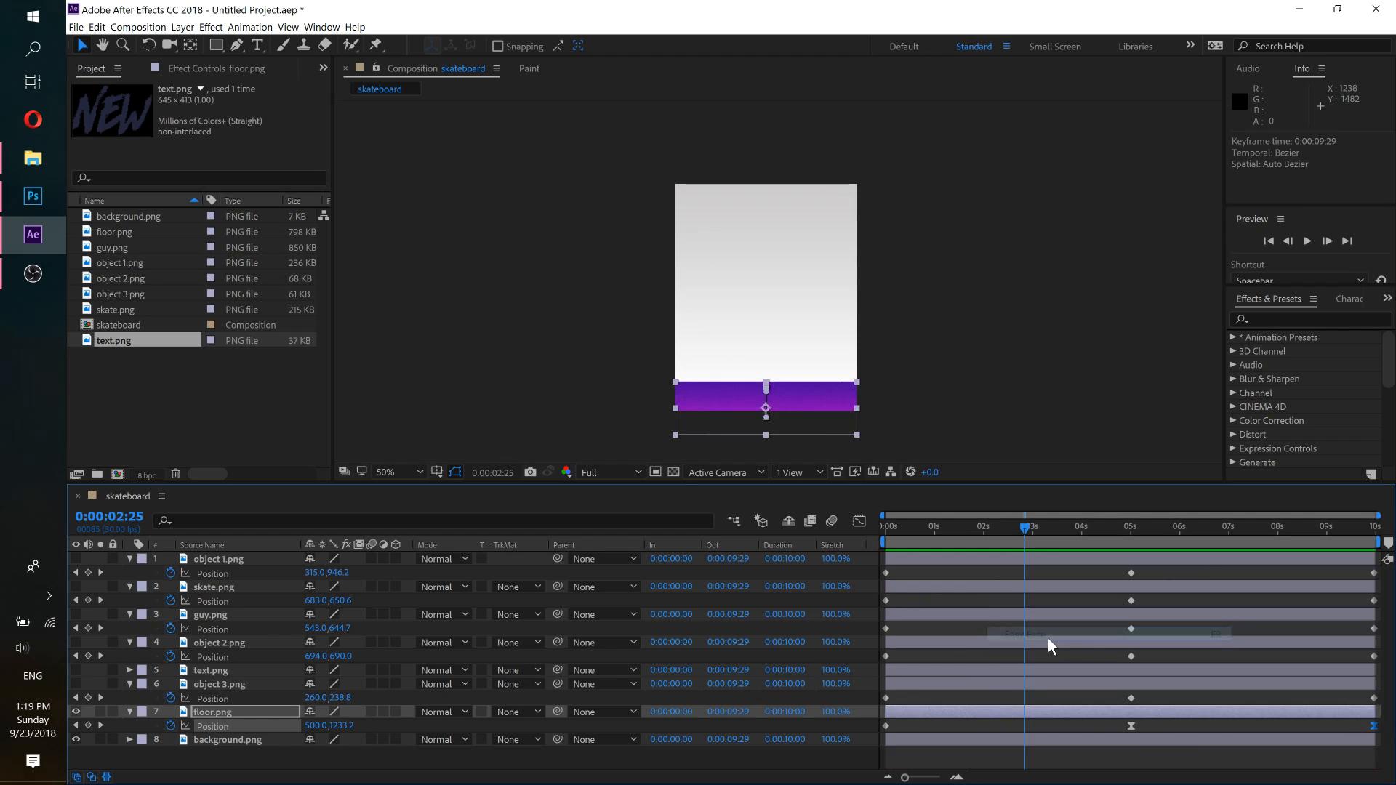
right_click(886, 725)
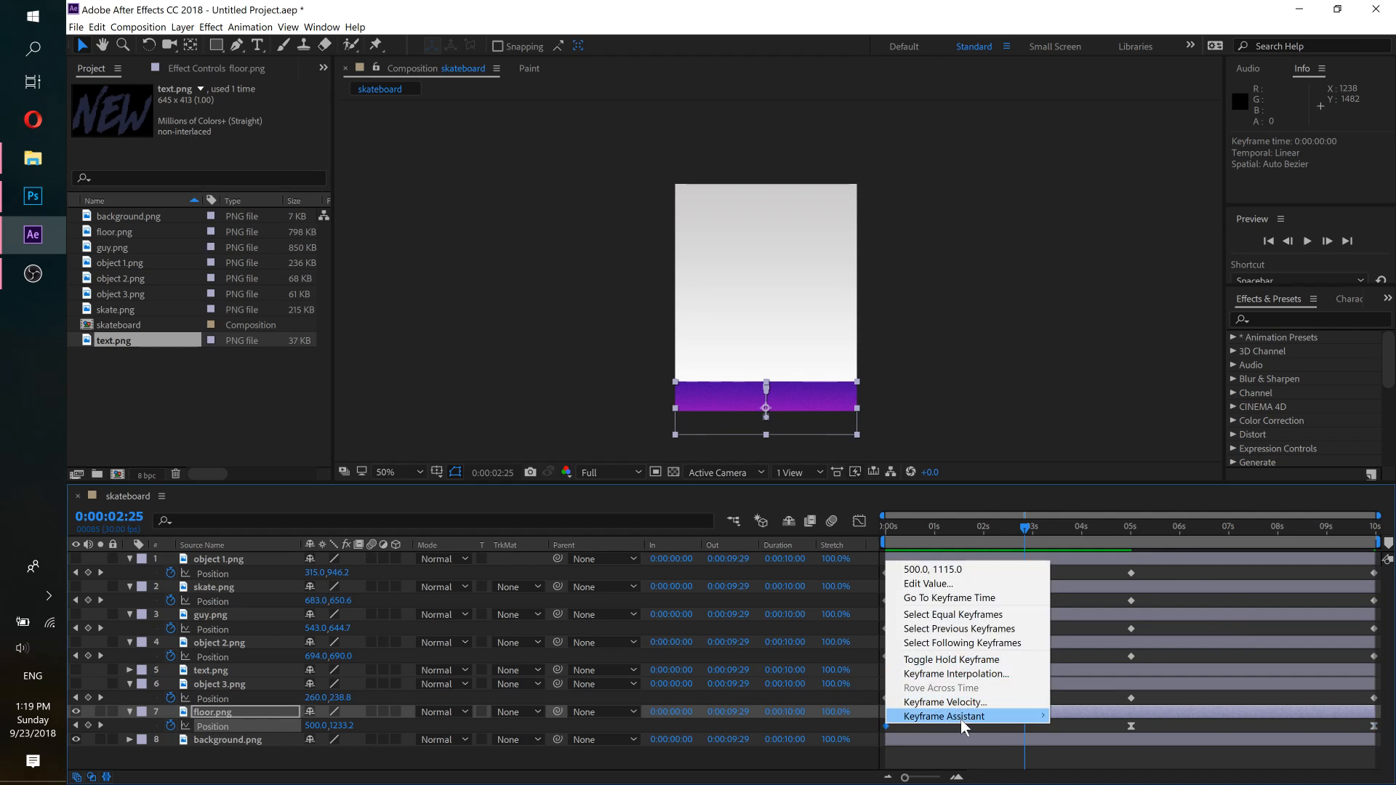
mouse_move(964, 717)
click(1099, 632)
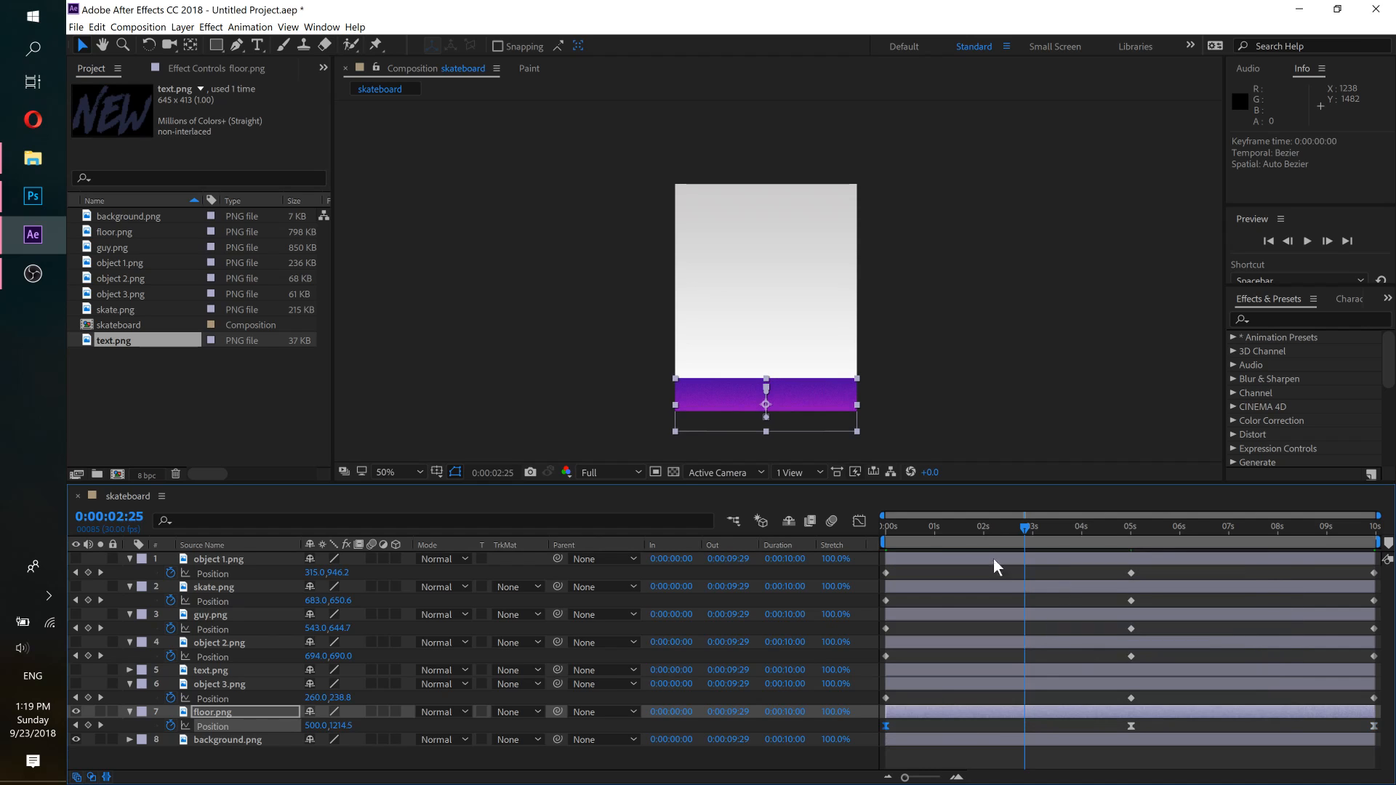
Step: Preview the floor animation from the start of the composition and stop playback
drag(892, 530, 850, 531)
key(space)
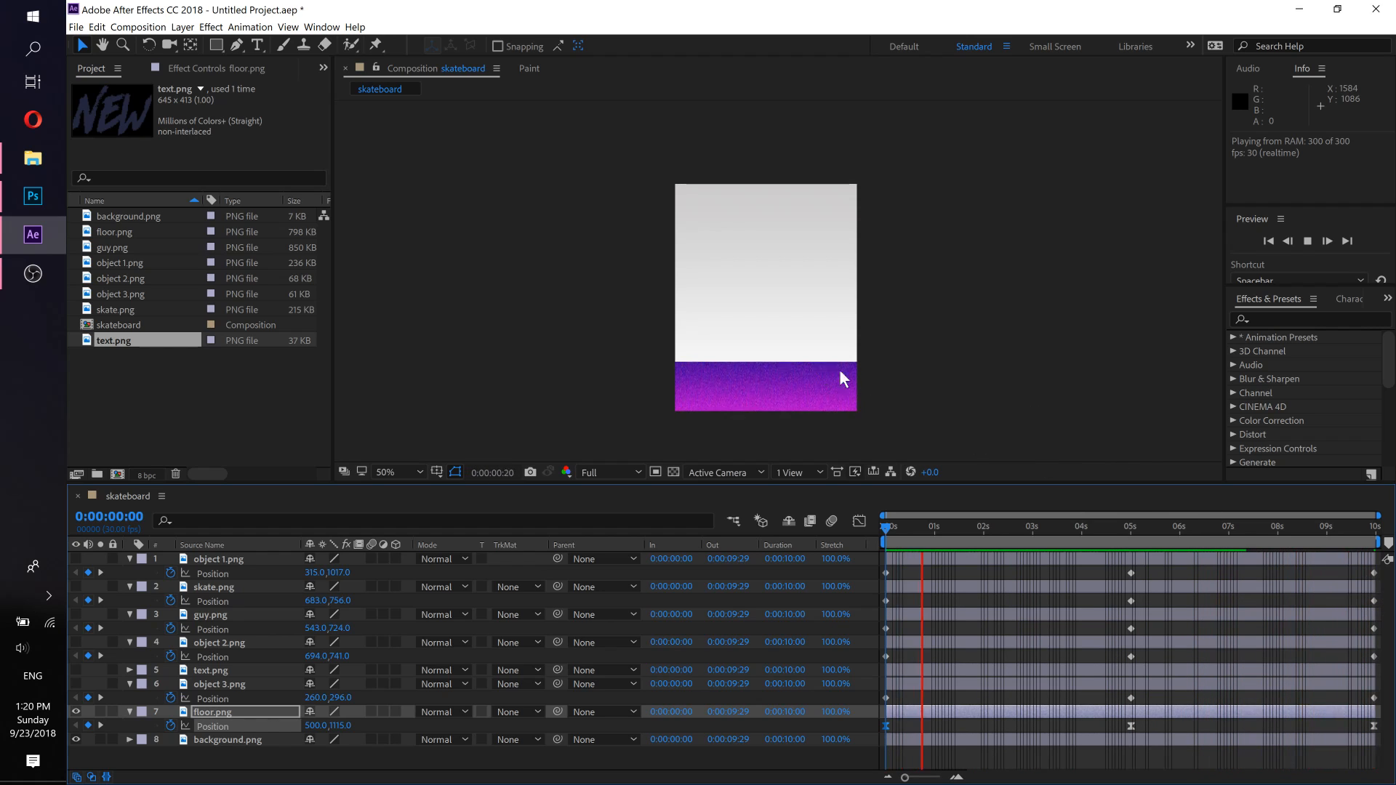
key(space)
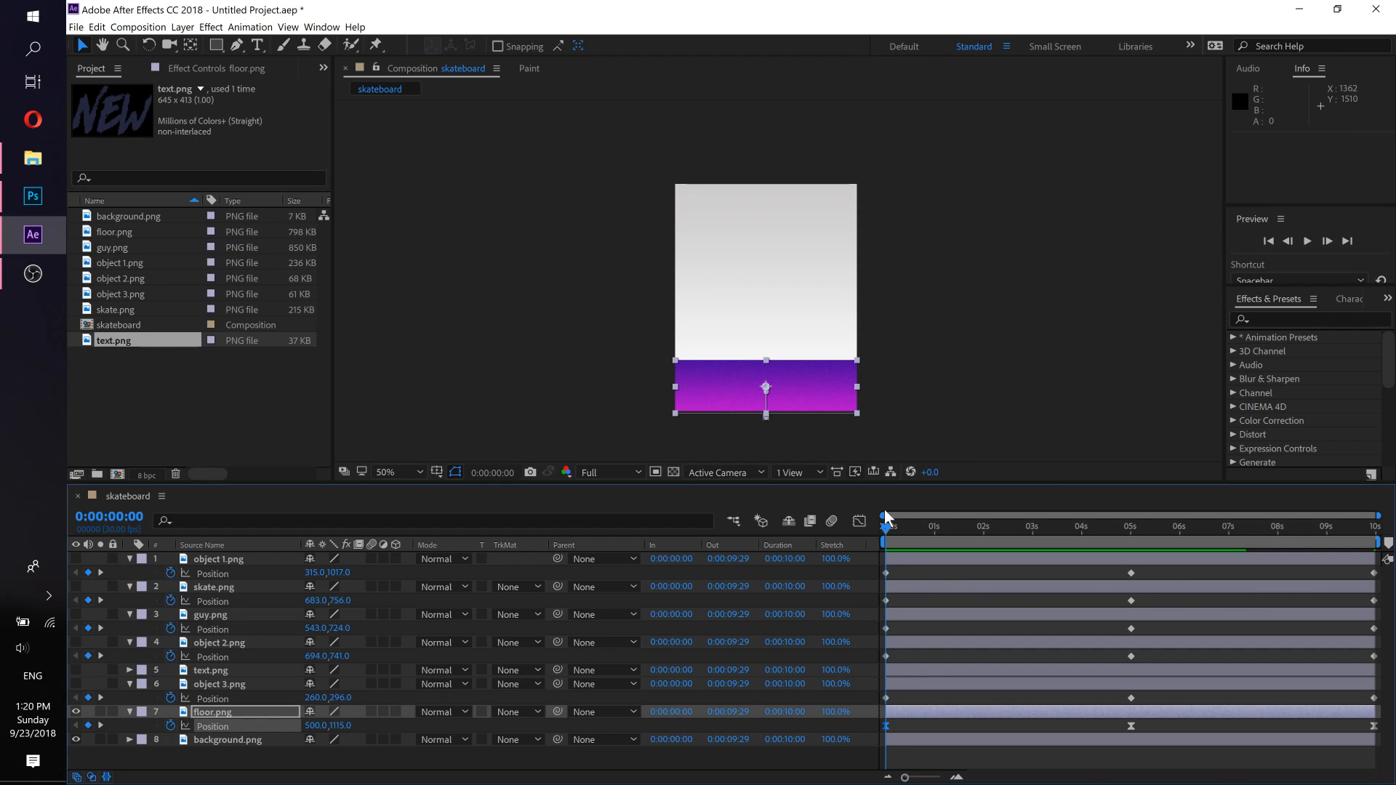
Step: Collapse the floor.png layer's properties and turn all the hidden layers back on
click(208, 713)
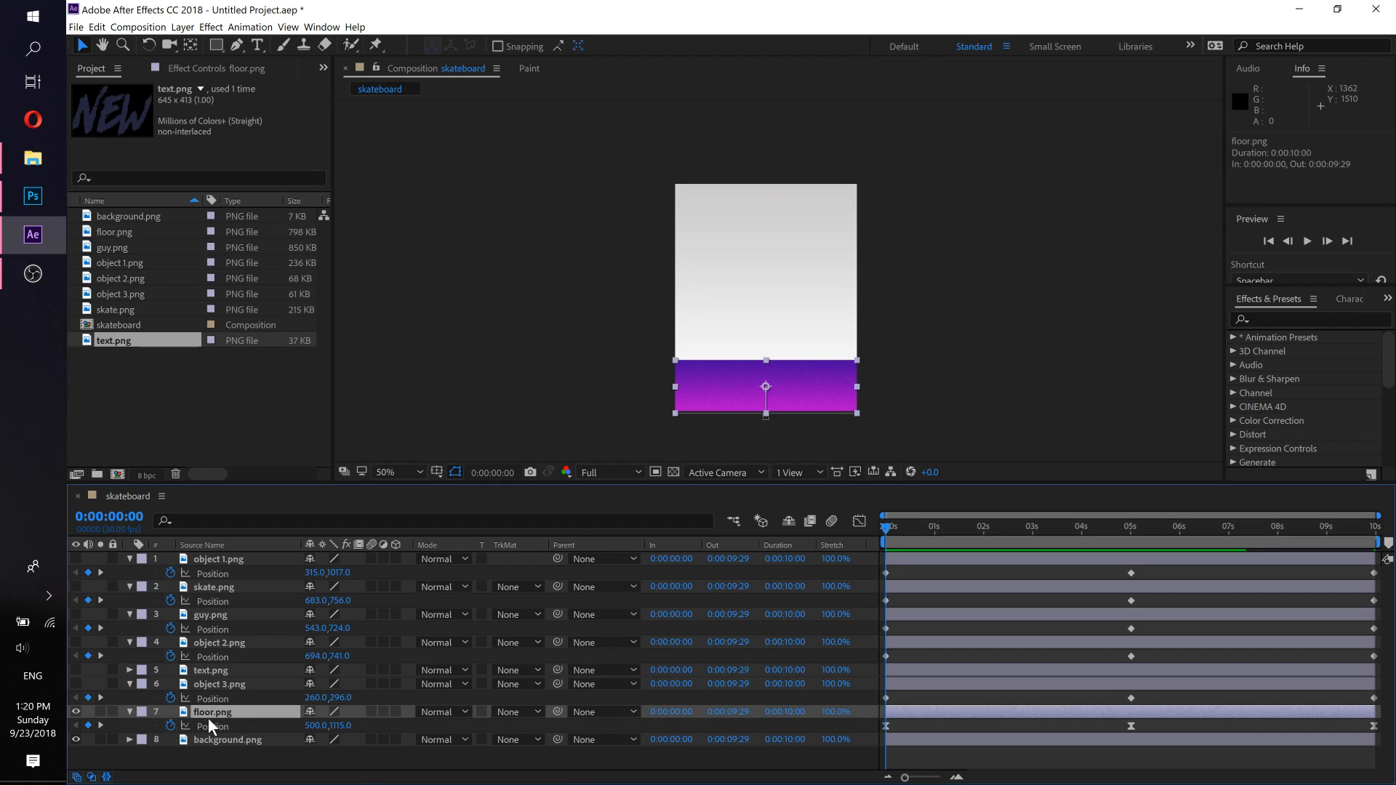
click(129, 712)
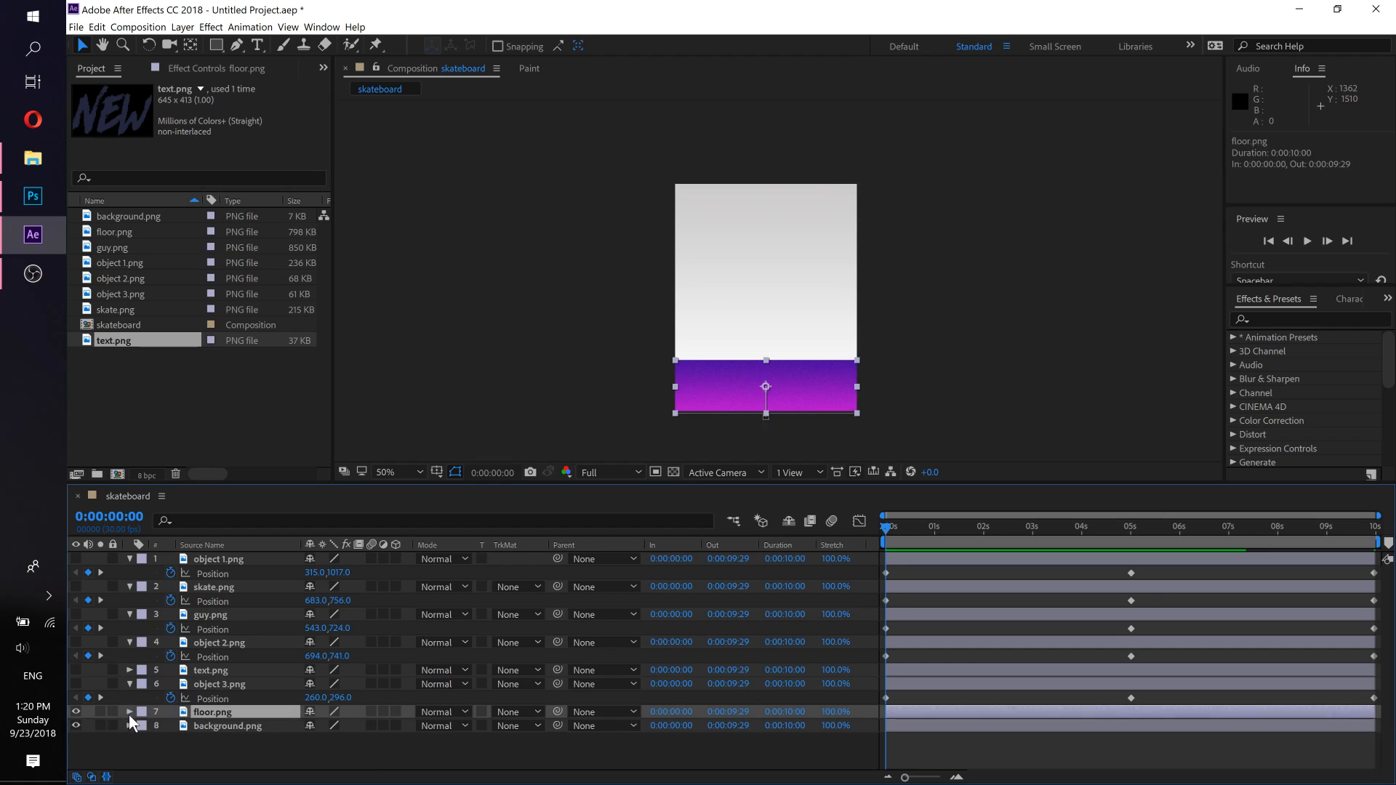
drag(72, 689, 73, 559)
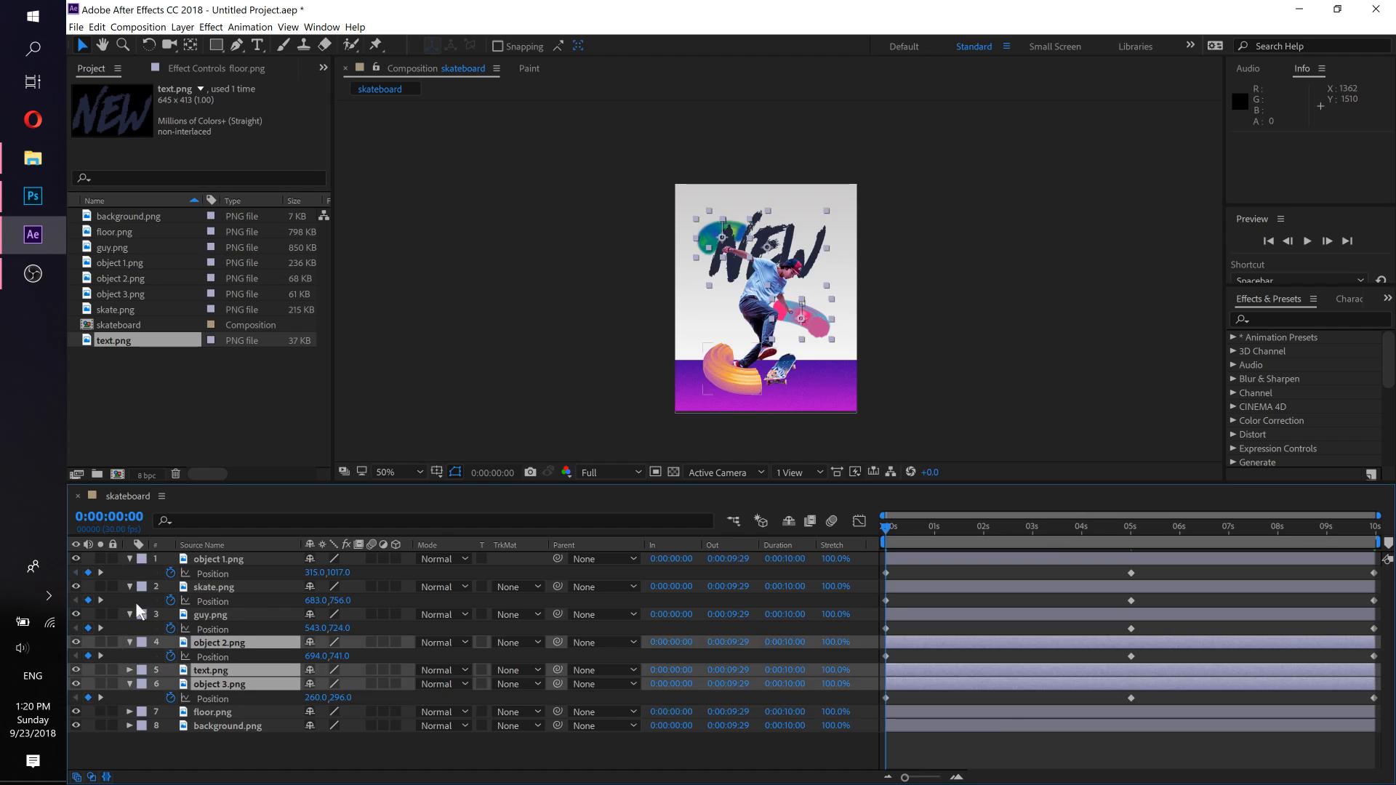
click(404, 742)
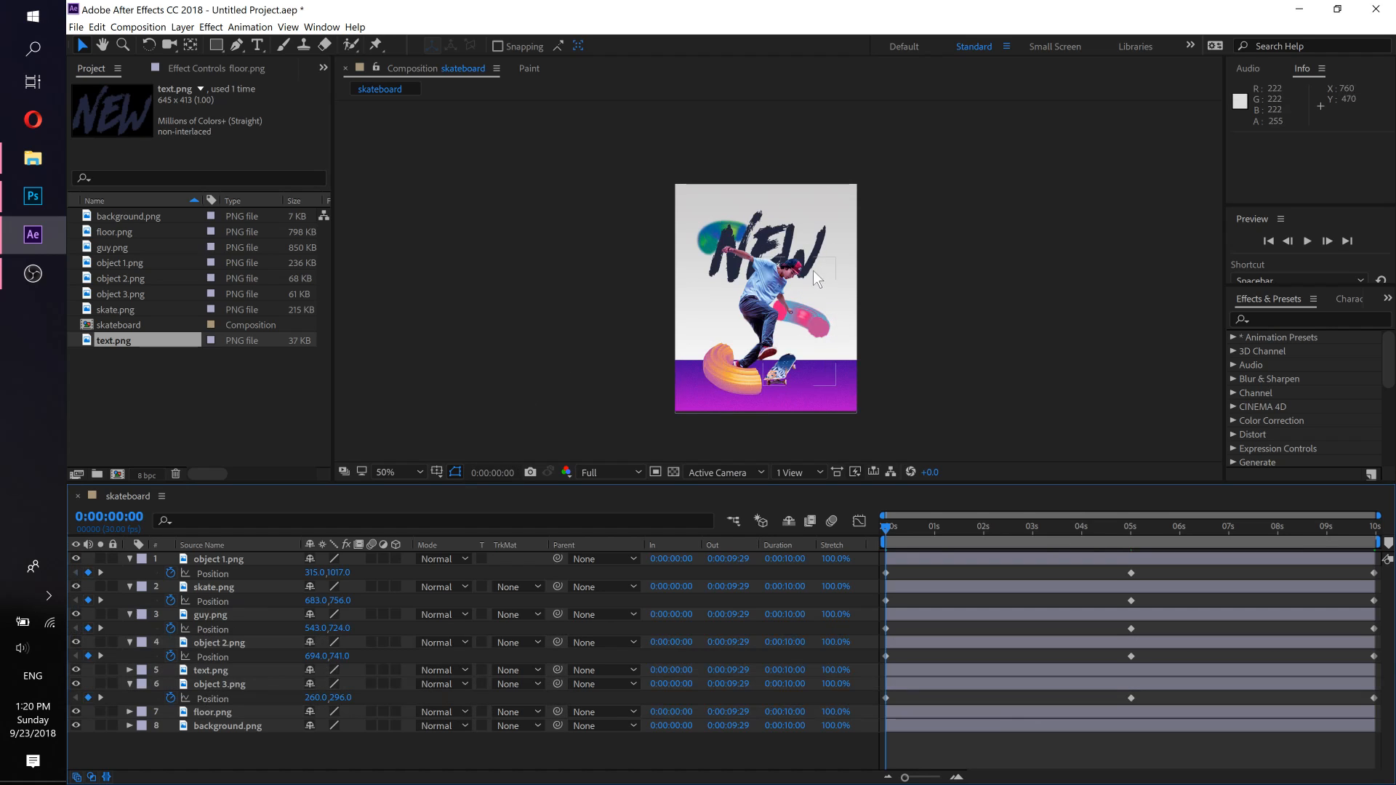
click(912, 670)
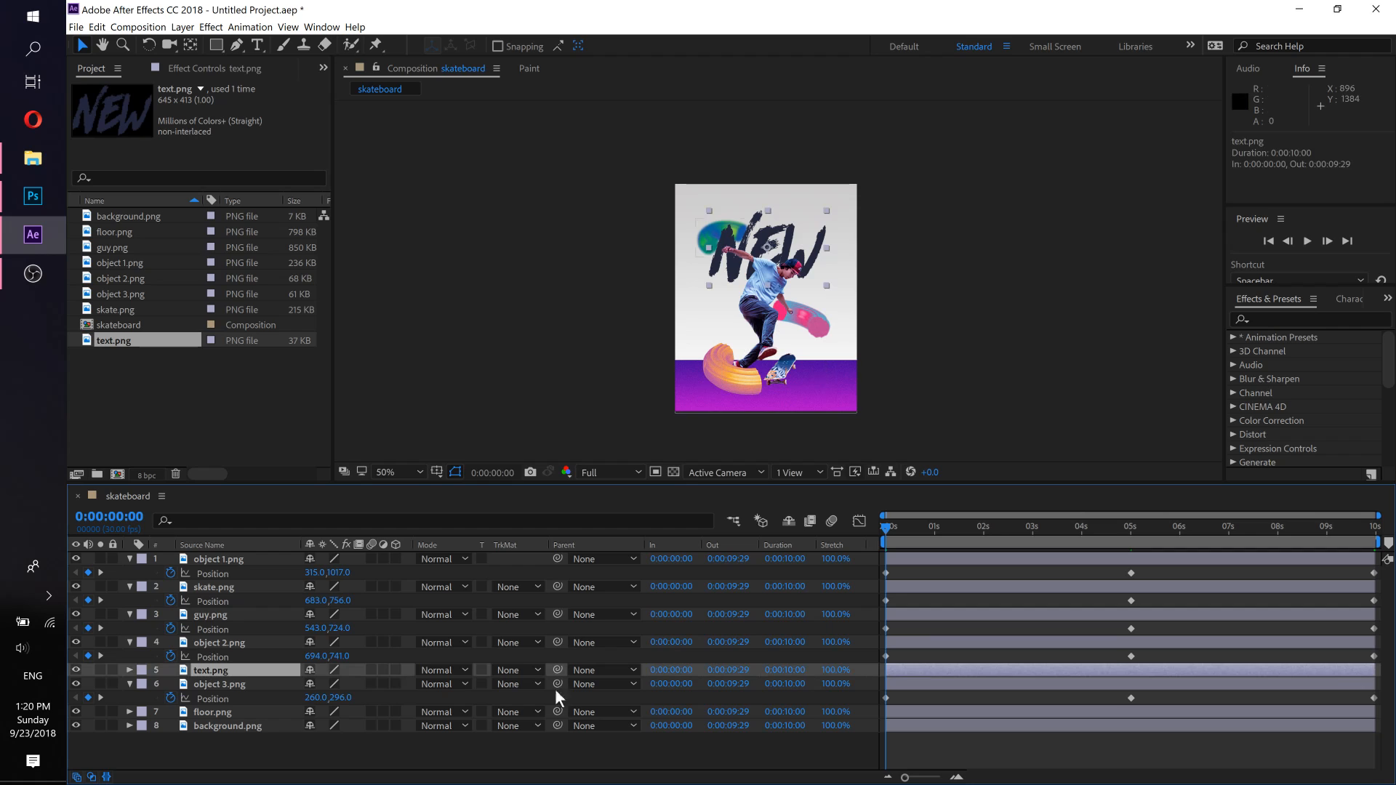
click(225, 685)
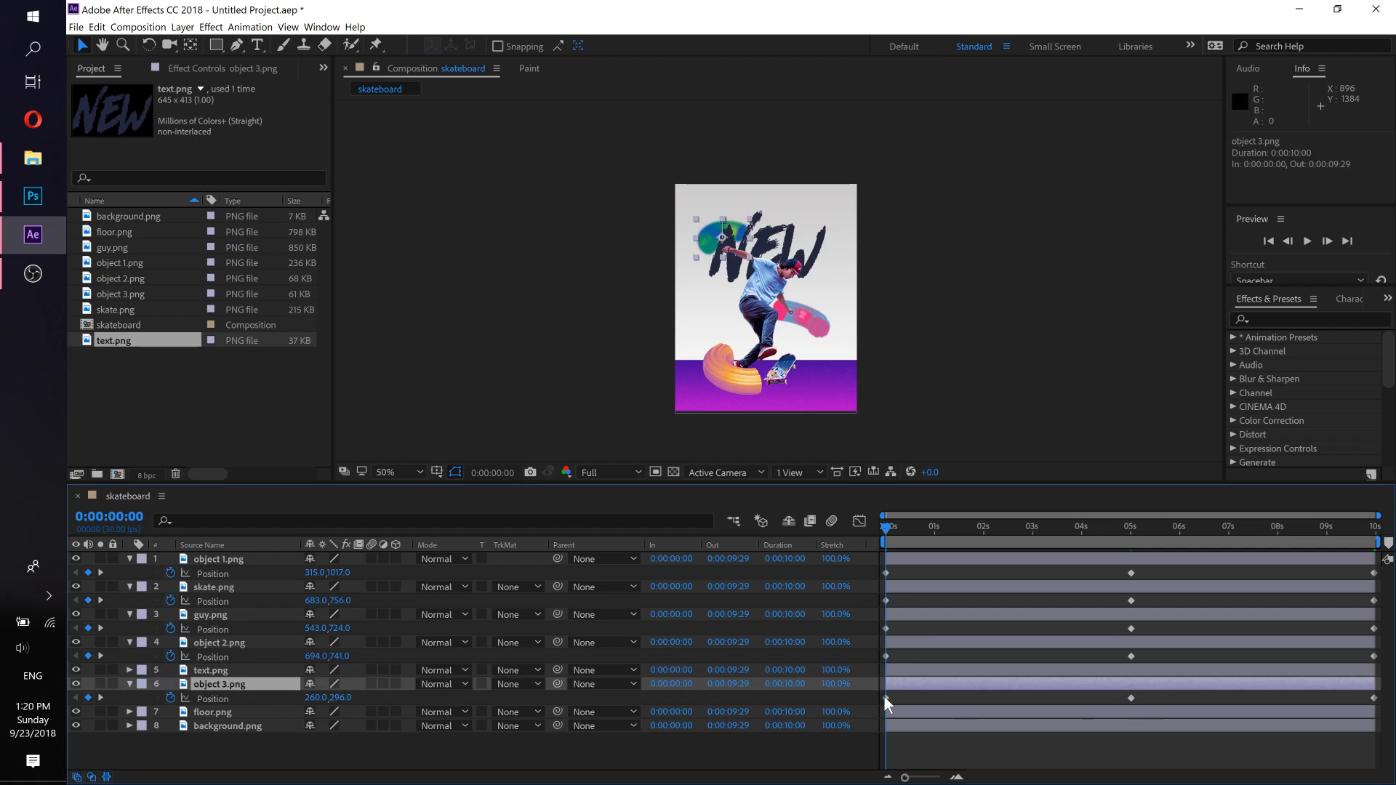
drag(885, 697, 917, 698)
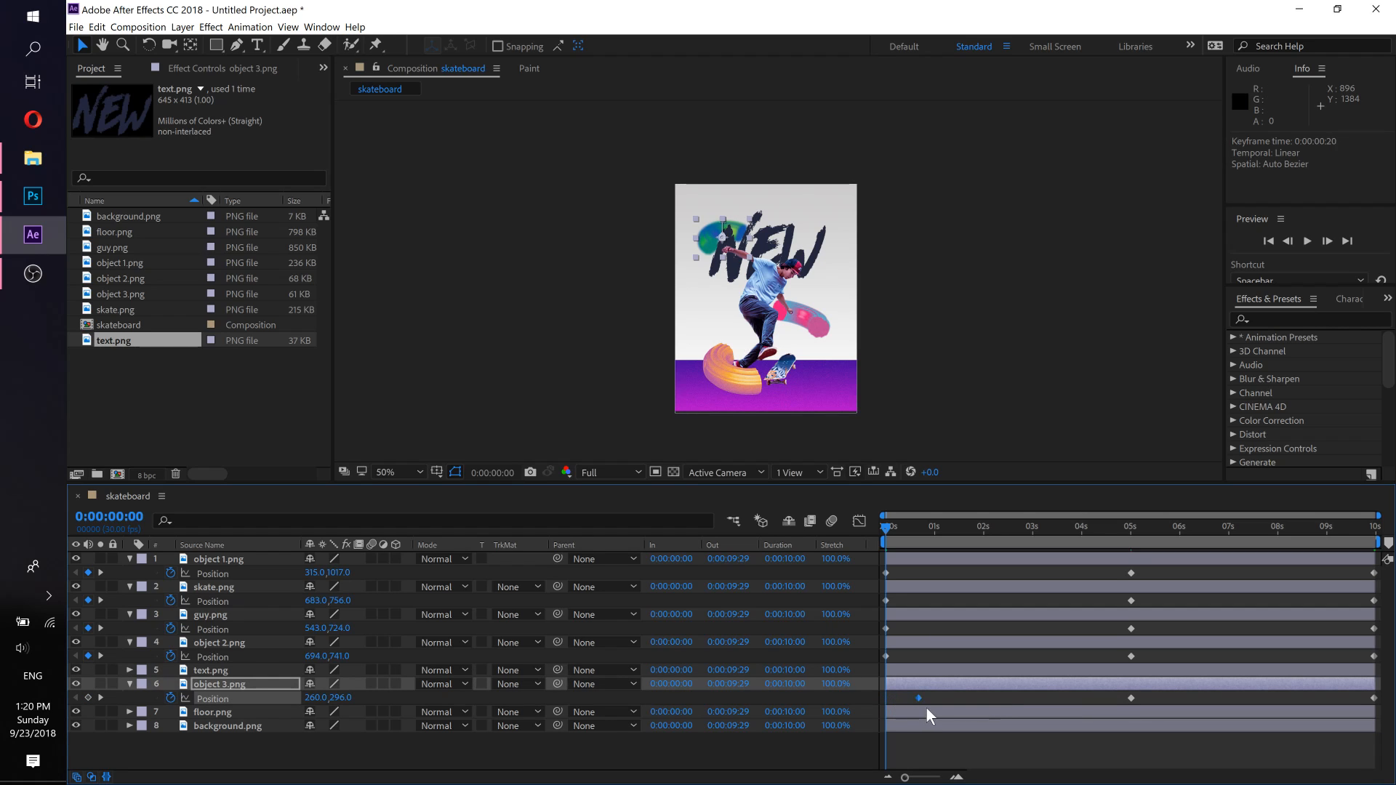
key(ctrl+z)
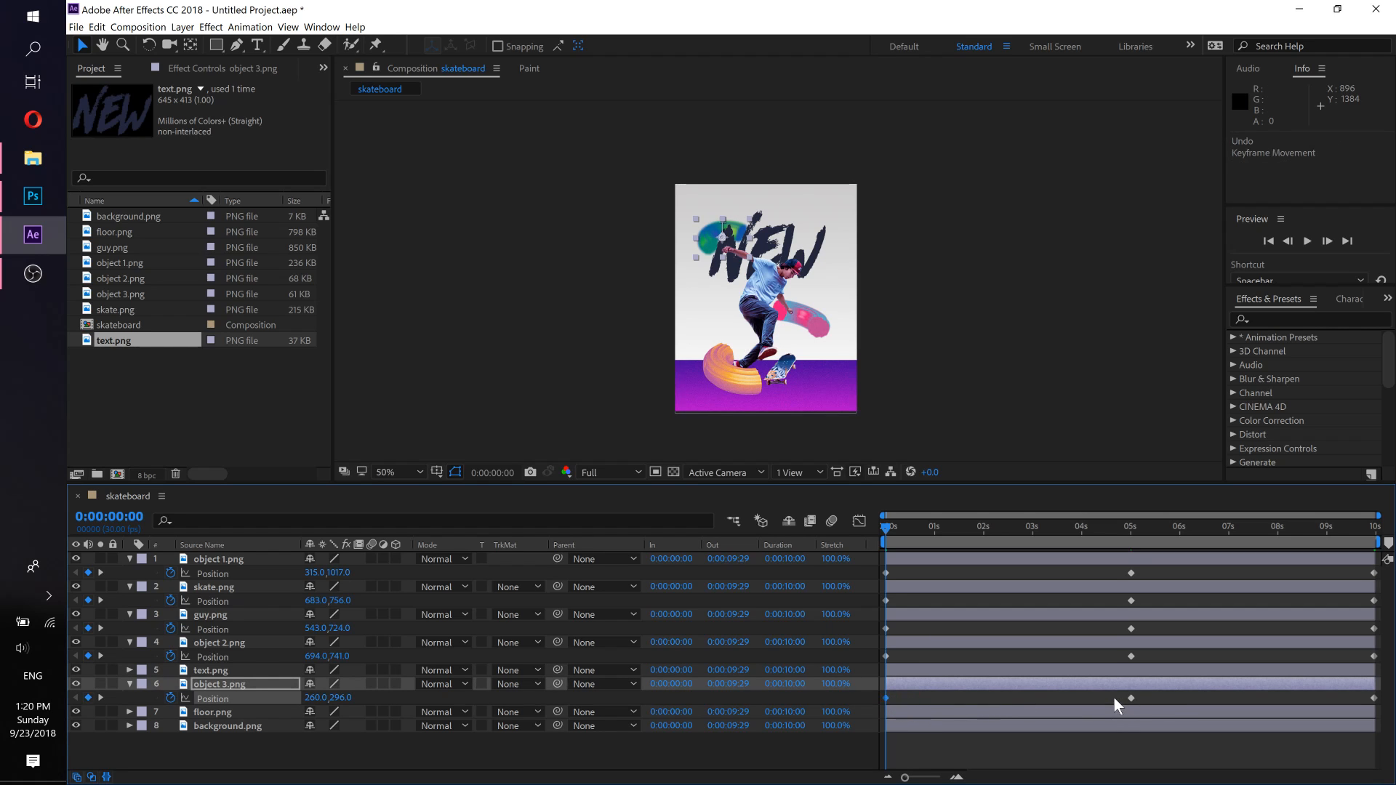
Step: Apply Easy Ease to the middle, last and first Position keyframes of the object 3.png layer
drag(1114, 697, 1375, 702)
right_click(1375, 703)
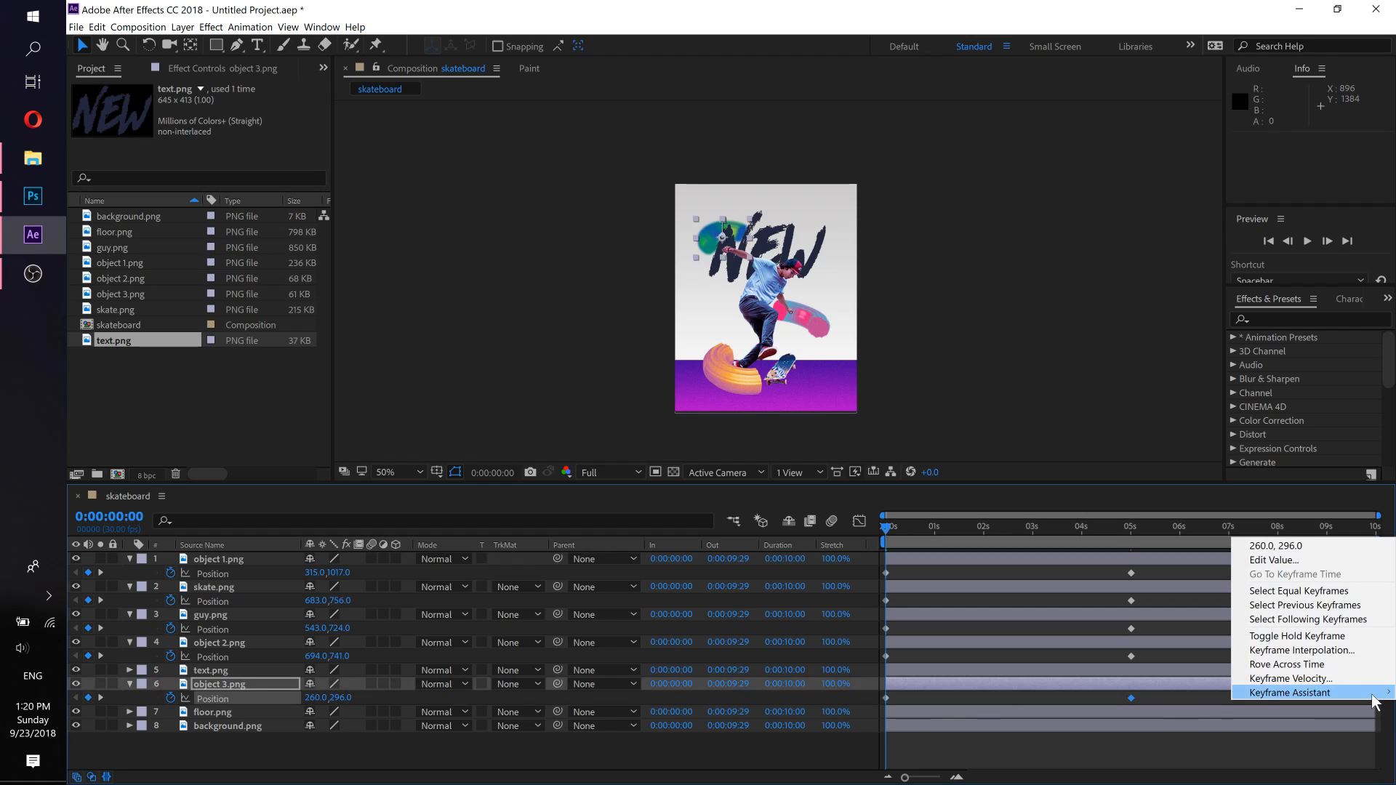
click(1056, 607)
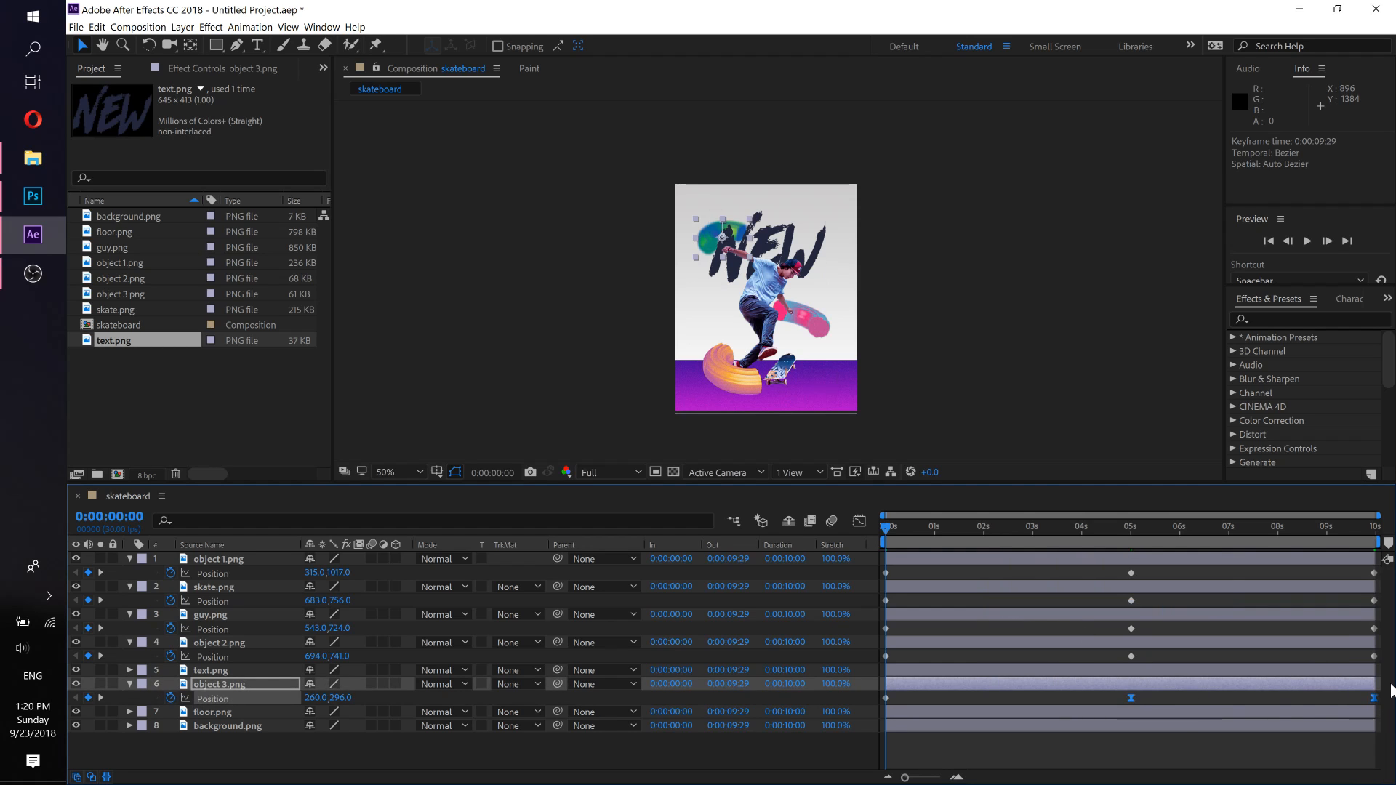
click(888, 698)
right_click(887, 698)
mouse_move(968, 697)
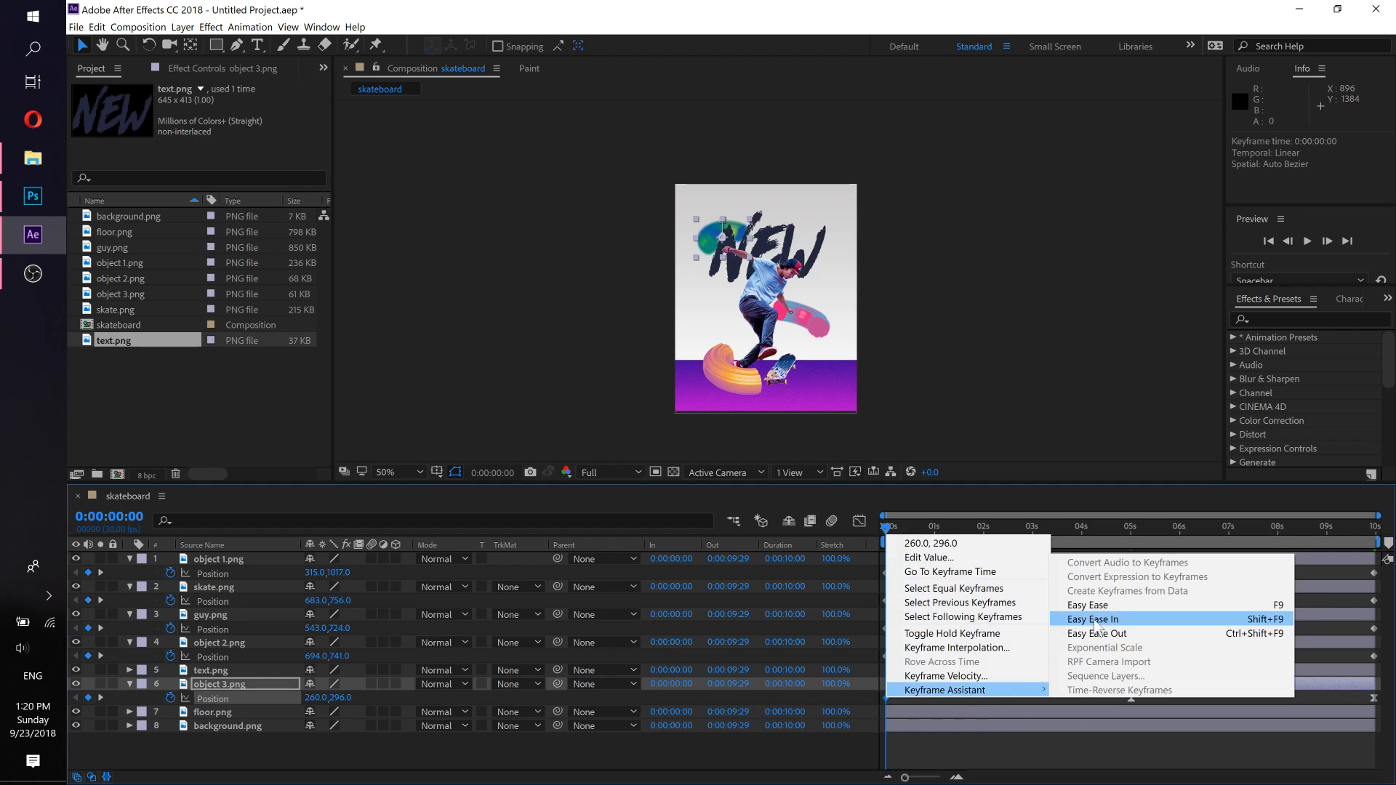
click(1109, 604)
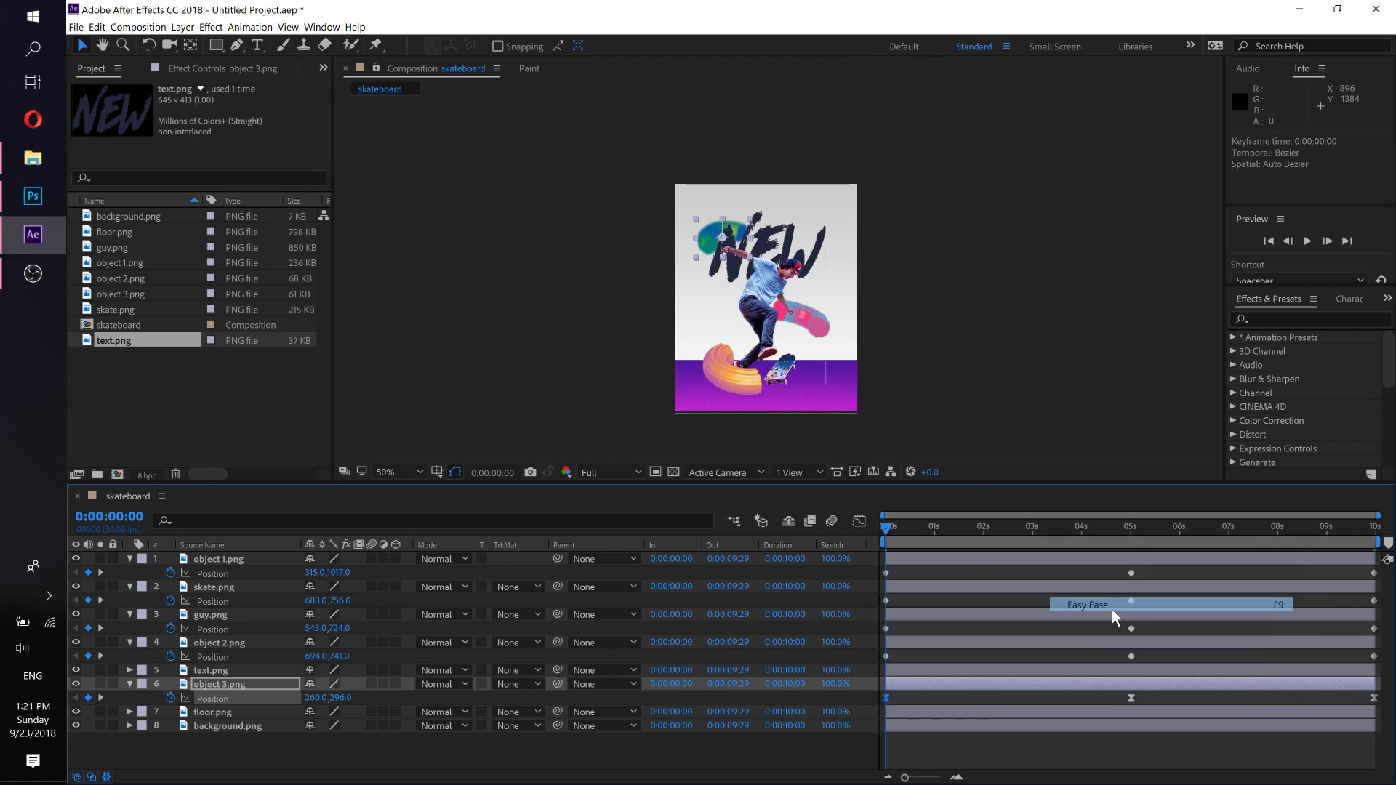
Step: Apply Easy Ease to the first, middle and last Position keyframes of the object 2.png layer
click(886, 656)
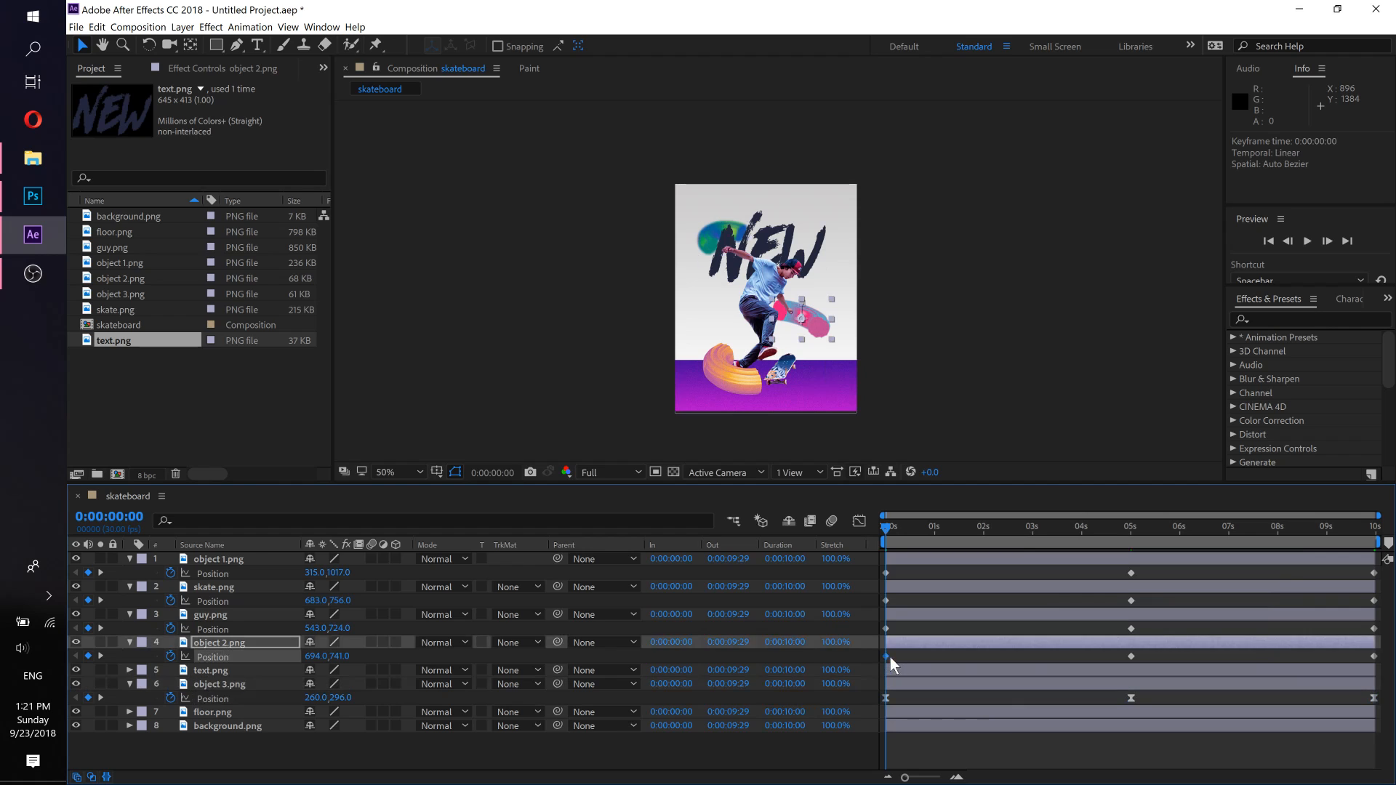
click(1131, 655)
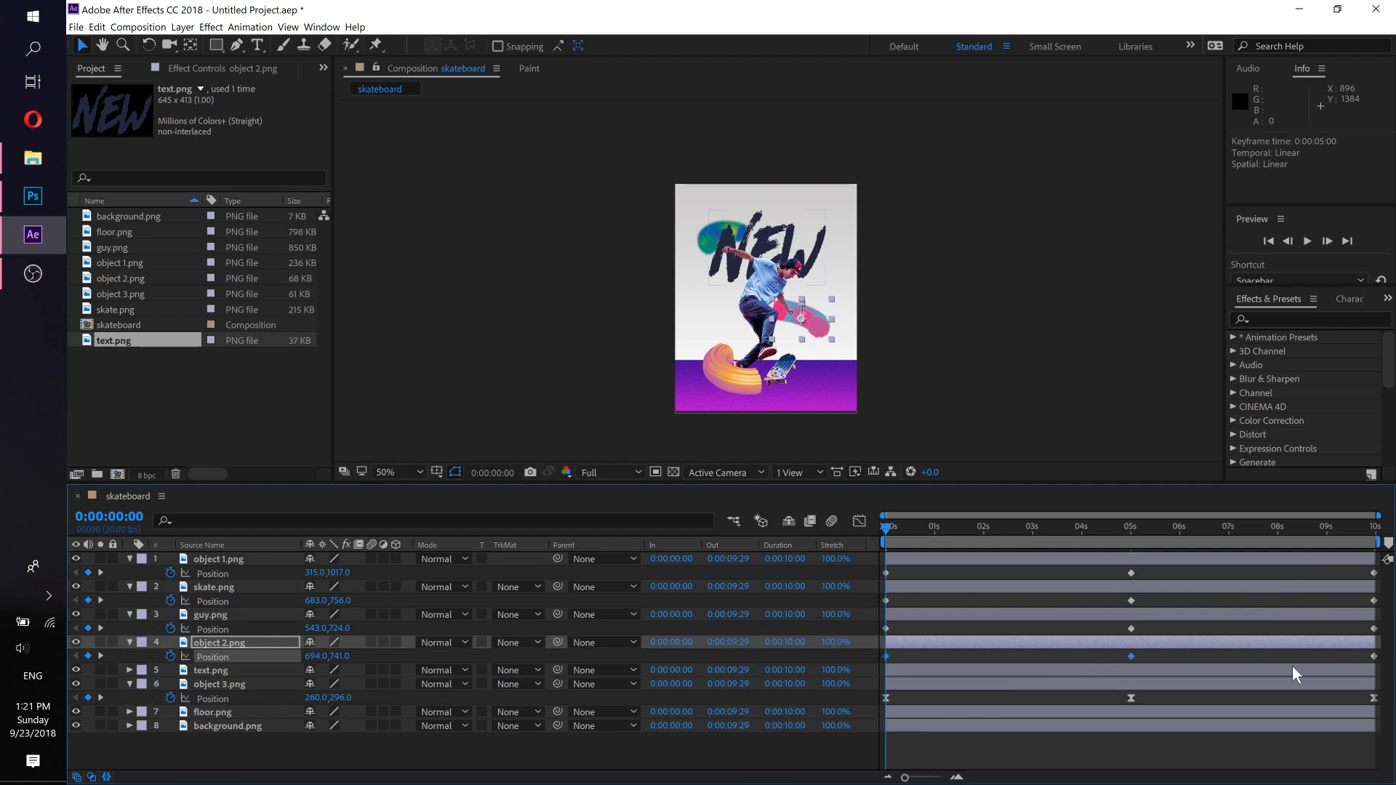
shift+click(1373, 657)
right_click(1374, 657)
mouse_move(1323, 648)
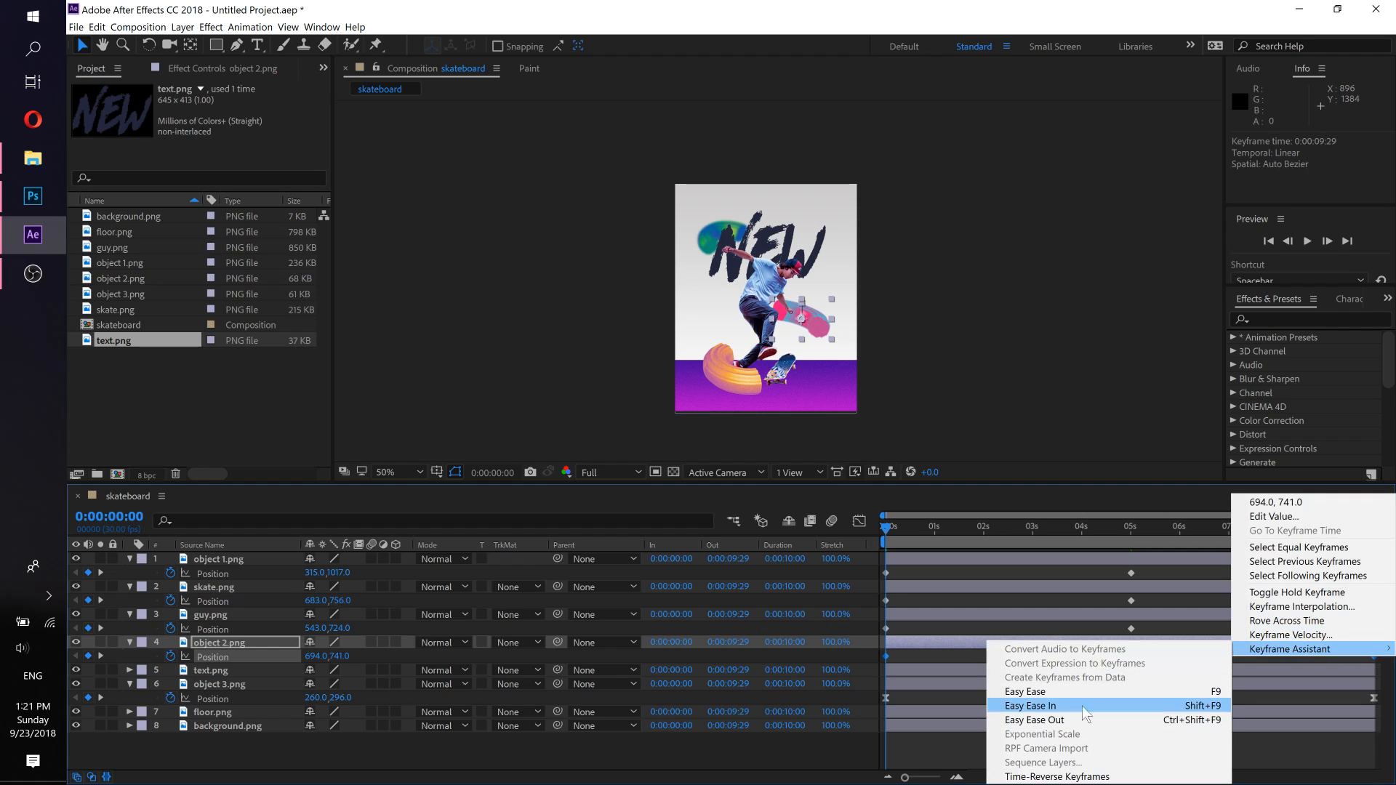
click(1032, 690)
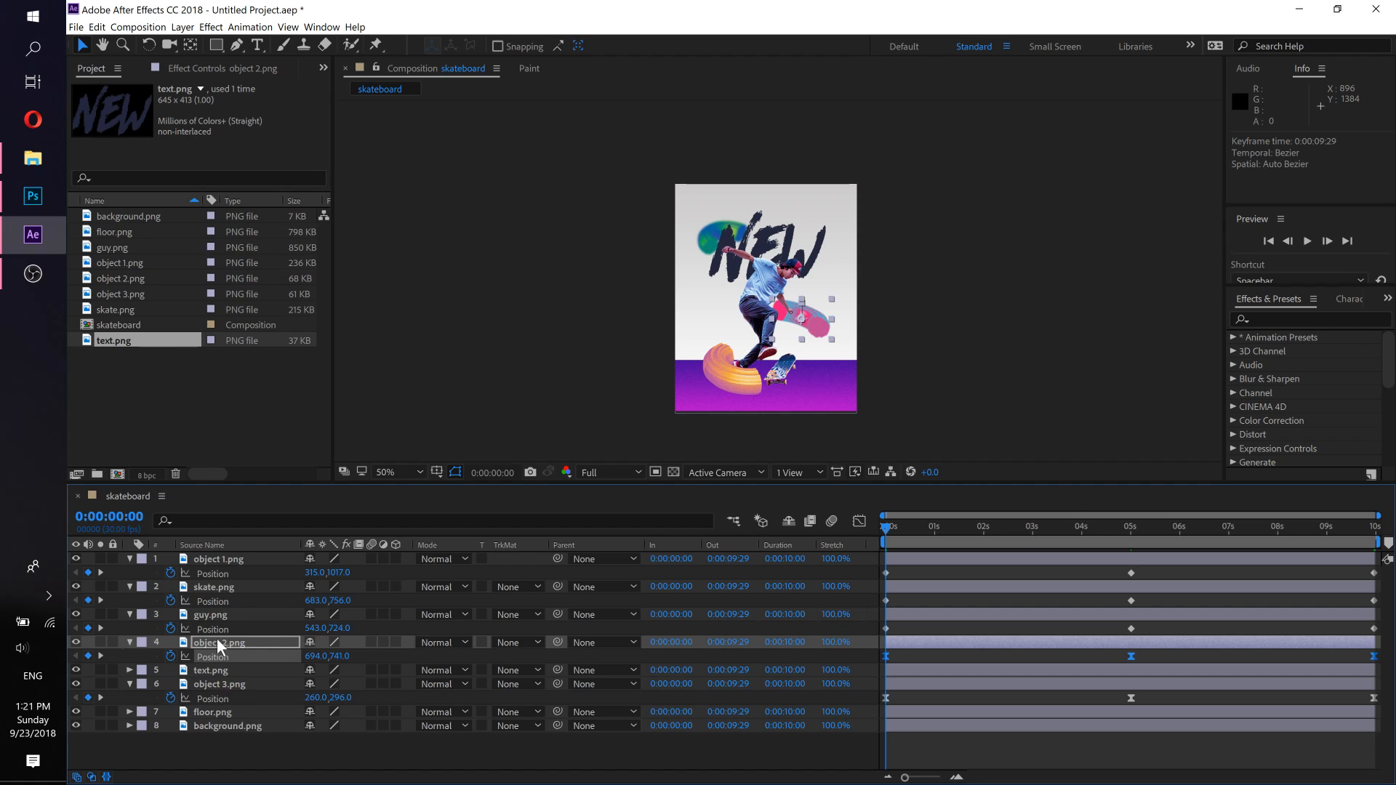
Step: Apply Easy Ease to the first, middle and last Position keyframes of the guy.png layer
click(212, 615)
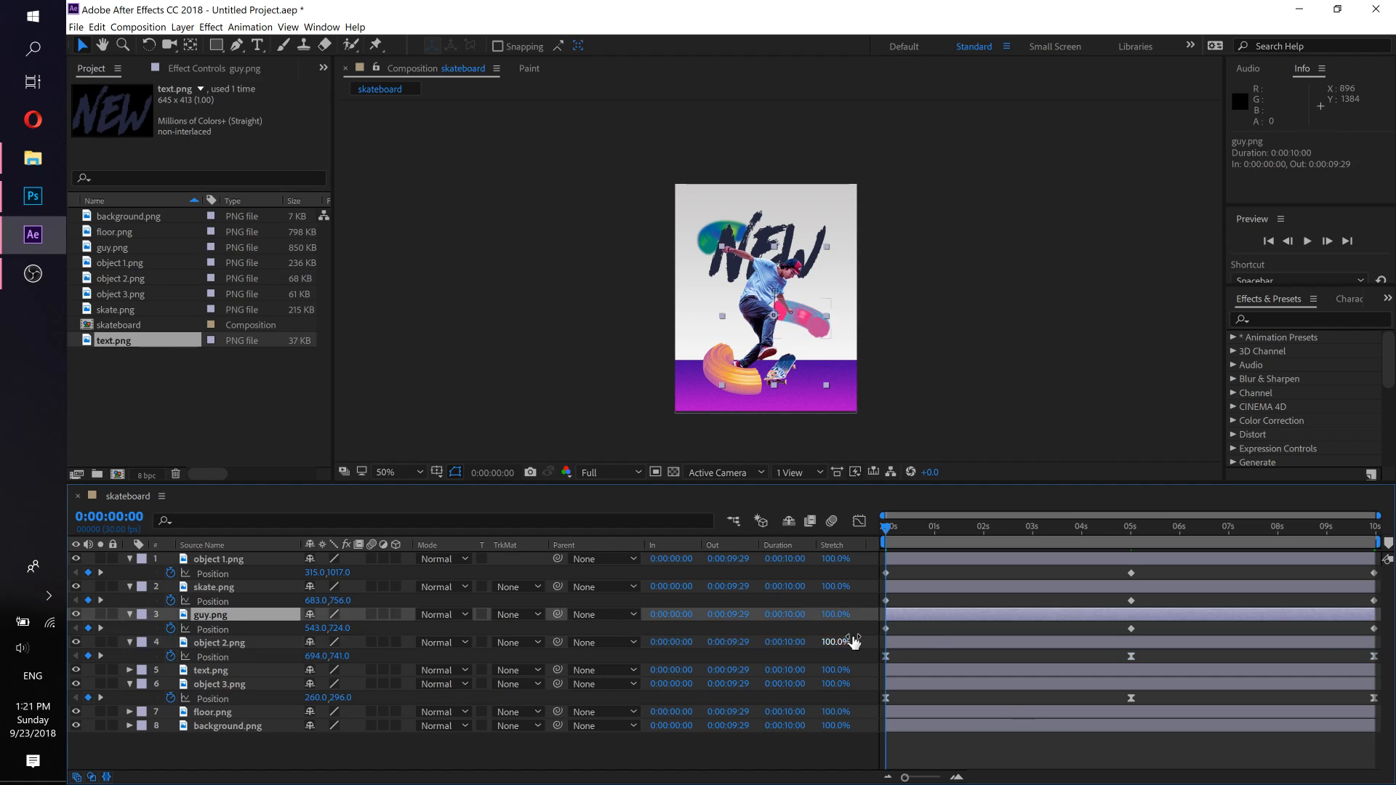
click(886, 628)
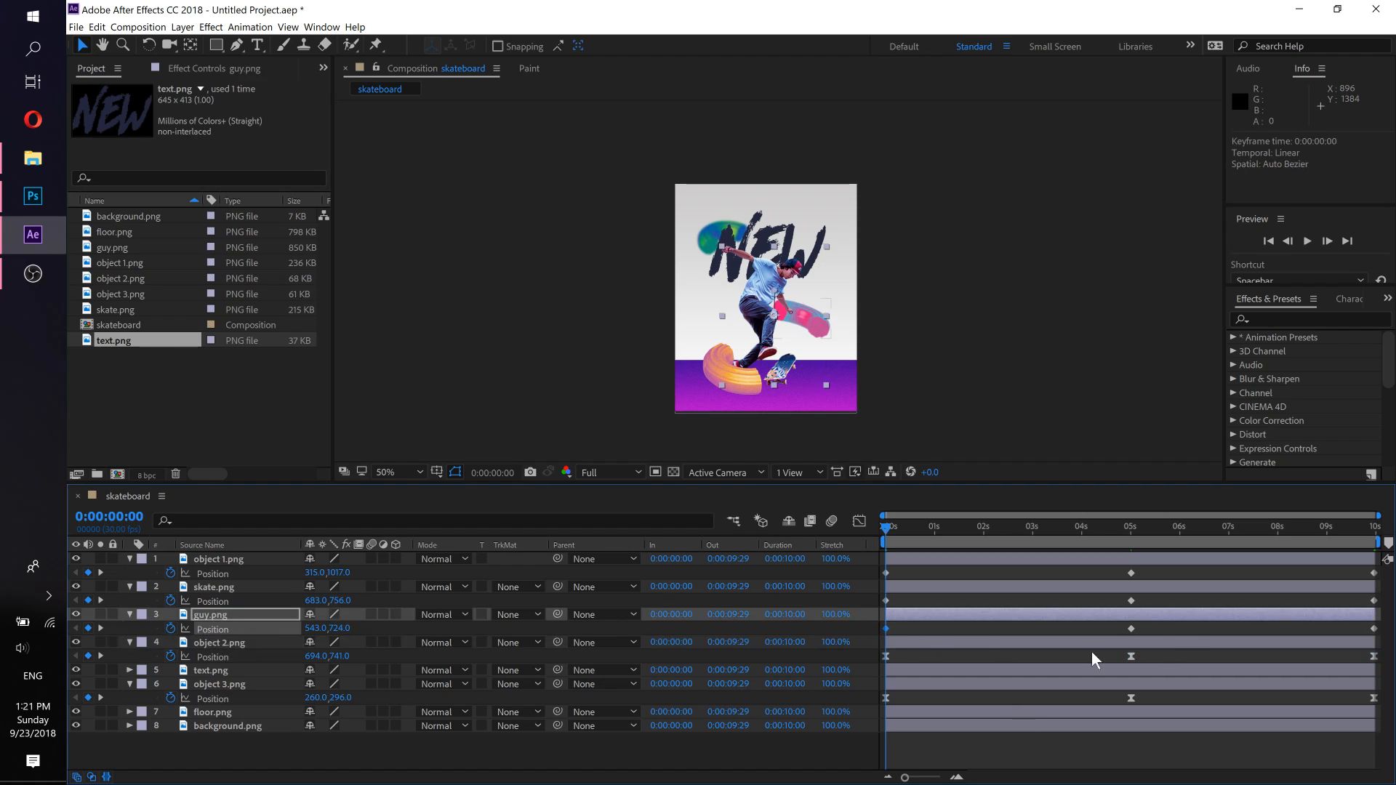
click(1131, 628)
right_click(1374, 628)
mouse_move(1353, 620)
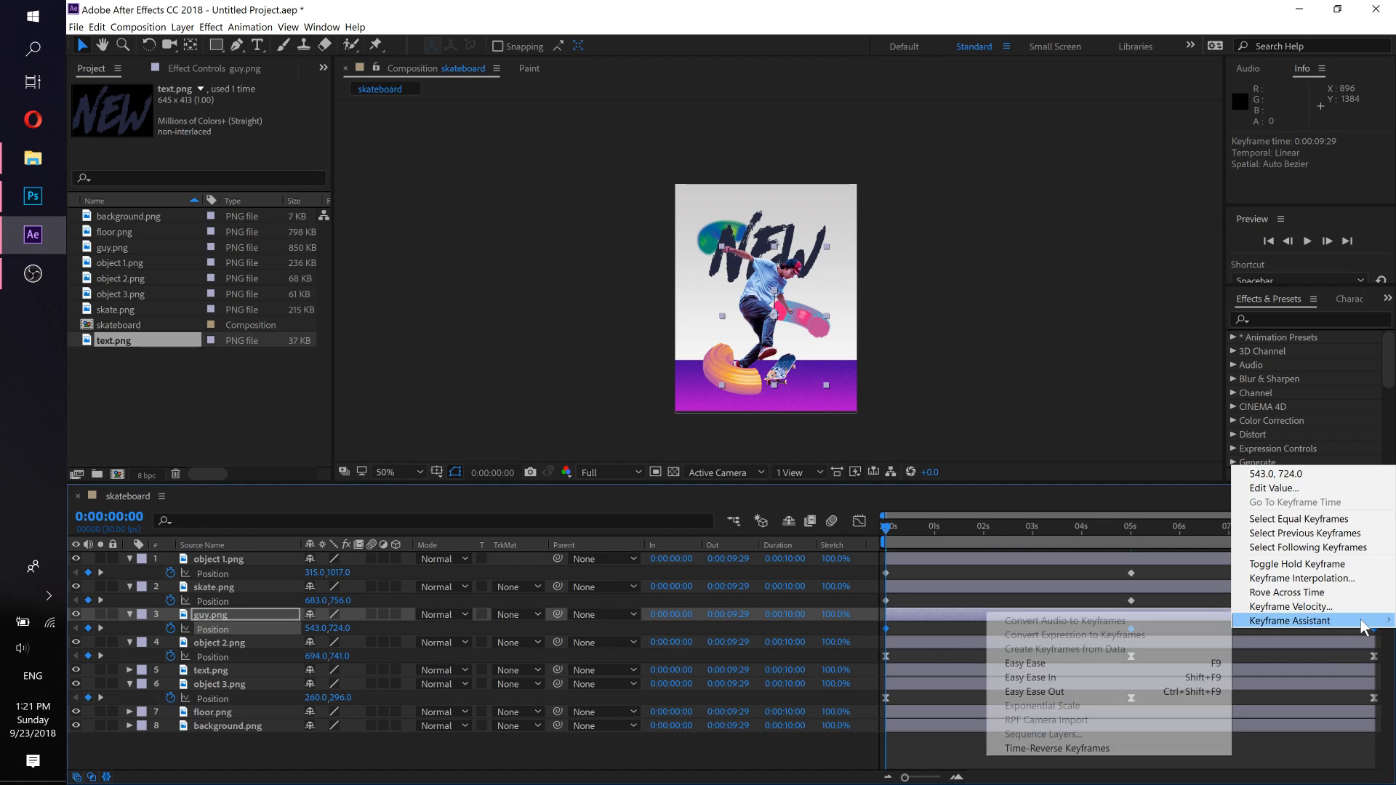
click(1102, 663)
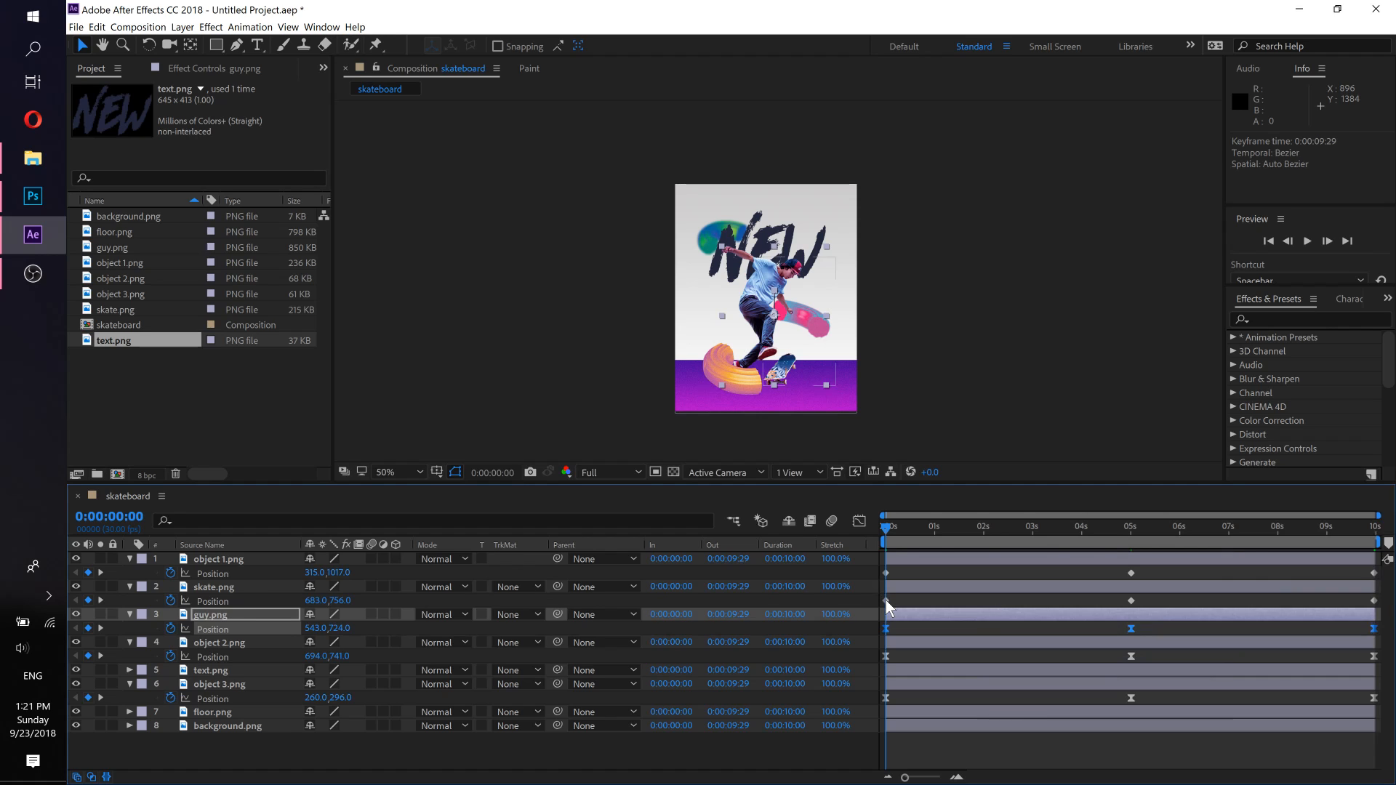
Step: Apply Easy Ease to all three Position keyframes of the skate.png layer
click(886, 601)
click(1130, 601)
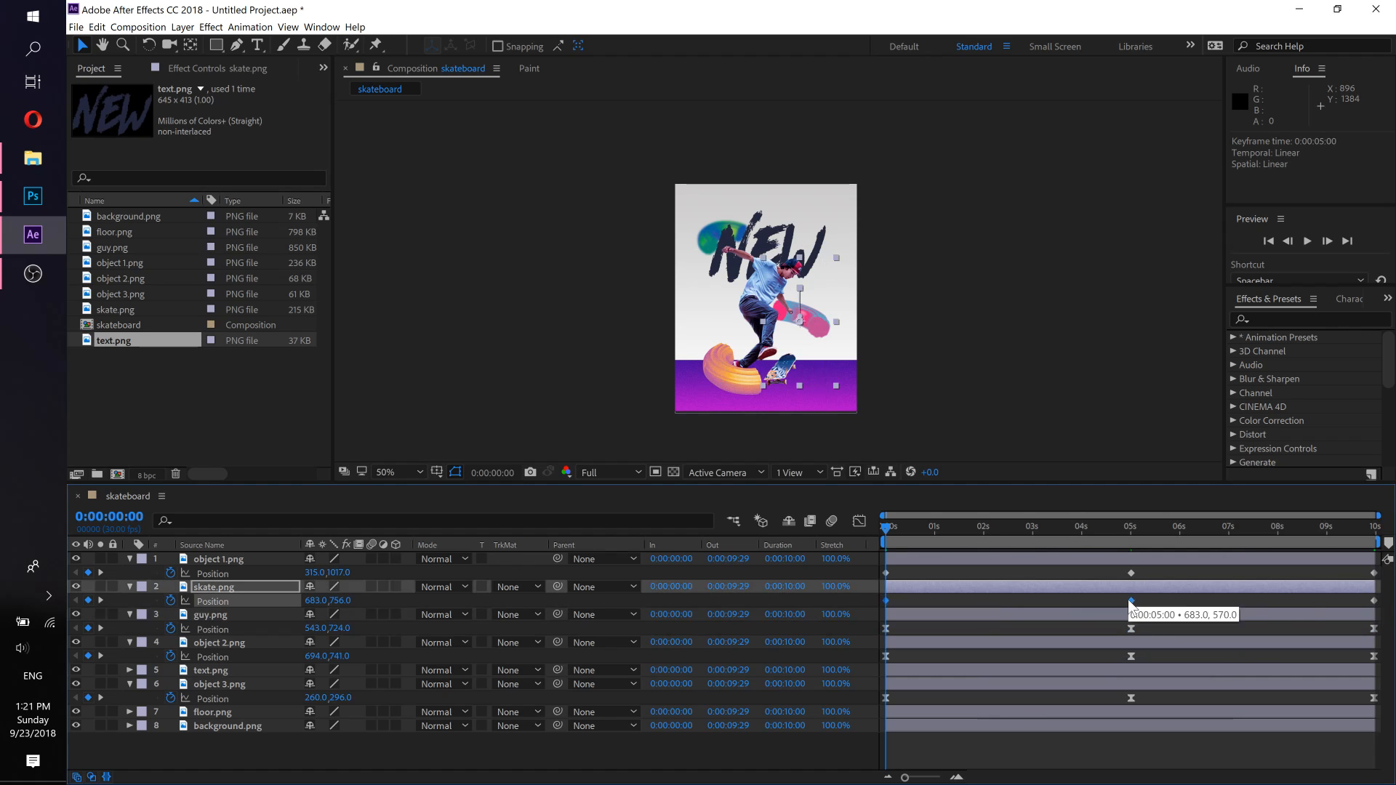
shift+click(1374, 601)
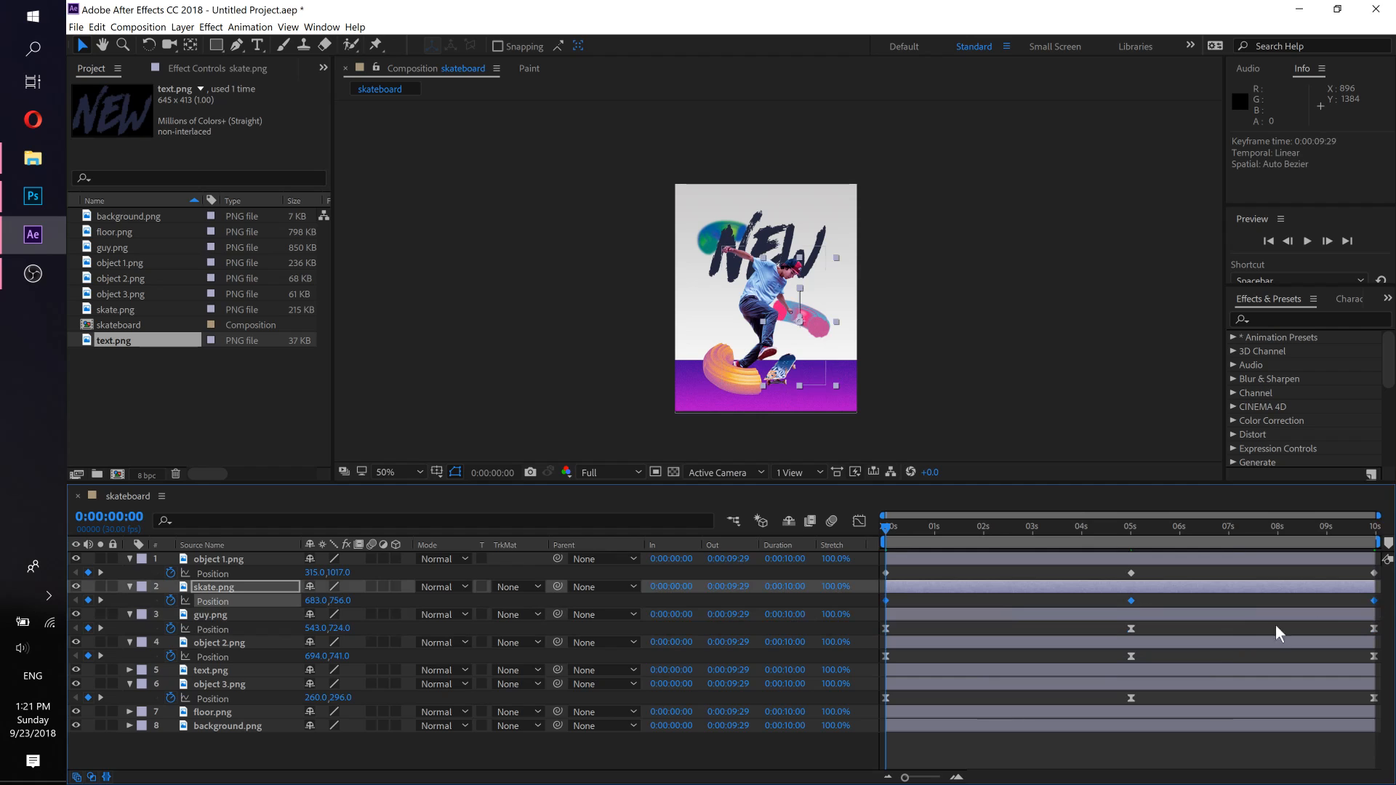
right_click(1132, 602)
mouse_move(1236, 757)
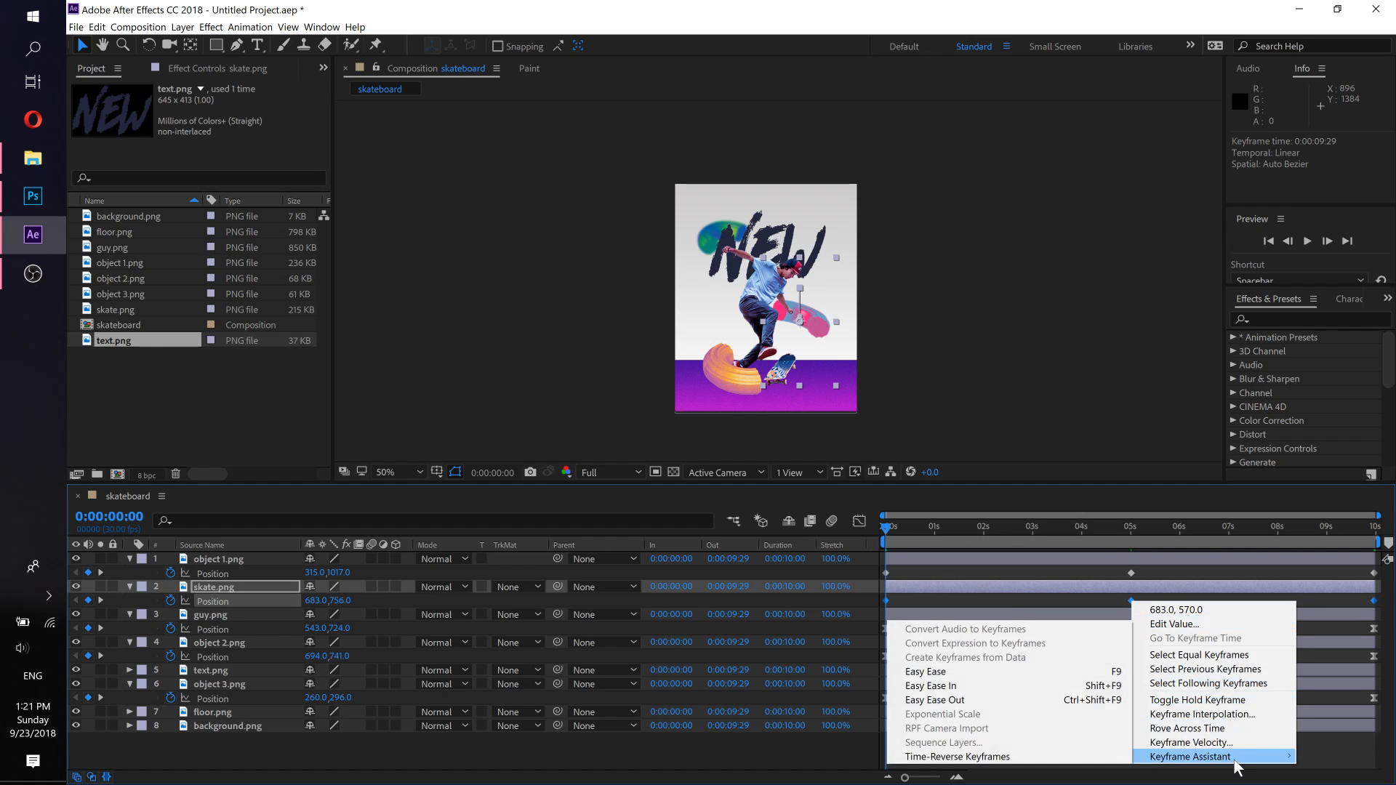
click(962, 670)
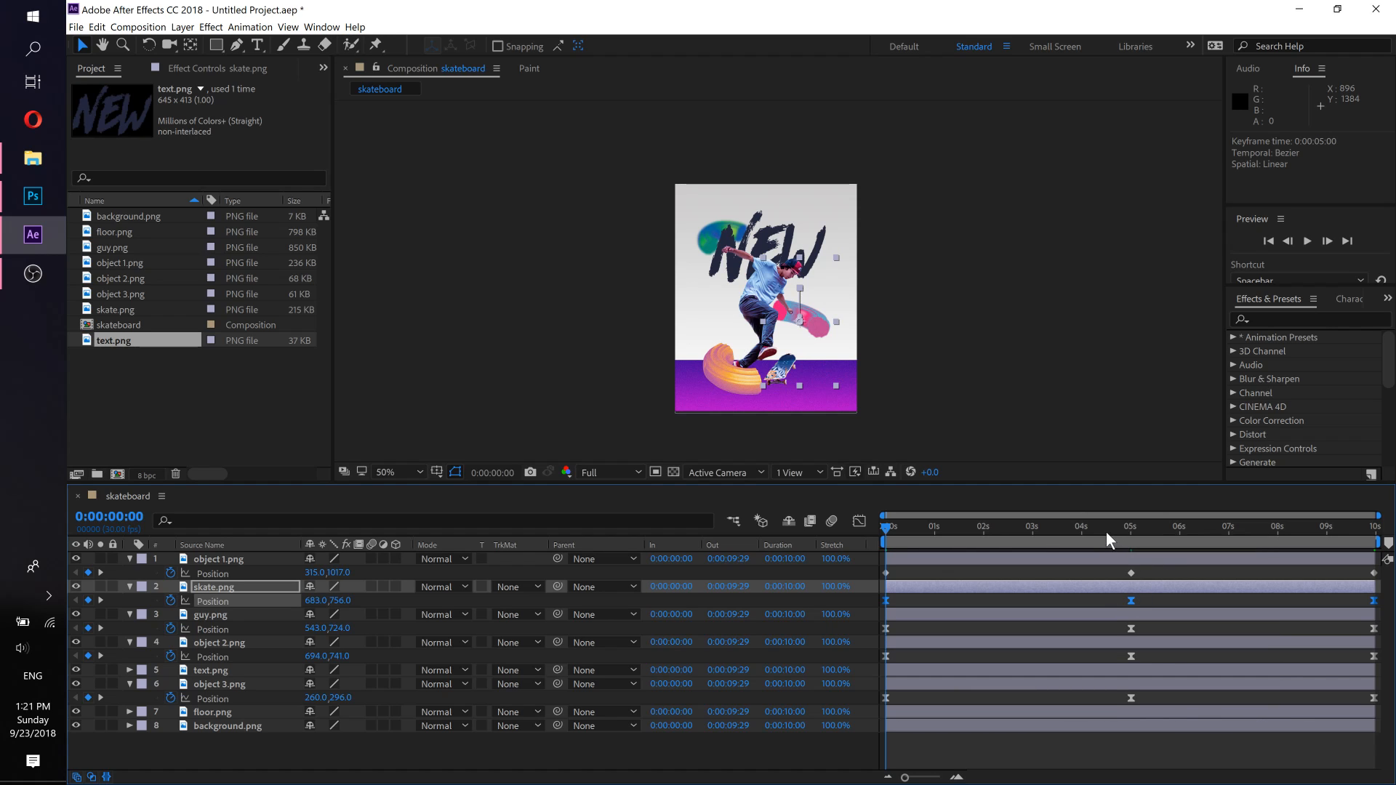
Step: Scrub through the animation around the 5-second keyframes to examine the easing, and return to the start of the composition
drag(1106, 530, 1108, 526)
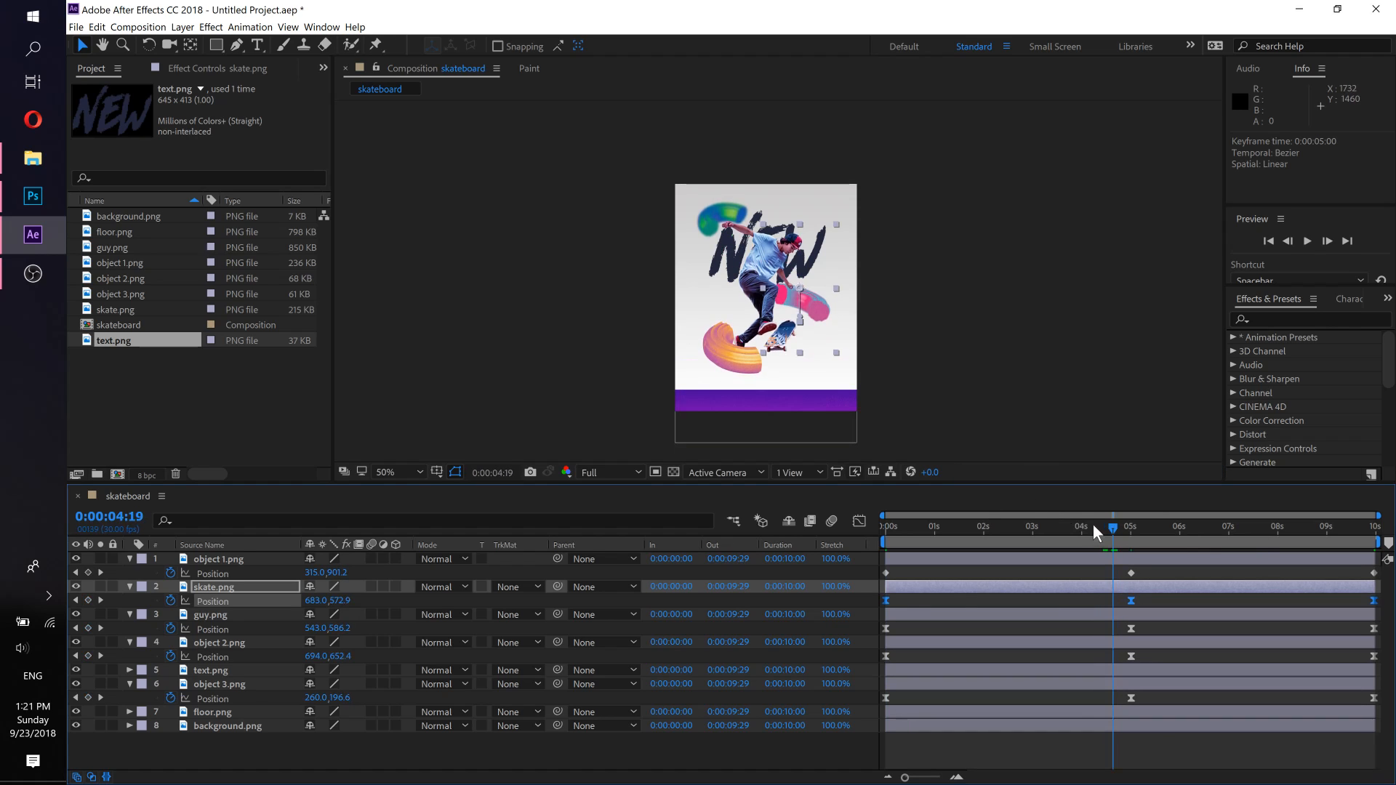
drag(1116, 529, 1118, 531)
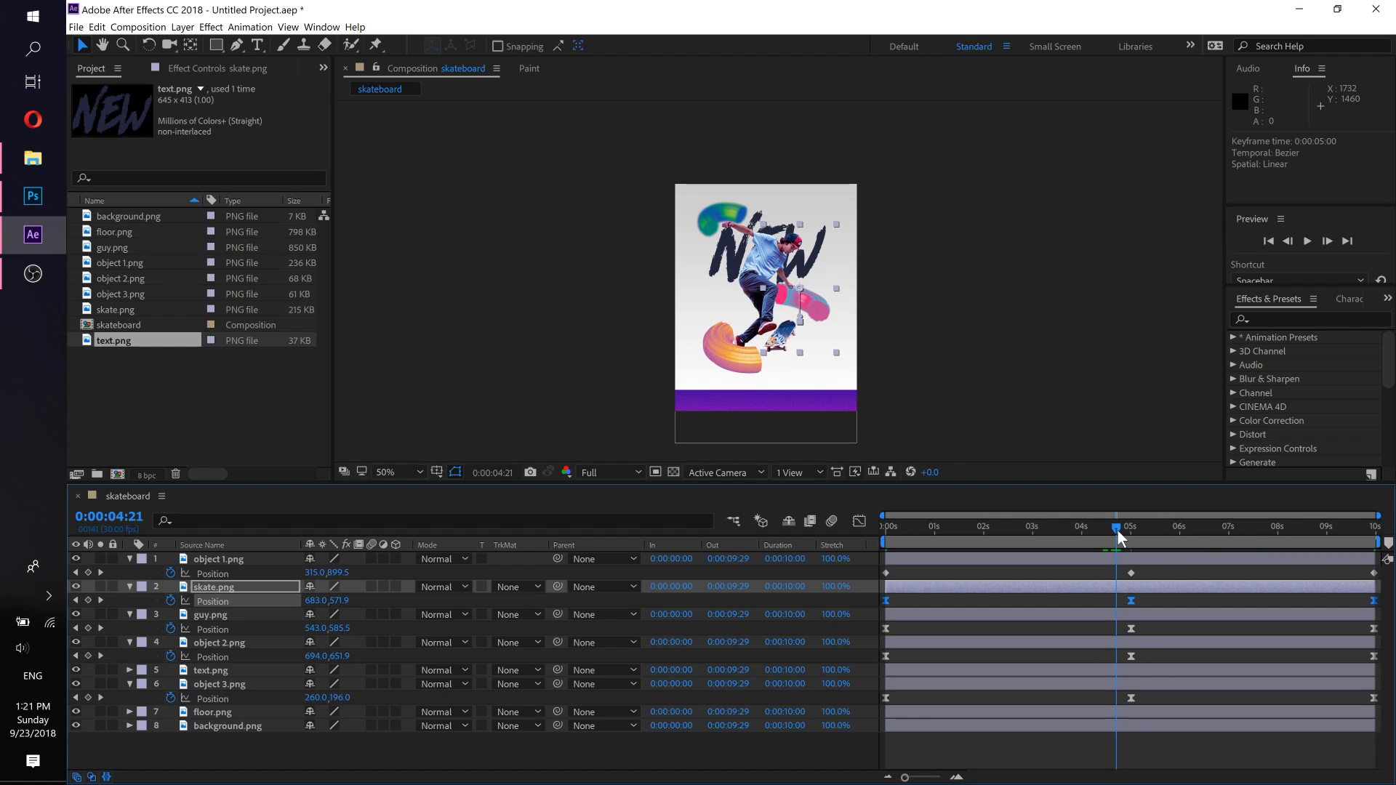
drag(1118, 532, 1151, 541)
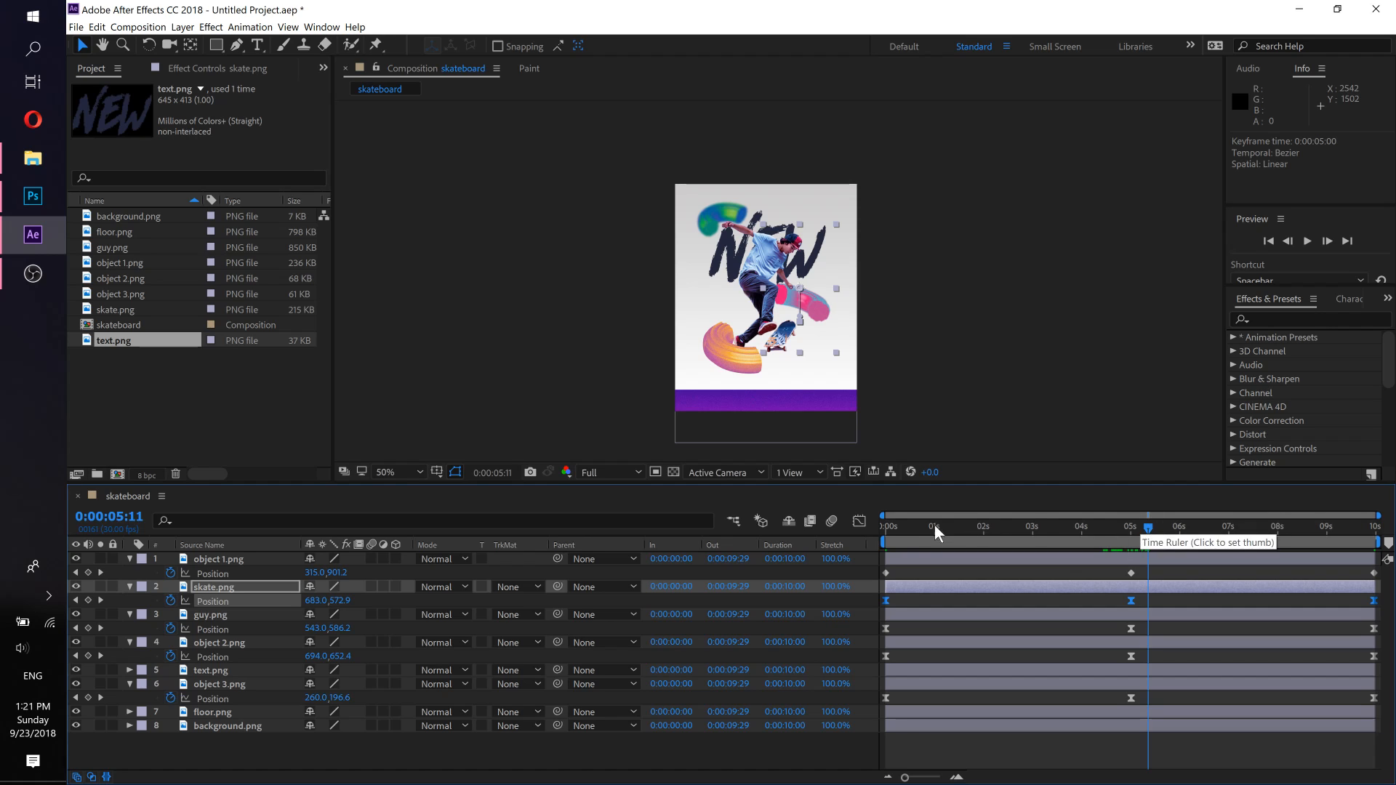
drag(935, 524, 866, 524)
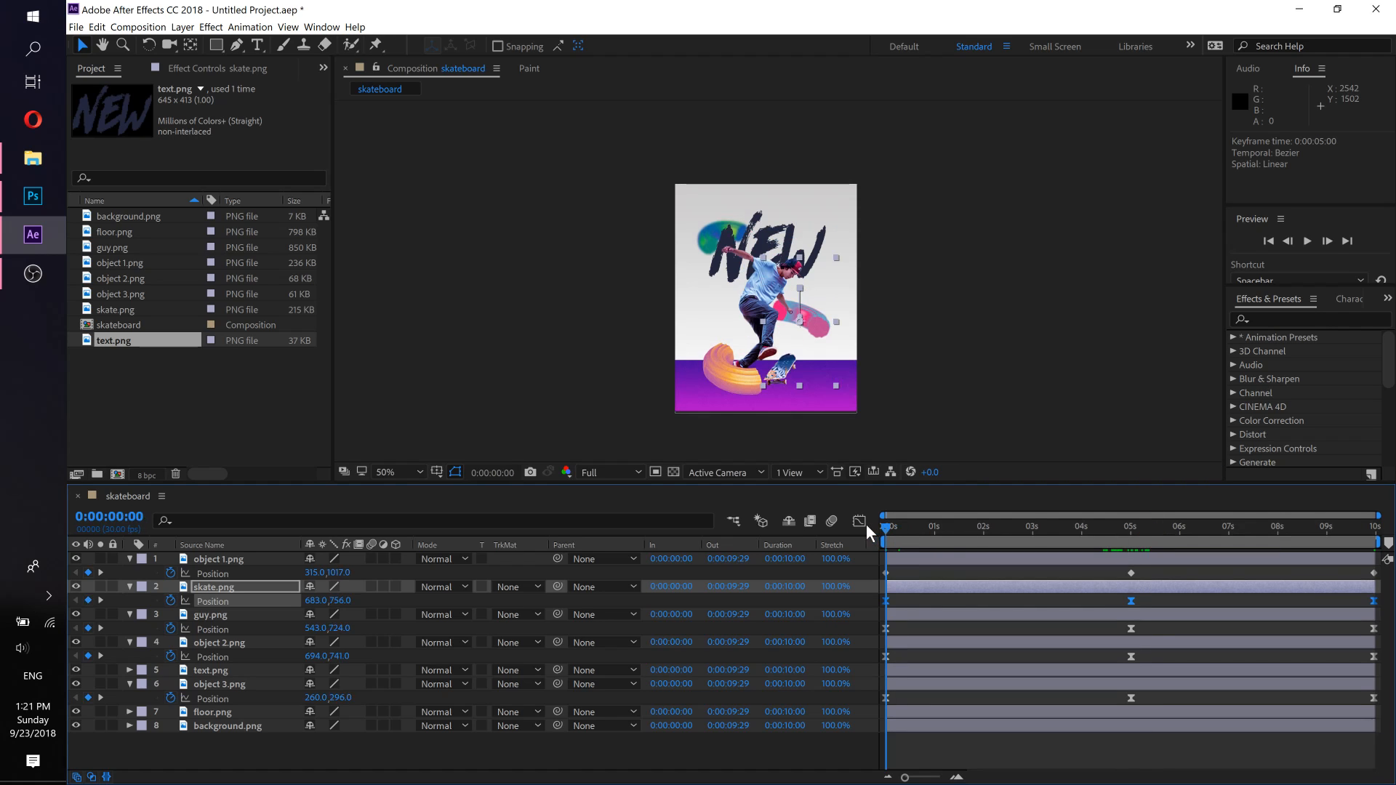
Step: Apply Easy Ease to all three Position keyframes of the object 1.png layer
click(886, 574)
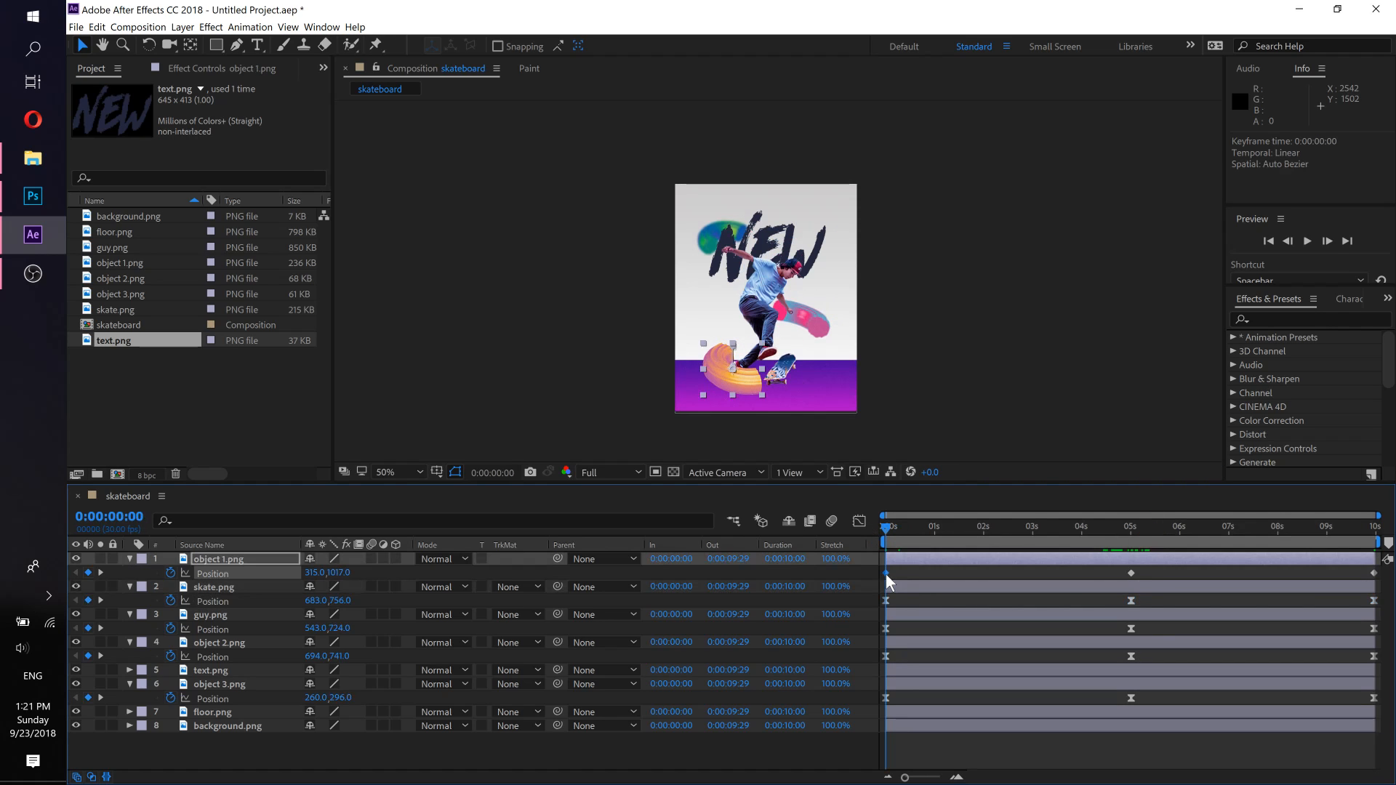
right_click(1132, 574)
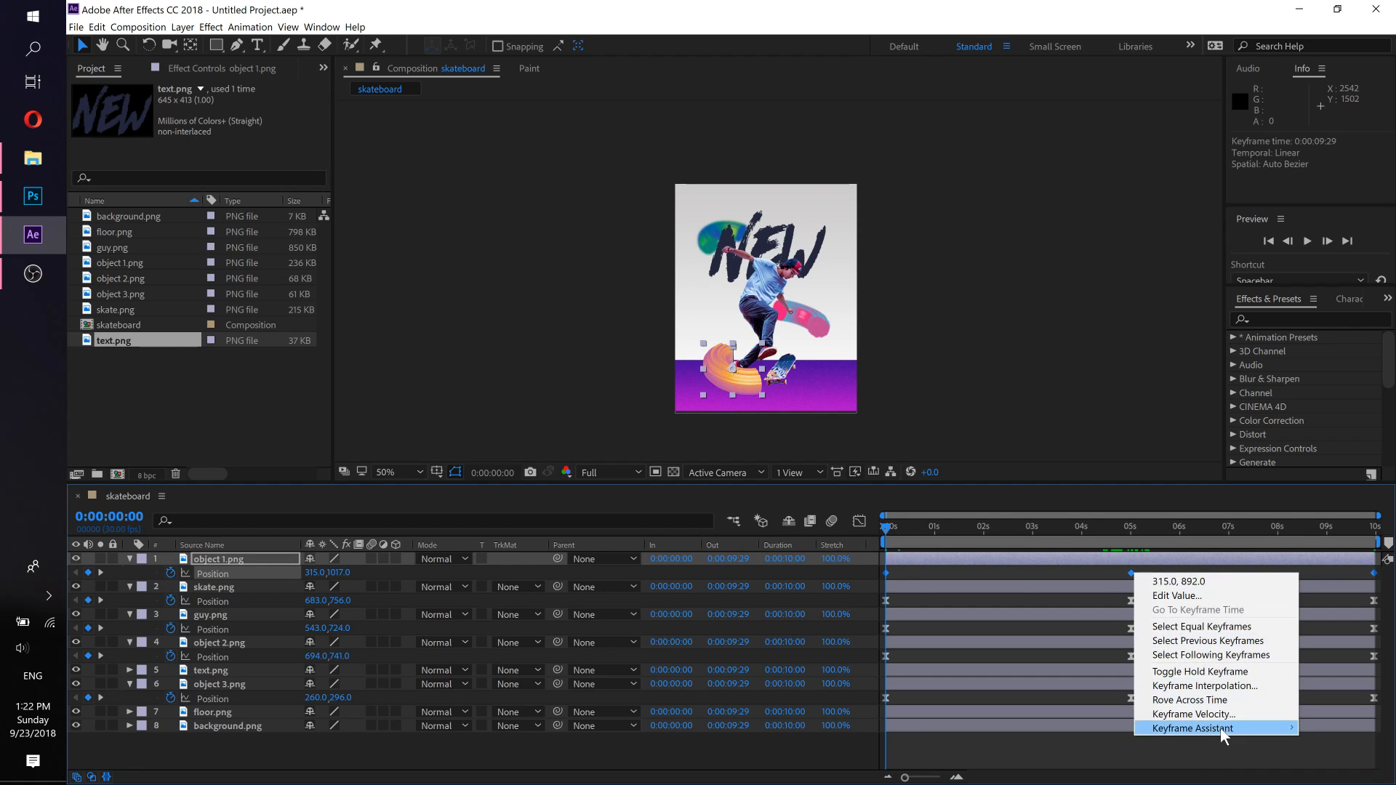
mouse_move(1220, 730)
click(979, 643)
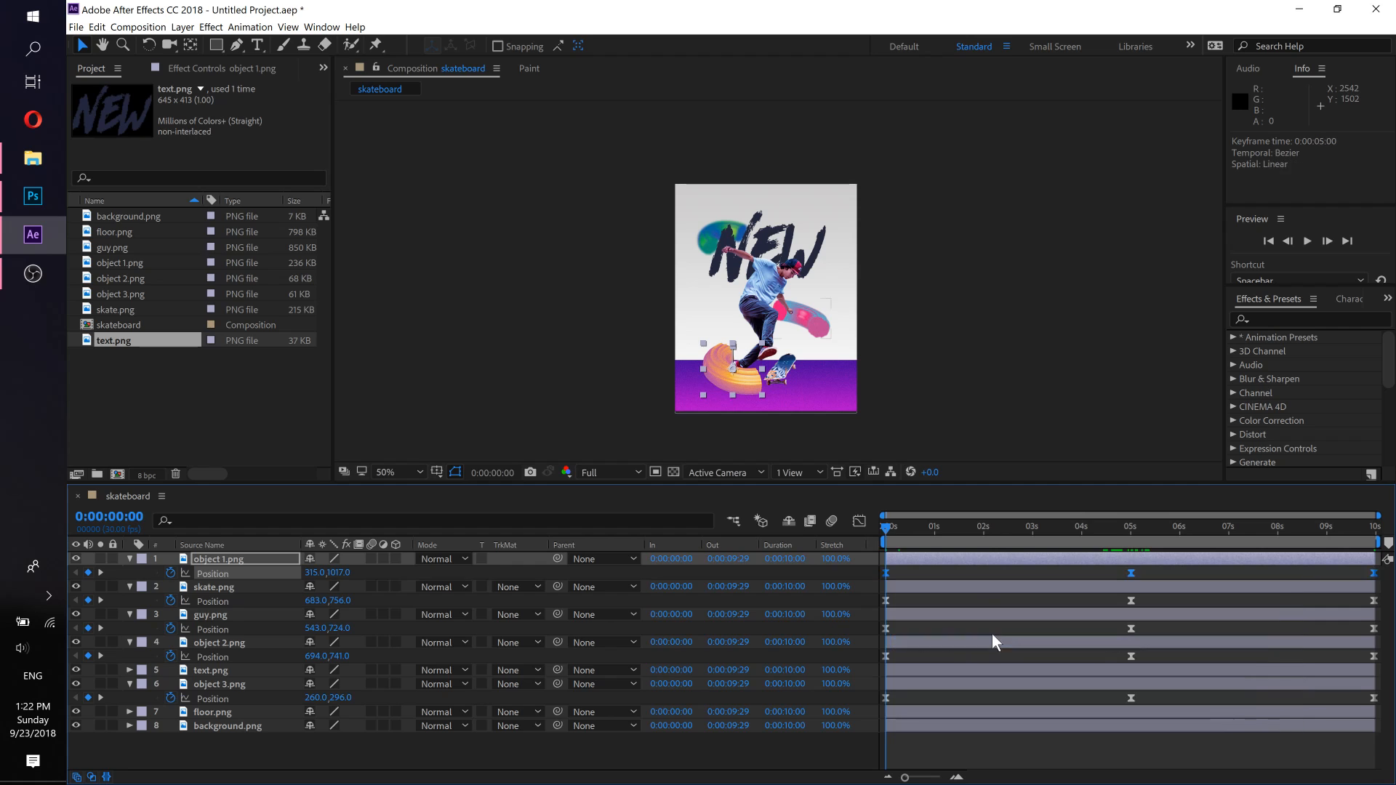
Step: Preview the eased poster animation from the start of the composition, stop playback and deselect the layer
key(space)
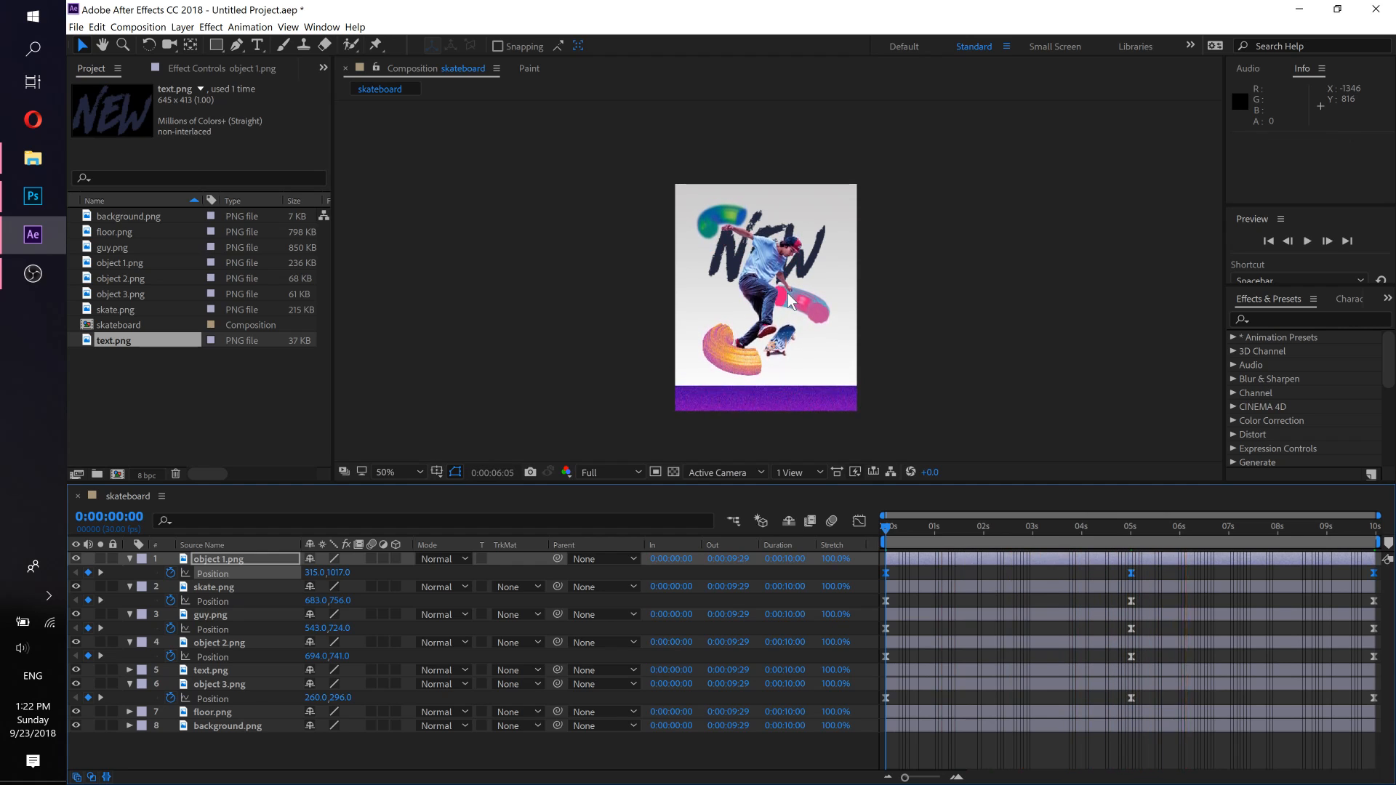
key(space)
click(960, 263)
right_click(976, 276)
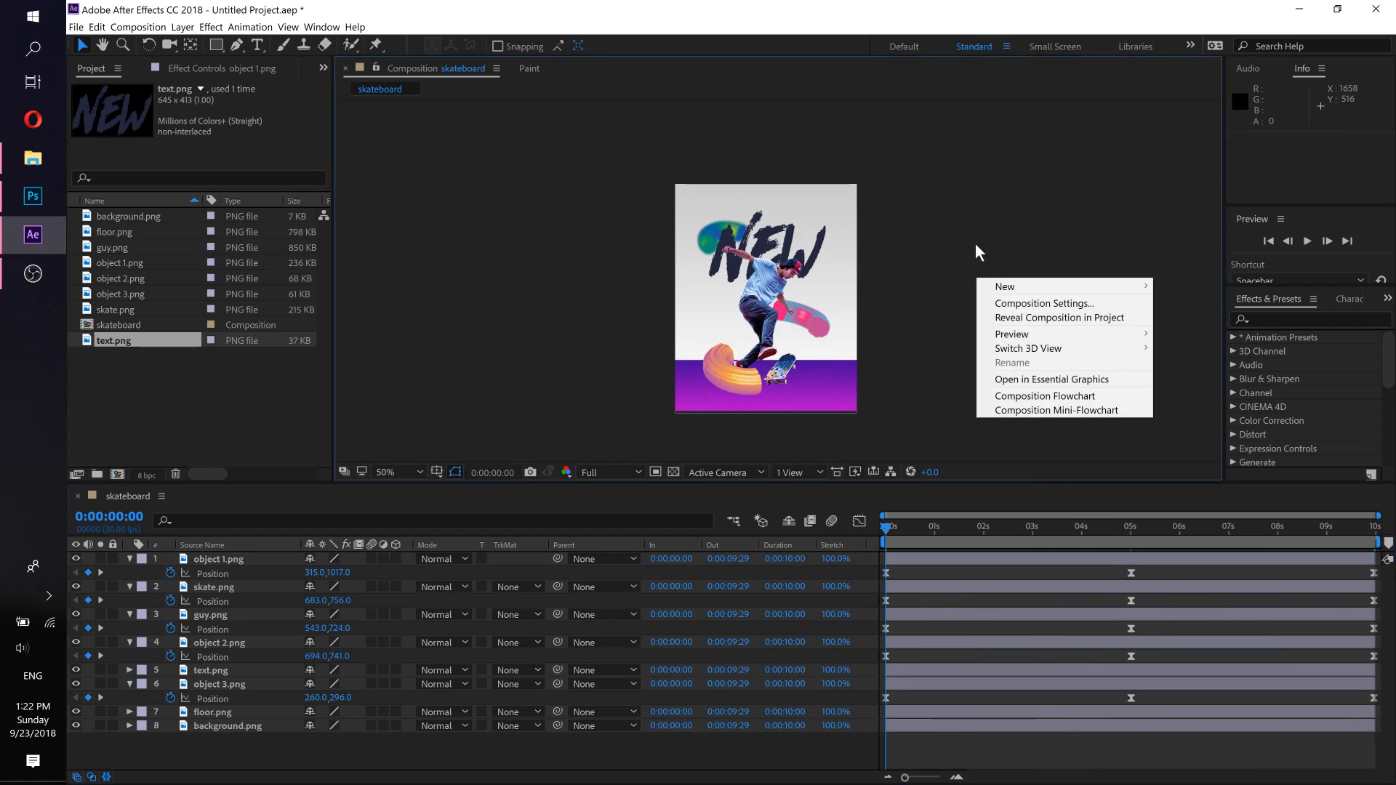
click(975, 243)
Step: Select the object 1.png layer and collapse the properties of all expanded layers in the timeline
click(727, 373)
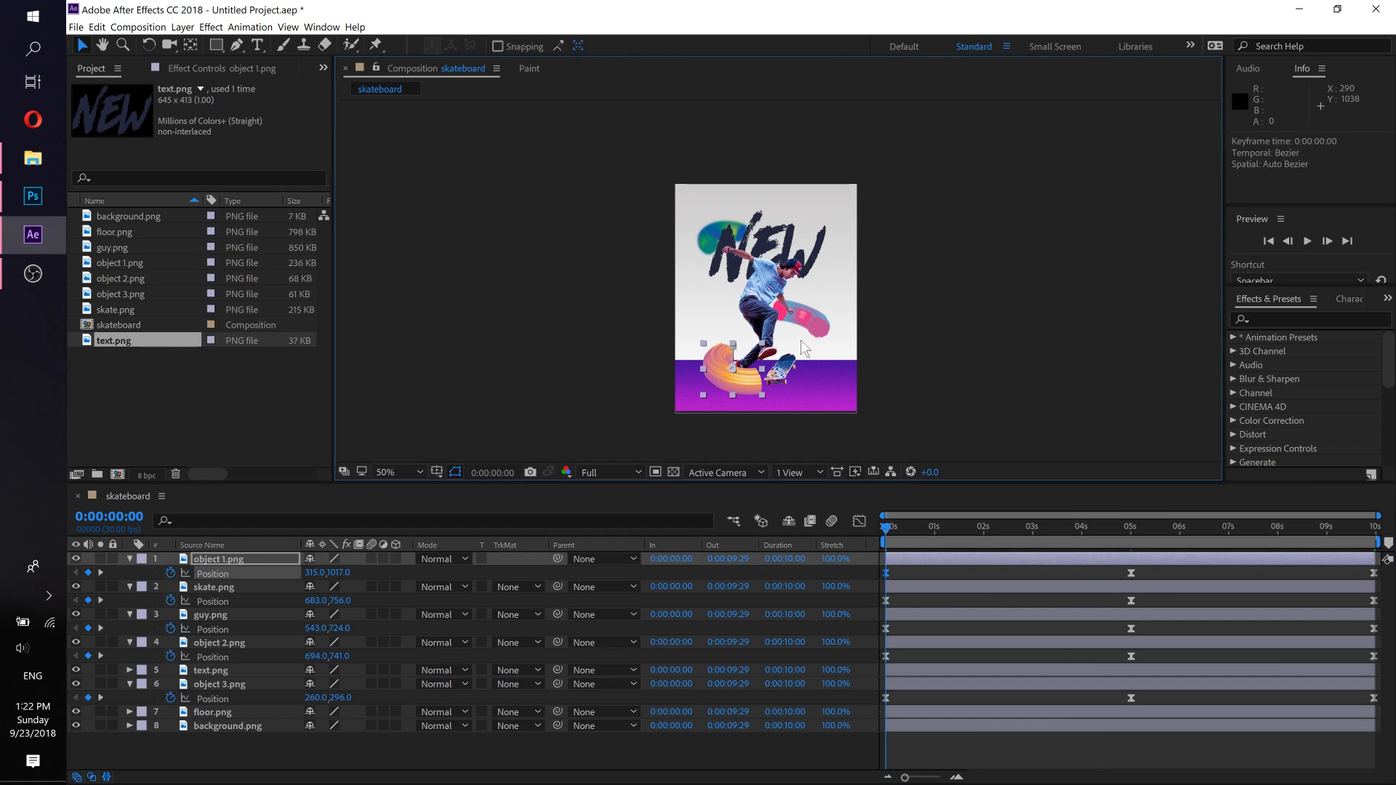
click(224, 560)
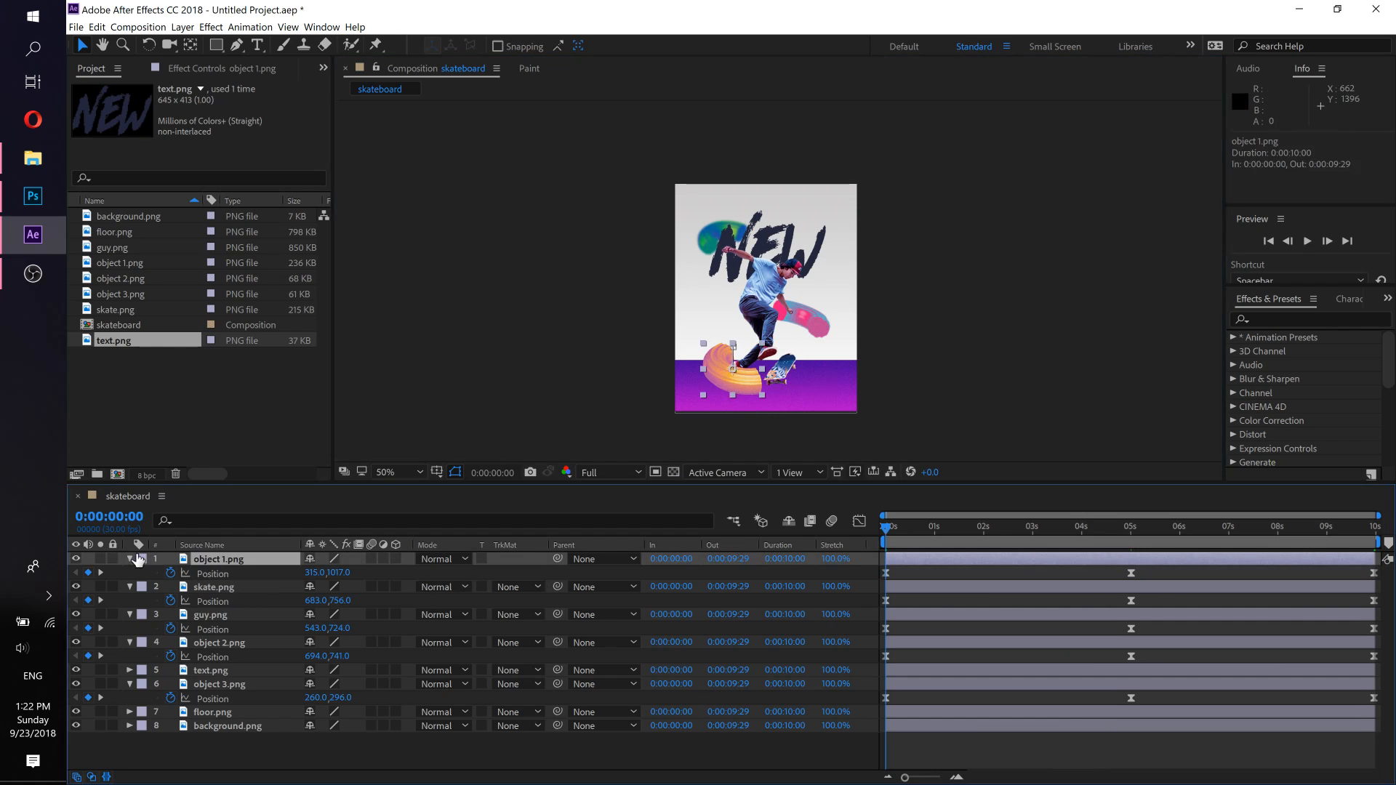
click(129, 559)
click(129, 573)
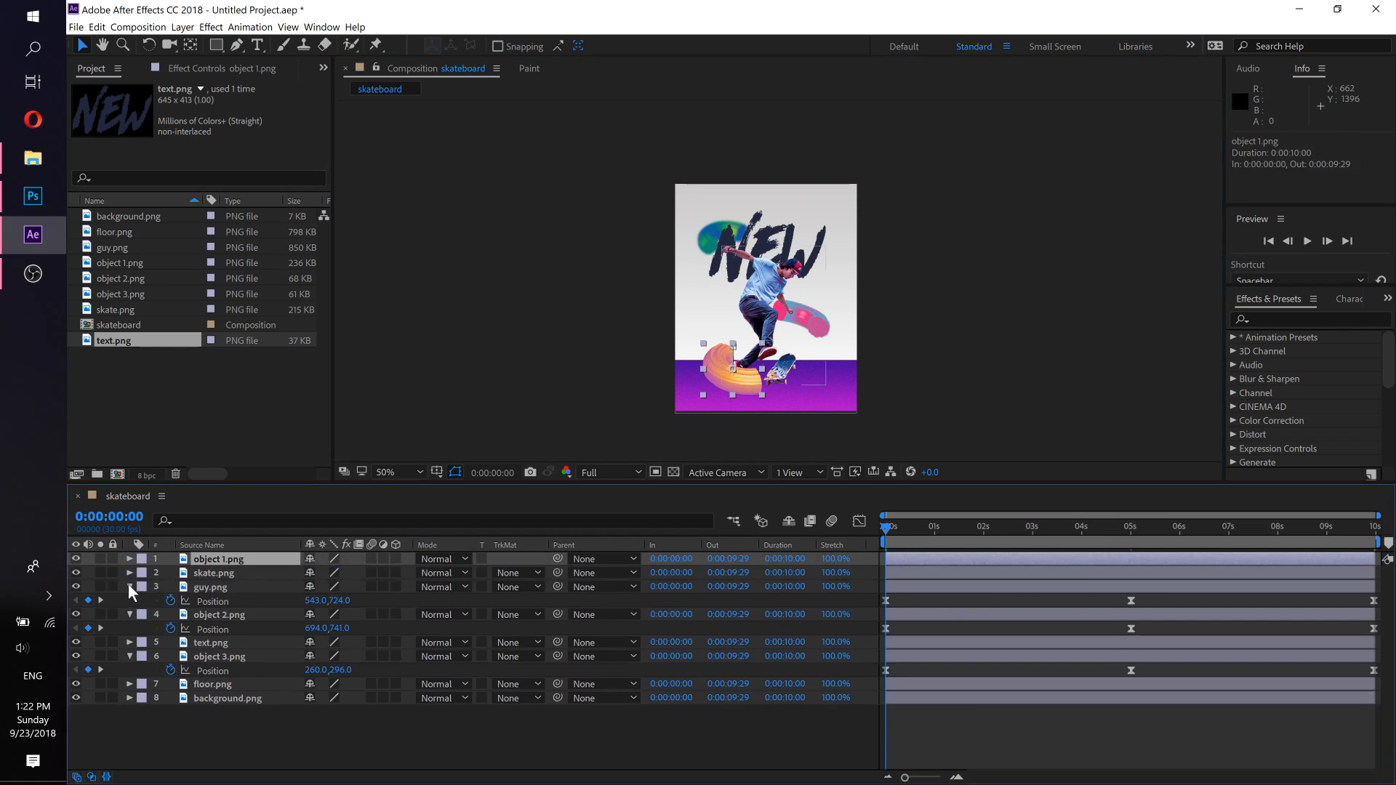
click(128, 587)
click(129, 599)
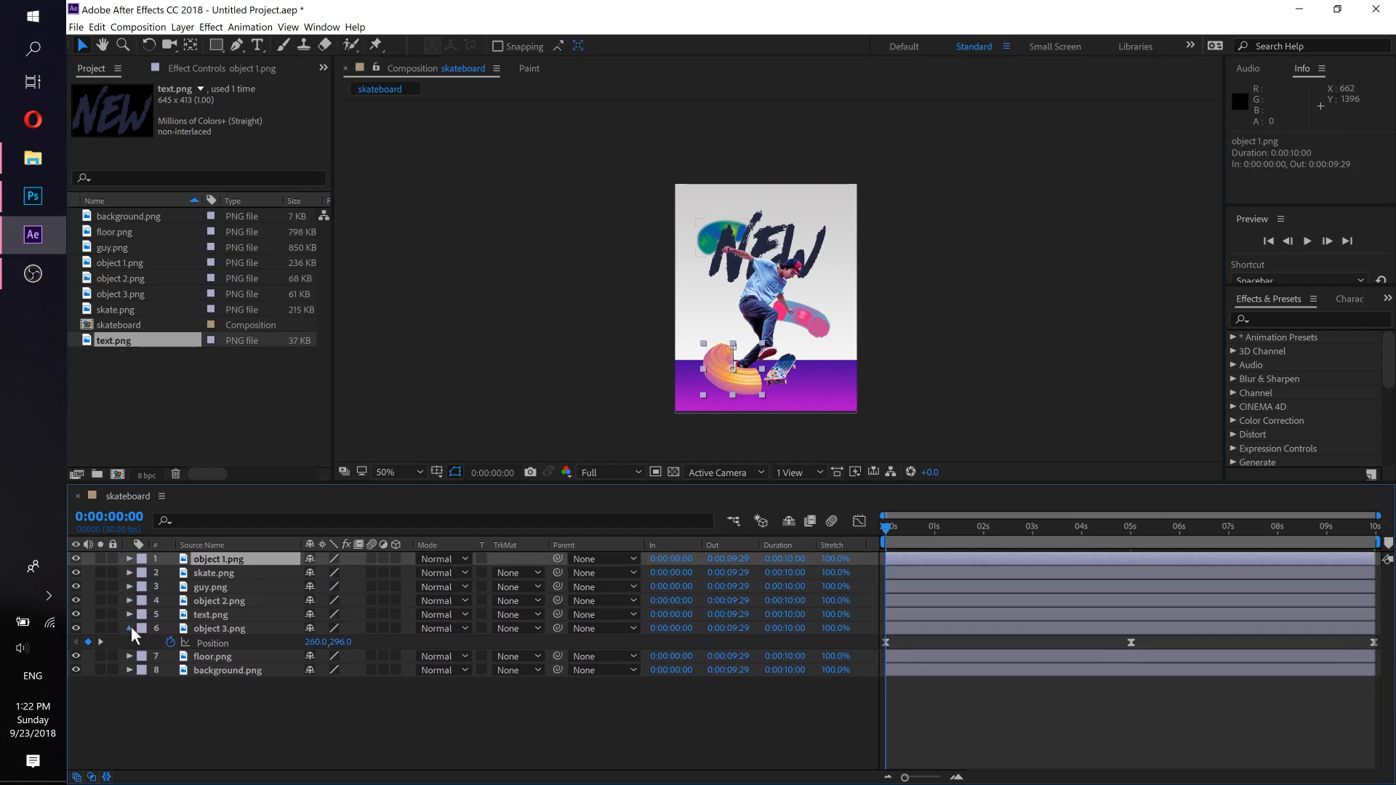
click(131, 627)
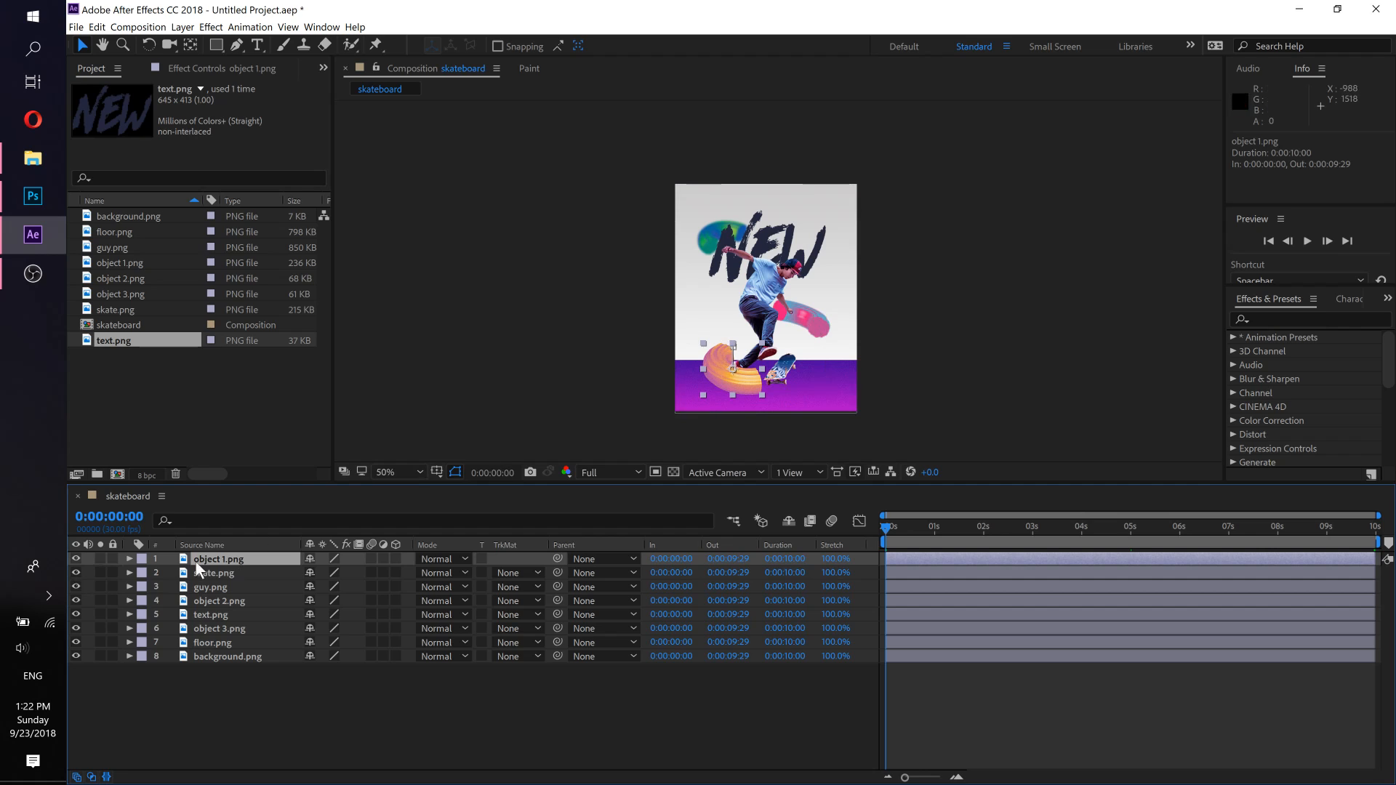
Step: Show only the Rotation property of the object 1.png layer and add a Rotation keyframe at 0:00
click(128, 559)
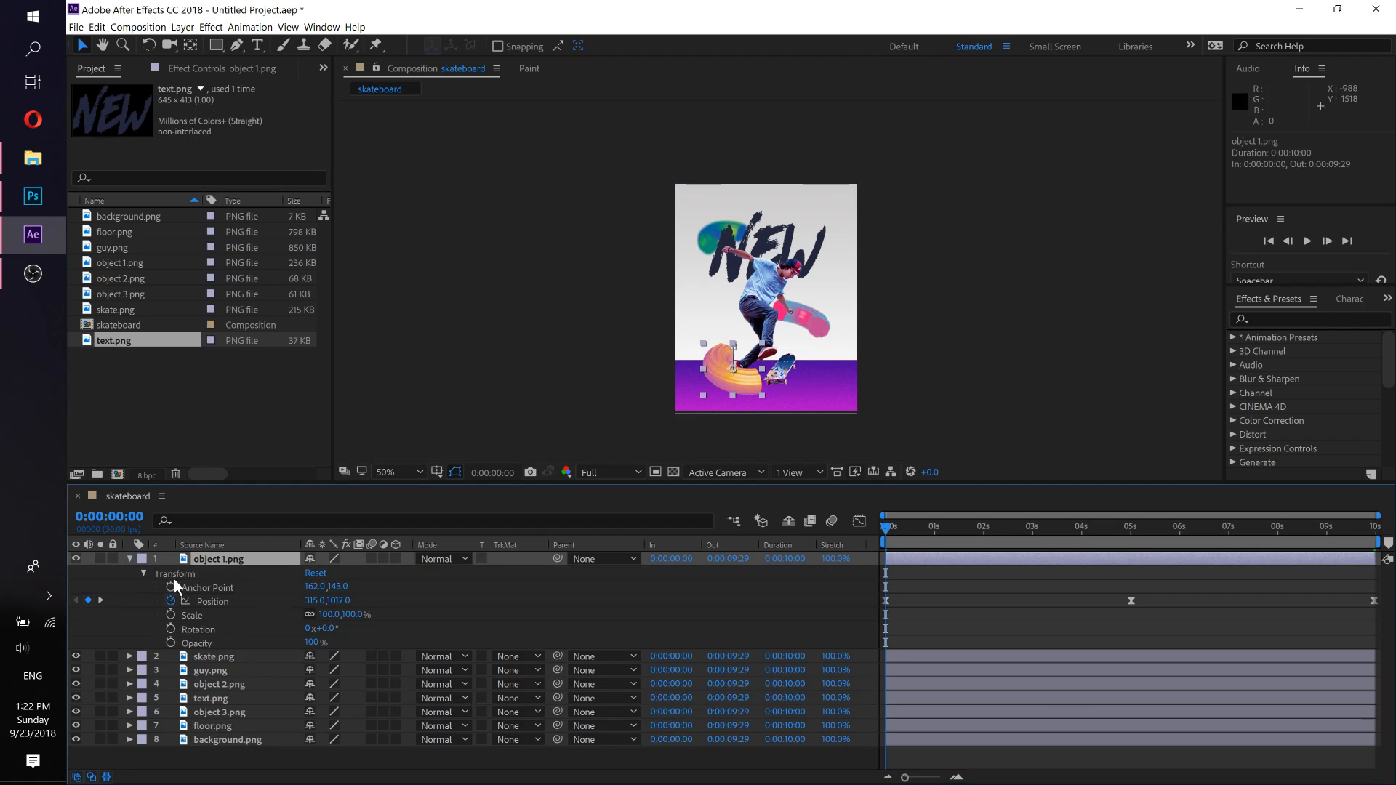
click(129, 558)
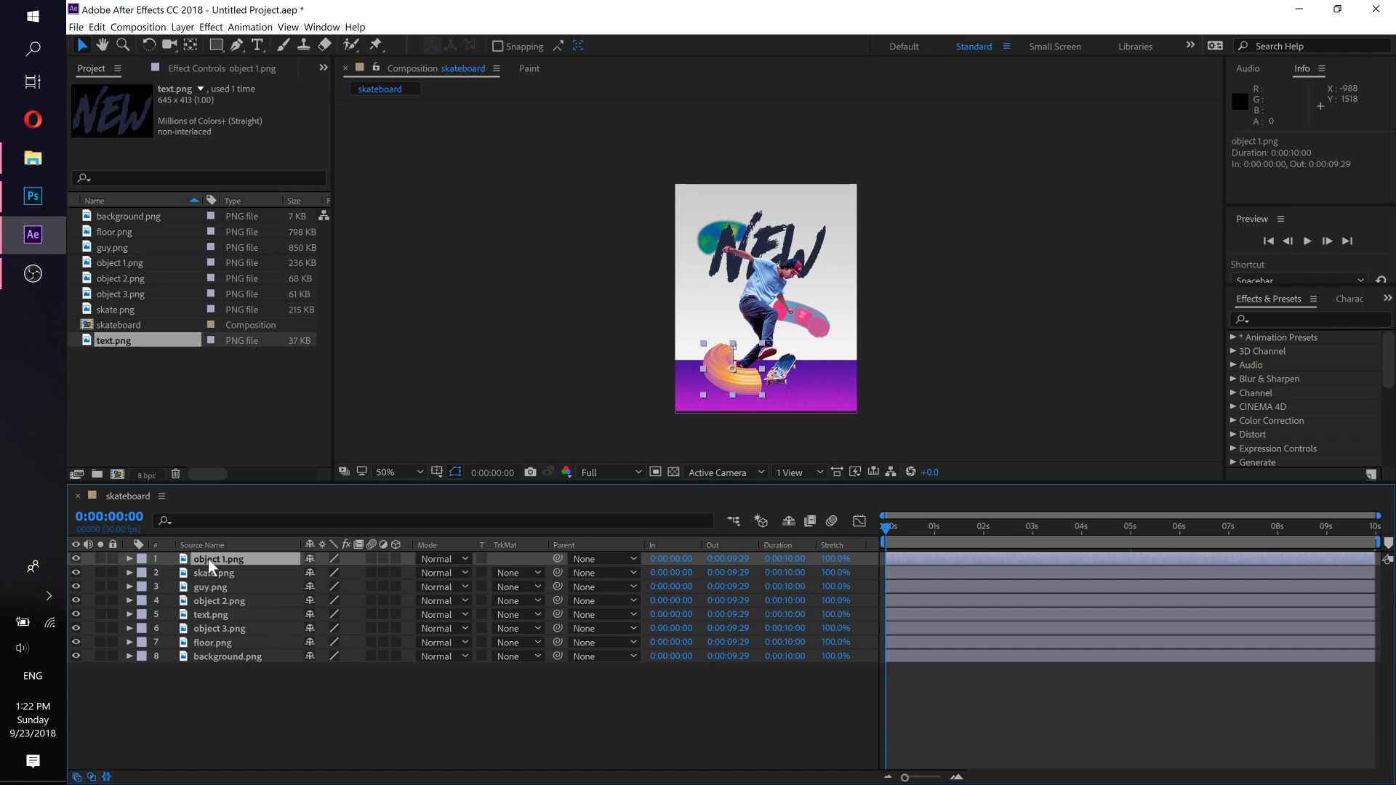
key(r)
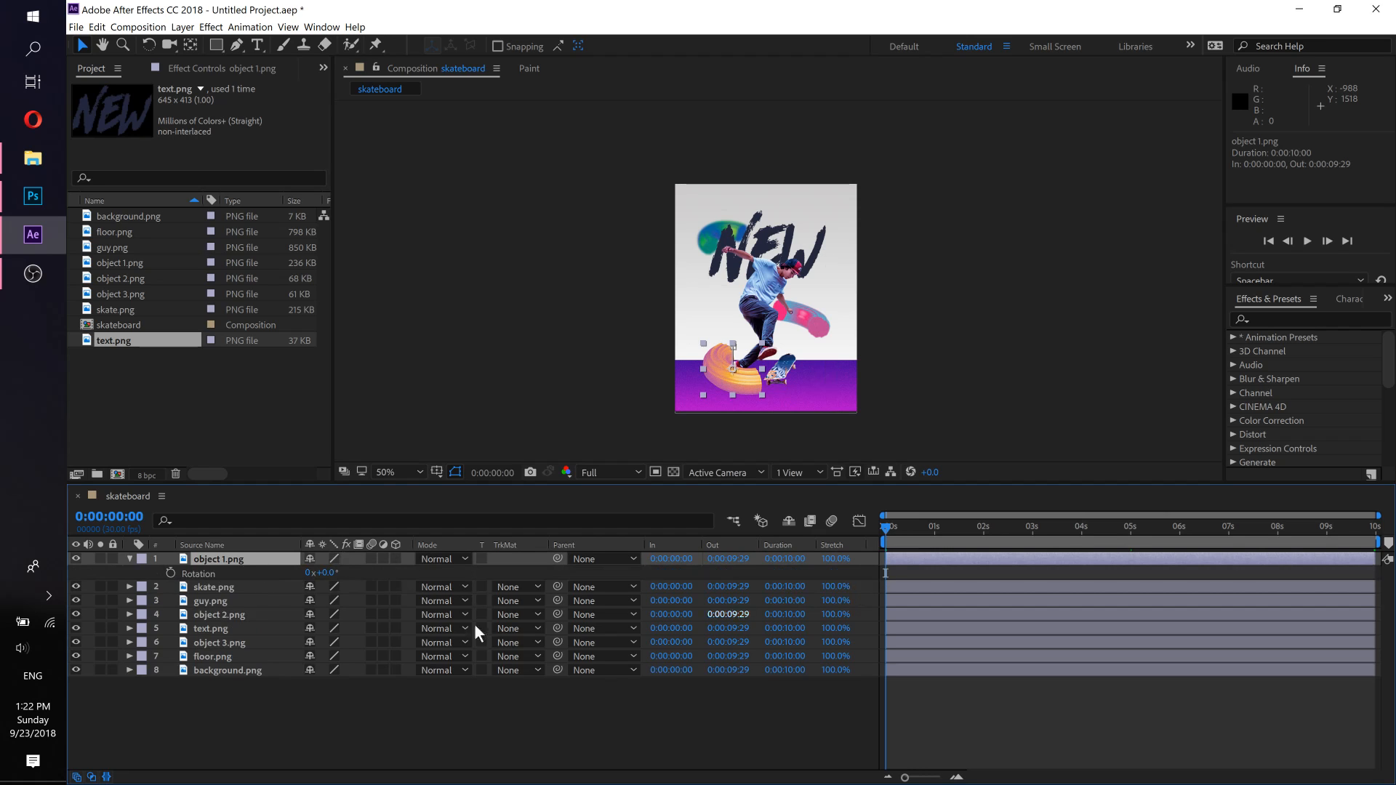
click(170, 574)
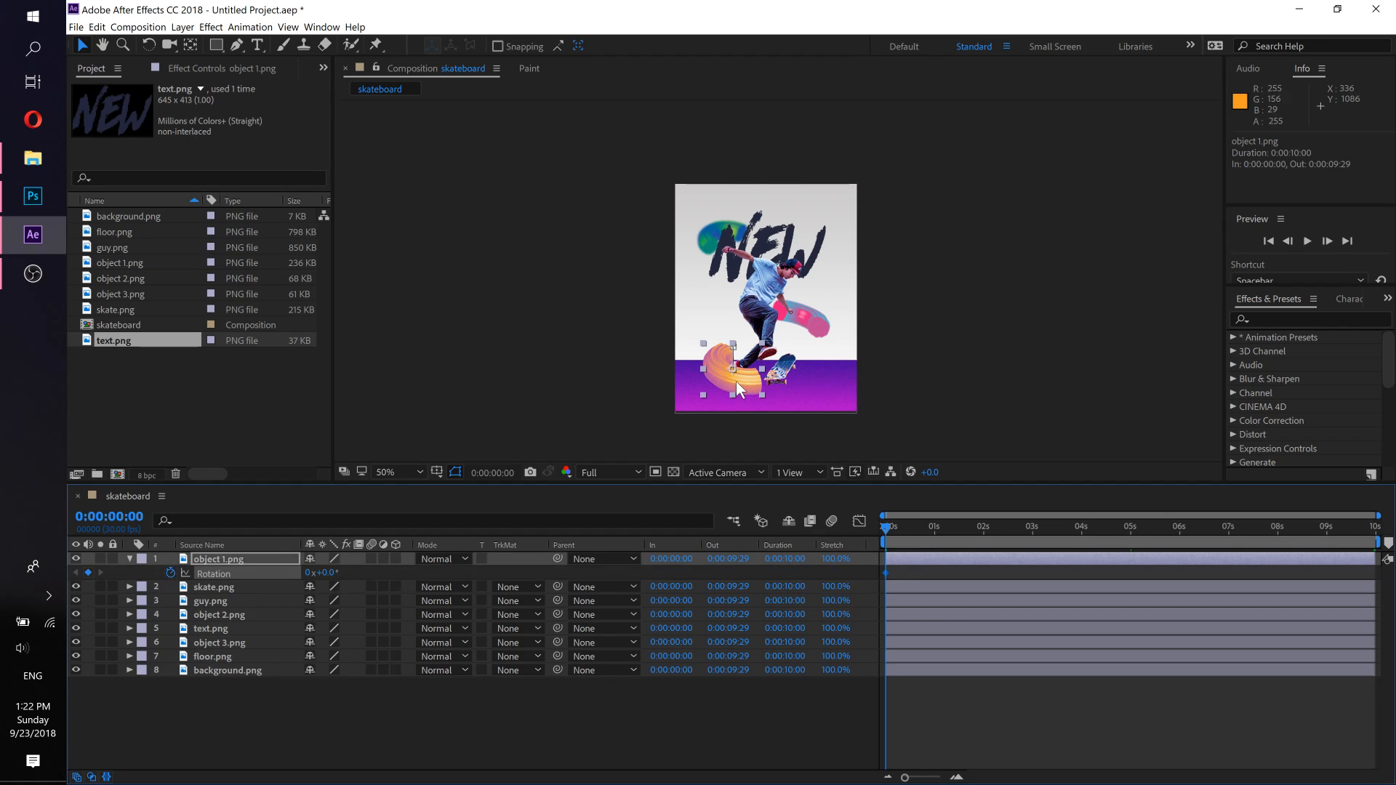
Step: Set object 1.png's Rotation to 11° at 0:00:05:00
scroll(736, 381, up, 2)
drag(713, 244, 711, 290)
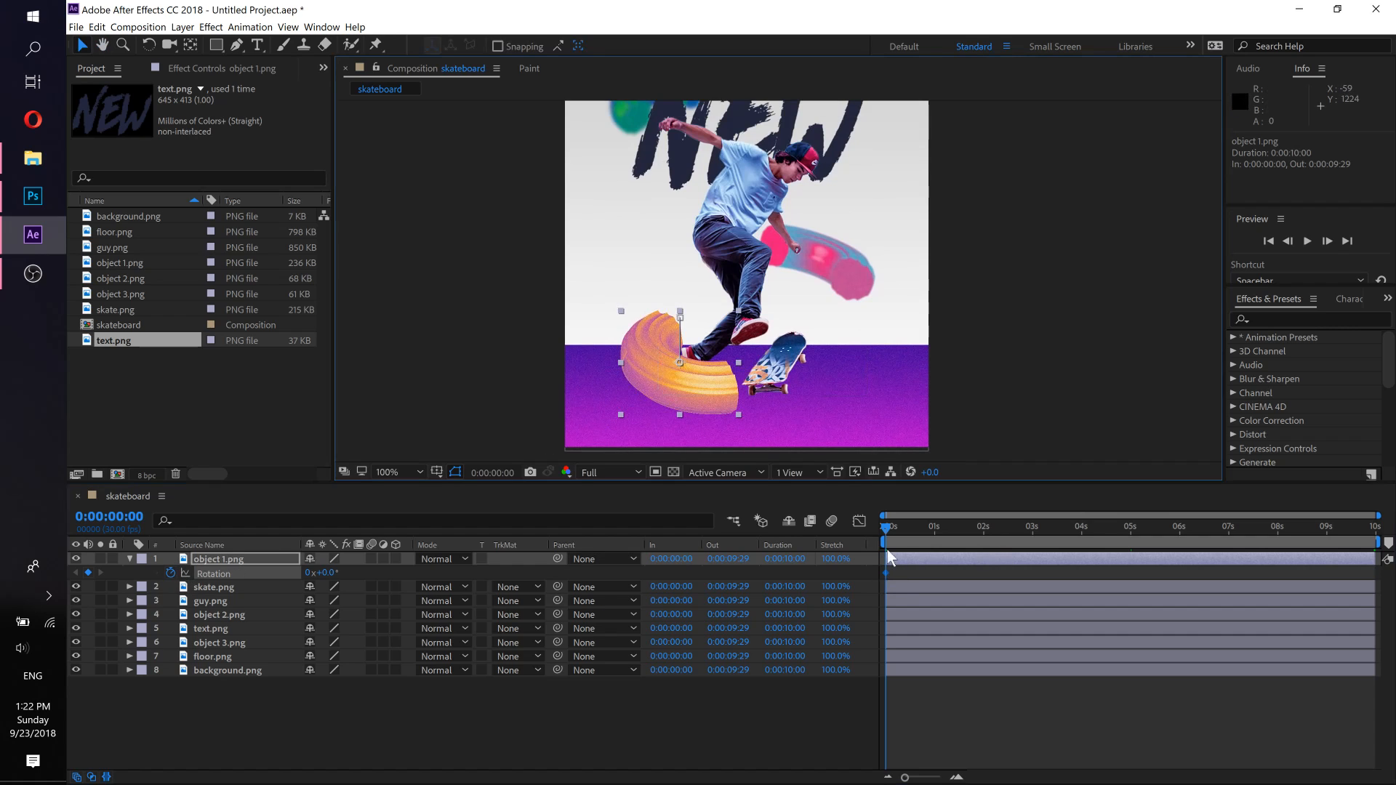
drag(883, 535, 1128, 531)
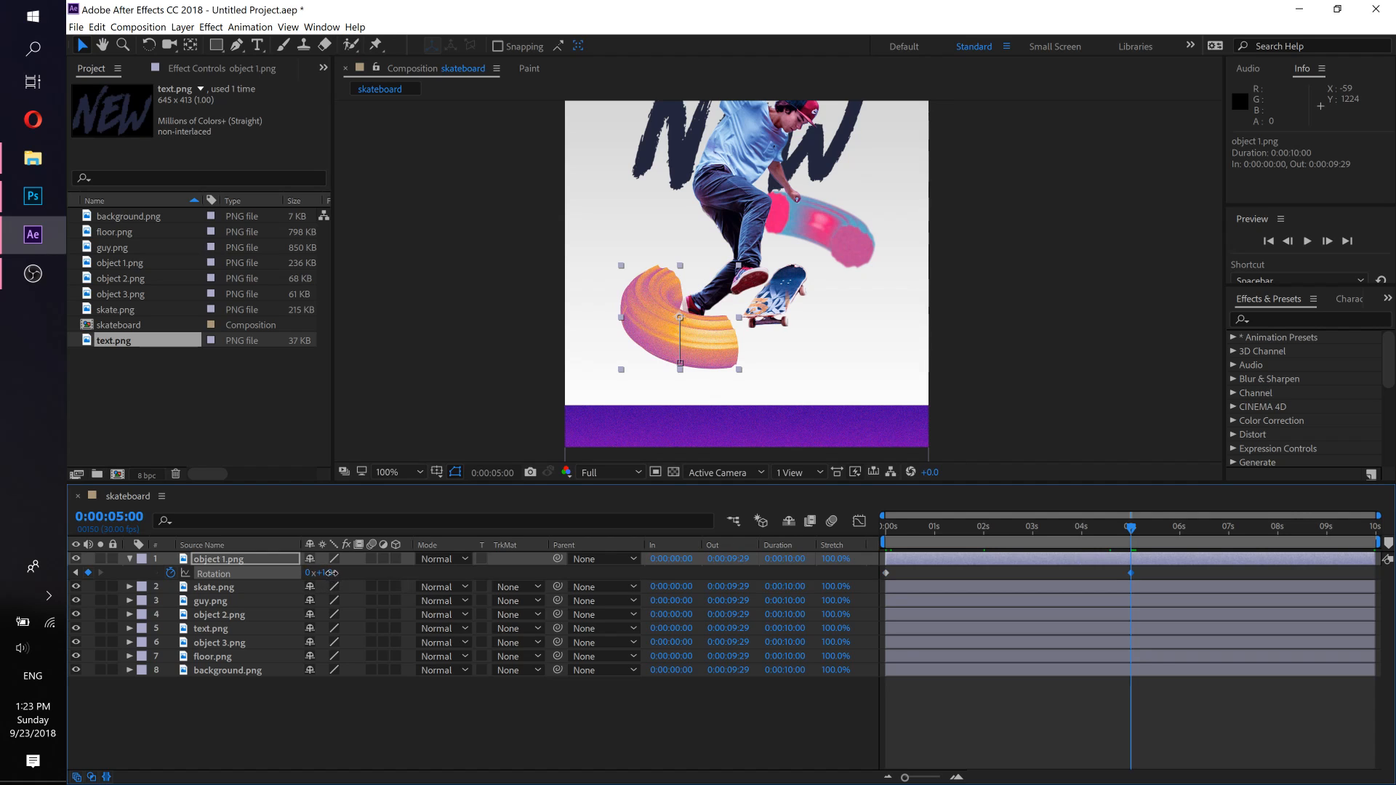
drag(331, 573, 338, 573)
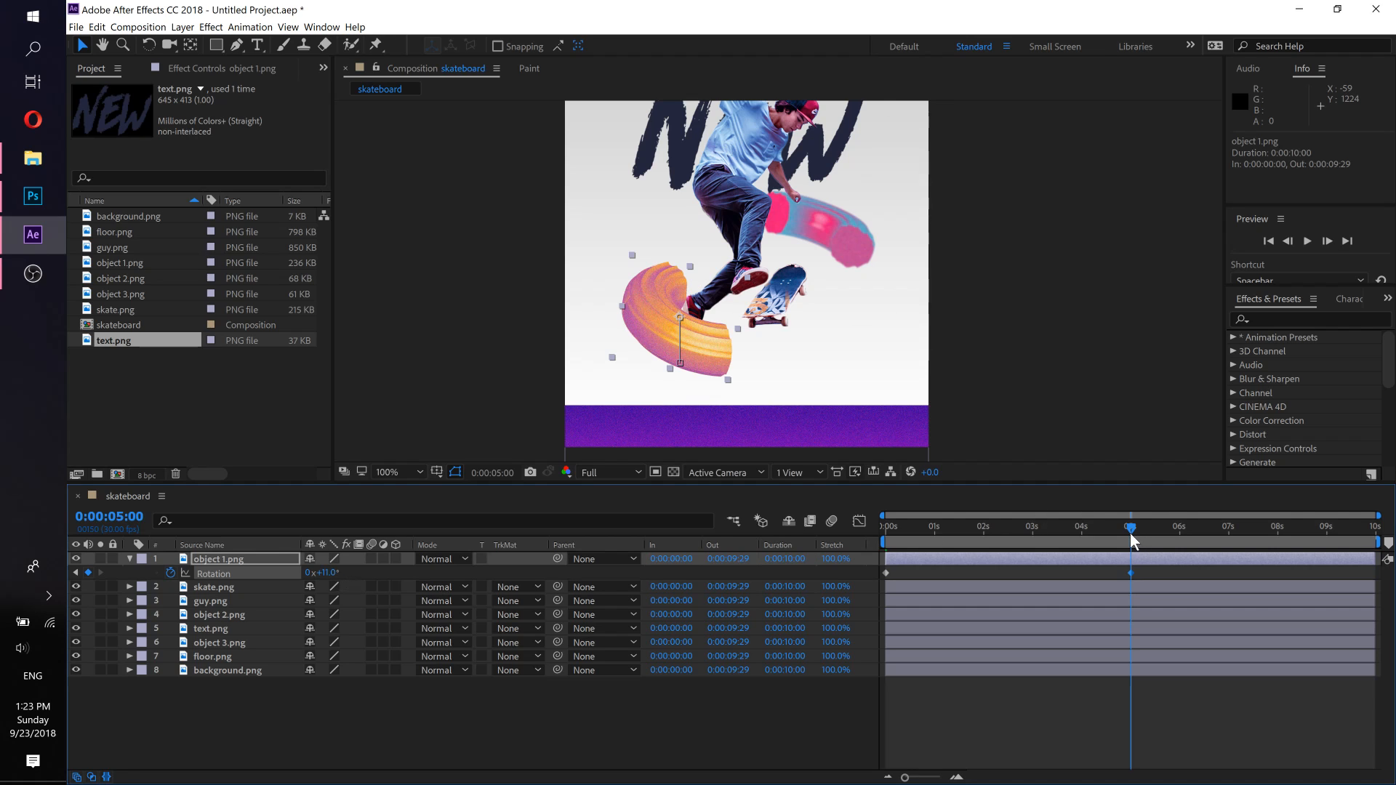
Step: Copy object 1.png's starting Rotation keyframe and paste it at 0:00:09:29 so the rotation loops
mouse_move(1129, 533)
mouse_down()
mouse_move(855, 530)
mouse_move(1132, 531)
mouse_up()
drag(1167, 527, 1375, 531)
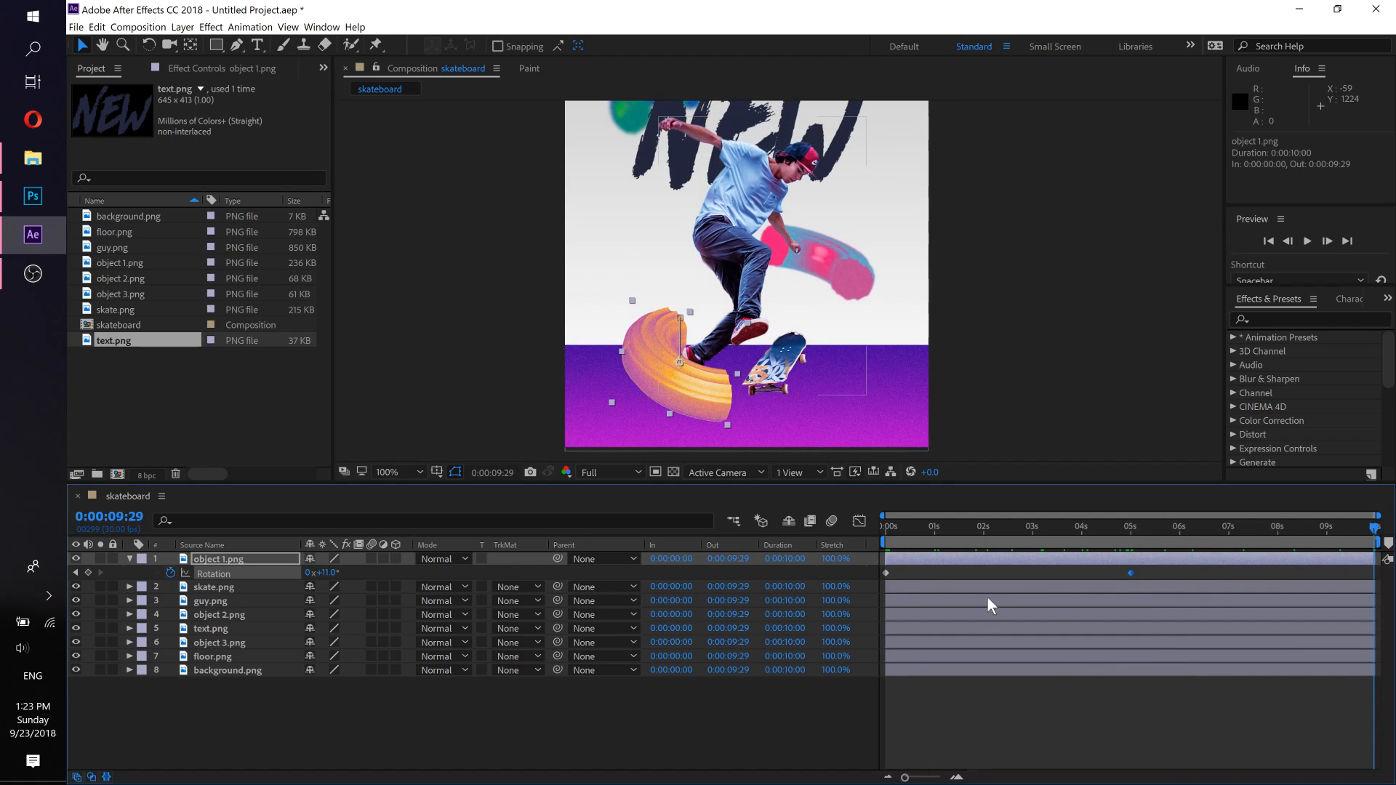
click(884, 571)
key(ctrl+c)
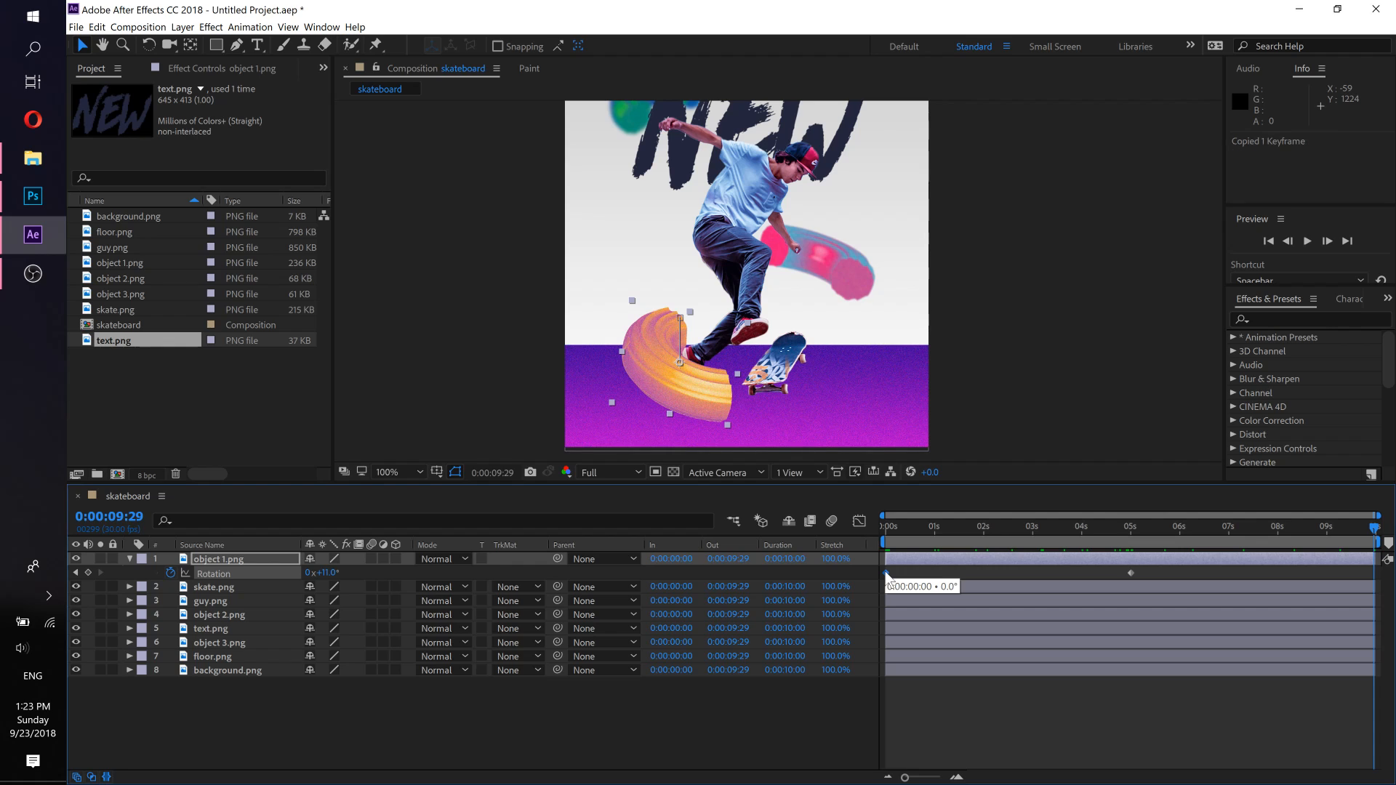
key(ctrl+v)
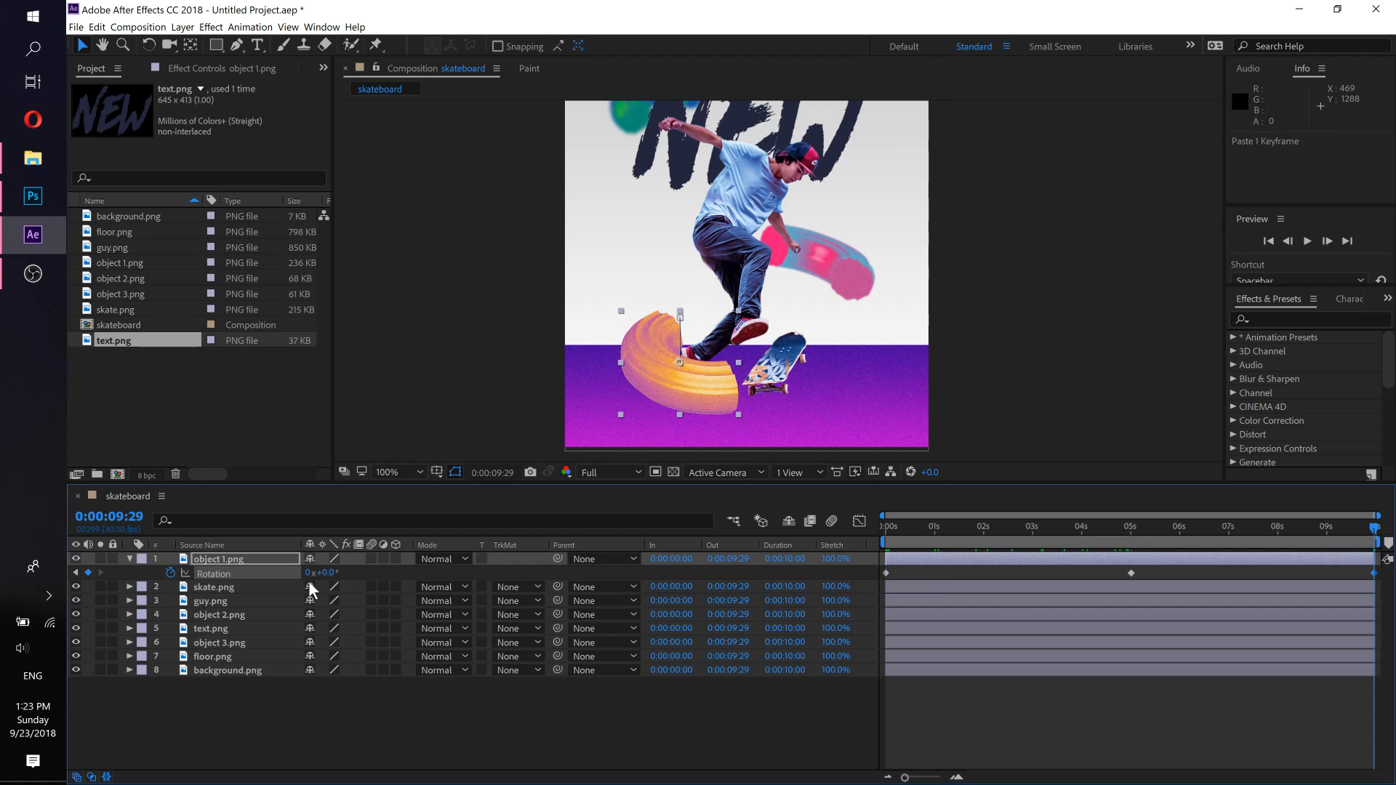
Step: Set object 1.png's Rotation keyframe at 0:00:05:00 to 14°
click(1131, 526)
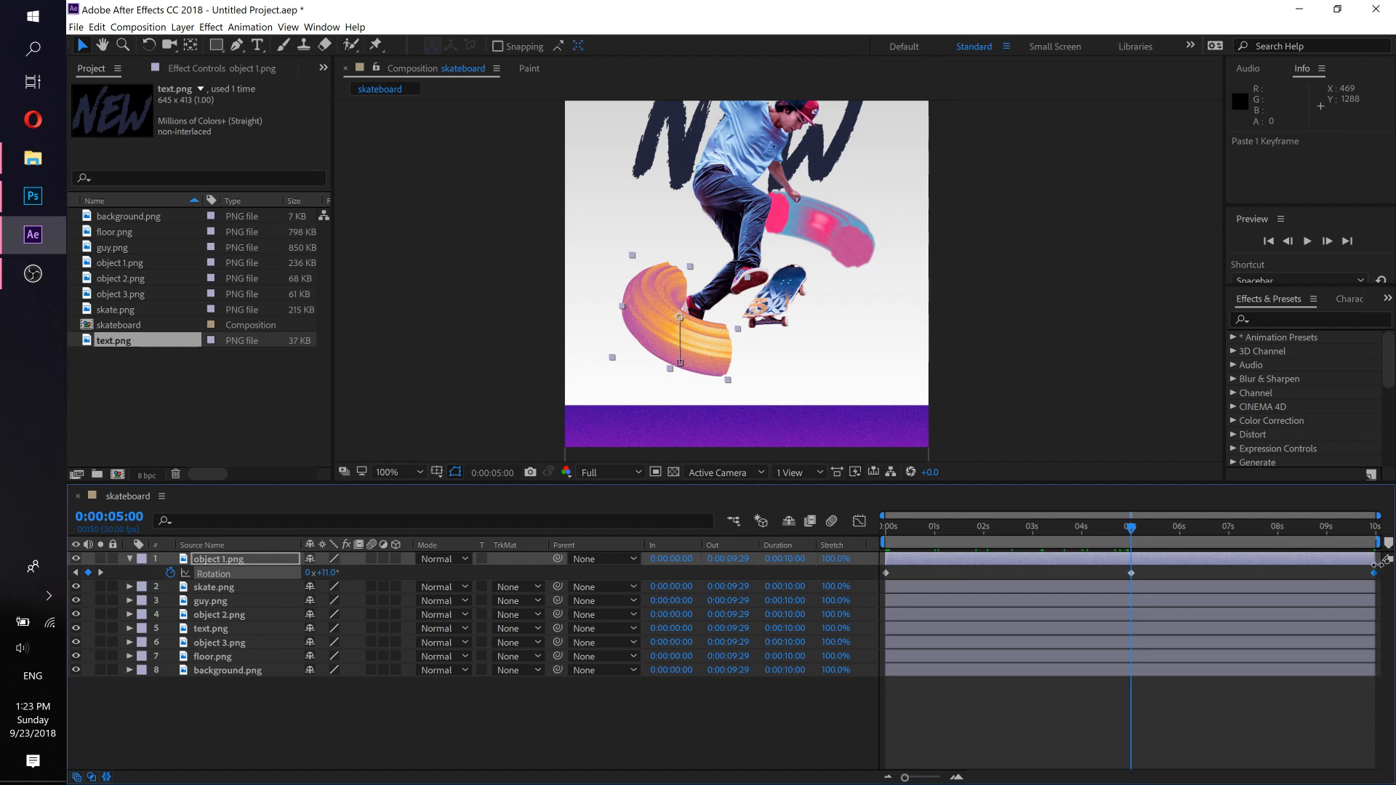
drag(896, 535, 1370, 527)
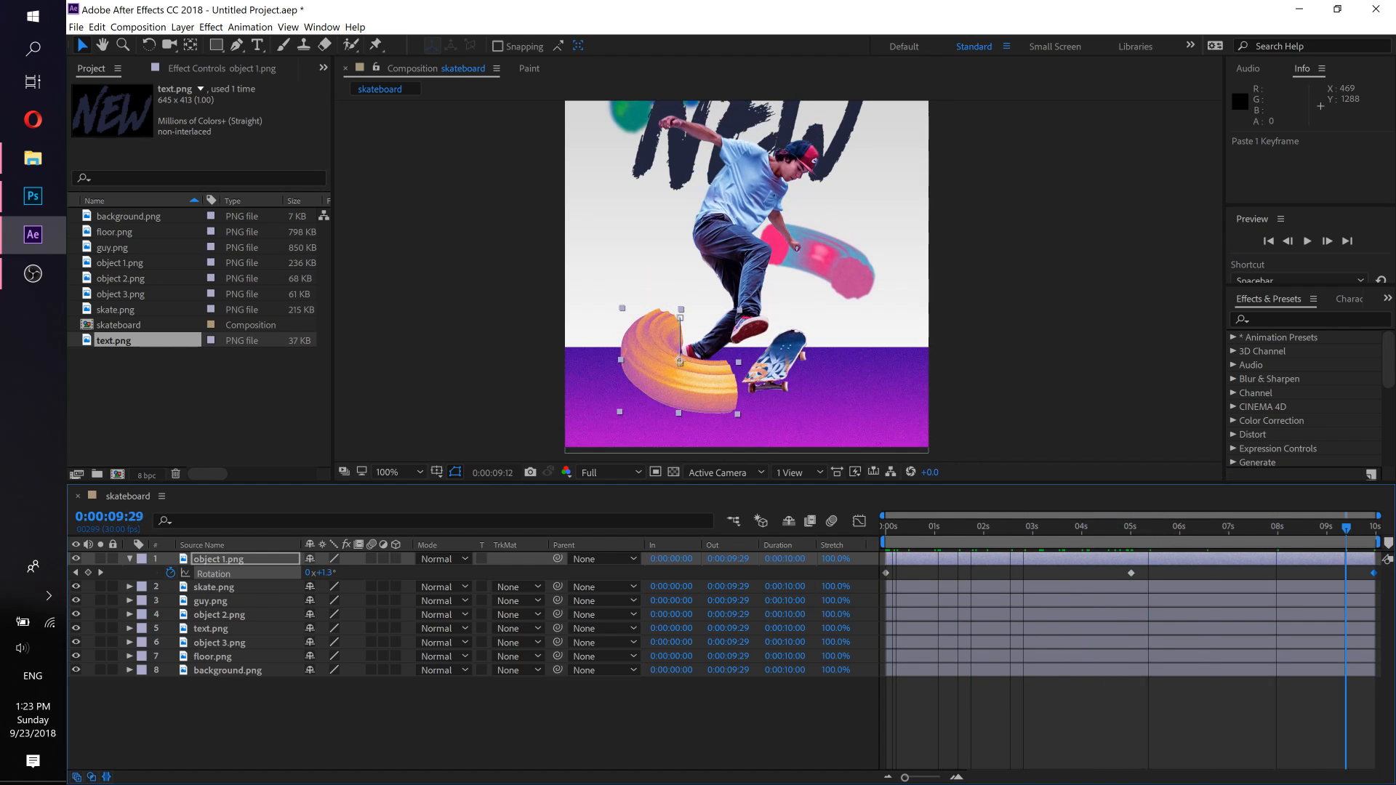
drag(1230, 539, 1132, 534)
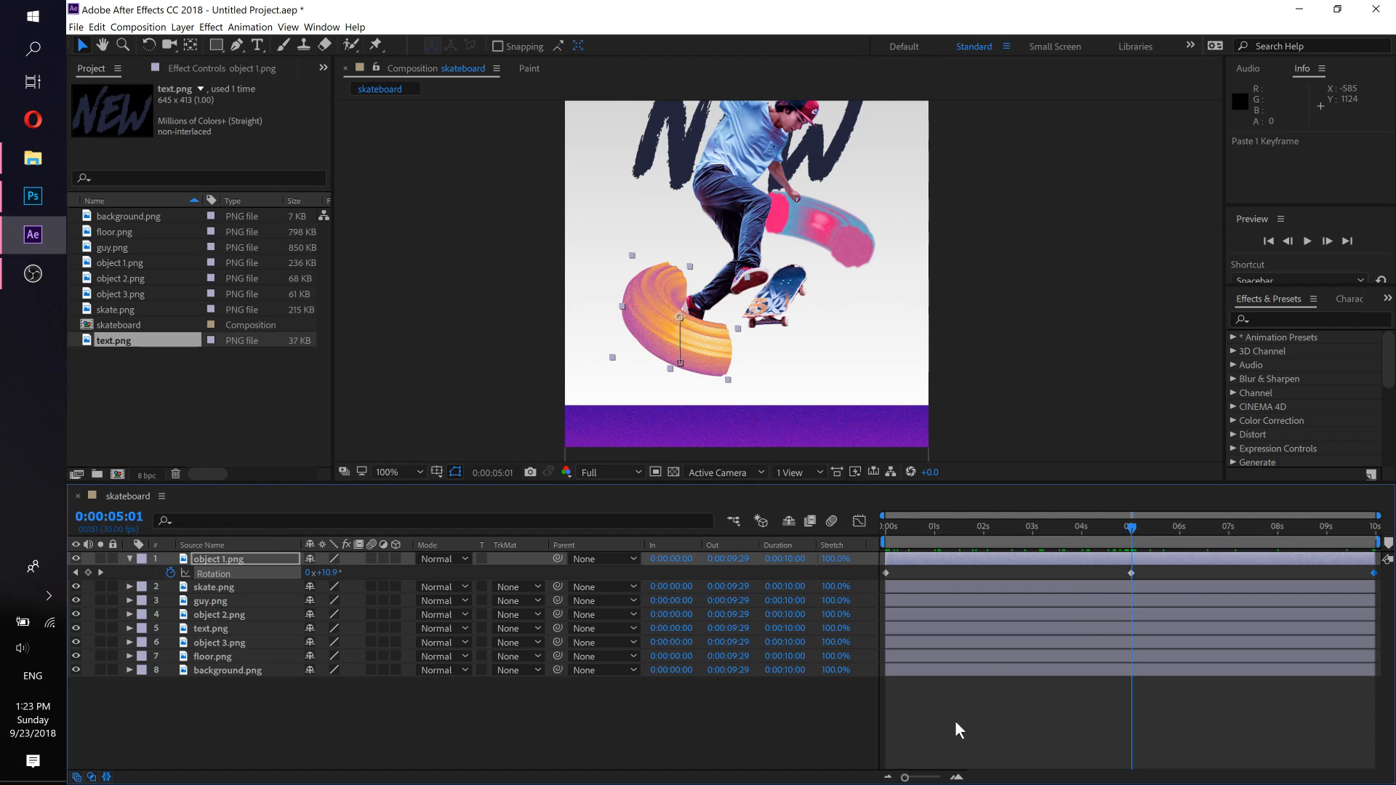
click(955, 777)
click(954, 778)
click(954, 777)
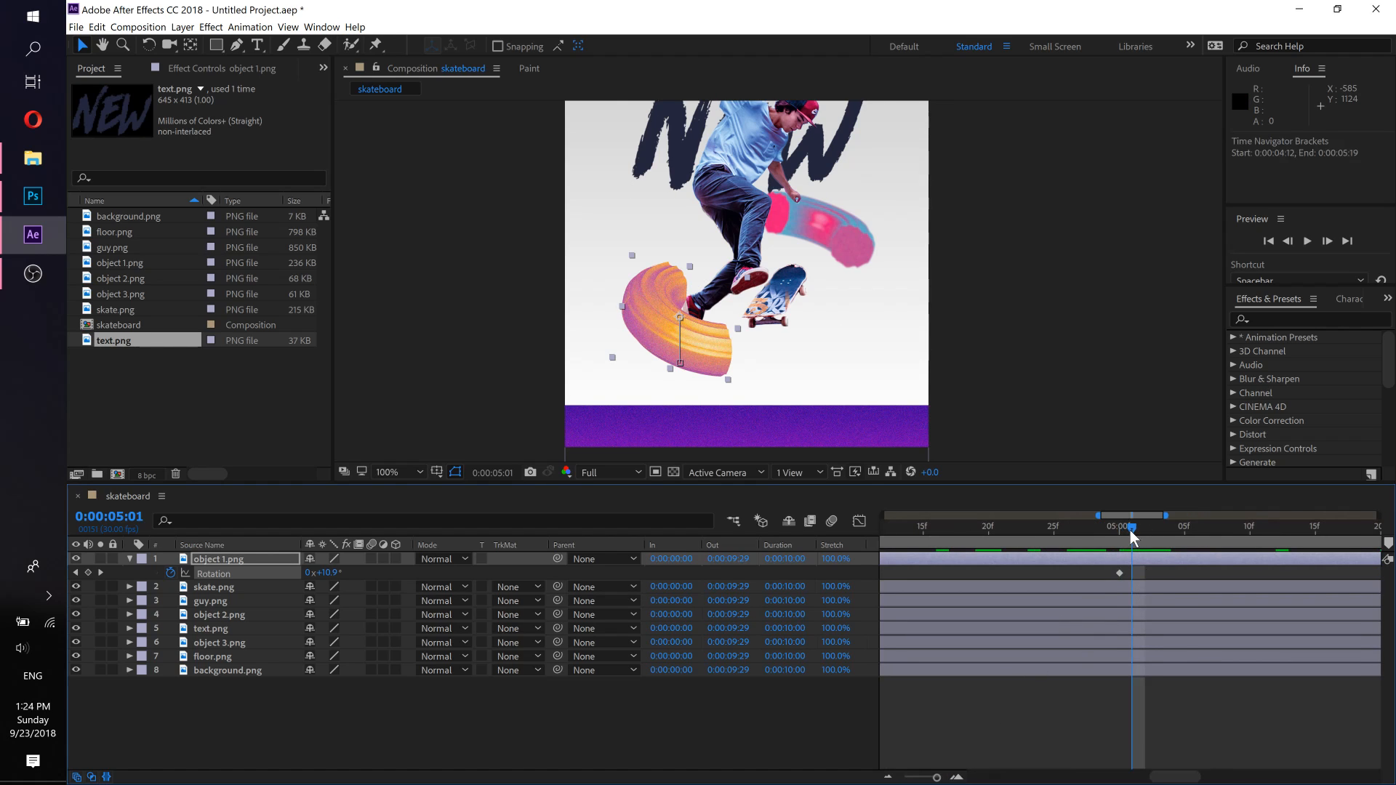
drag(1131, 529, 1119, 527)
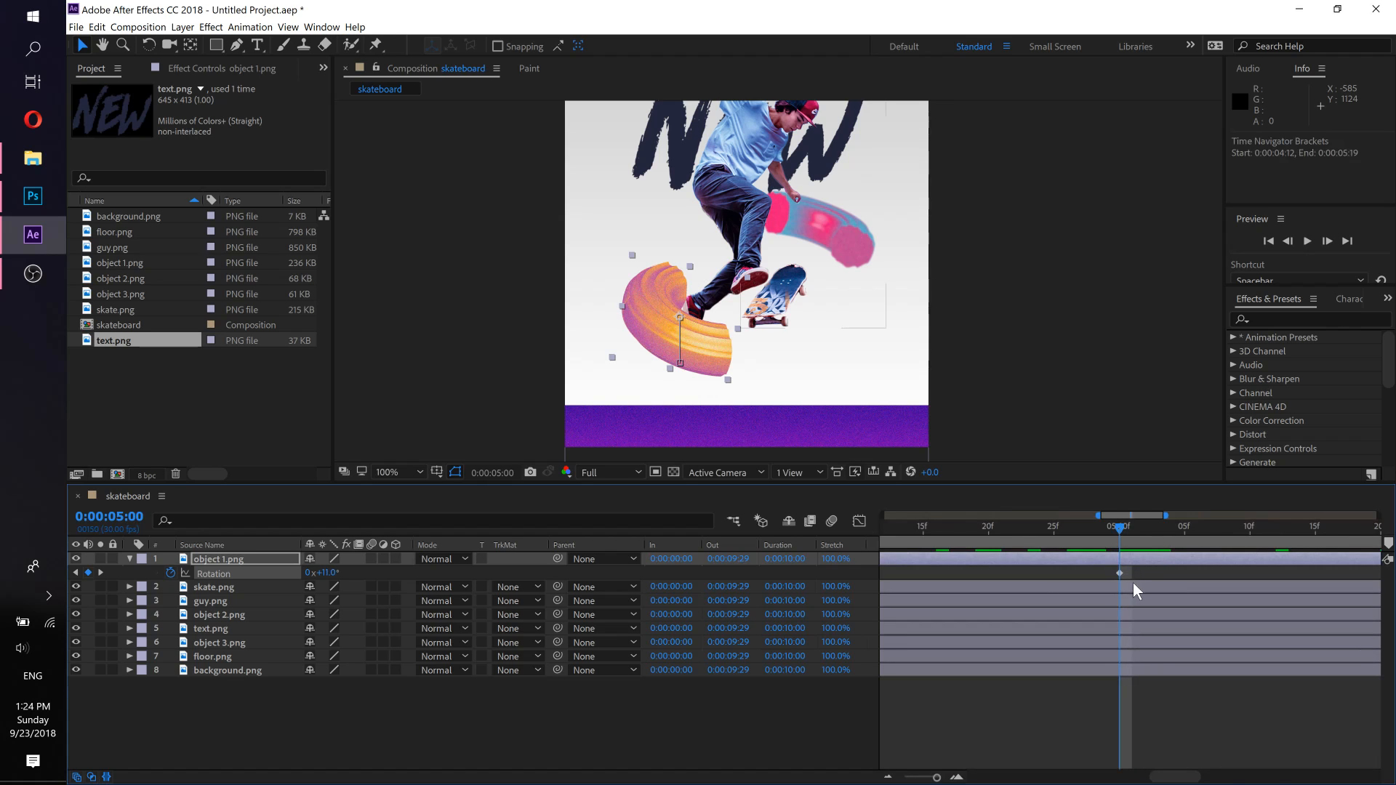
drag(328, 573, 331, 574)
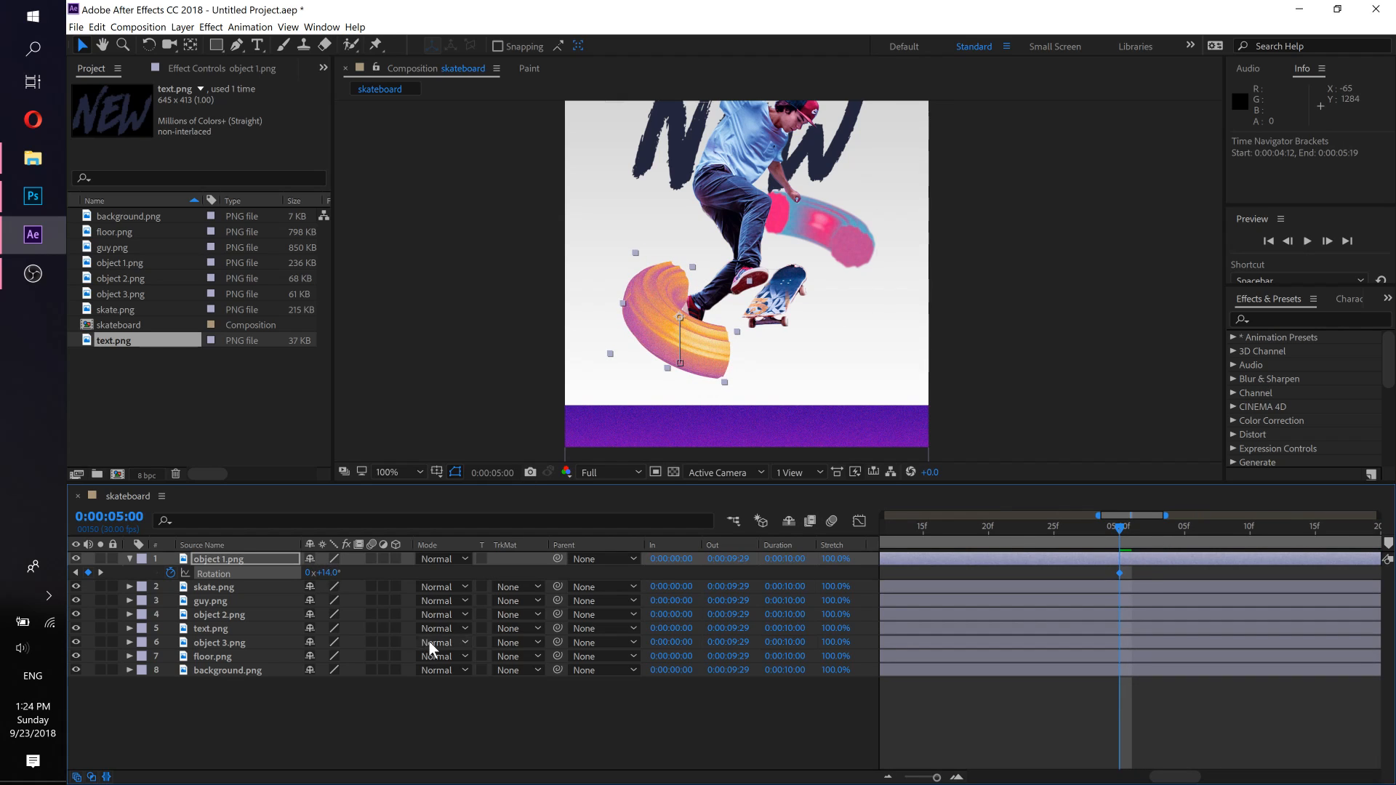
Step: Scrub through the whole composition to check object 1.png's rotation
click(938, 531)
drag(922, 530, 823, 522)
drag(934, 777, 881, 777)
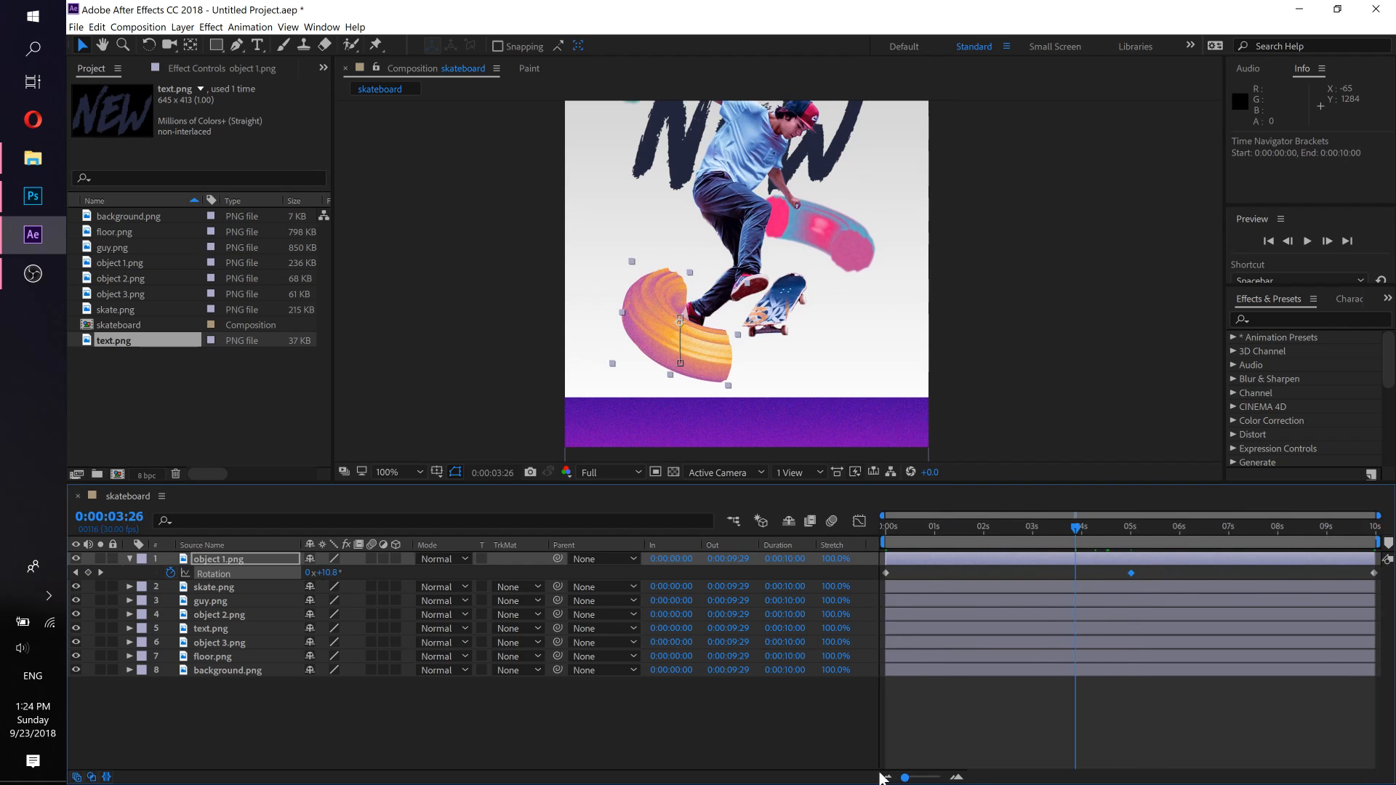
drag(867, 527, 1214, 519)
Step: Show the Rotation property of the object 2.png layer and add a Rotation keyframe at 0:00
key(Home)
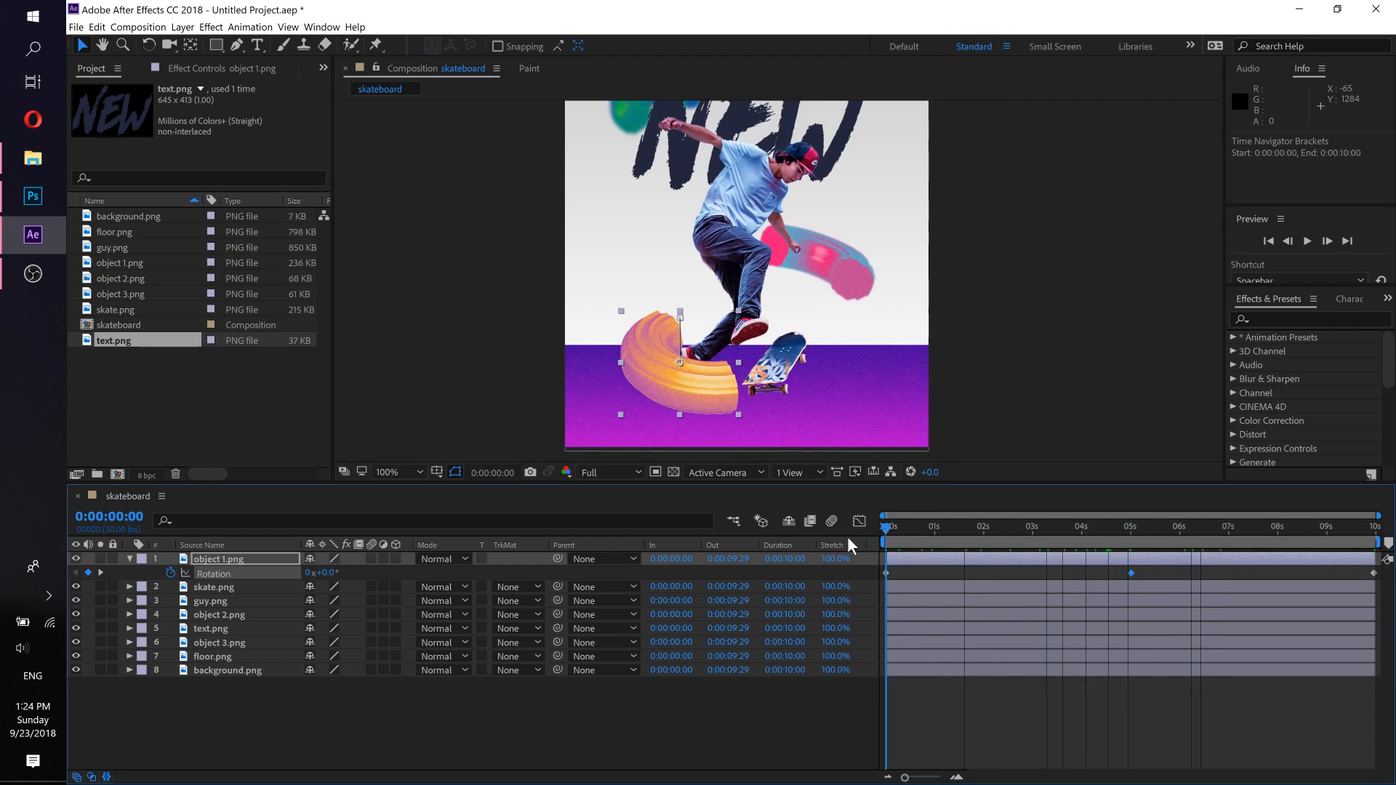
click(852, 260)
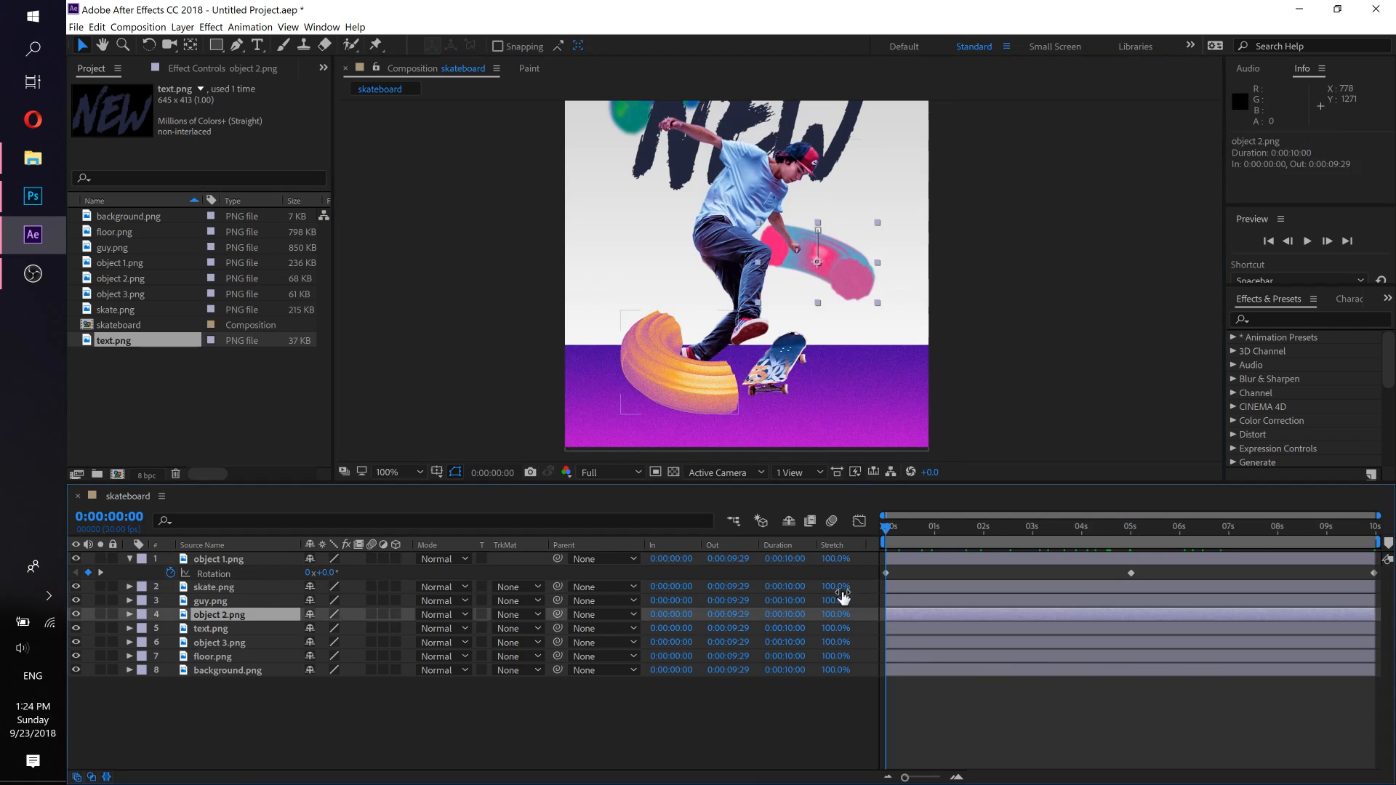
key(r)
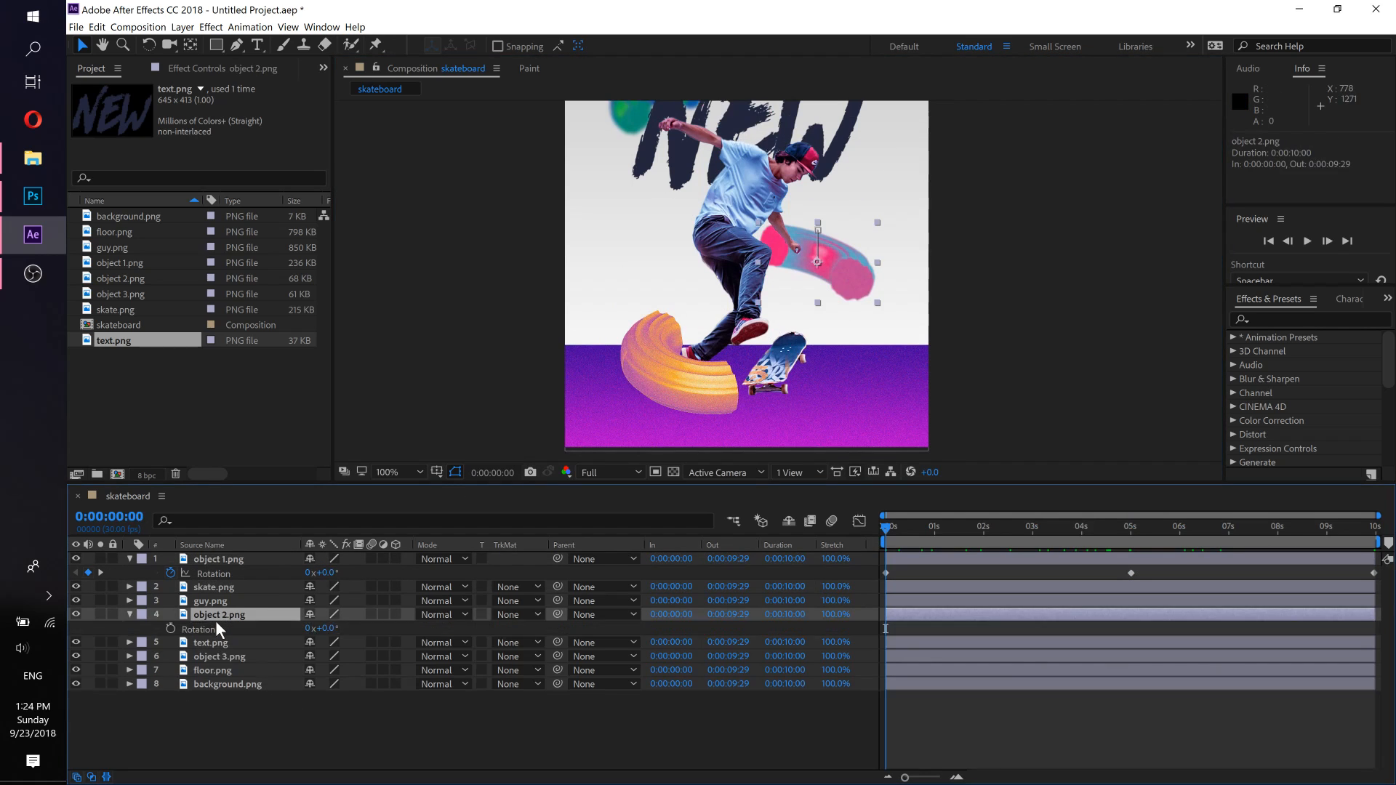
click(171, 628)
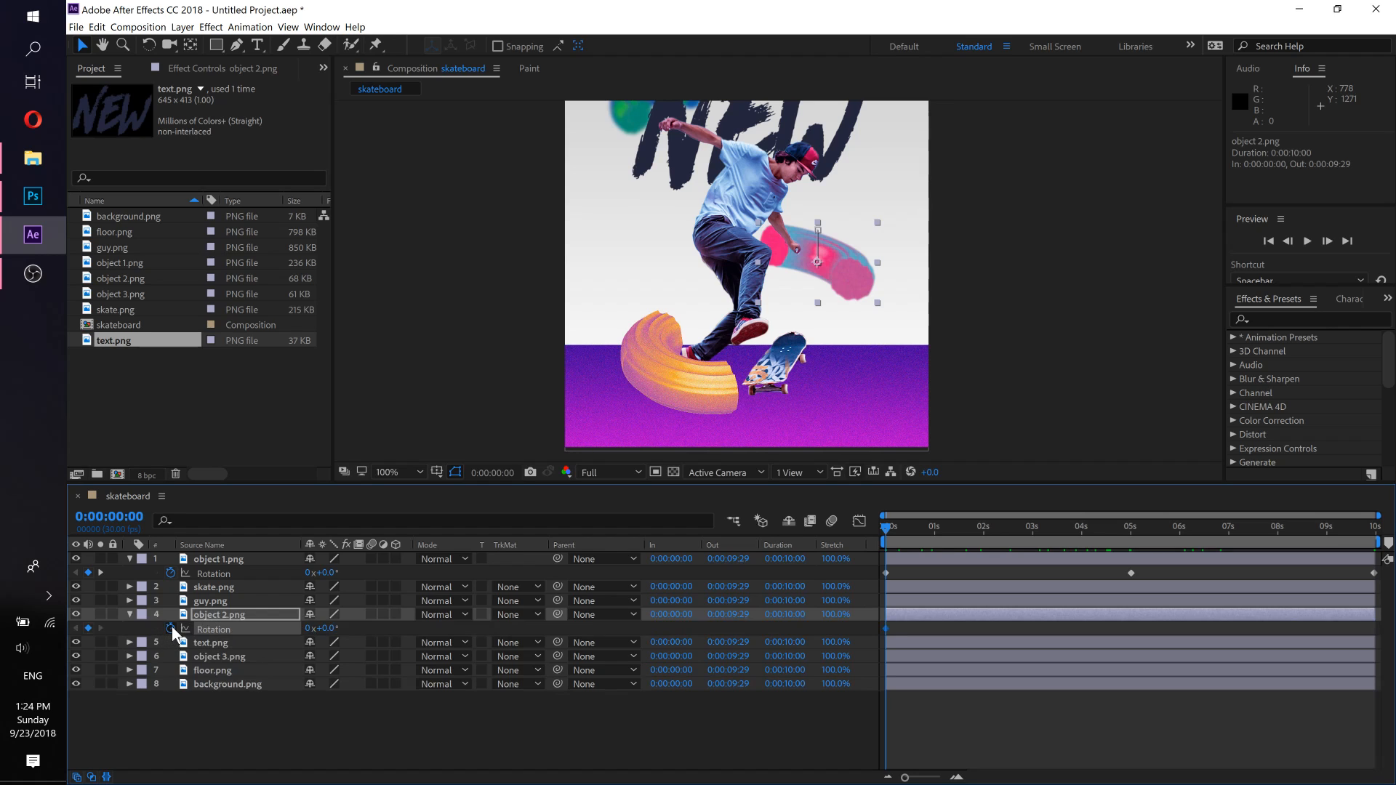
Step: Set object 2.png's Rotation to -17° at 0:00:05:00 so it turns opposite to object 1.png
click(1129, 533)
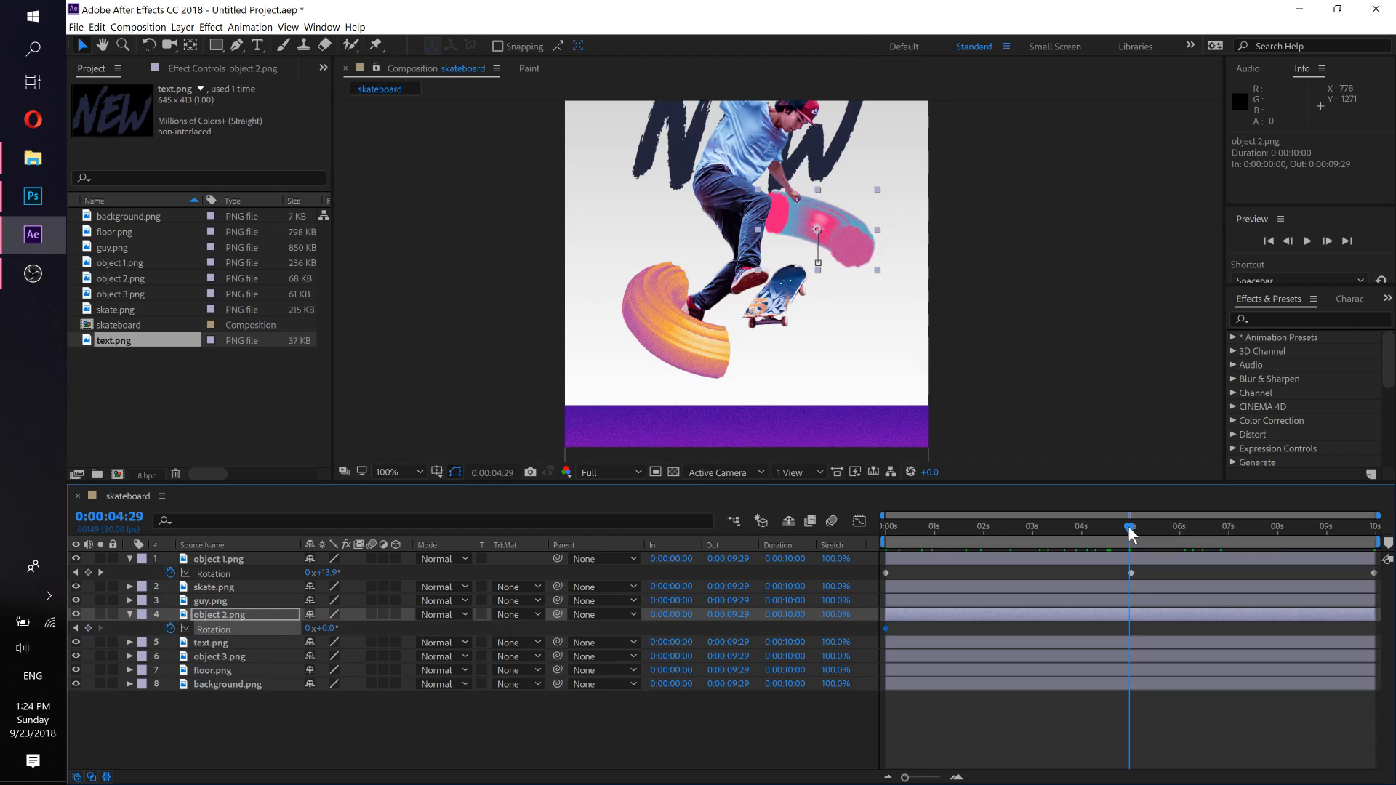
drag(1129, 533, 1131, 536)
click(957, 777)
click(956, 777)
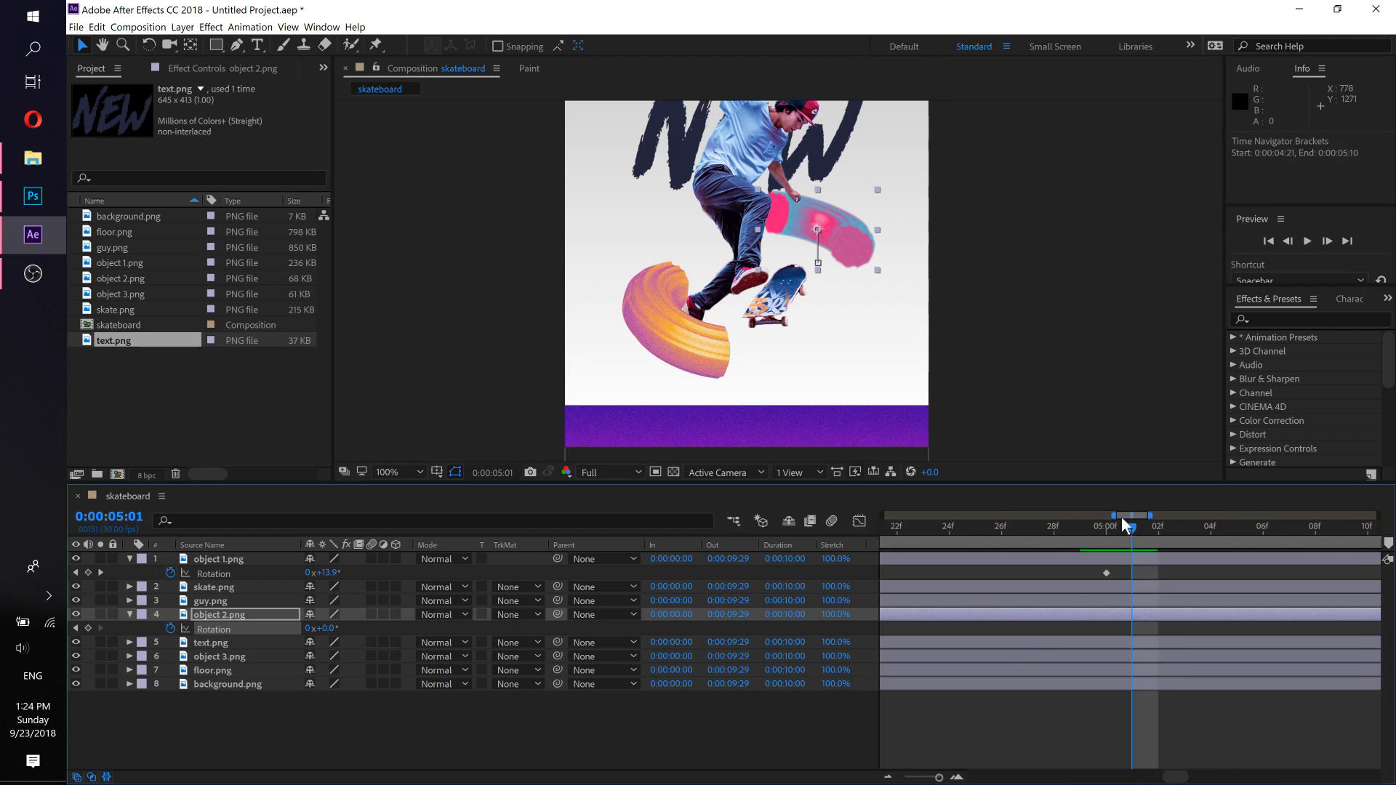
drag(1132, 526, 1105, 523)
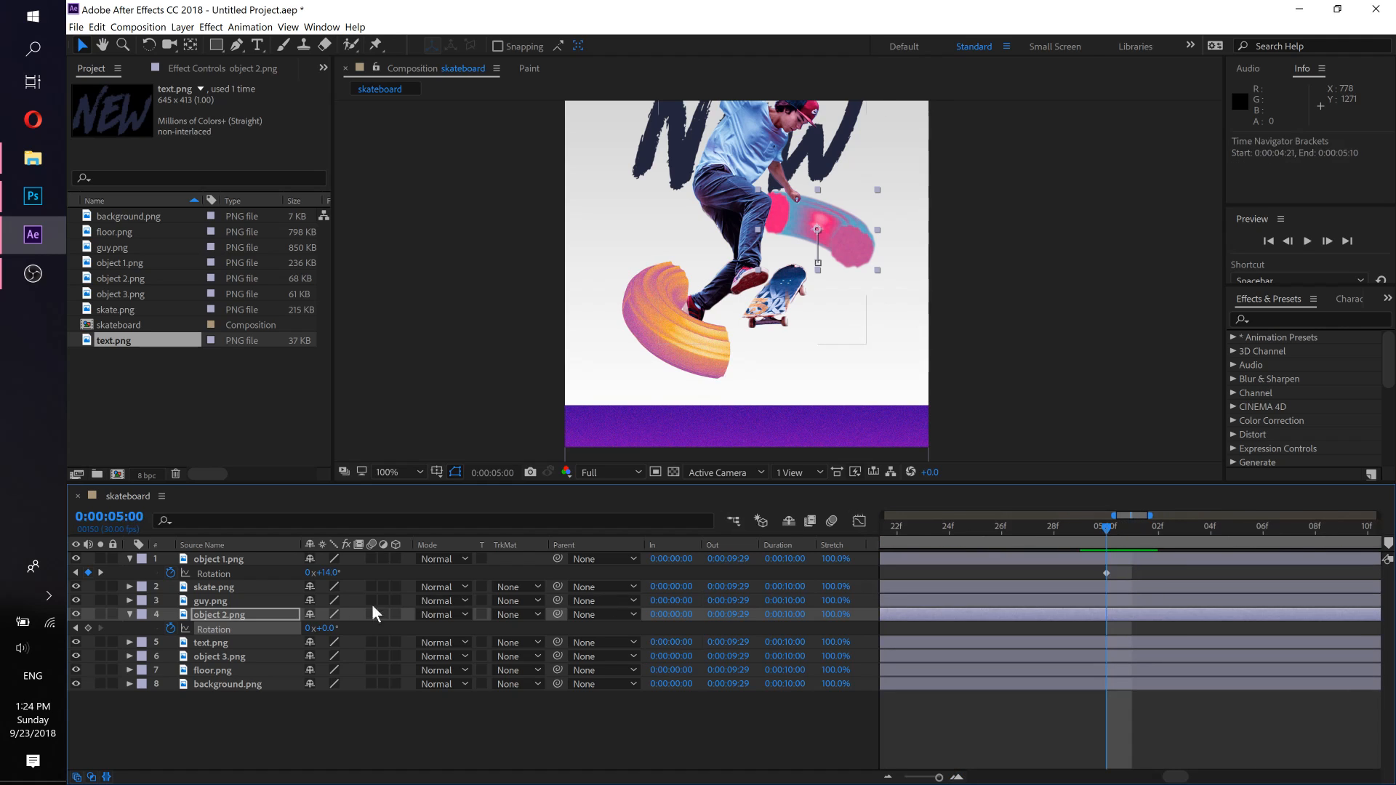
click(326, 628)
text(14)
key(Return)
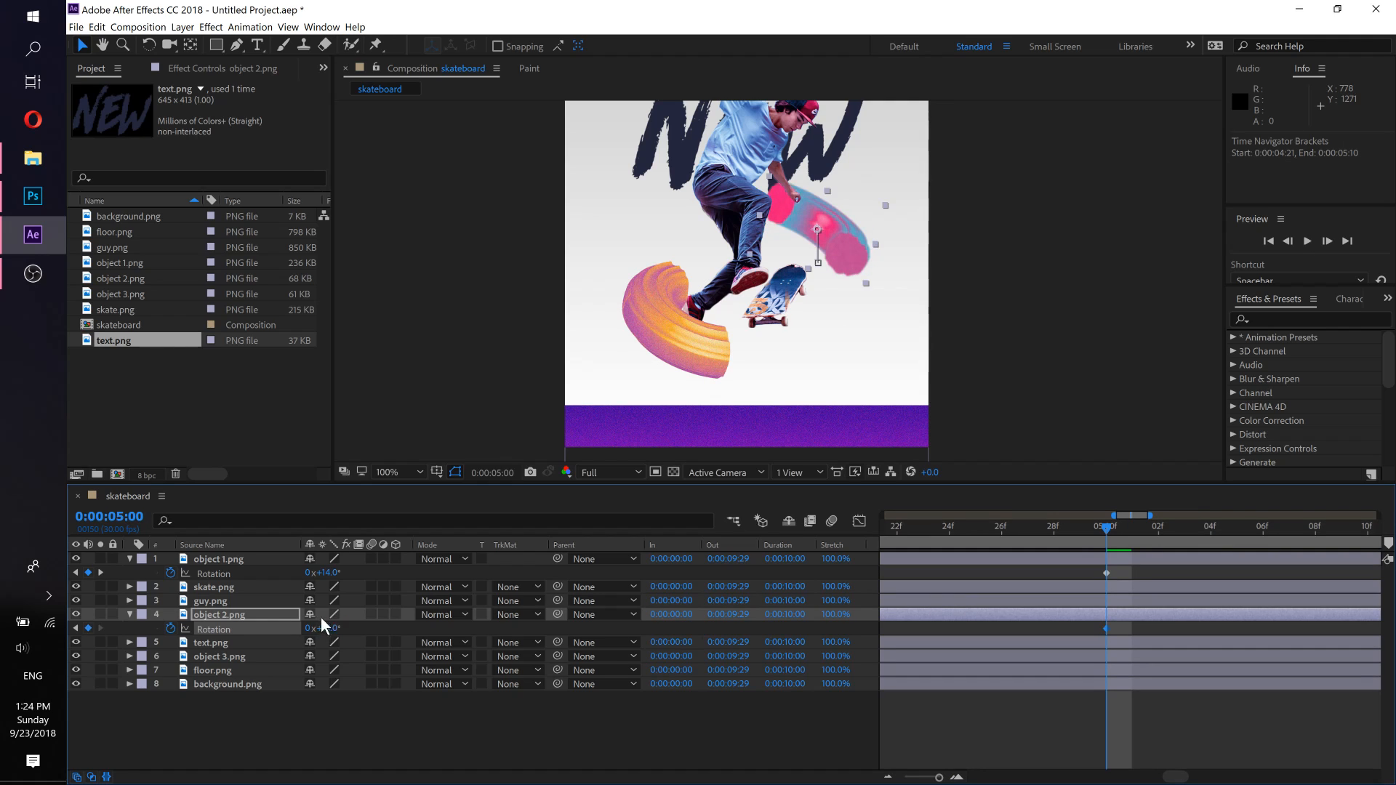
drag(323, 627, 302, 628)
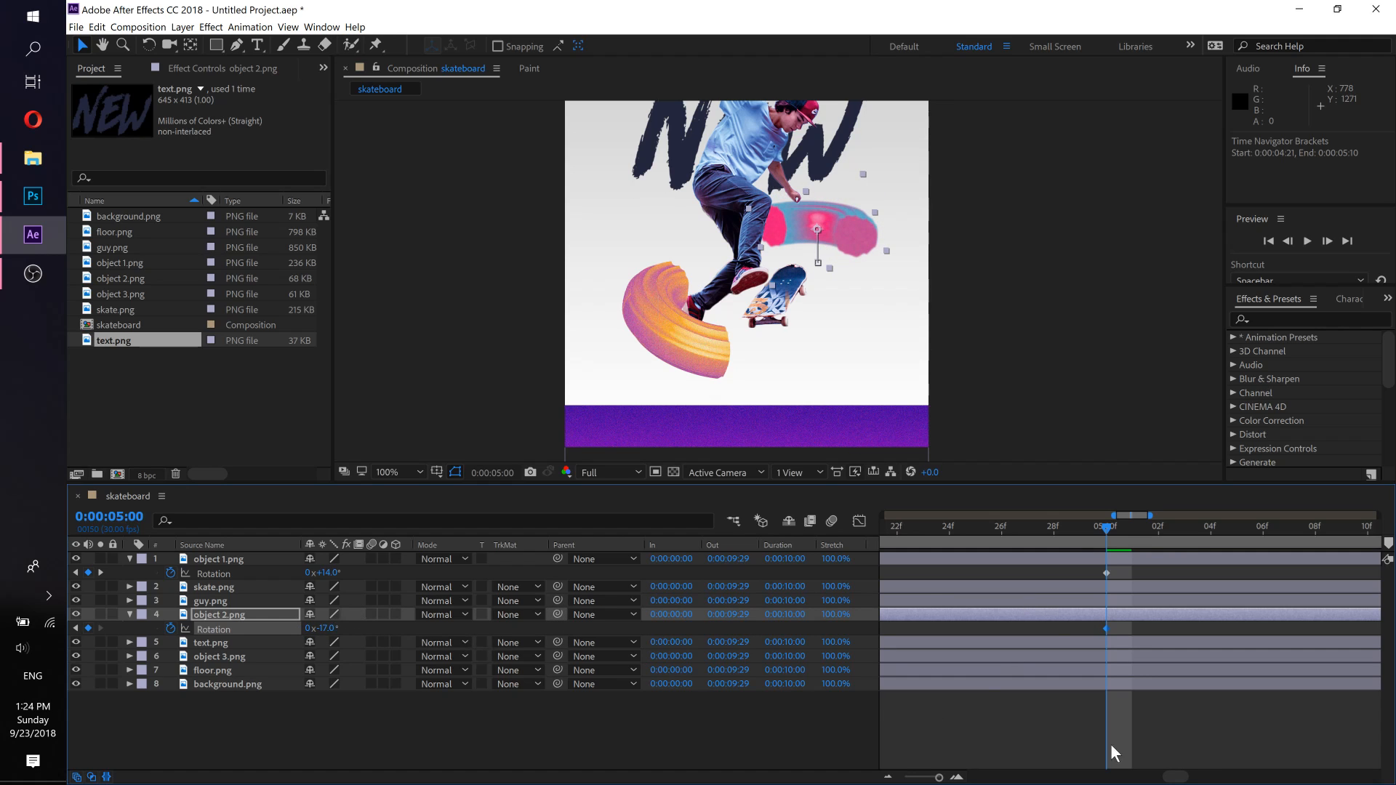
Step: Copy object 2.png's starting Rotation keyframe and paste it at 0:00:09:29
click(886, 775)
click(886, 775)
click(886, 776)
click(886, 776)
click(886, 775)
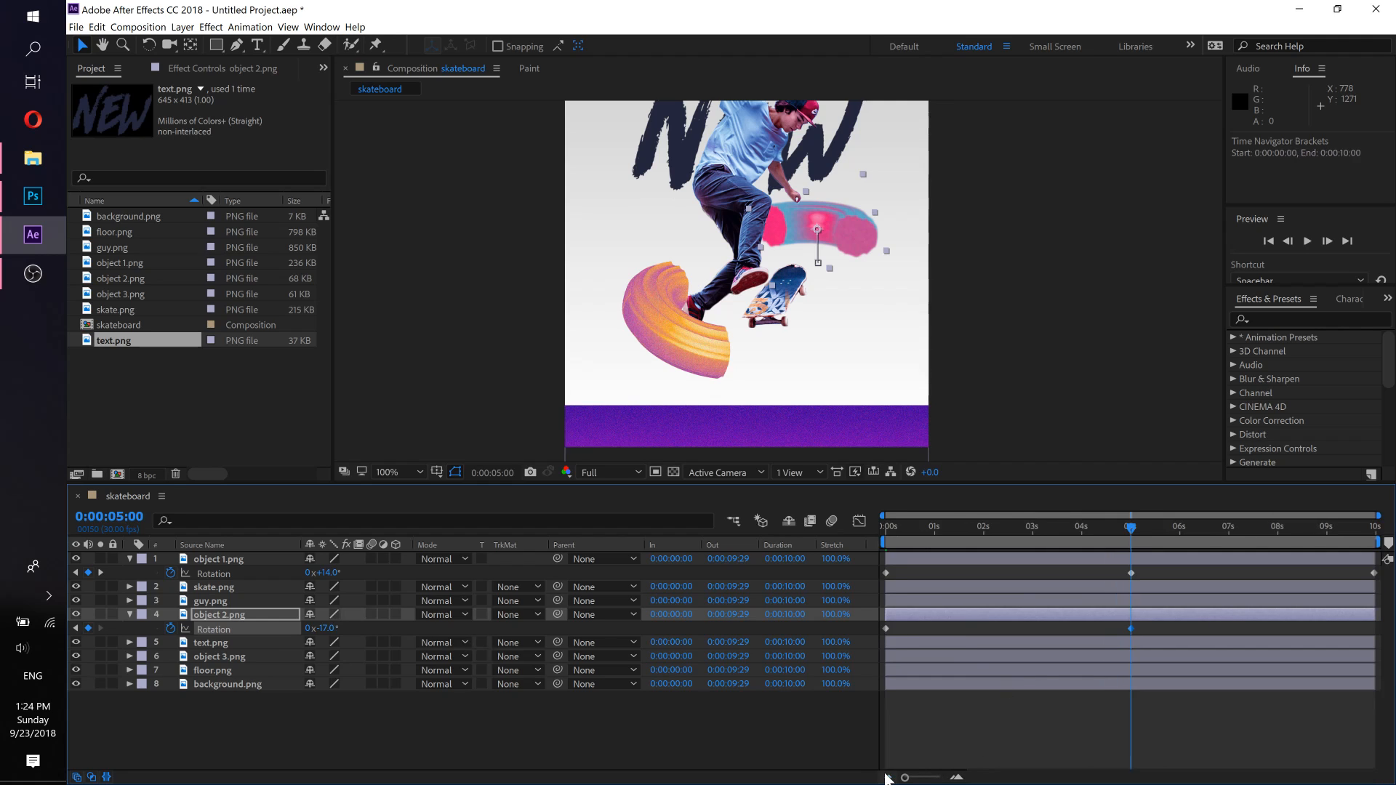
click(886, 628)
key(ctrl+c)
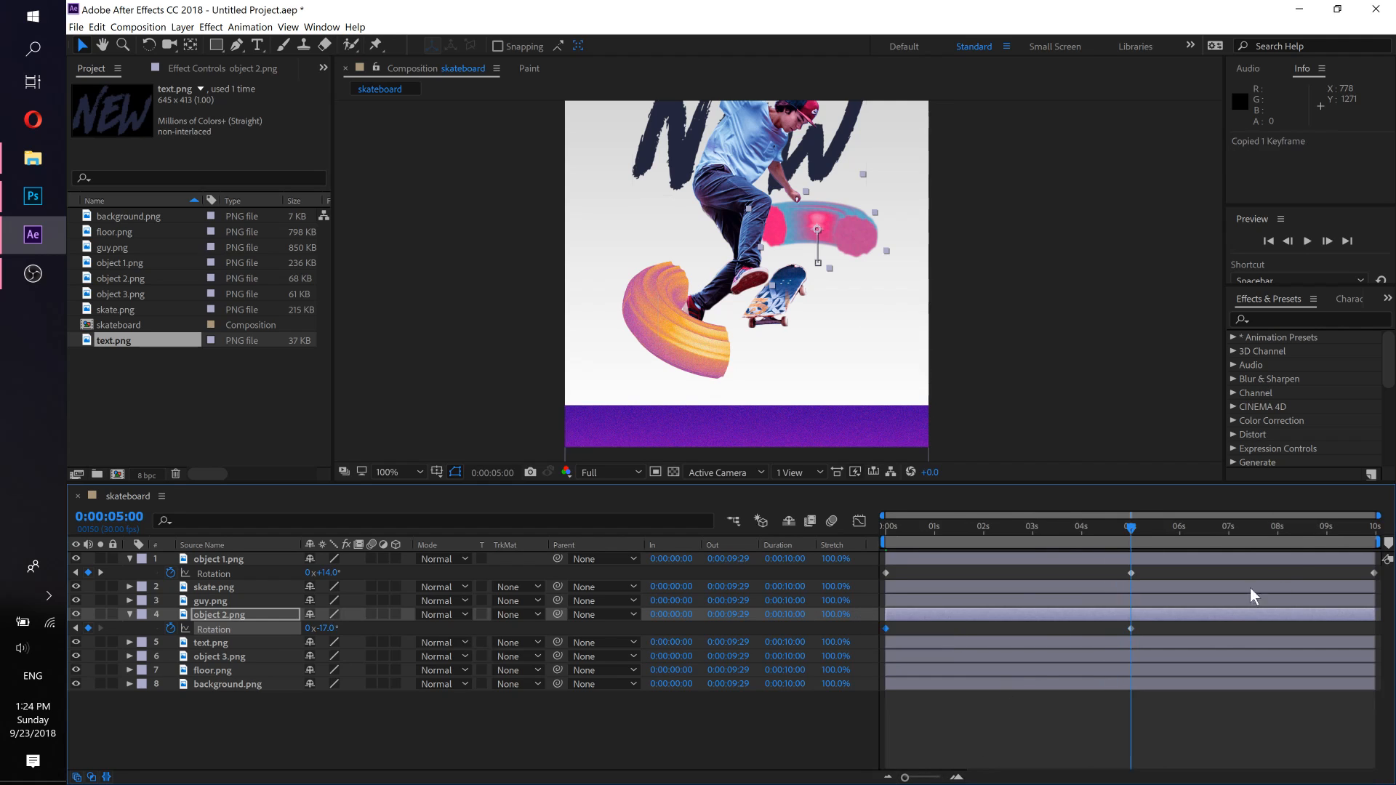
click(1297, 529)
drag(1359, 528, 996, 631)
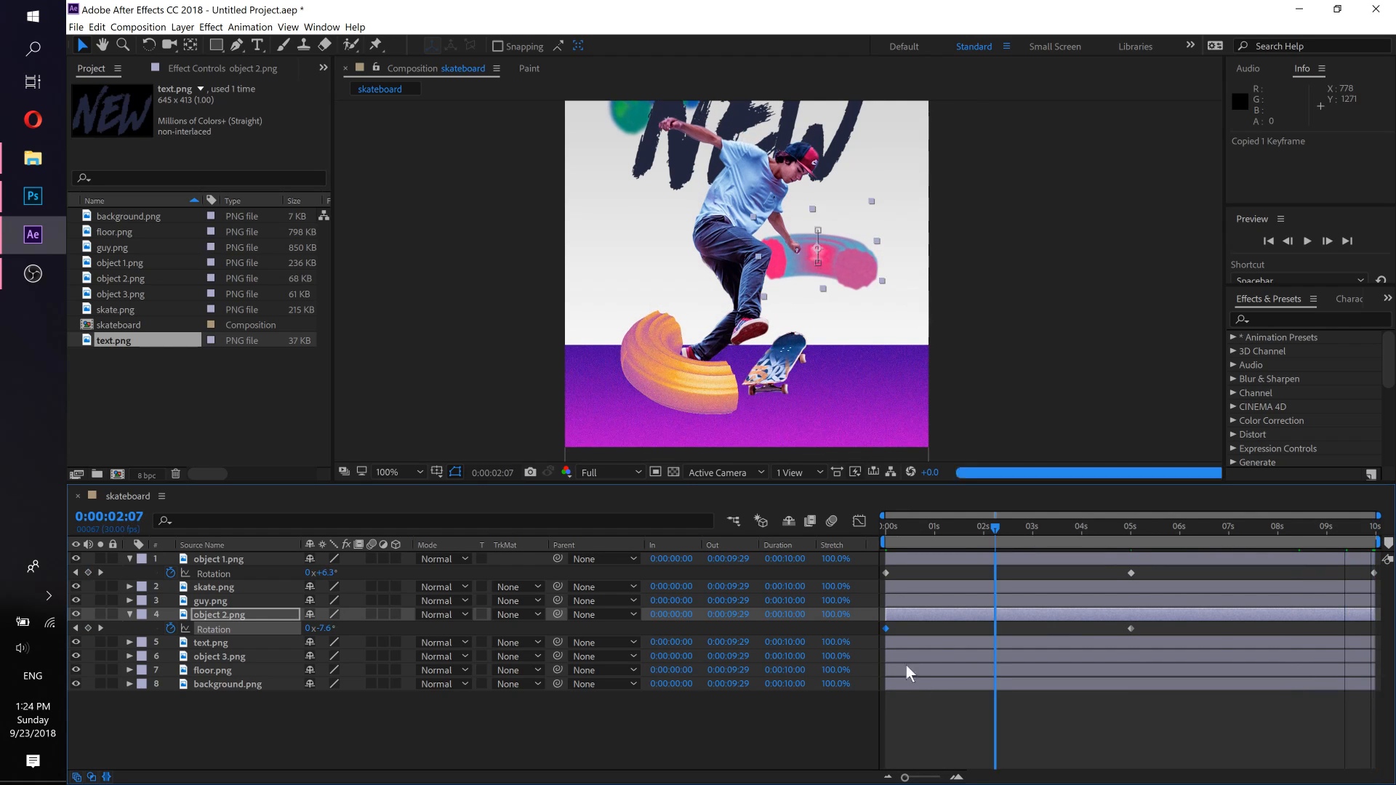
click(1366, 529)
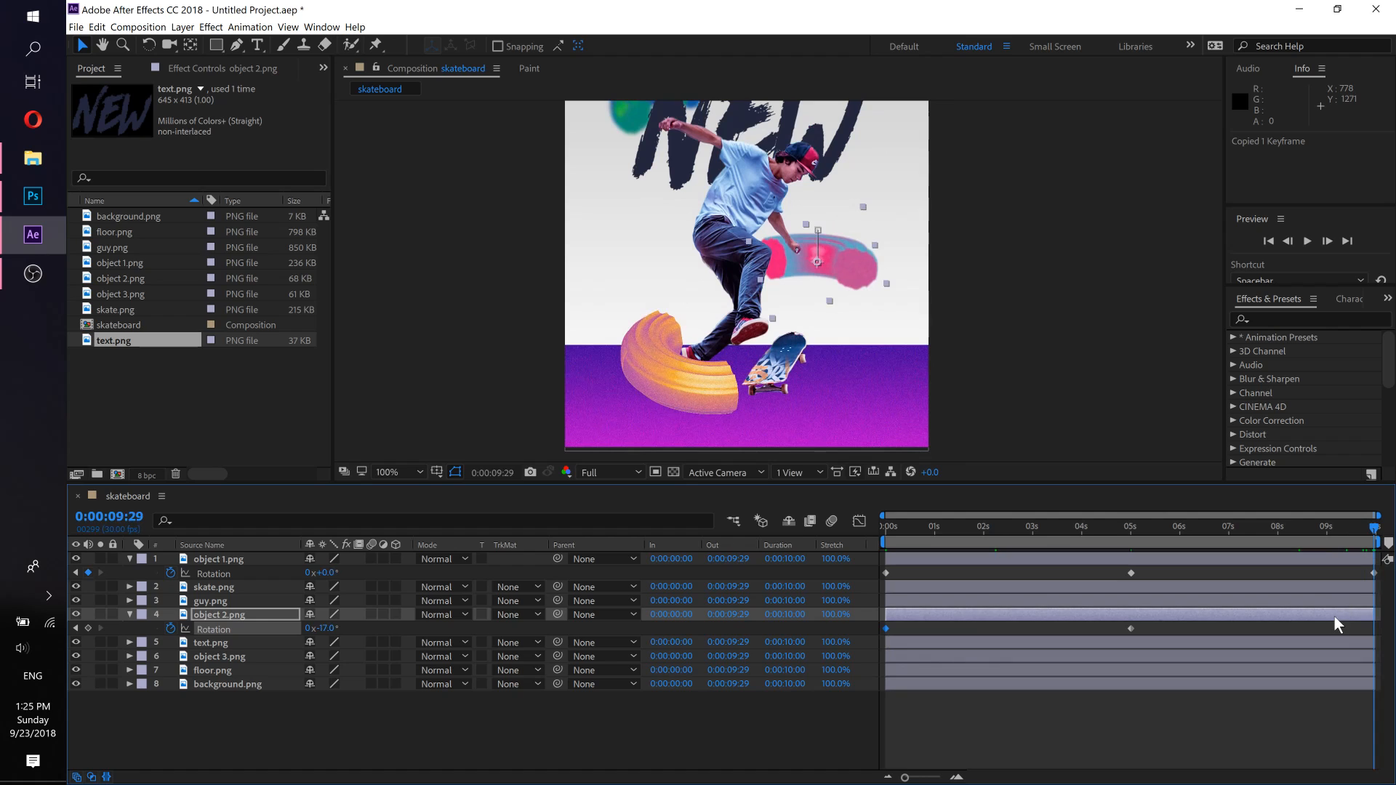
key(ctrl+v)
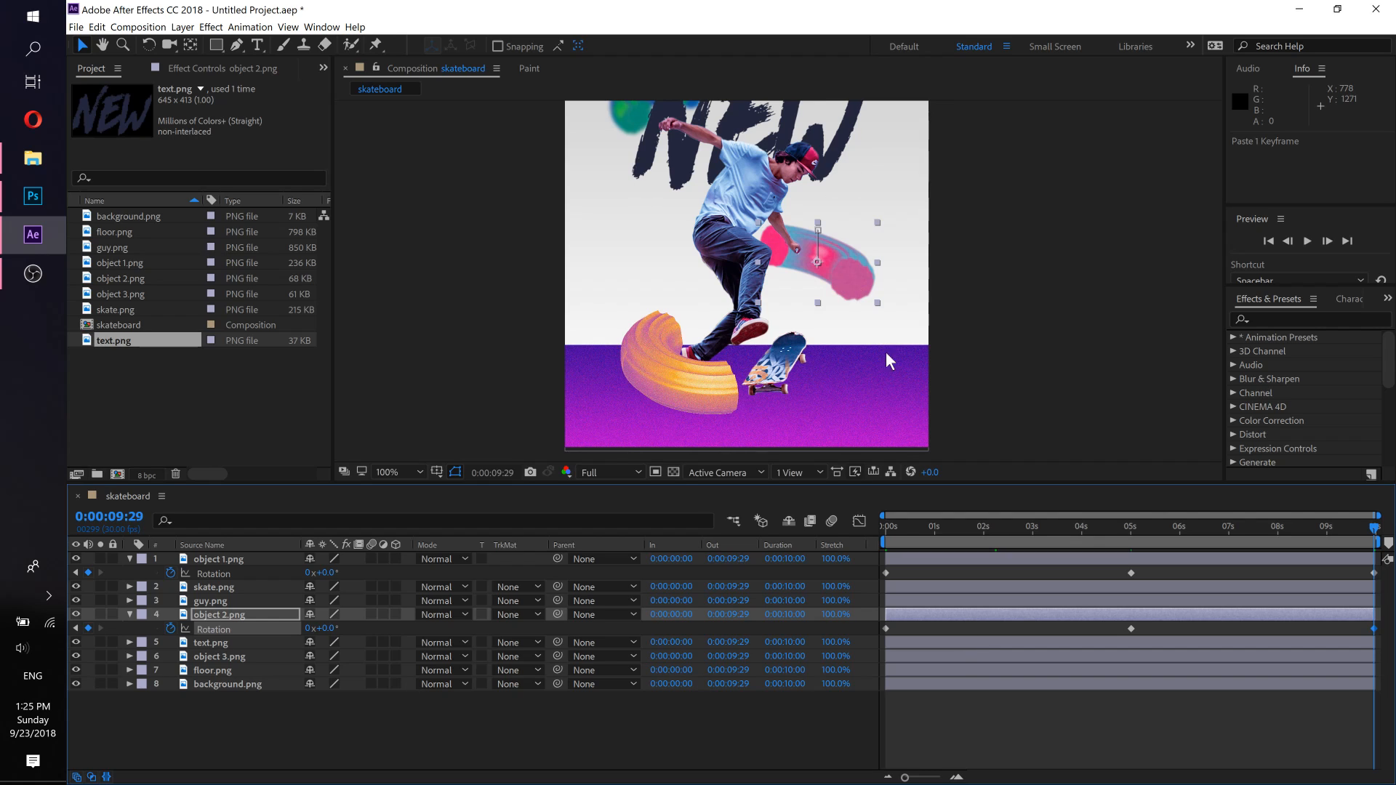
Step: Apply Easy Ease to object 2.png's Rotation keyframe at 0:00:05:00
click(1131, 628)
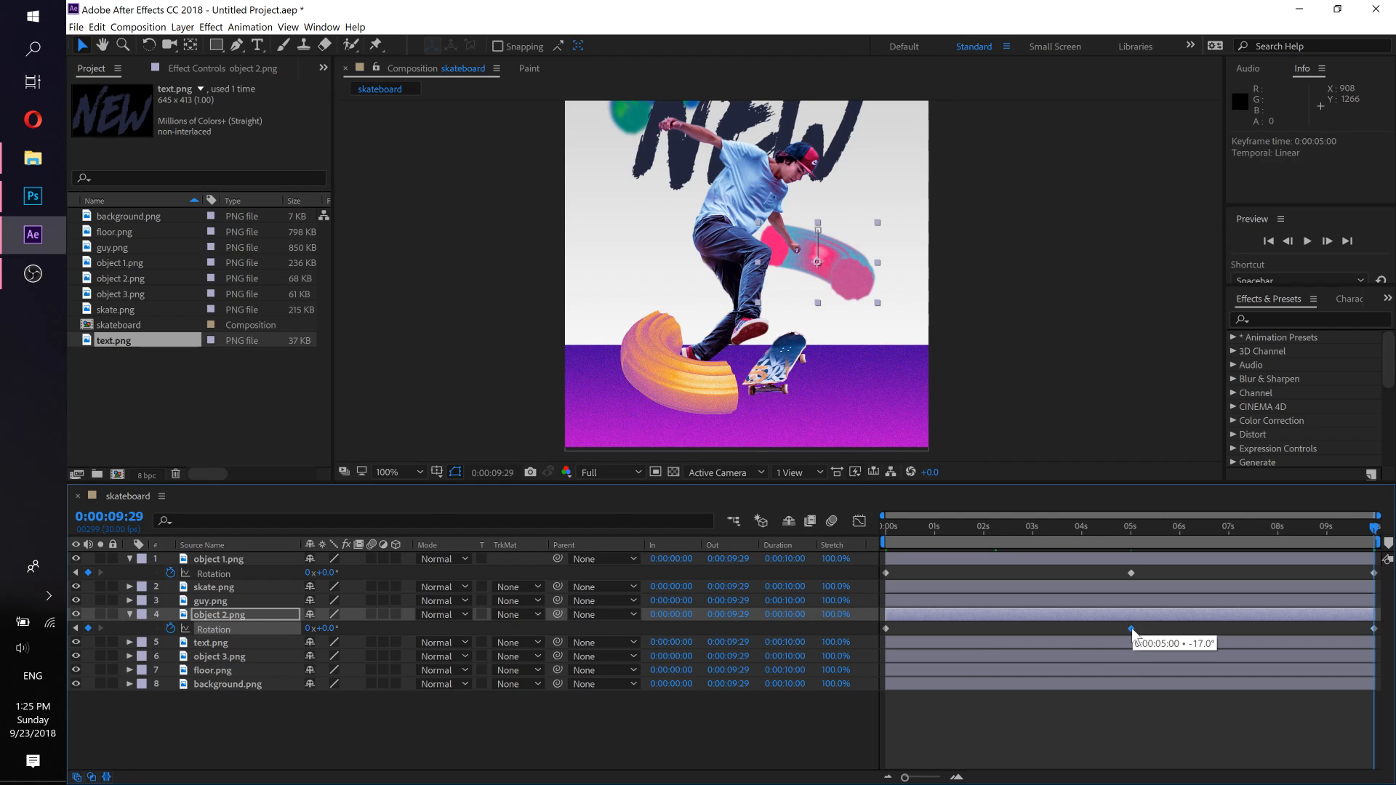
right_click(1131, 628)
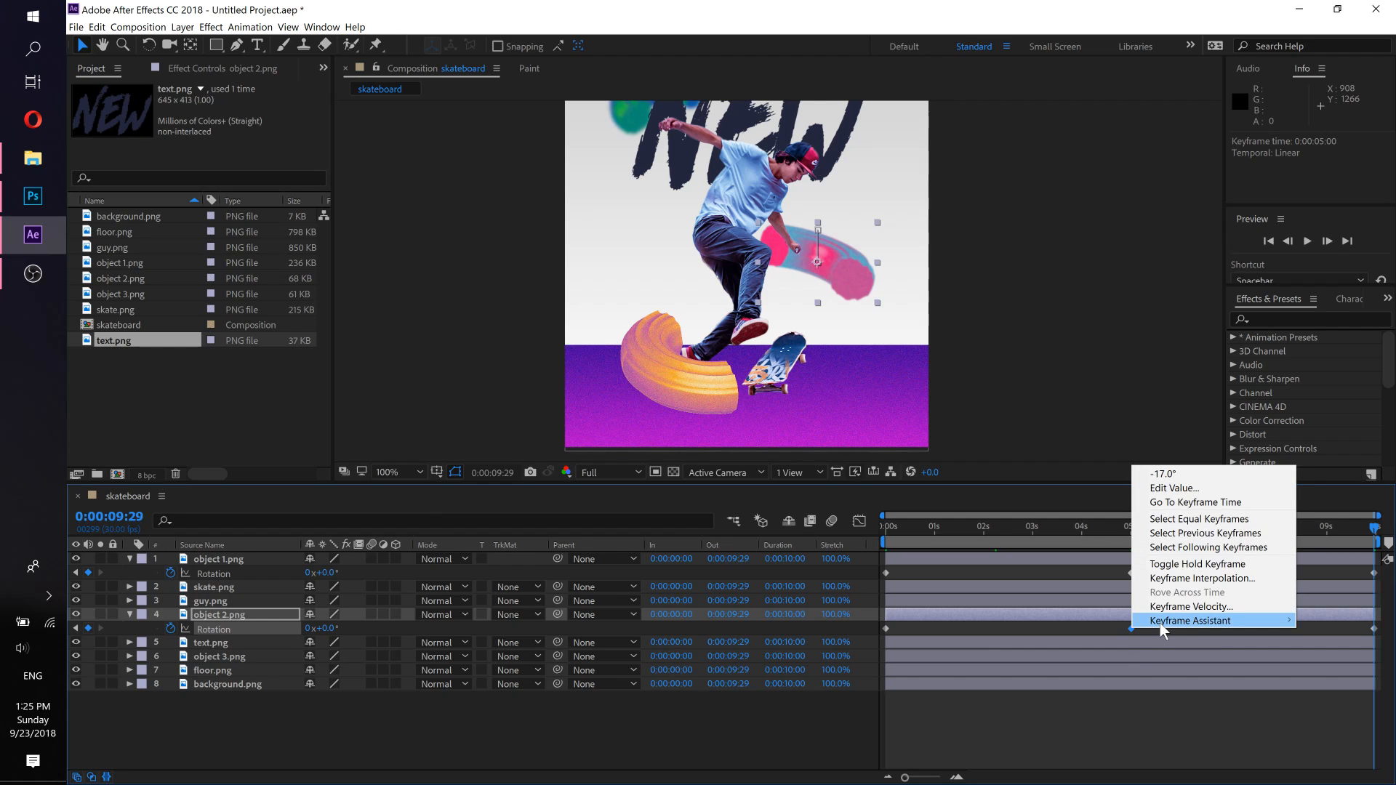
mouse_move(1160, 622)
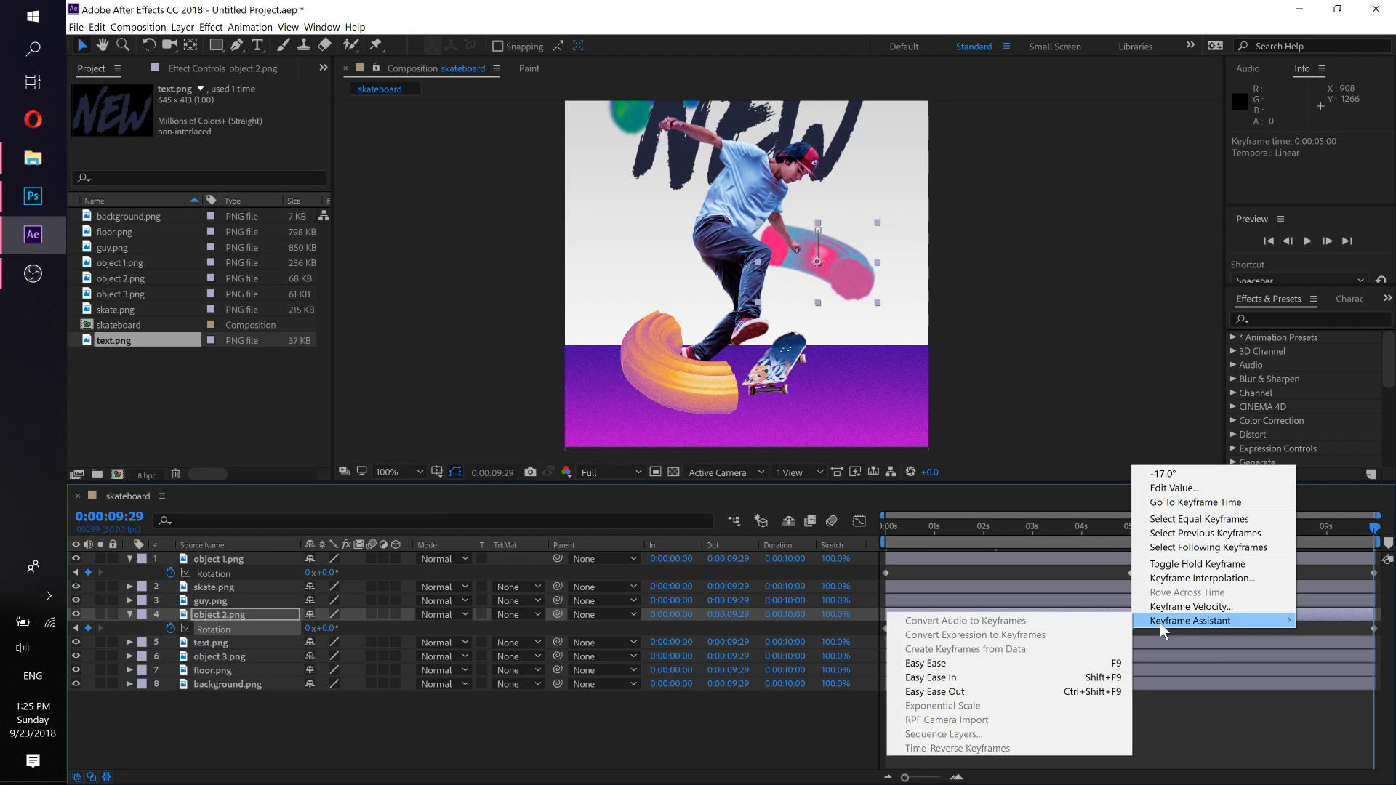
click(995, 661)
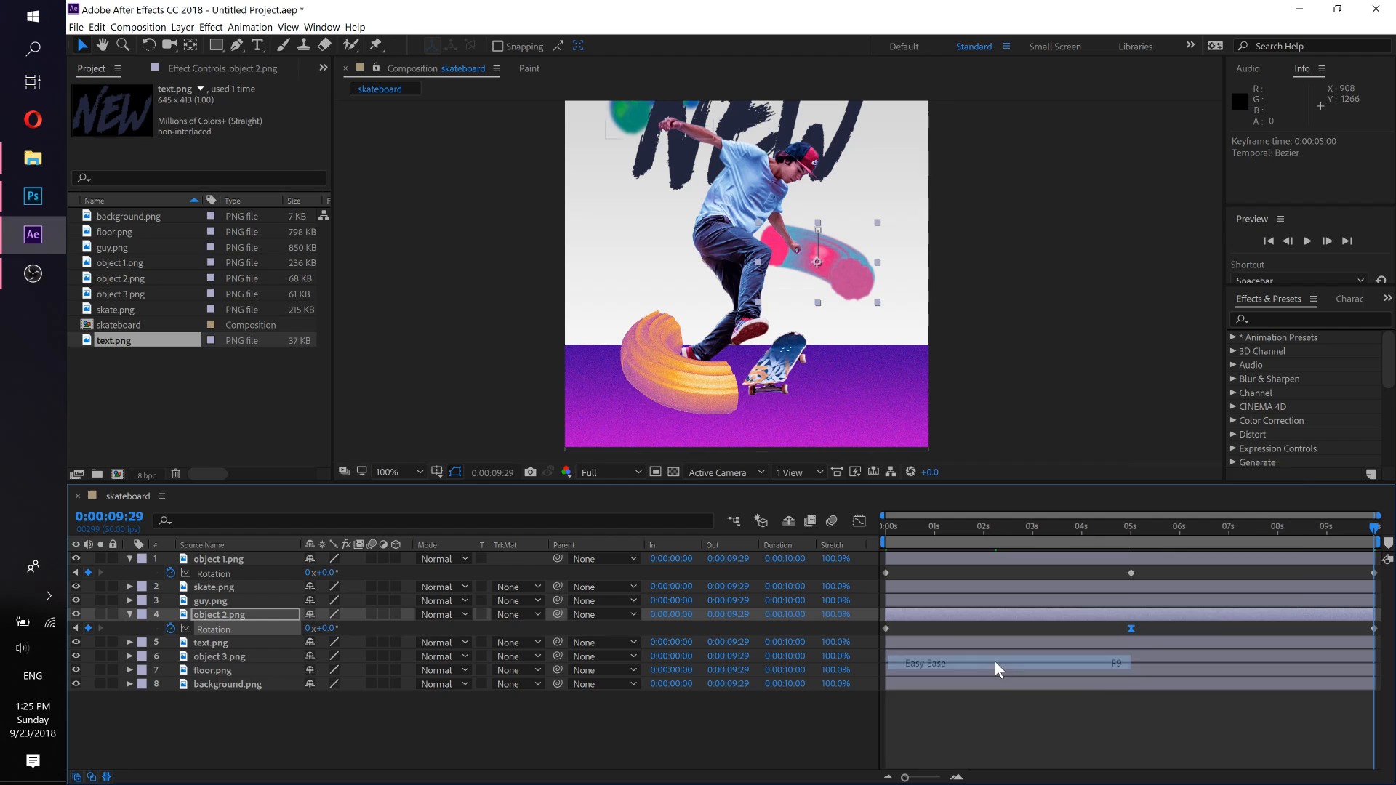
Step: Apply Easy Ease to object 1.png's Rotation keyframe at 0:00:05:00
click(1132, 573)
right_click(1132, 573)
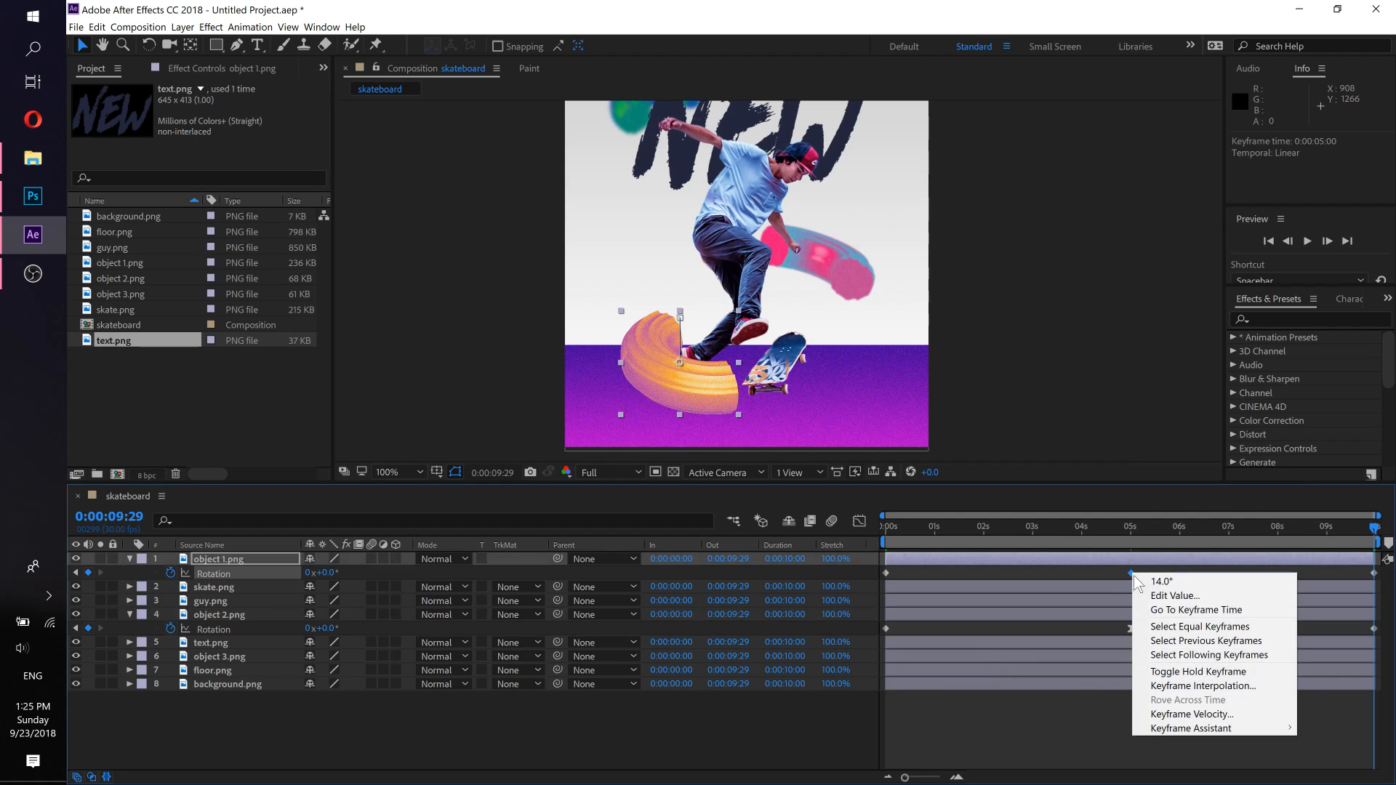
mouse_move(1207, 729)
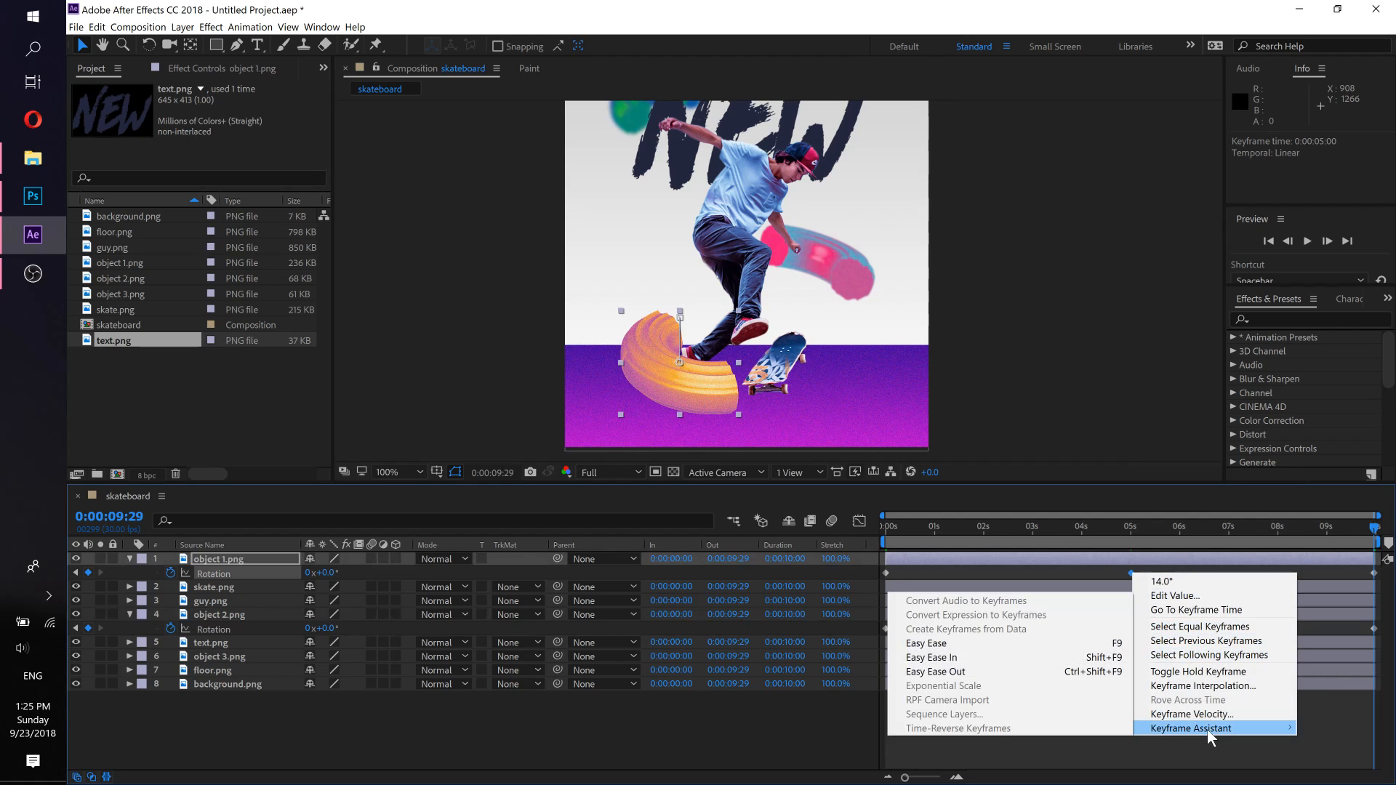
click(977, 643)
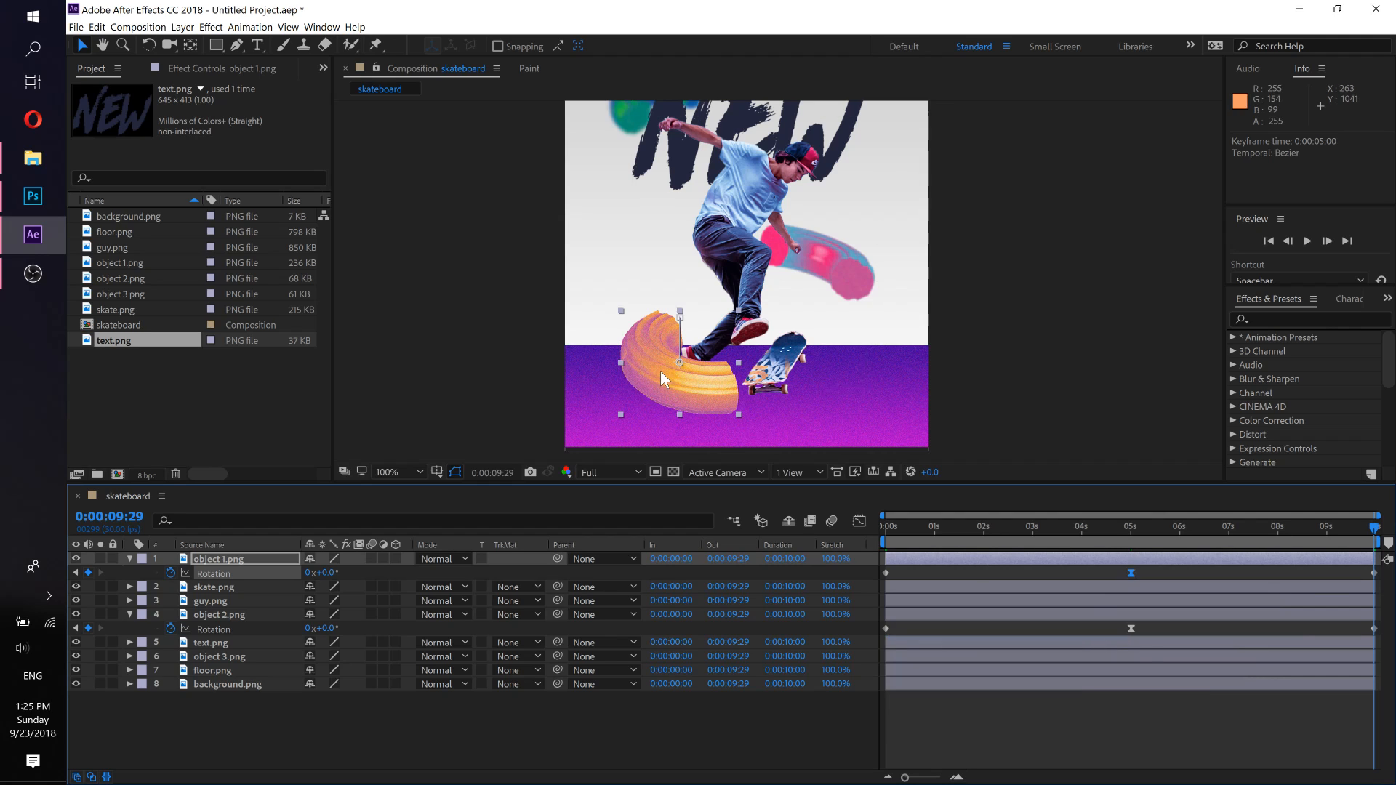
Step: Add a Rotation keyframe to object 3.png at 0:00:00:00
click(237, 557)
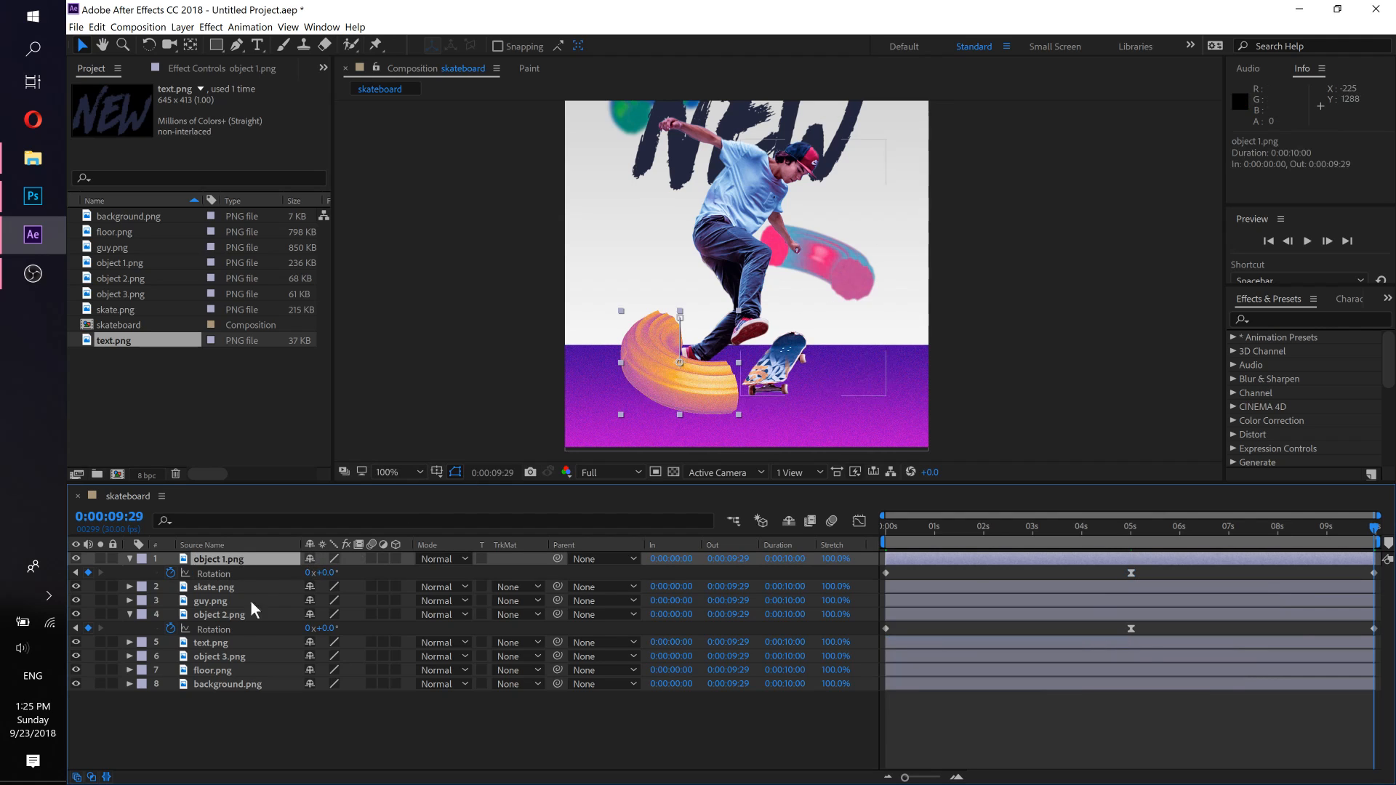
click(233, 615)
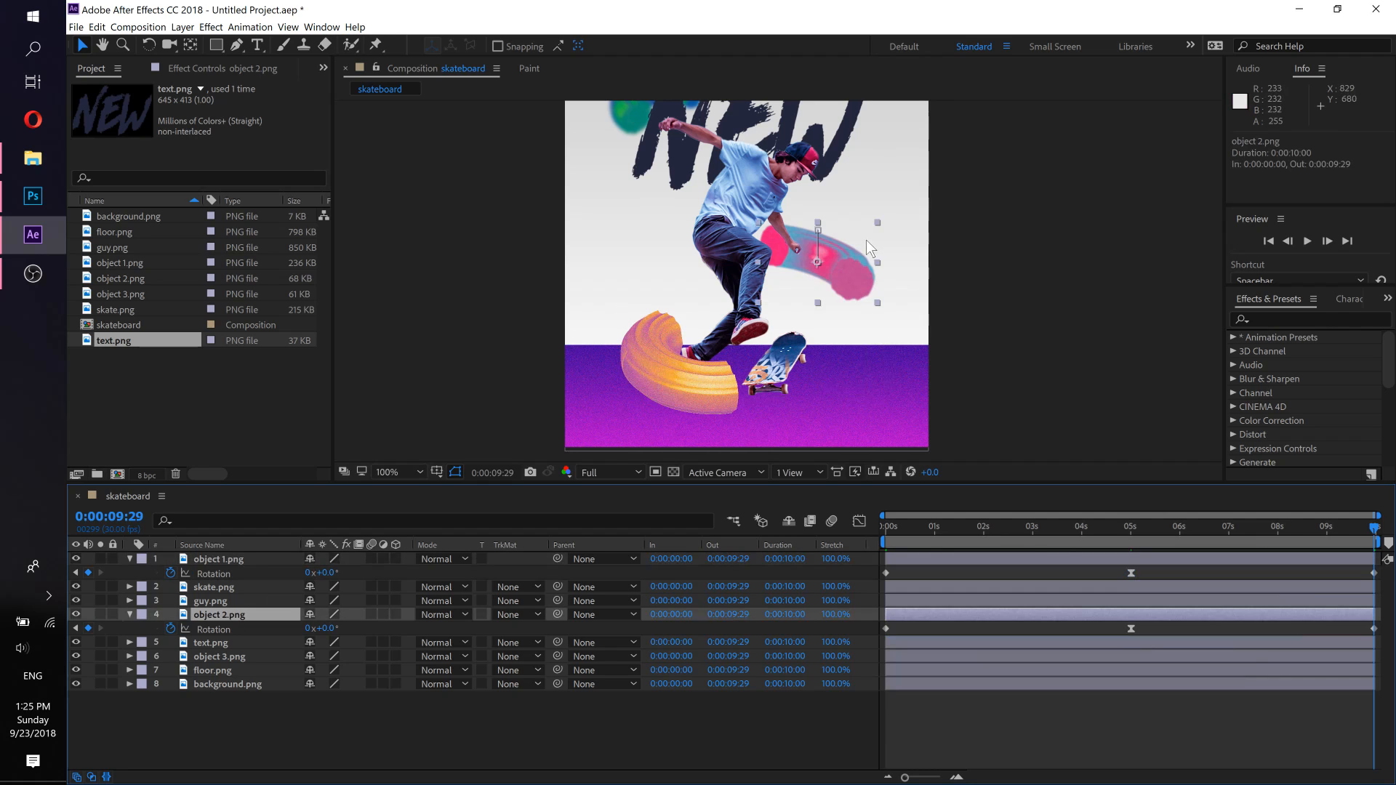
click(212, 653)
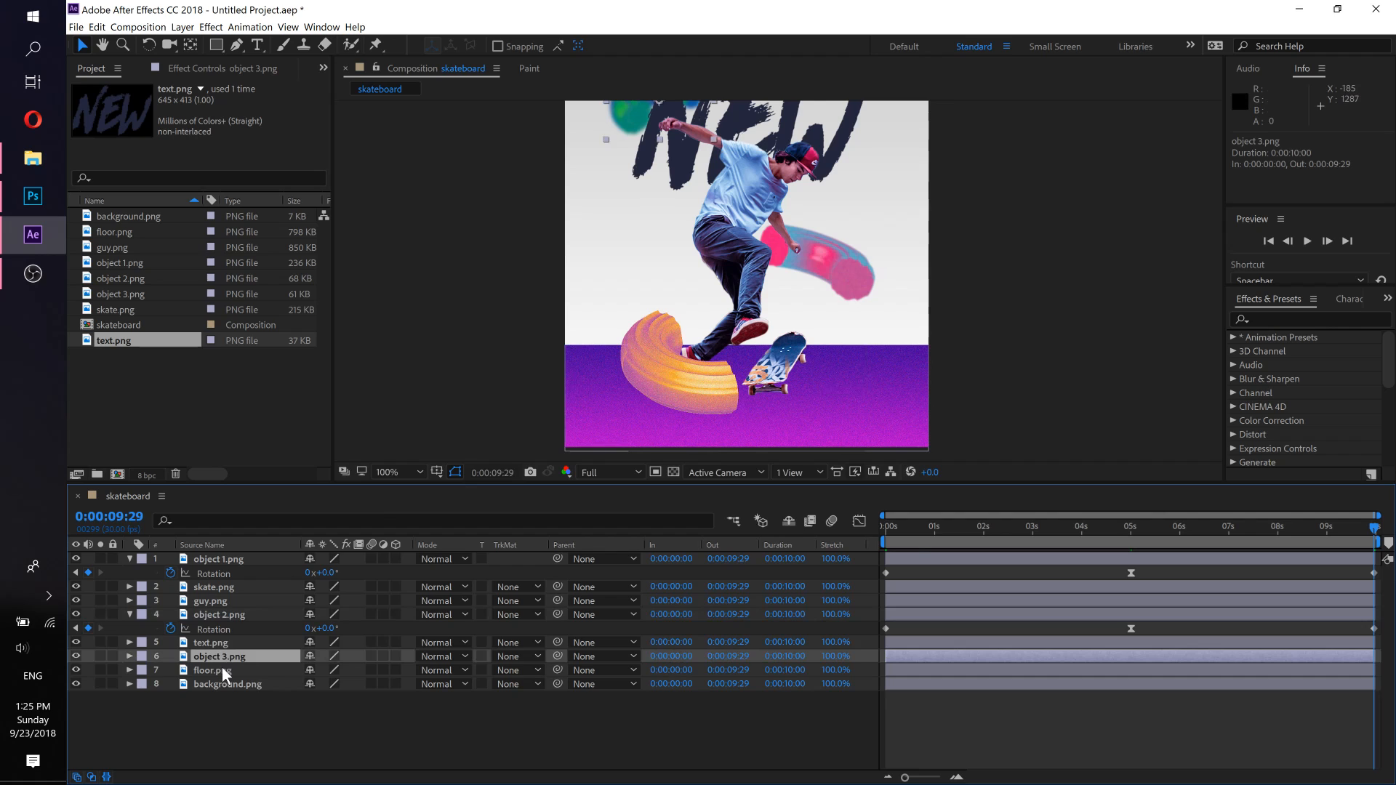
key(r)
drag(890, 526, 849, 526)
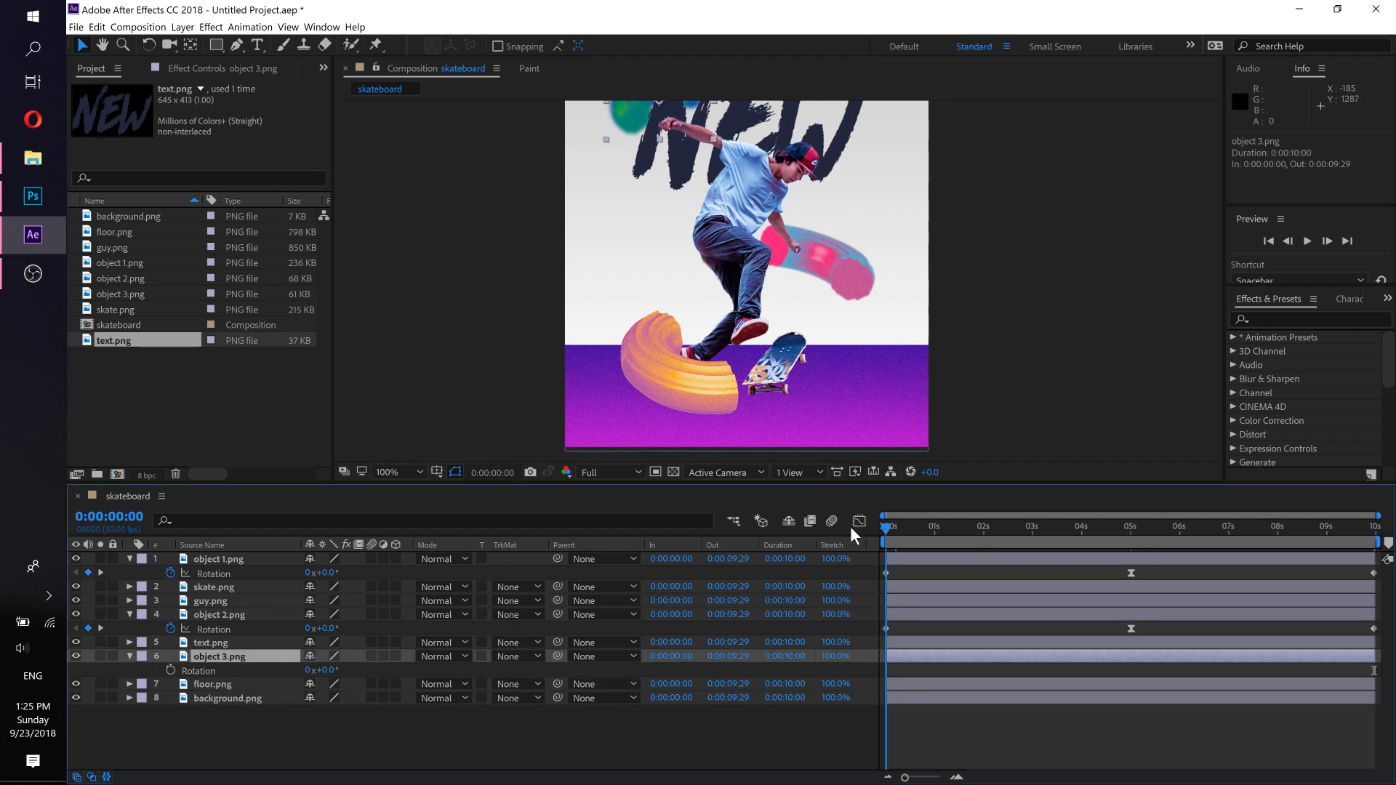
click(173, 670)
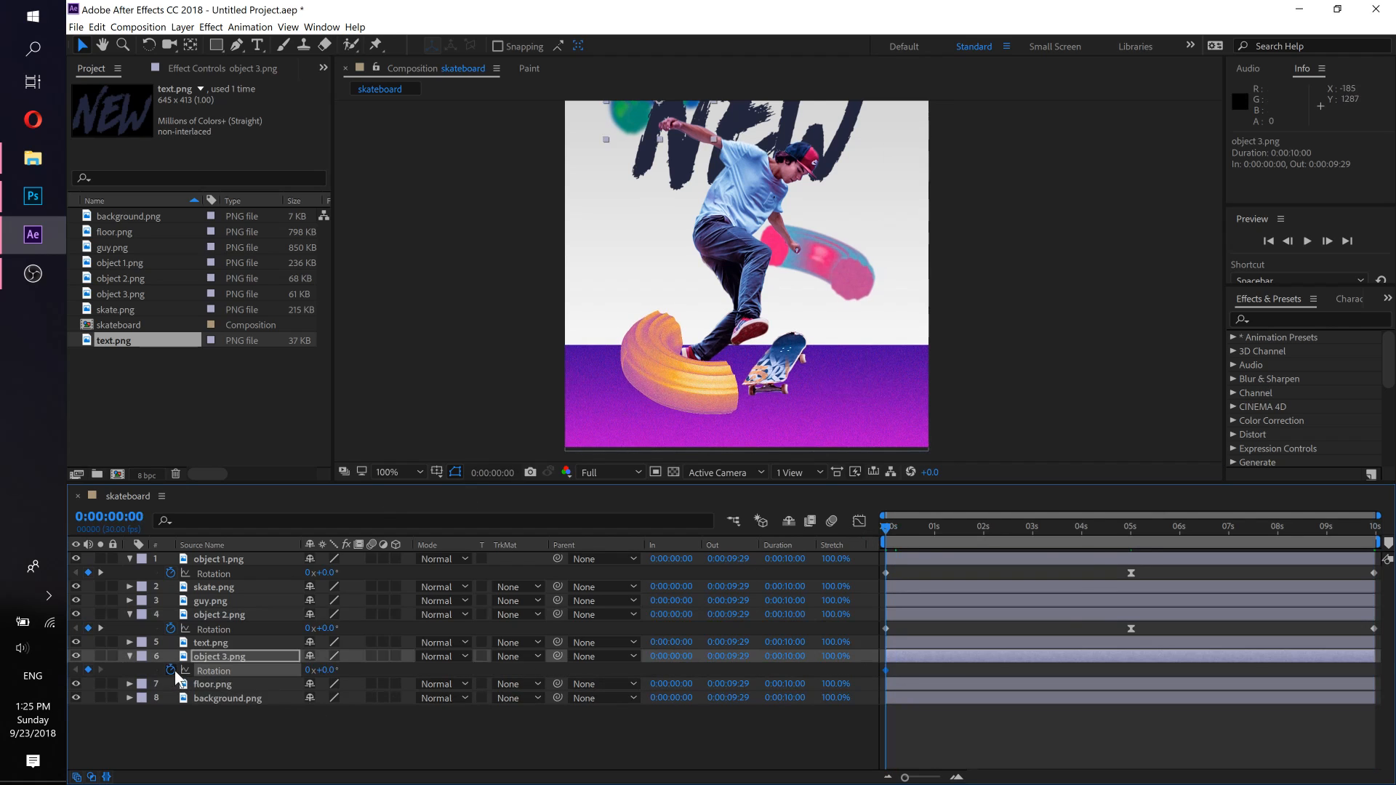
Step: Set object 3.png's Rotation to -14° at 0:00:05:00
click(1129, 536)
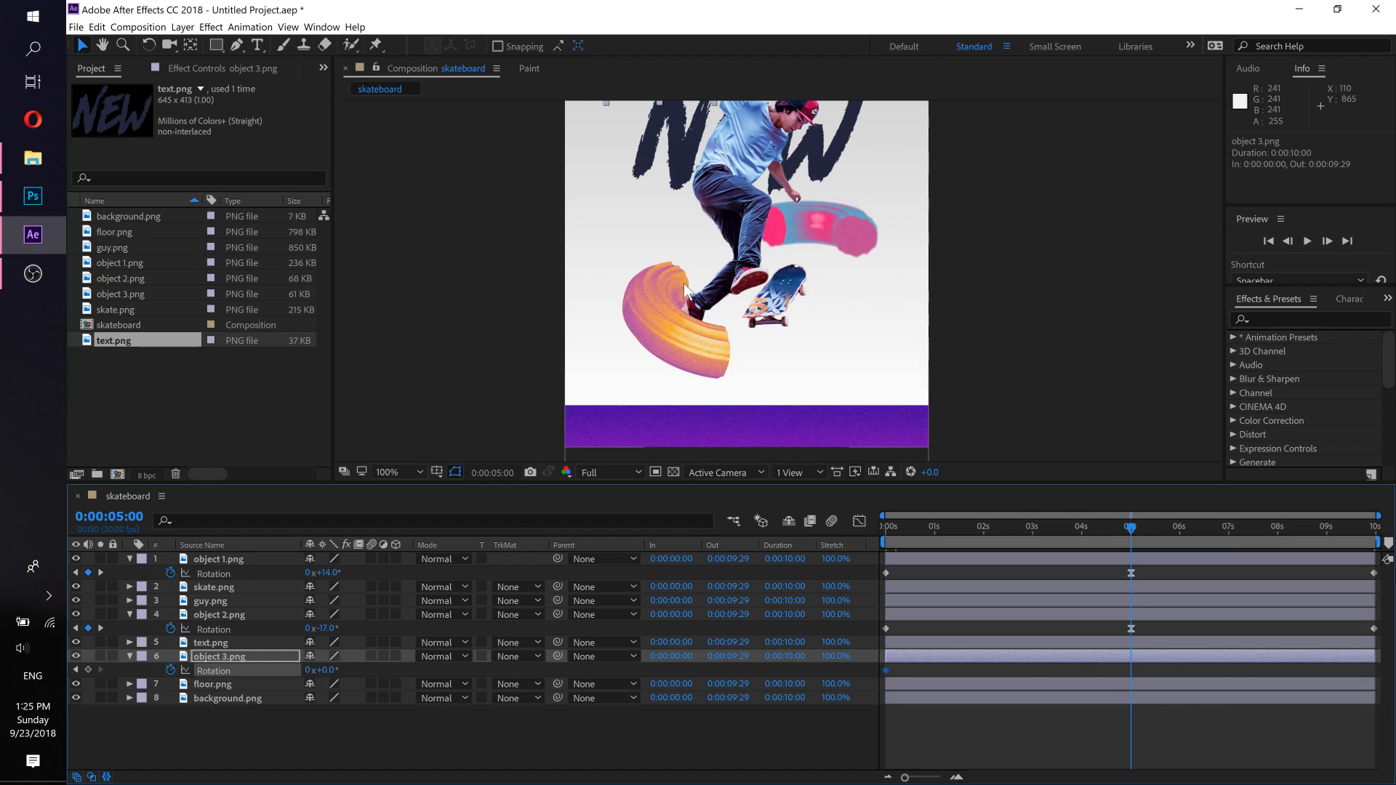
key(h)
drag(735, 279, 720, 377)
key(v)
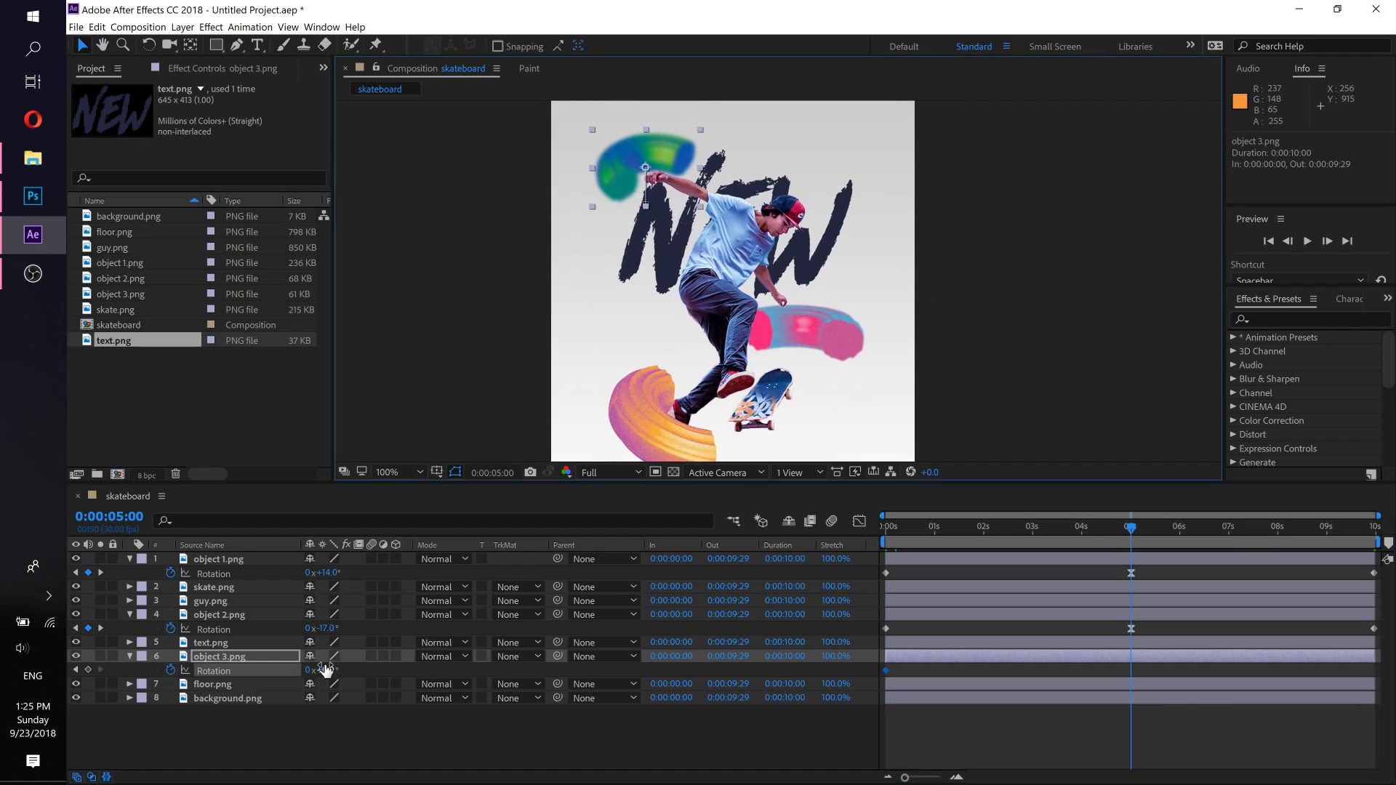
drag(326, 674, 306, 668)
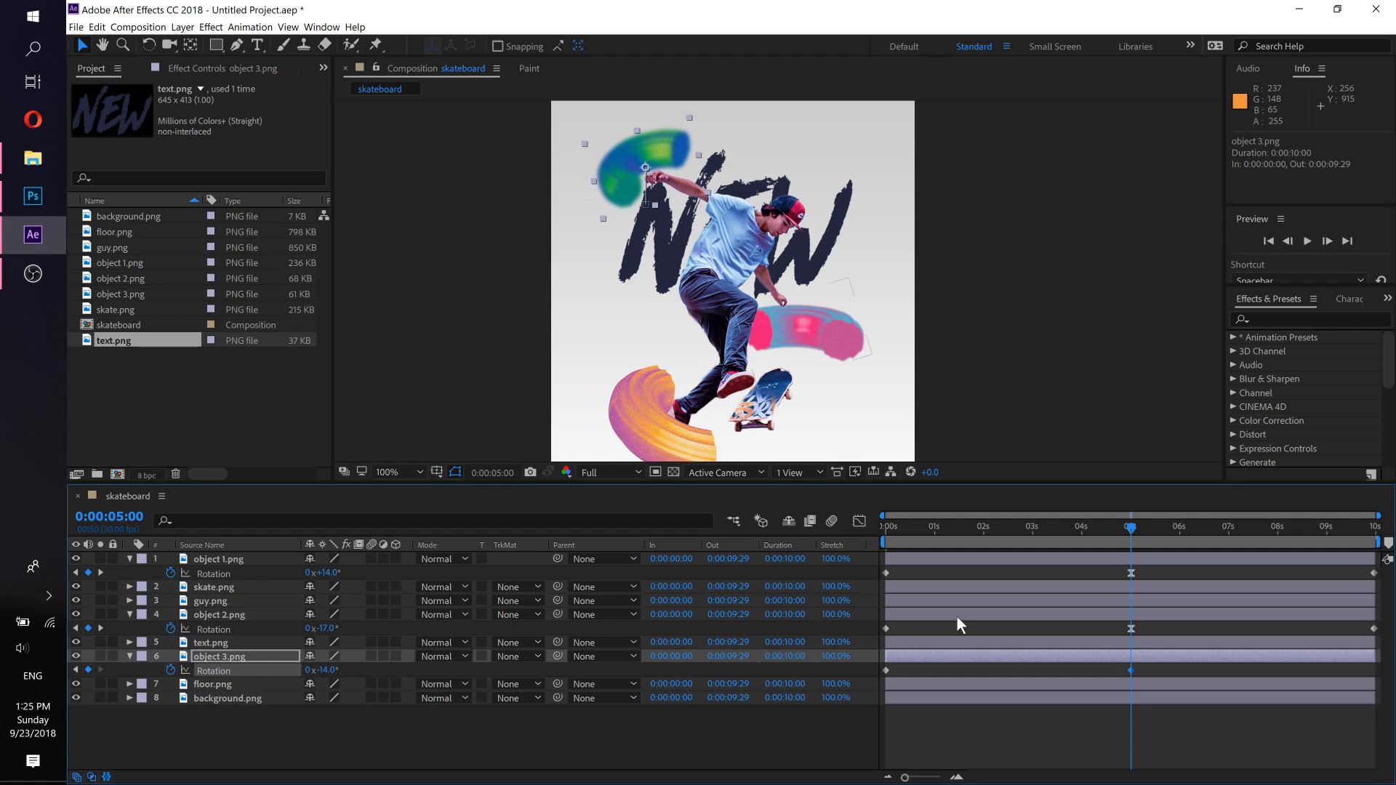
Step: Copy object 3.png's starting Rotation keyframe and paste it at 0:00:09:29
drag(1323, 527, 1352, 531)
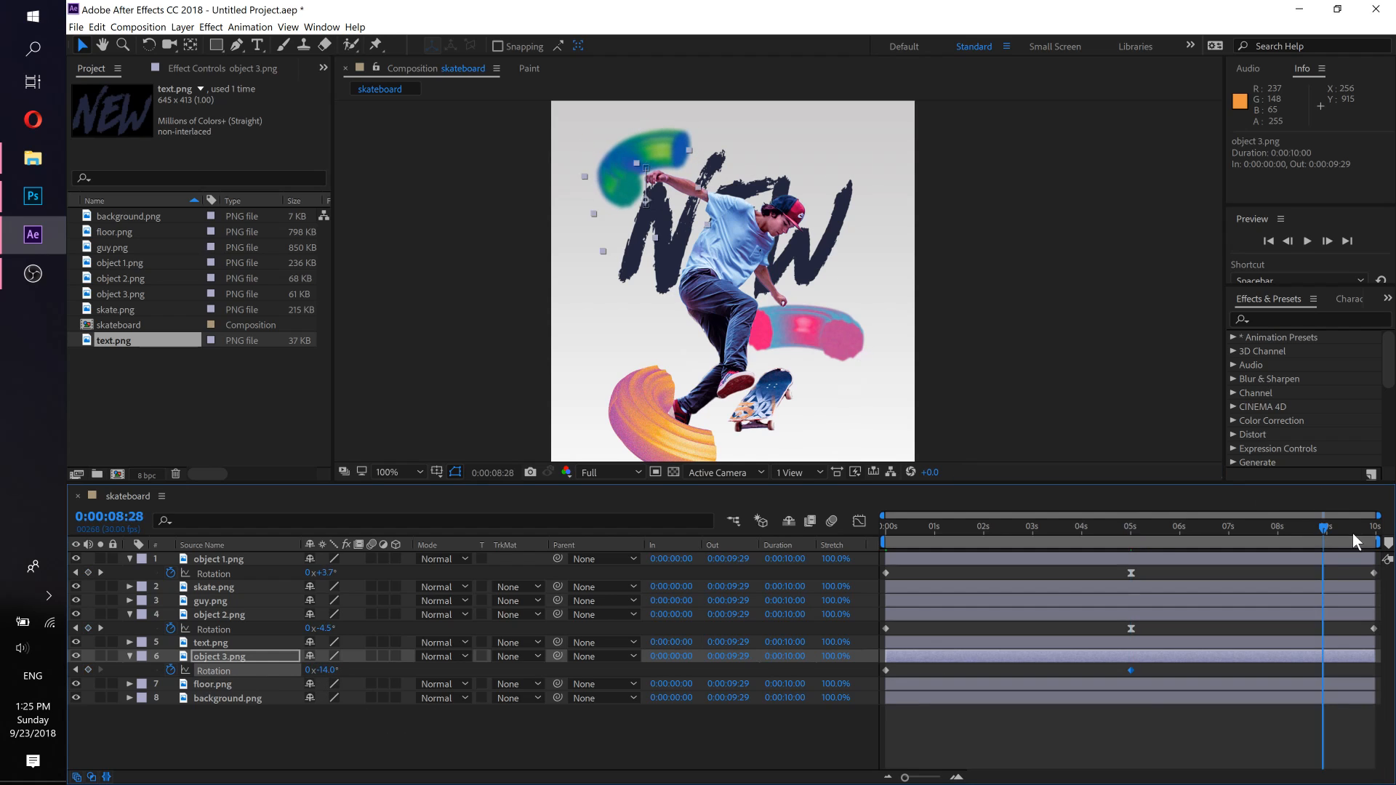
click(885, 670)
key(ctrl+c)
key(ctrl+v)
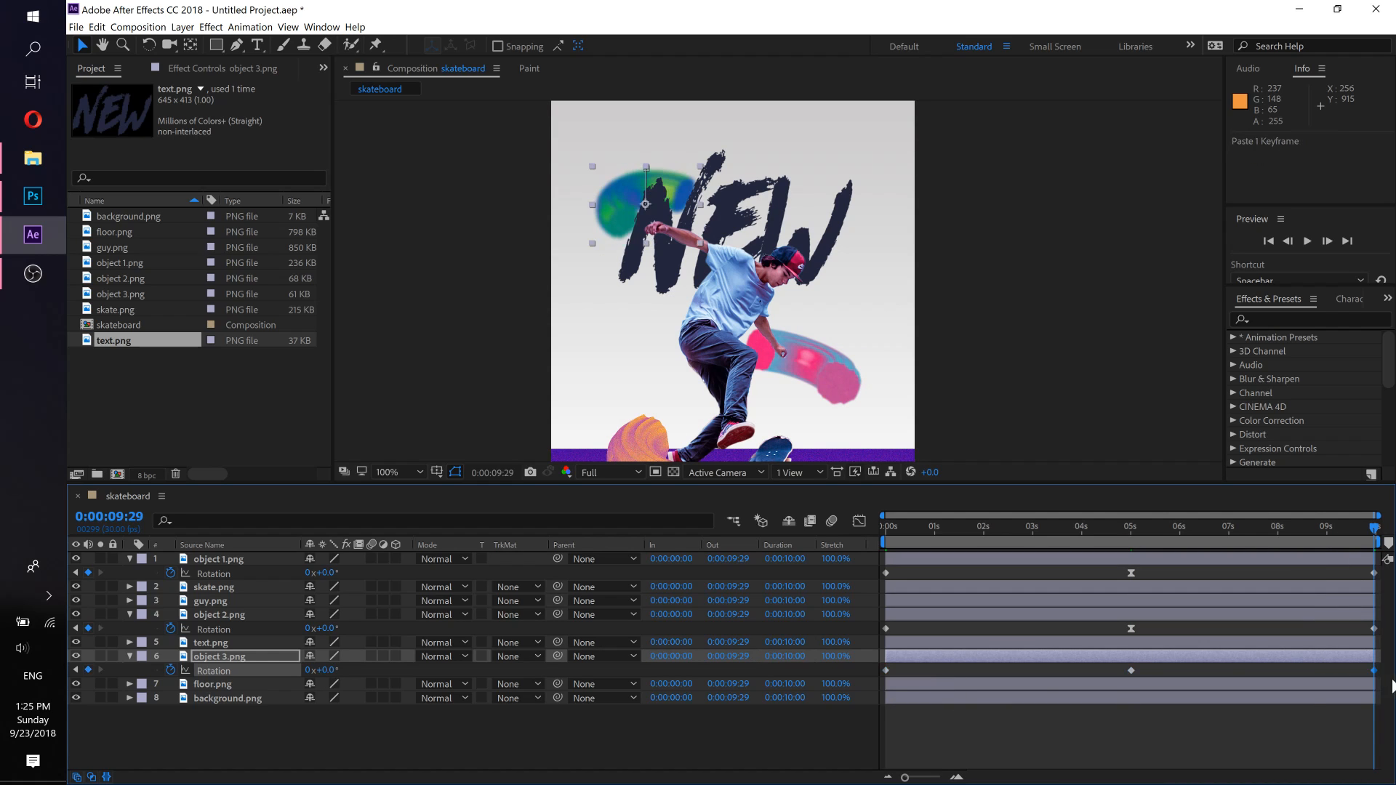
Step: Apply Easy Ease to object 3.png's Rotation keyframe at 0:00:05:00
right_click(1132, 671)
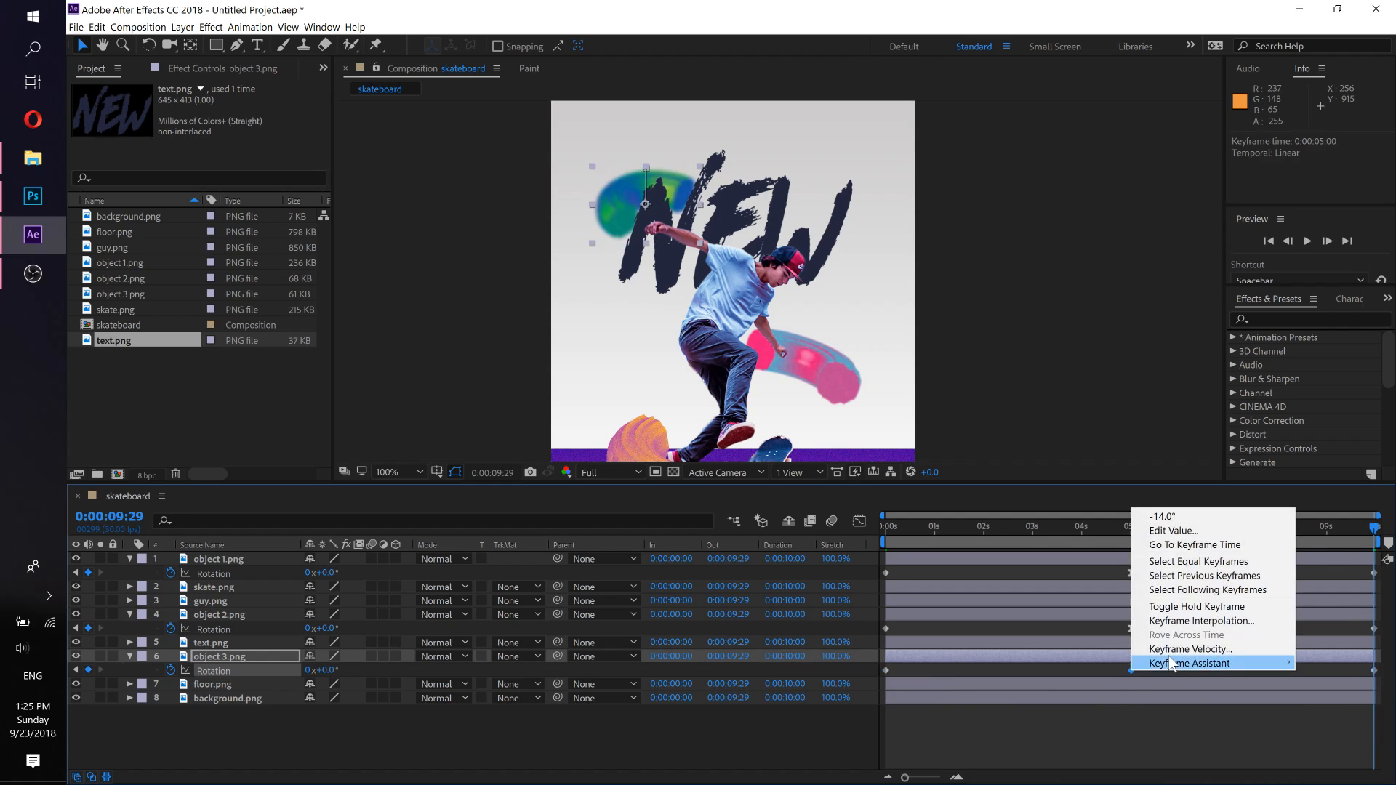
mouse_move(1172, 663)
click(924, 579)
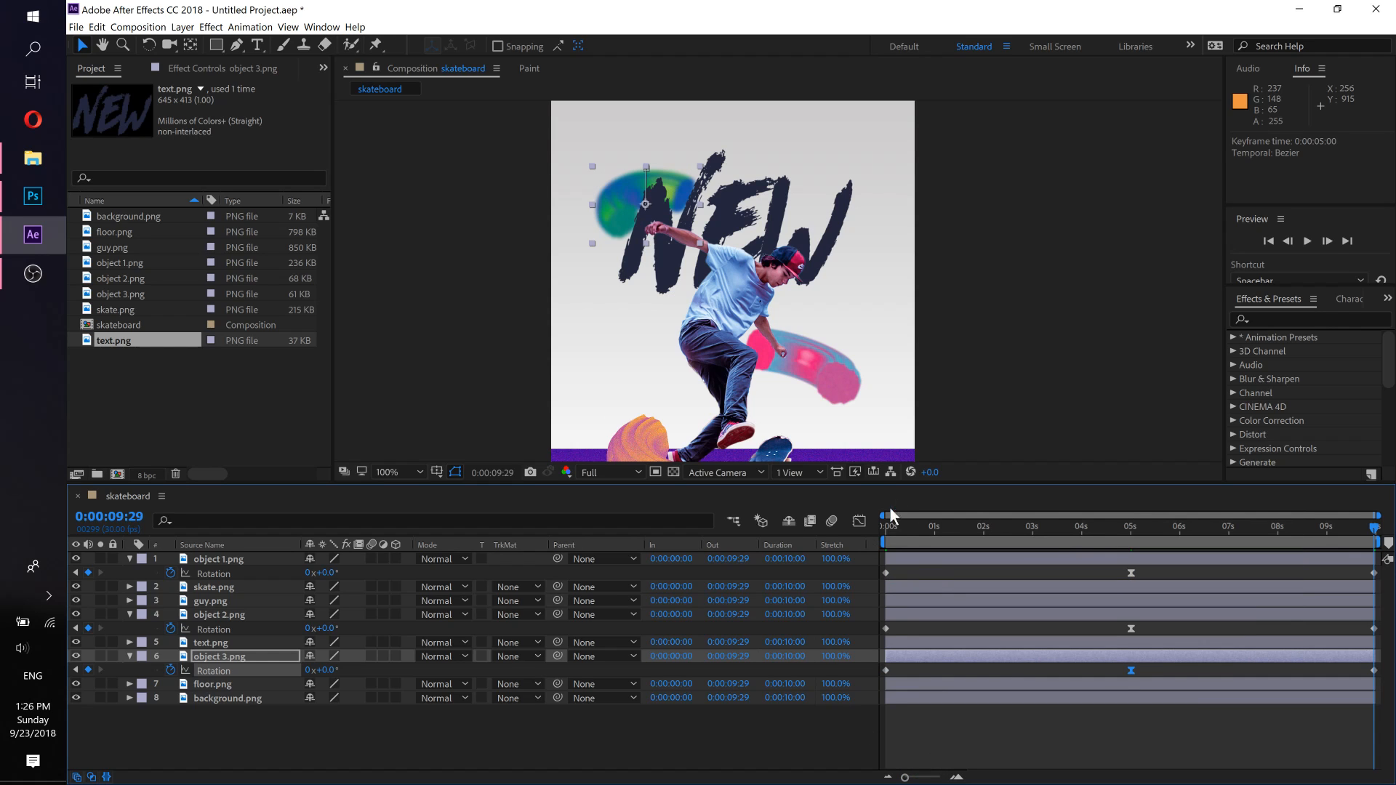
Step: Preview the whole poster animation from 0:00:00:00 to check the three rotating objects
click(882, 527)
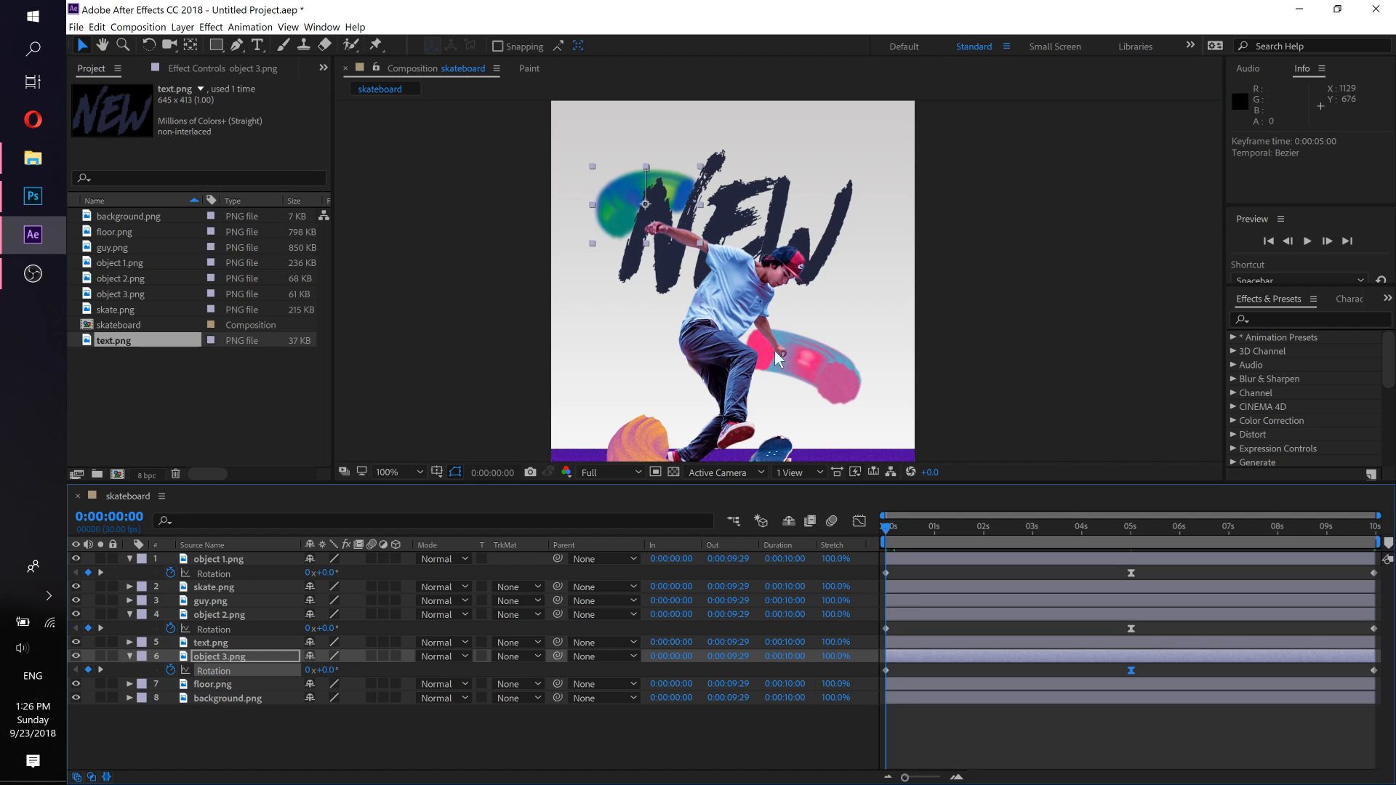
scroll(749, 336, down, 4)
scroll(749, 336, up, 2)
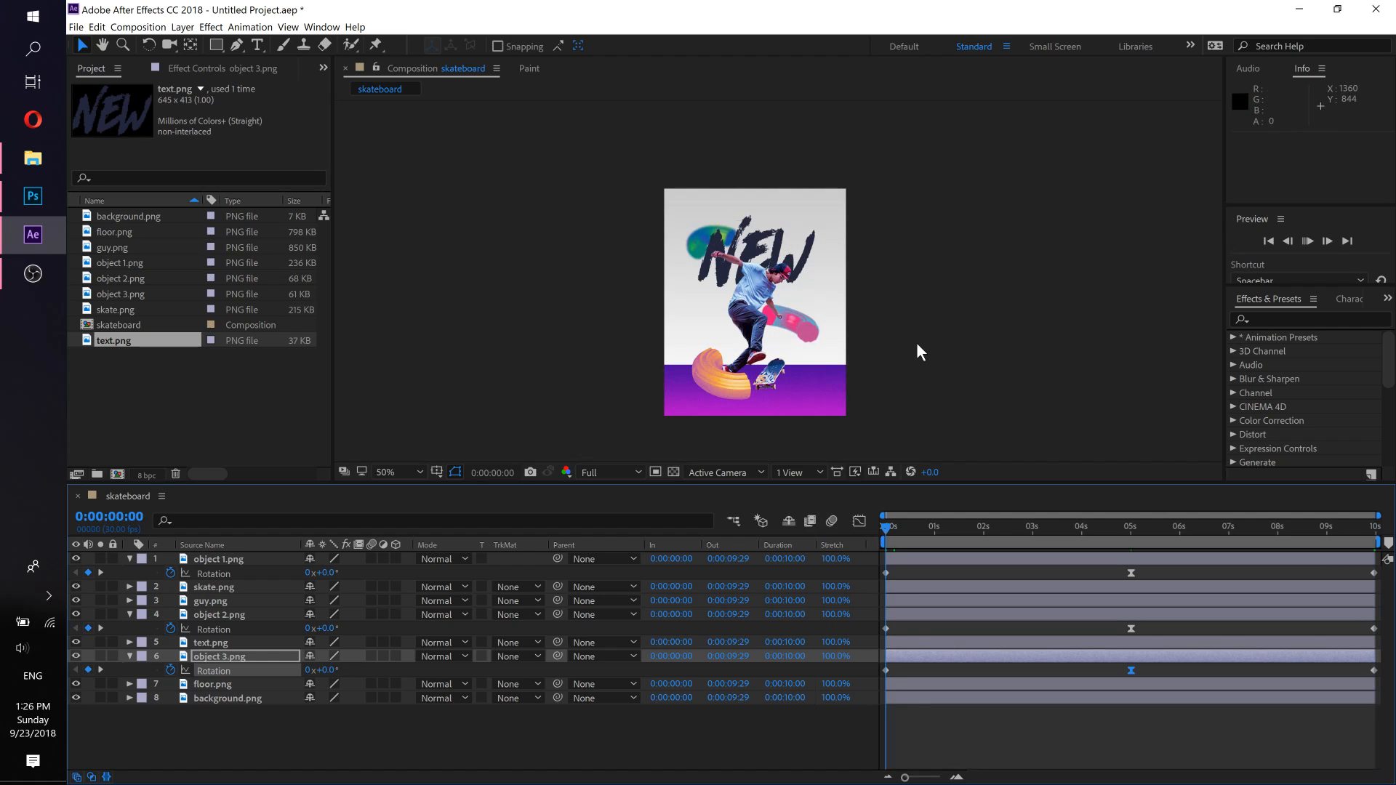
key(space)
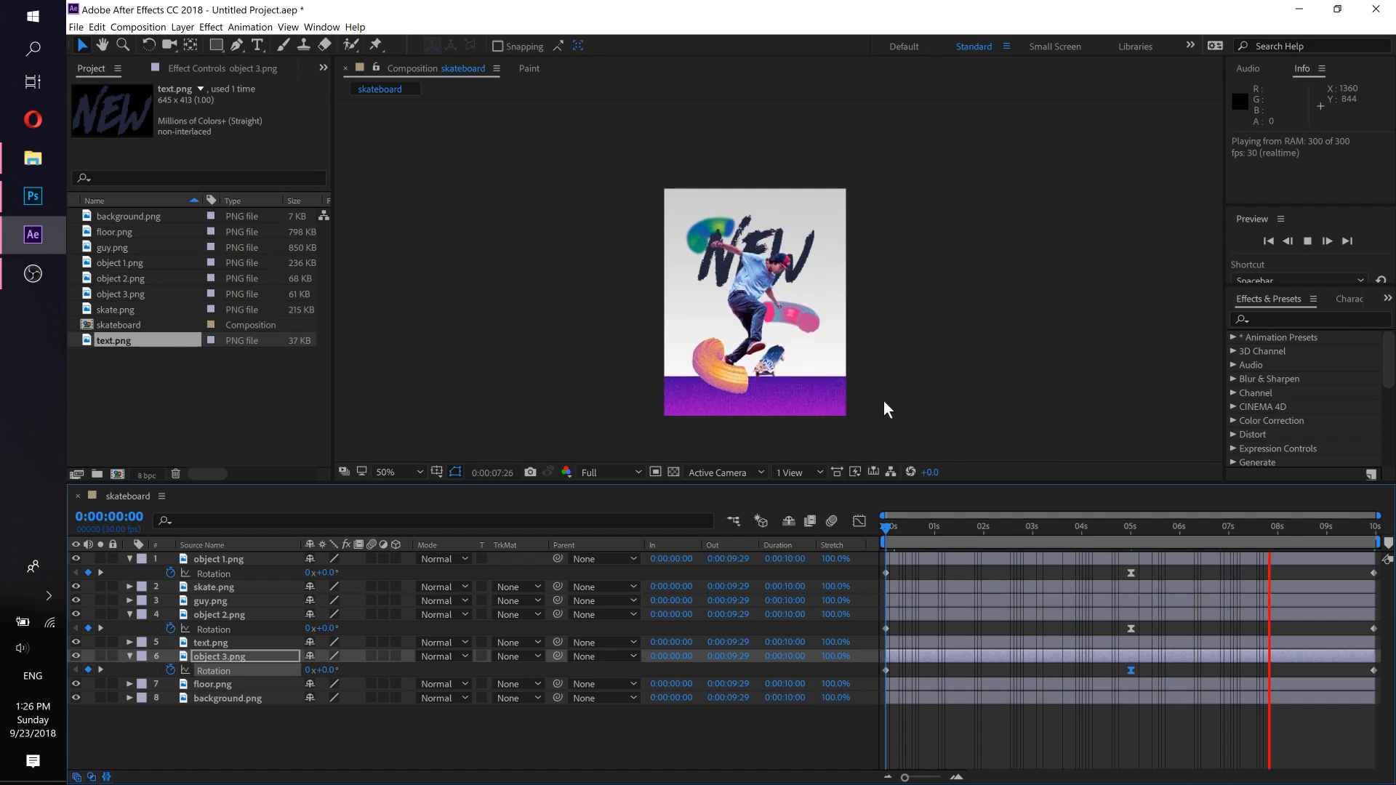
key(space)
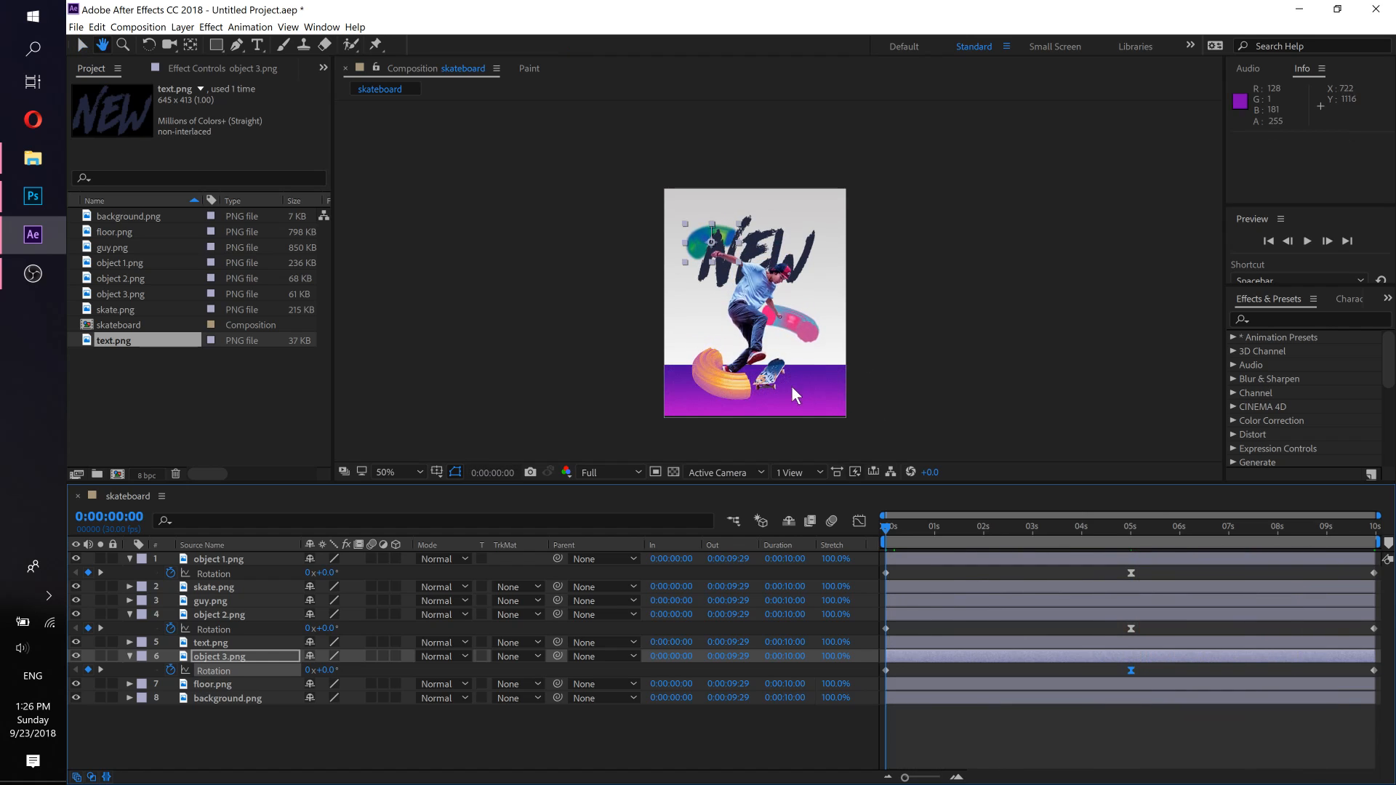
Step: Select the guy.png layer and collapse the Rotation properties of object 1.png, object 2.png and object 3.png
click(750, 295)
key(period)
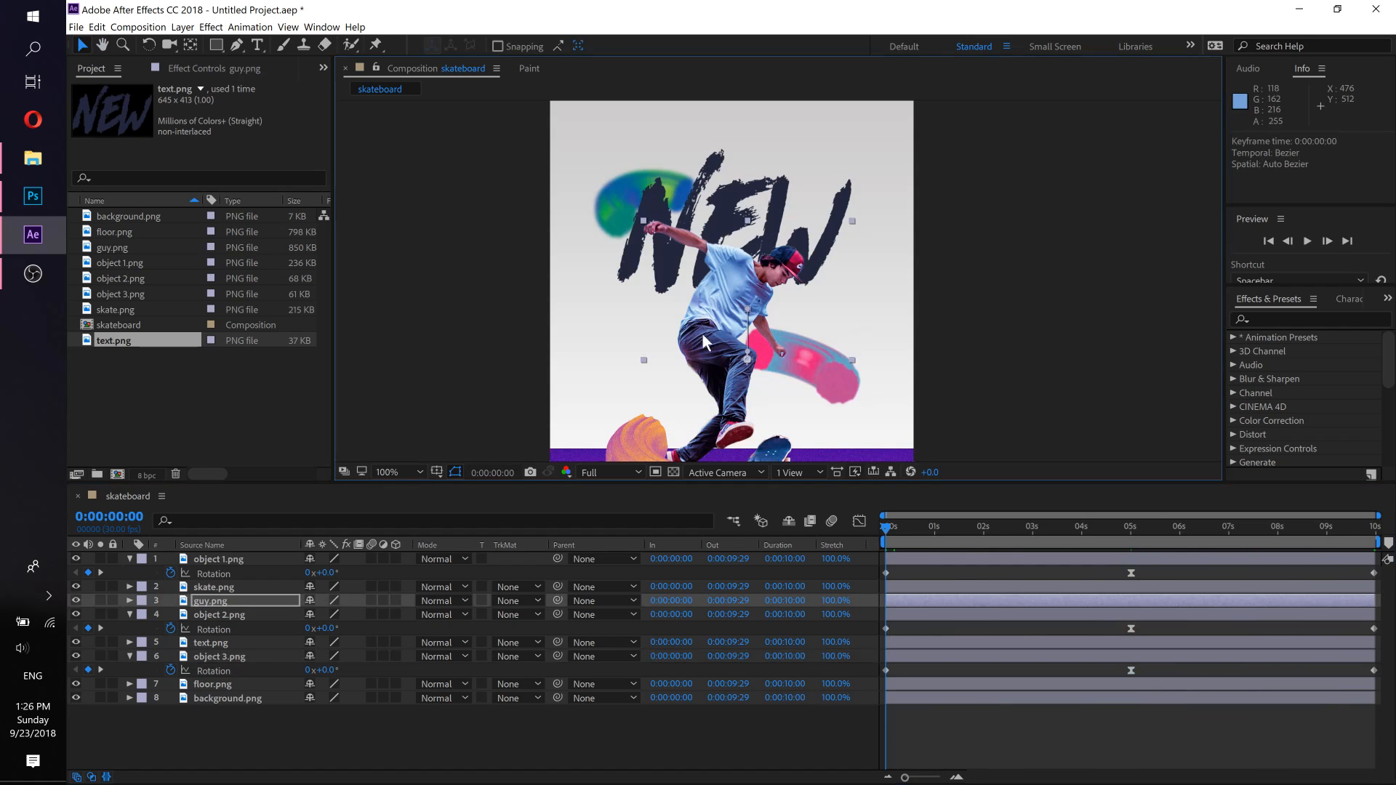
key(space)
drag(731, 385, 747, 314)
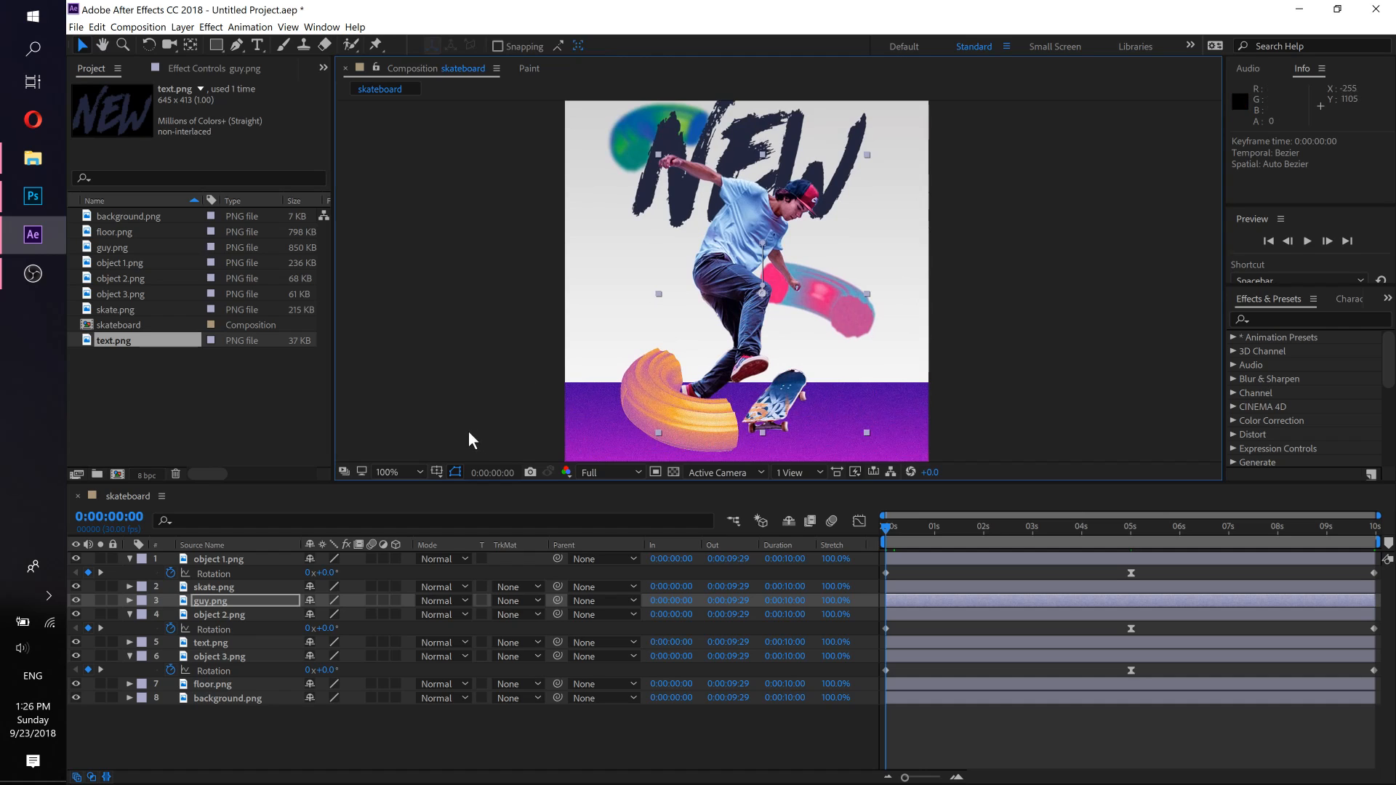
click(224, 599)
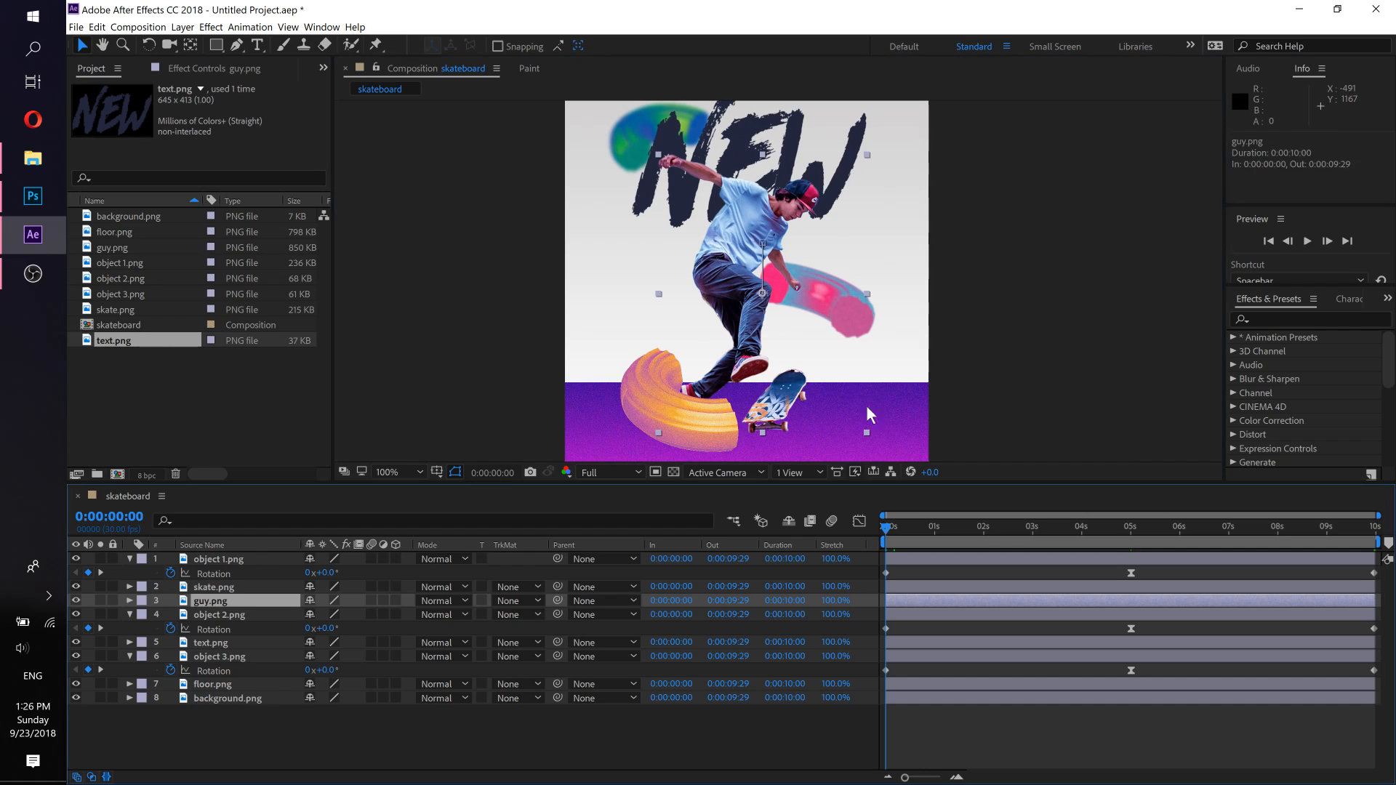
click(130, 559)
click(130, 600)
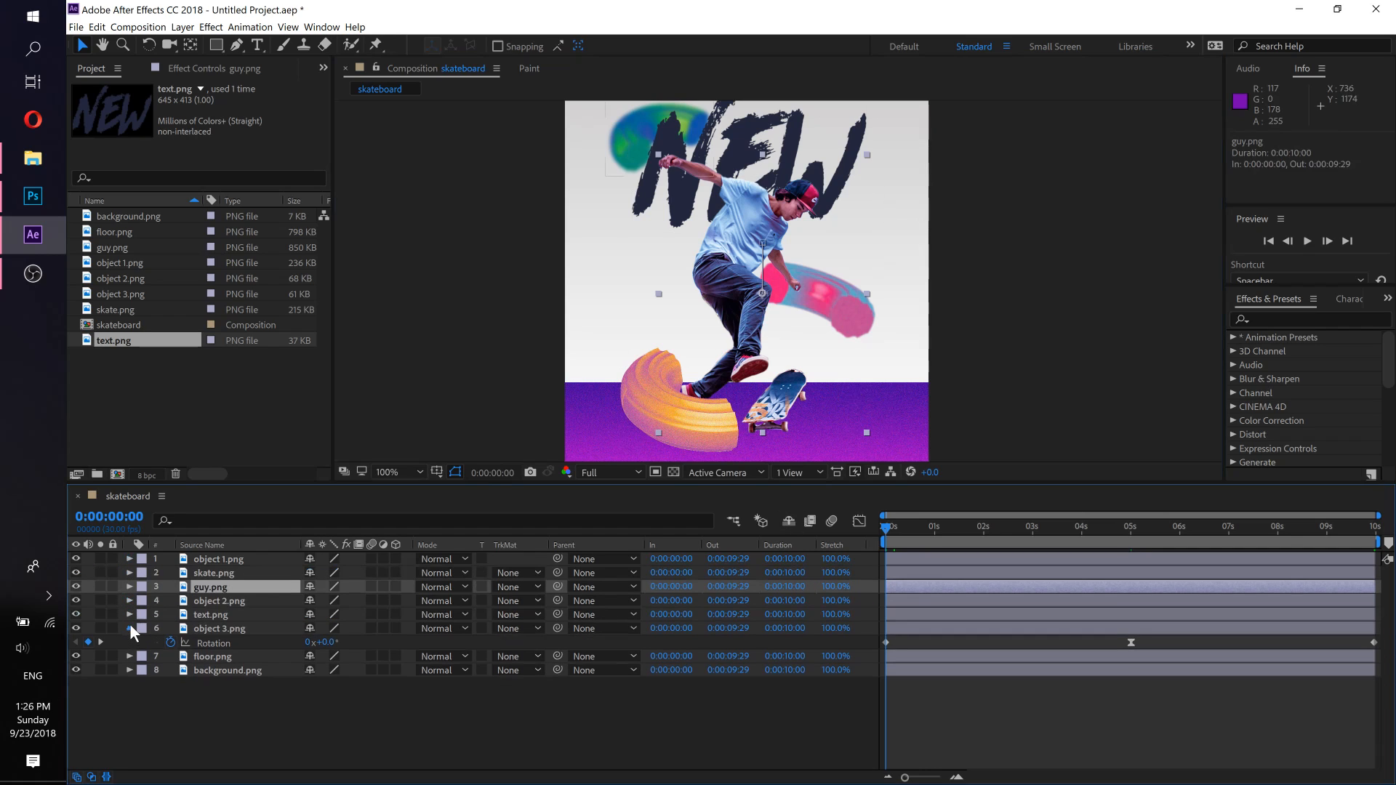
click(129, 625)
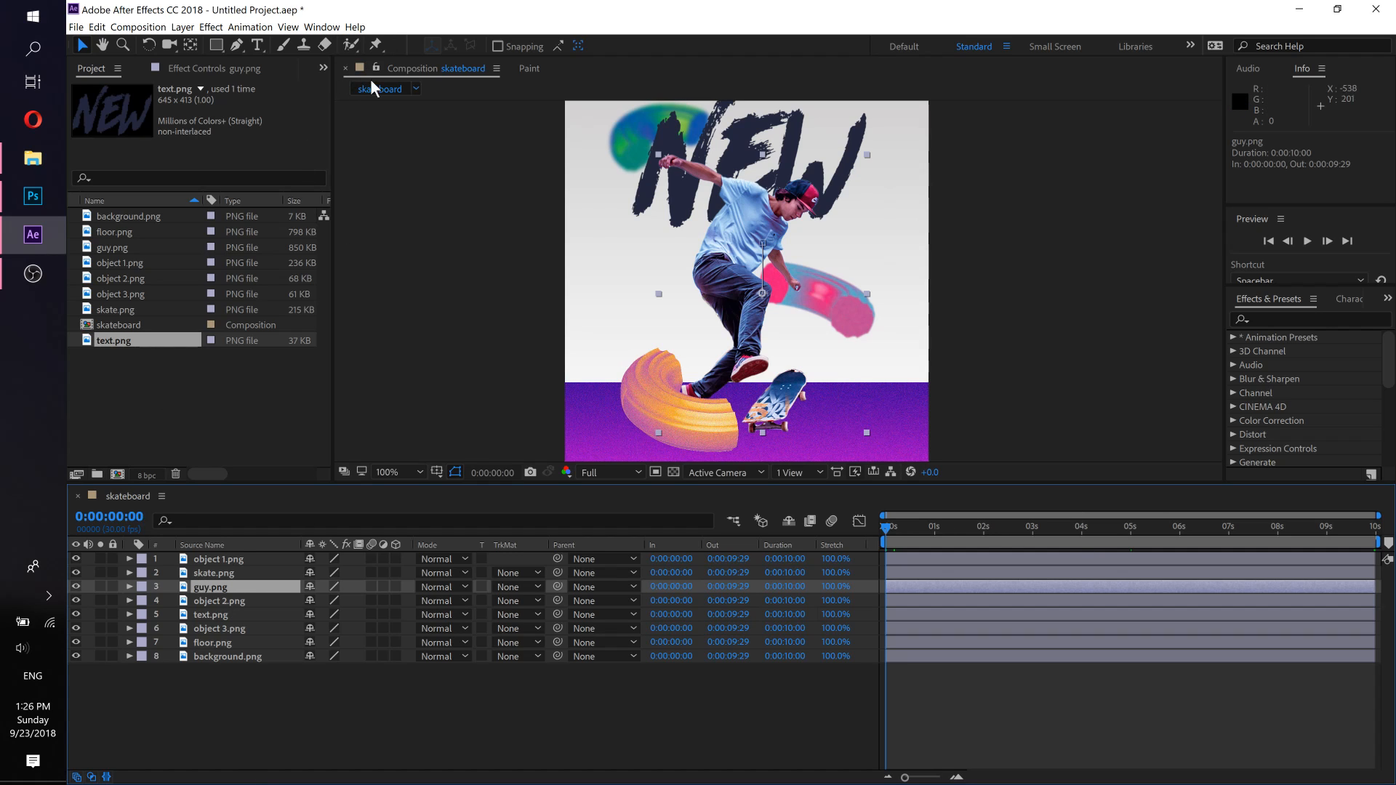
Step: Place Puppet pins on guy.png at the raised hand, forearm, shoulder, neck and cap
click(376, 44)
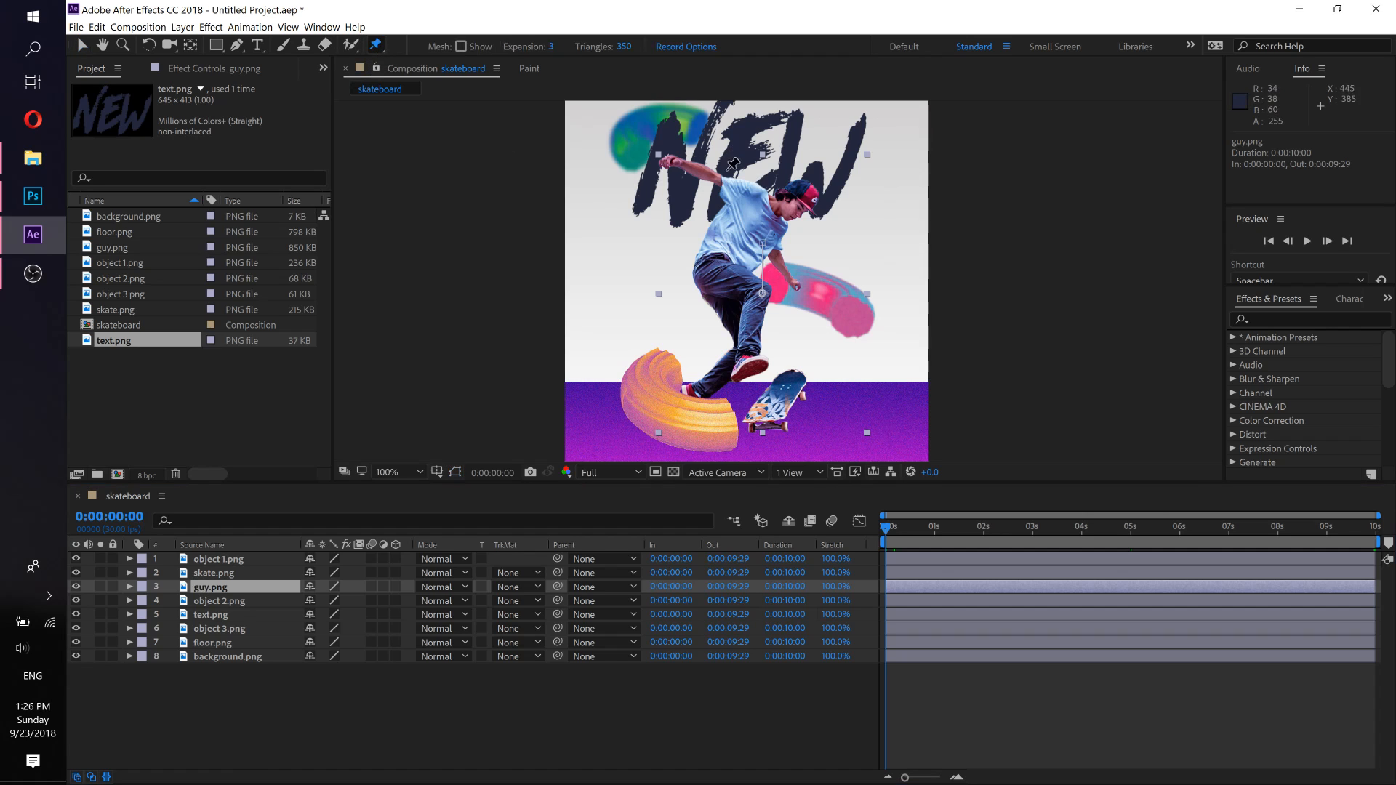
scroll(732, 165, up, 2)
scroll(715, 170, down, 2)
key(space)
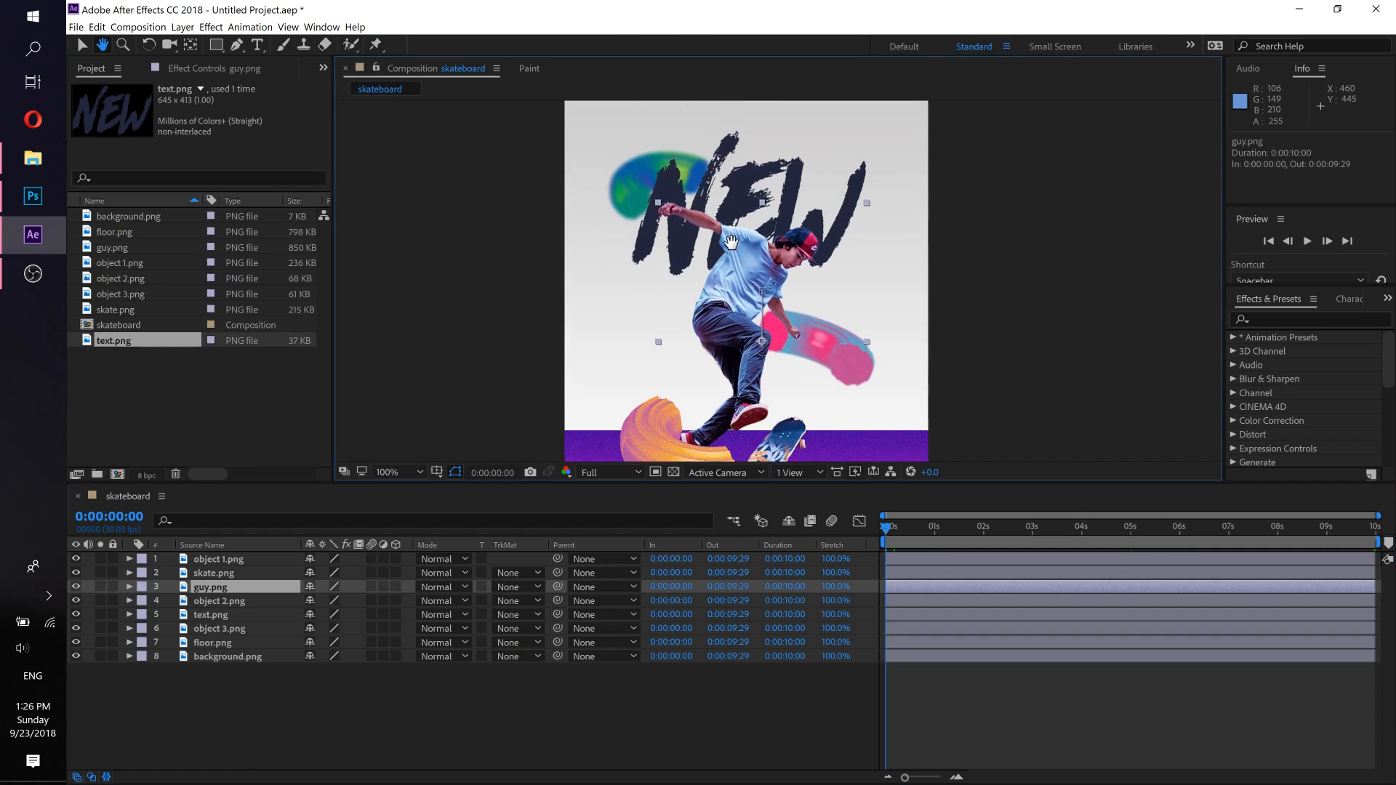
scroll(737, 237, up, 1)
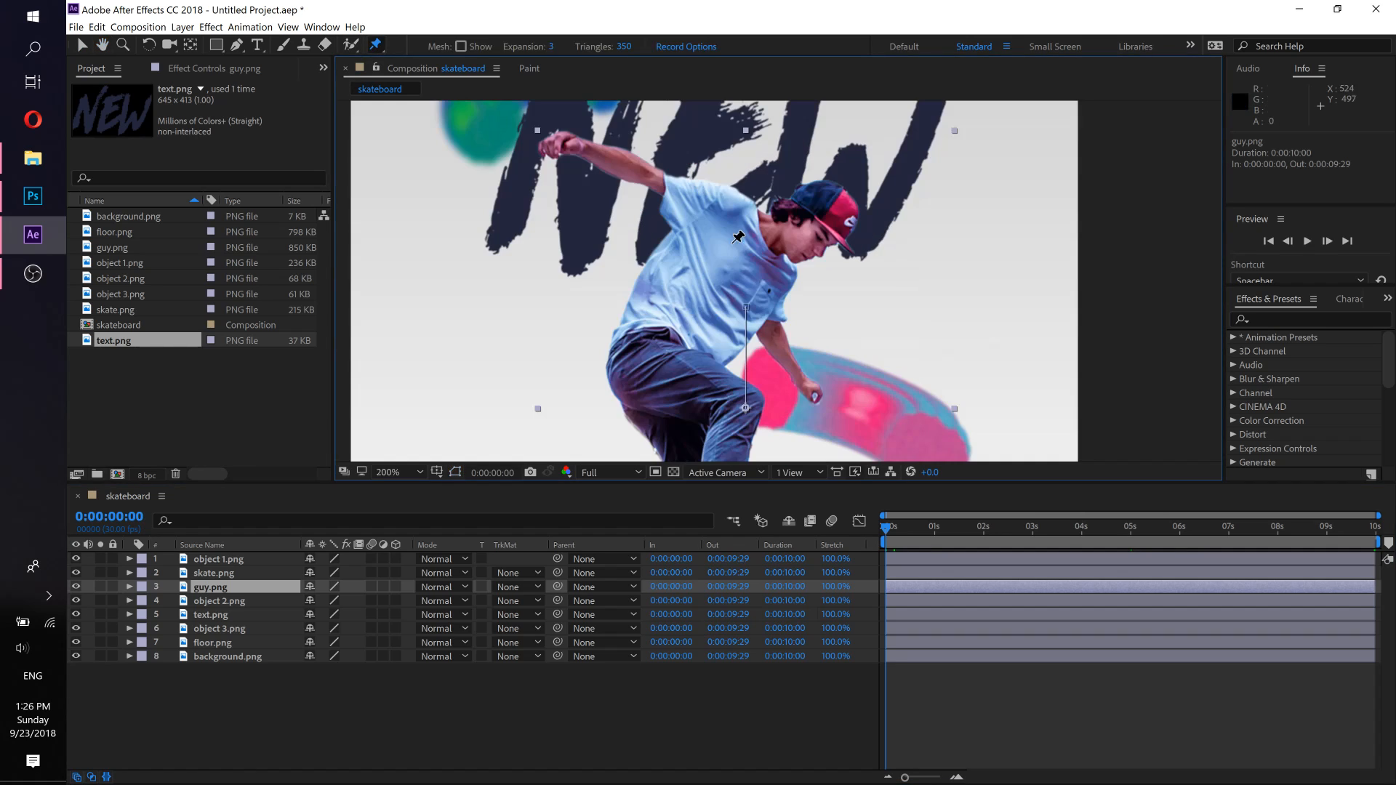
click(564, 141)
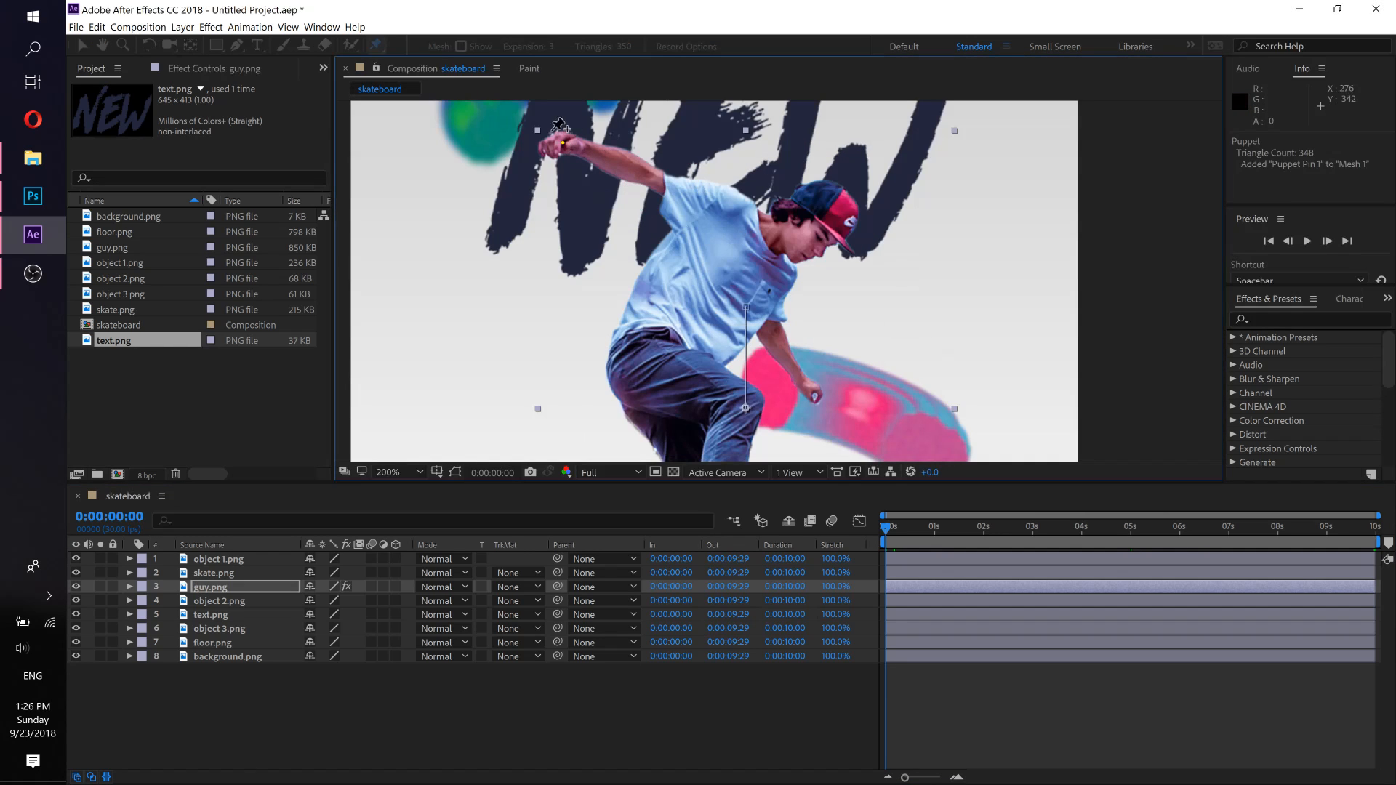
click(640, 173)
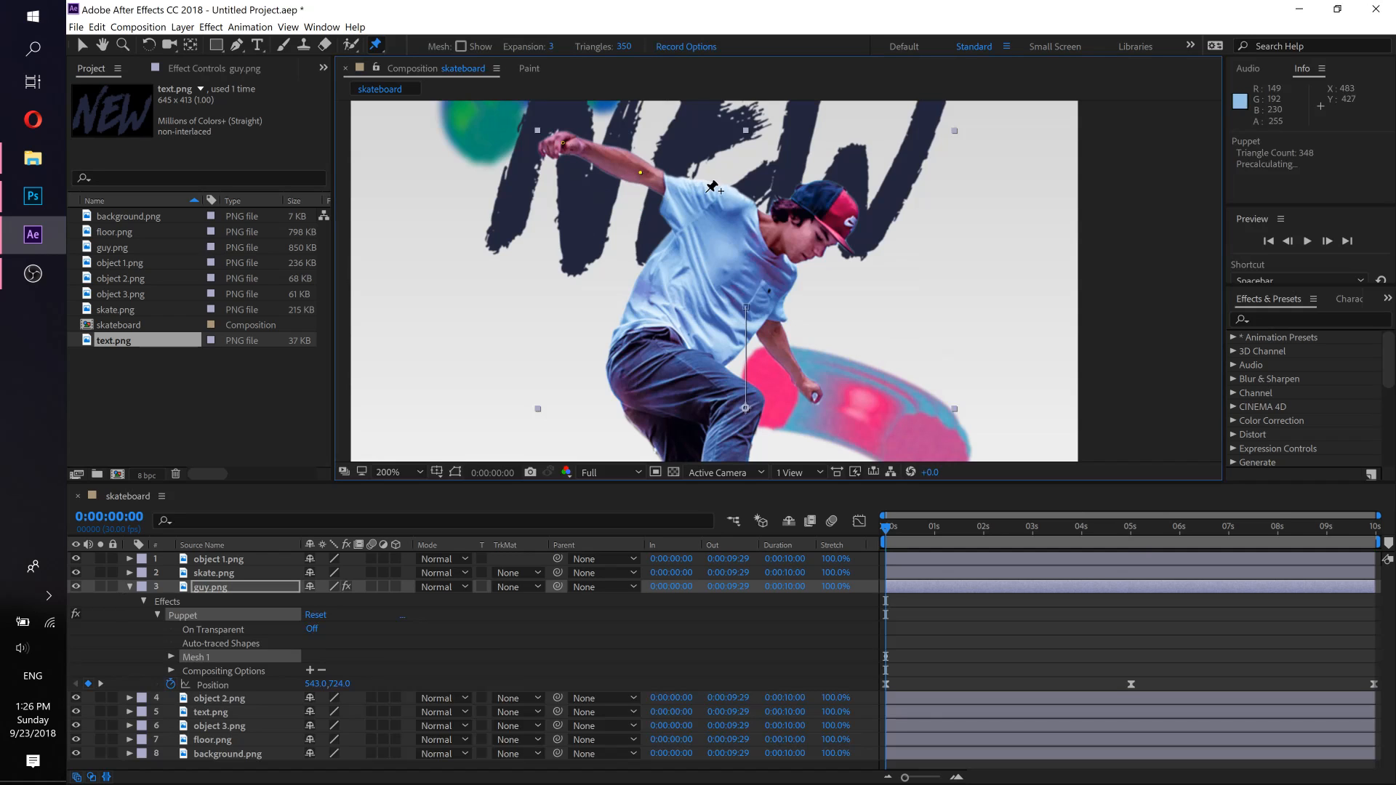
click(698, 200)
click(767, 245)
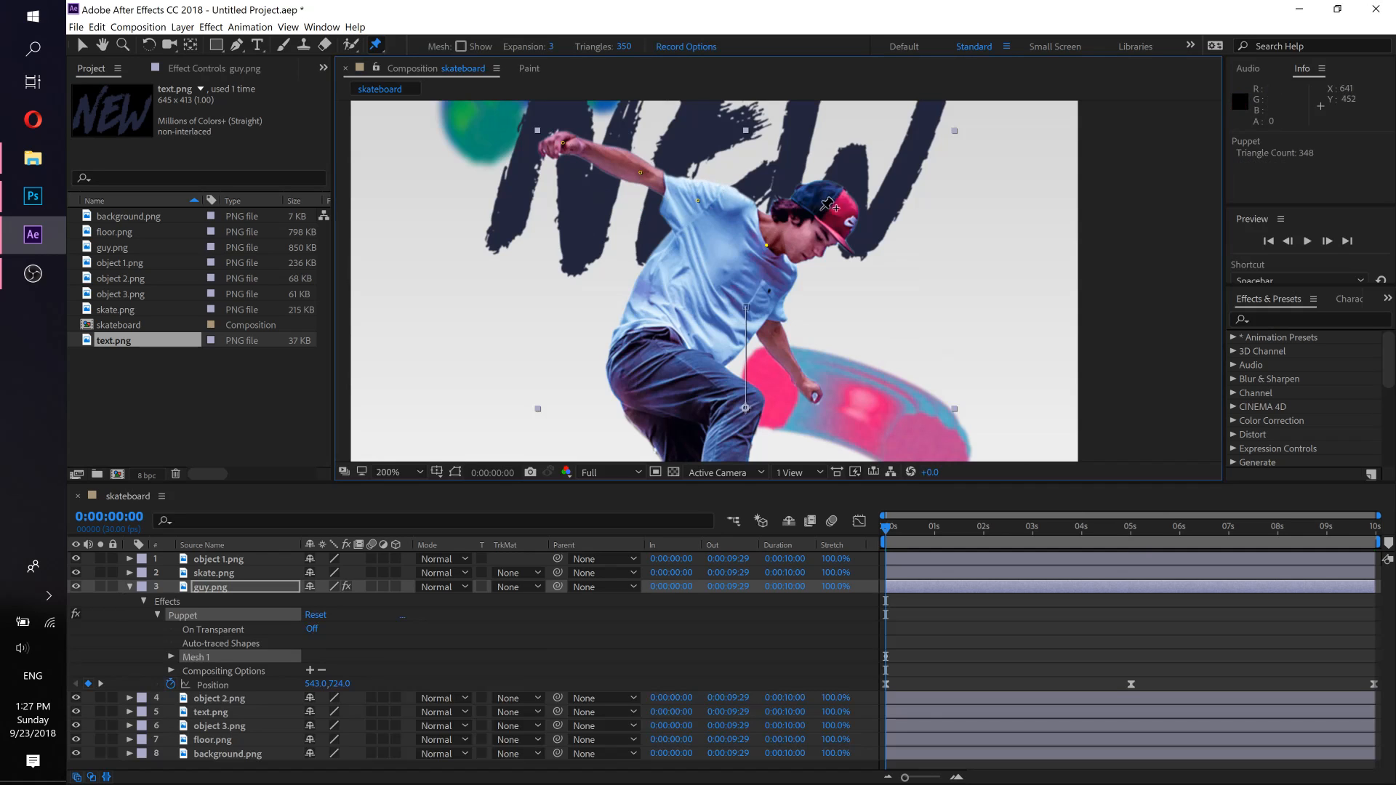
click(841, 202)
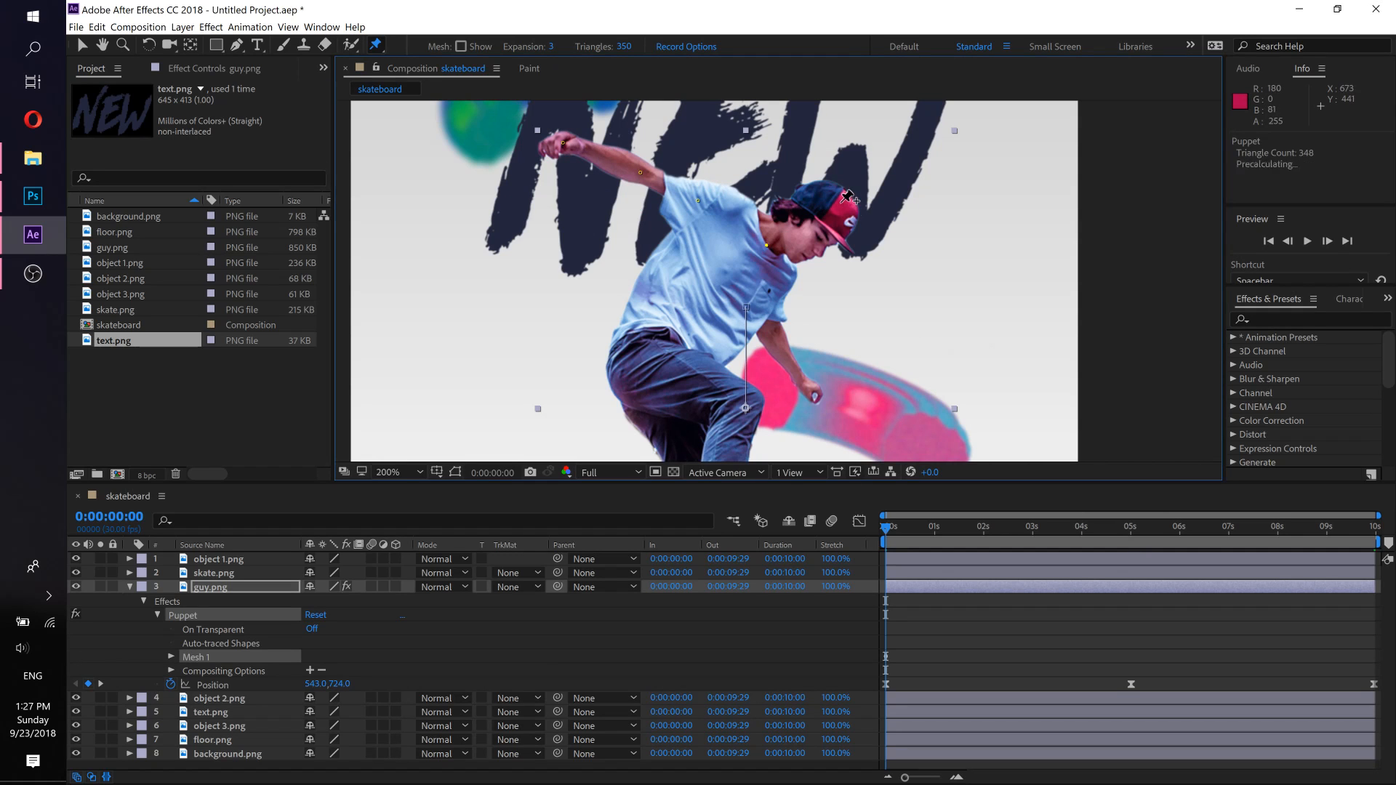
Step: Add Puppet pins at the skater's lower shirt and at the elbow and hand of the lowered arm
click(735, 336)
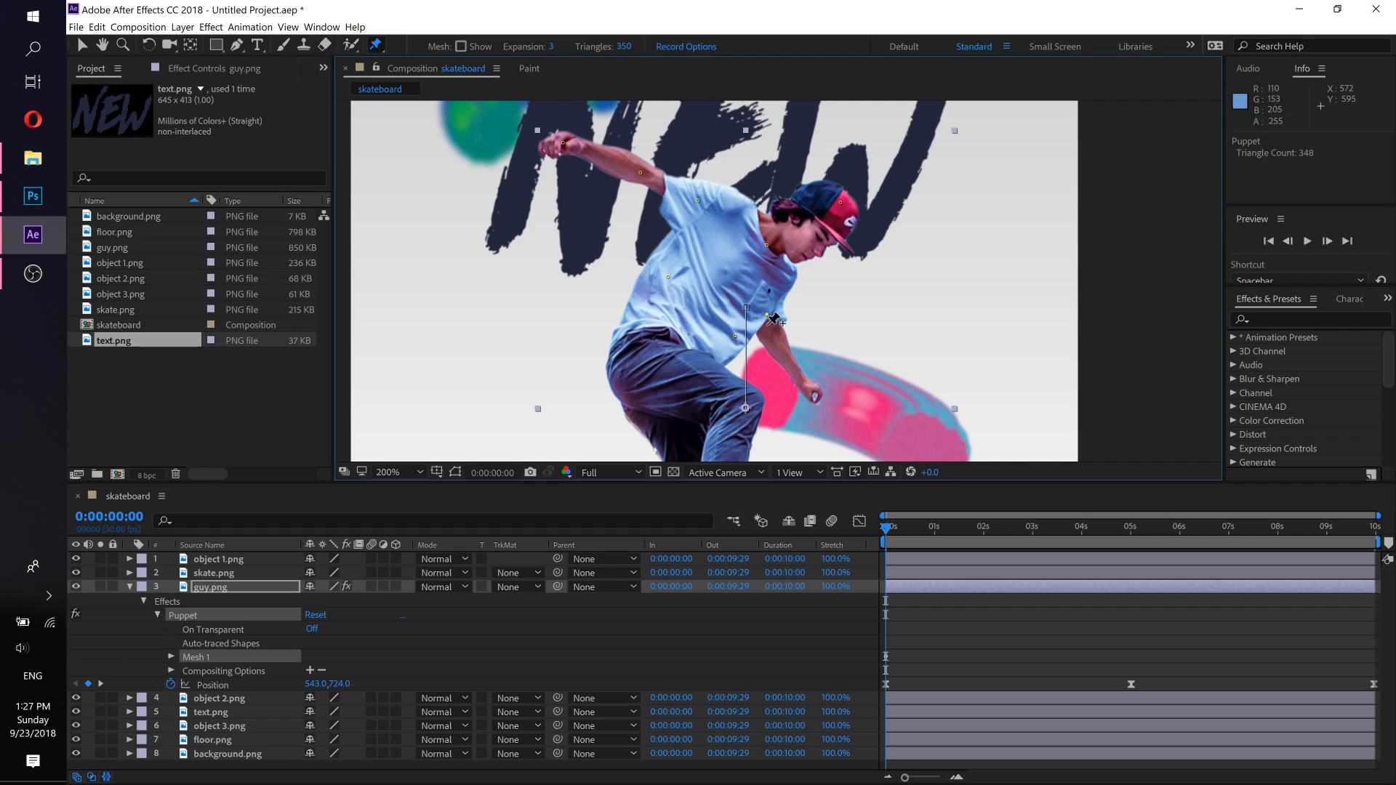
click(767, 315)
click(804, 383)
Step: Add Puppet pins on the skater's hip, back leg and front knee
scroll(680, 378, down, 3)
click(631, 279)
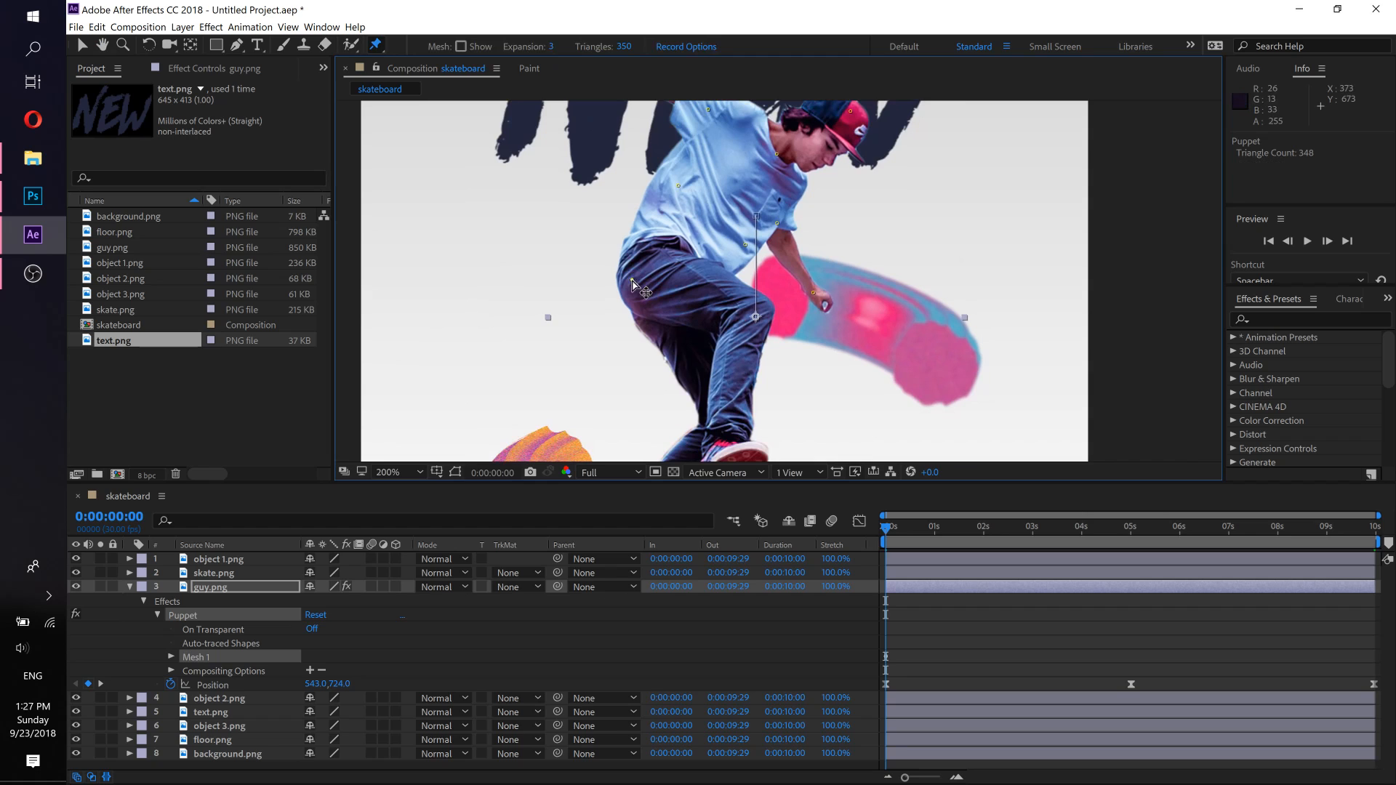
click(695, 378)
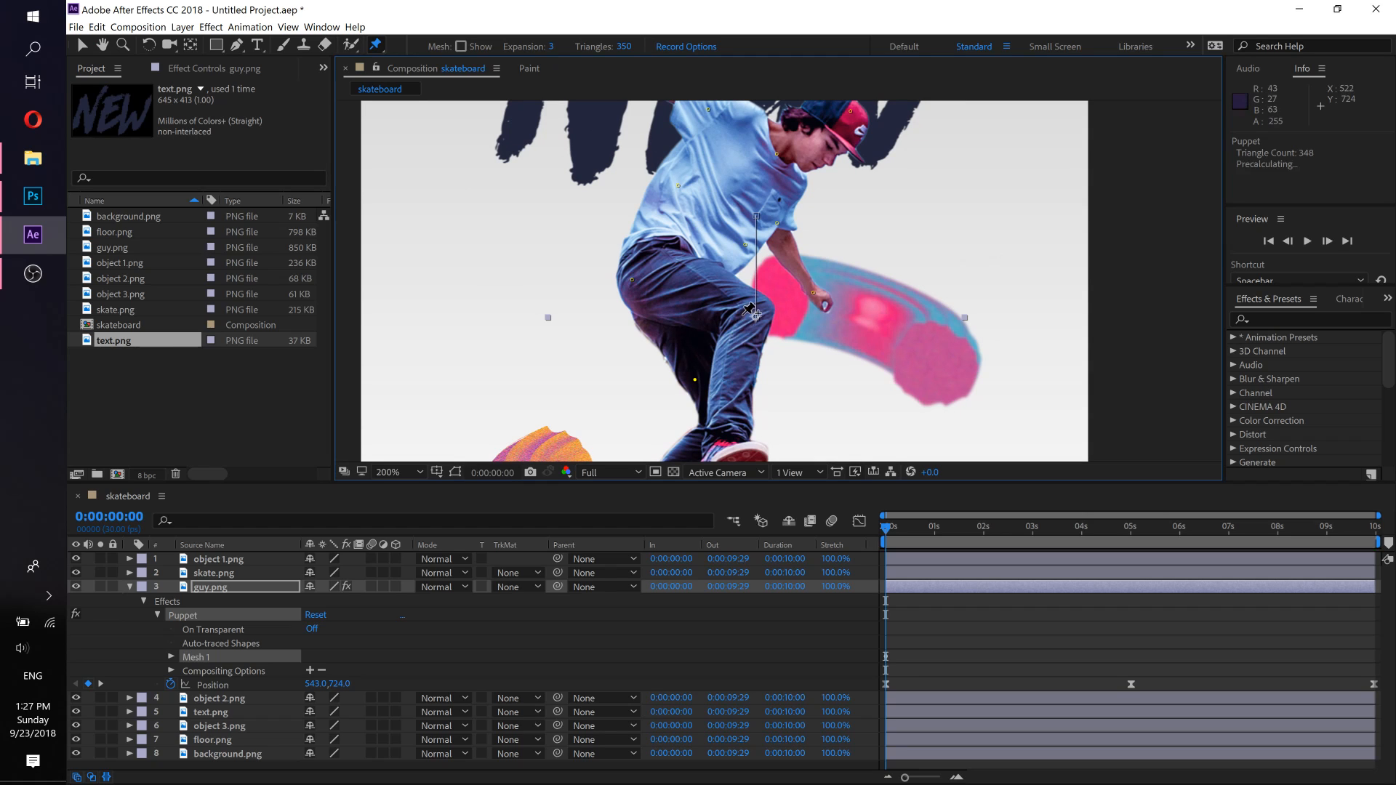
click(759, 309)
Step: Add Puppet pins at the heel and toe of the skater's front shoe
drag(740, 247, 763, 89)
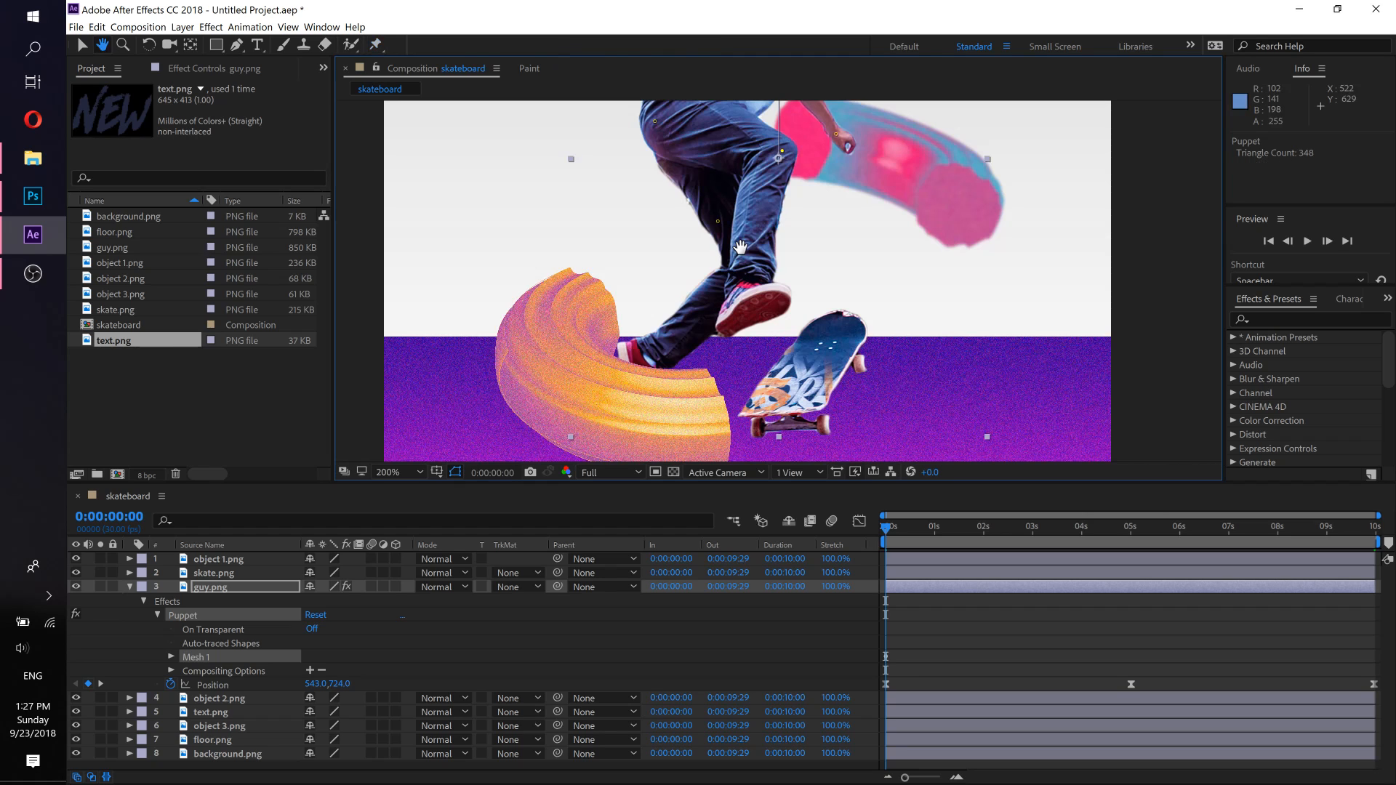
click(740, 309)
click(776, 291)
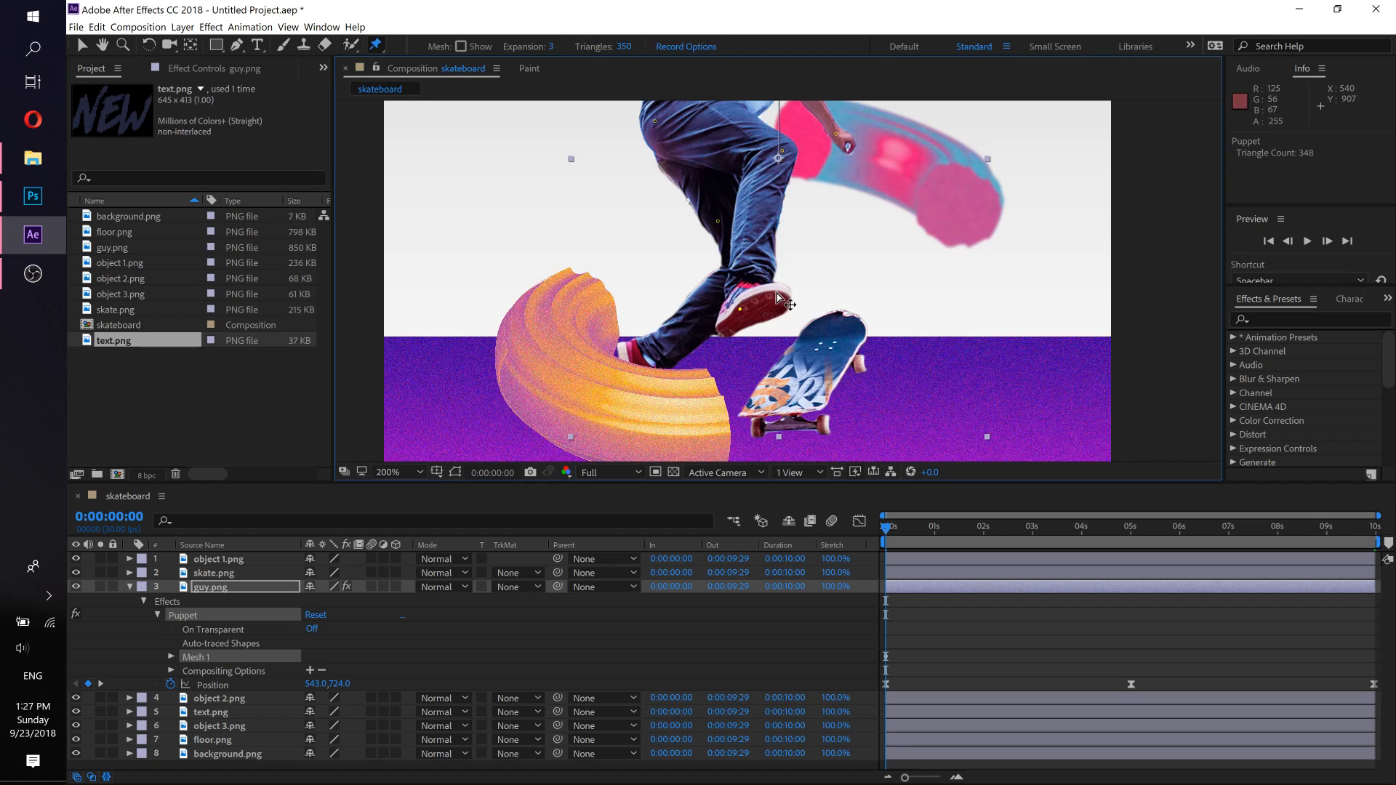
Step: Pin the heel and toe of the skater's back shoe, hiding object 1.png to expose the foot
click(635, 353)
click(76, 558)
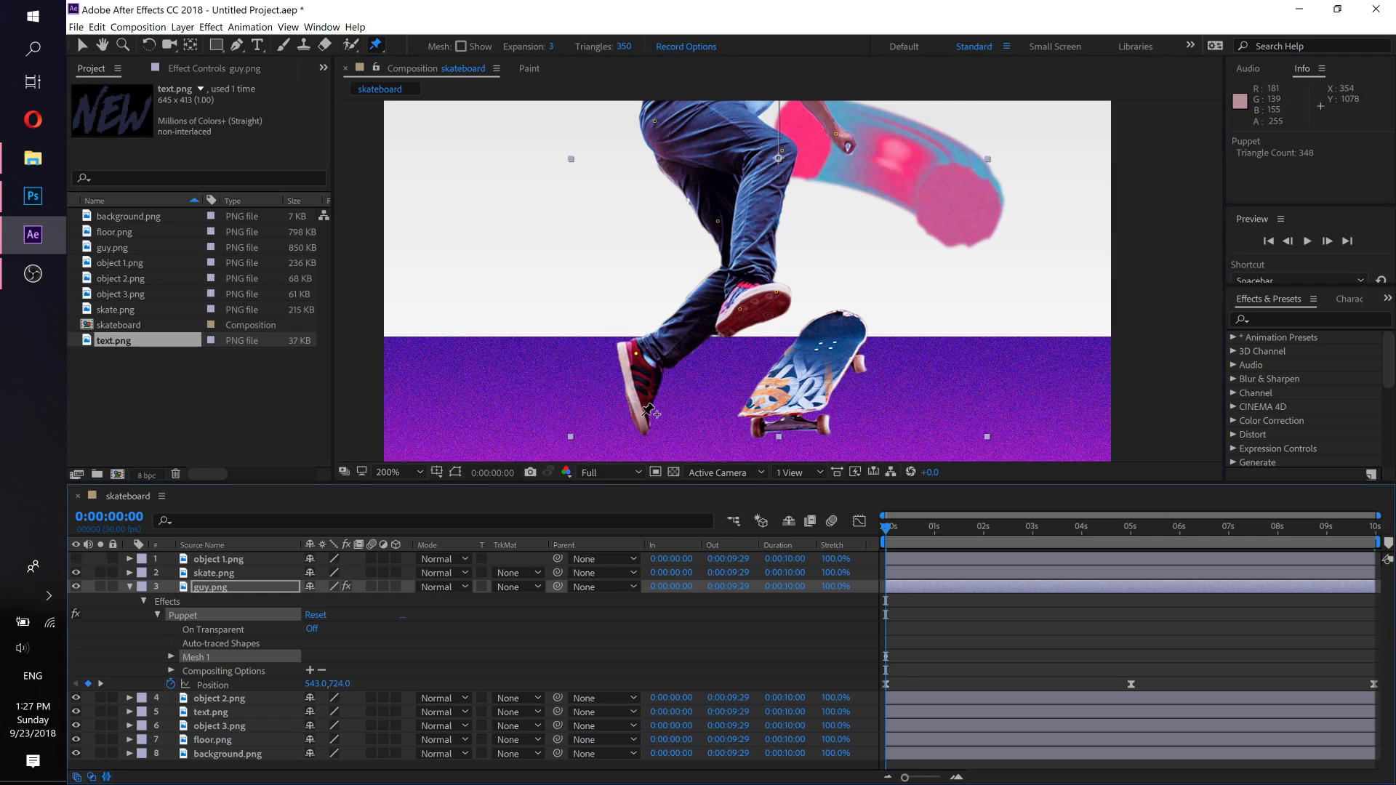
click(641, 416)
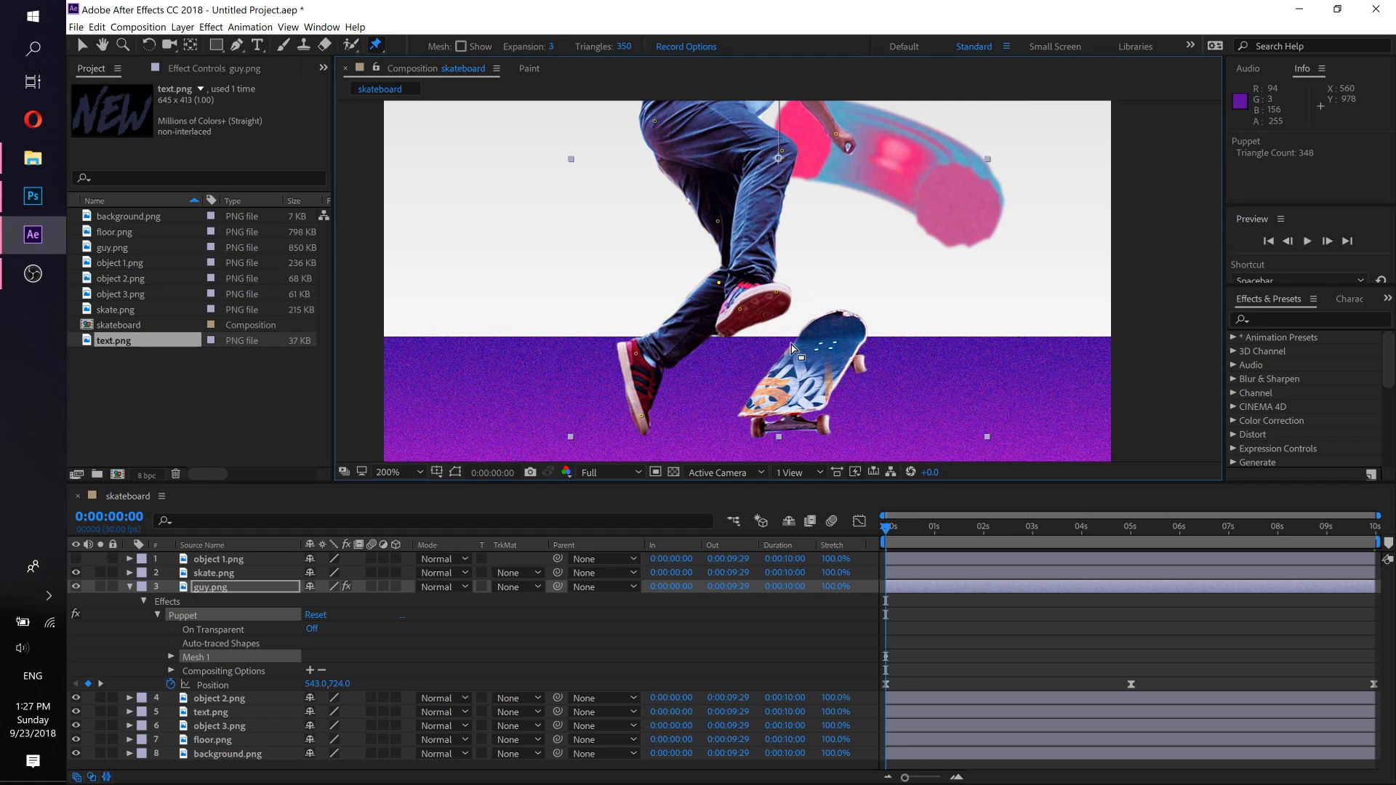
Step: Select the Puppet effect of guy.png and move the current time to 0:00:05:00
click(207, 589)
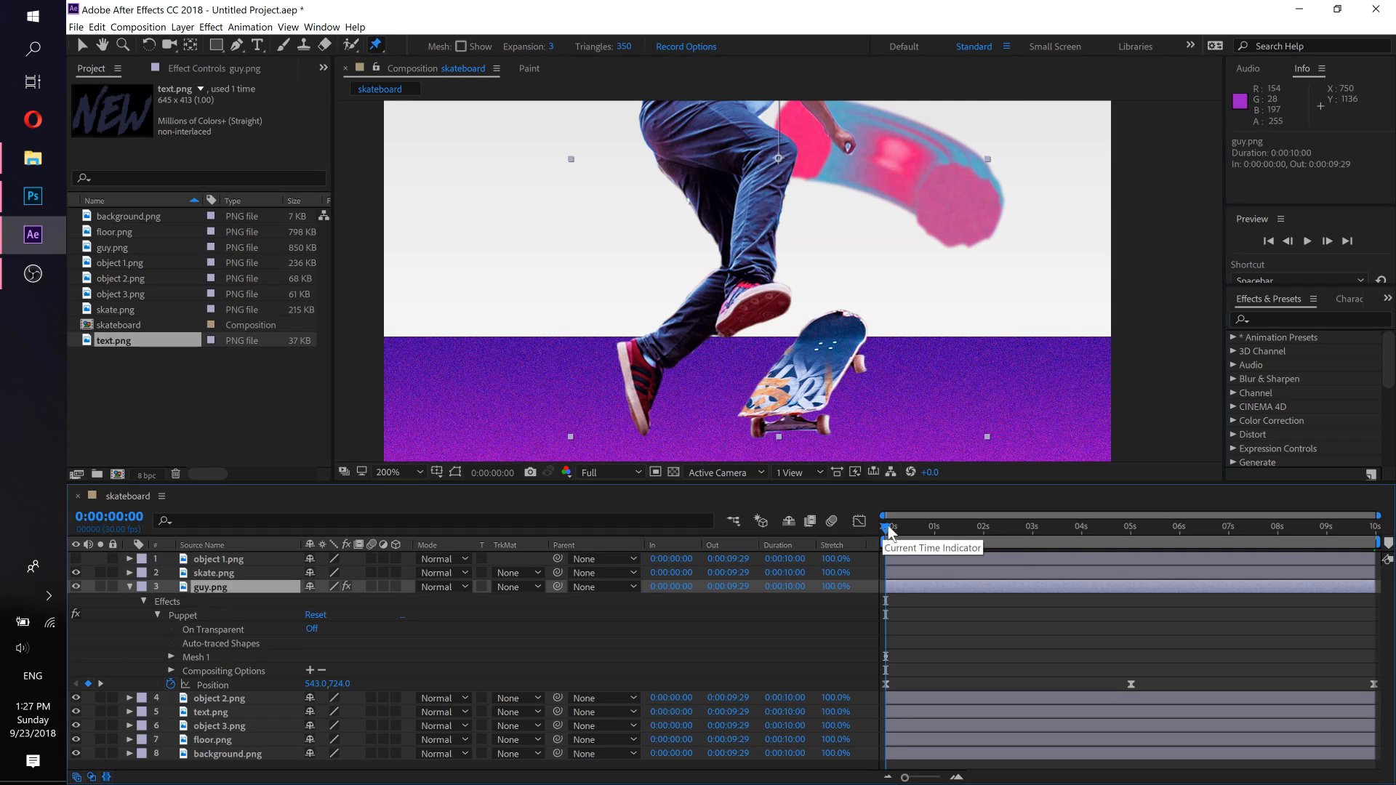
click(898, 525)
key(Home)
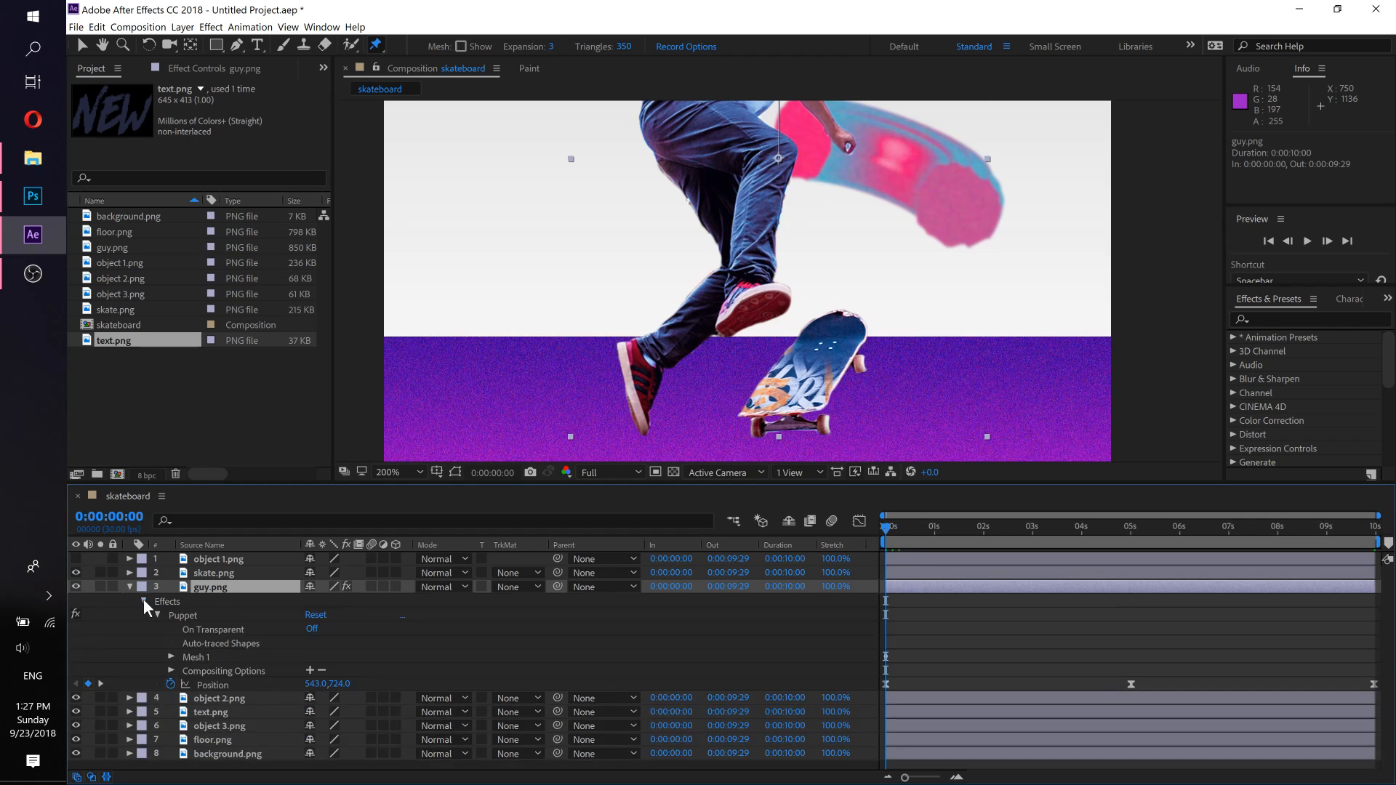
click(195, 621)
click(192, 615)
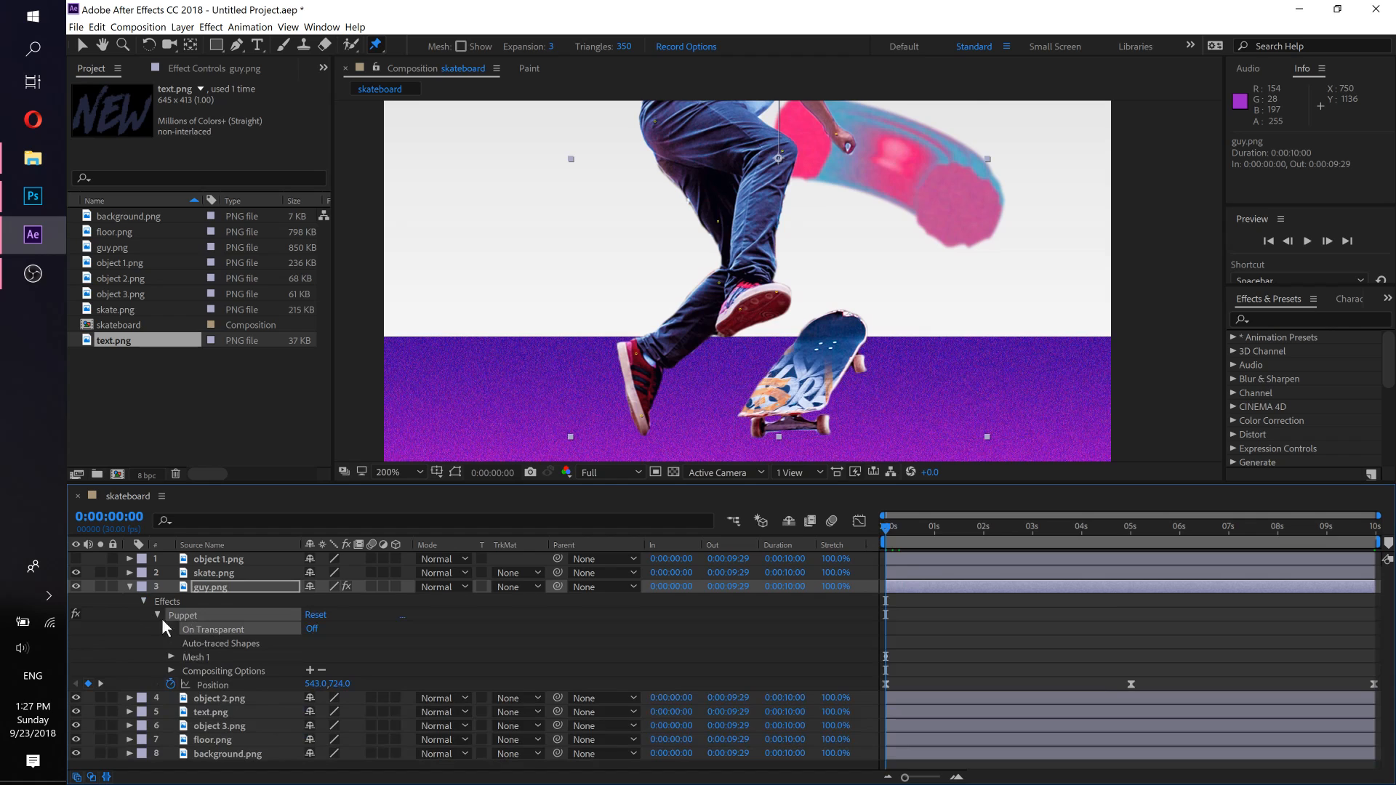
click(157, 603)
click(182, 616)
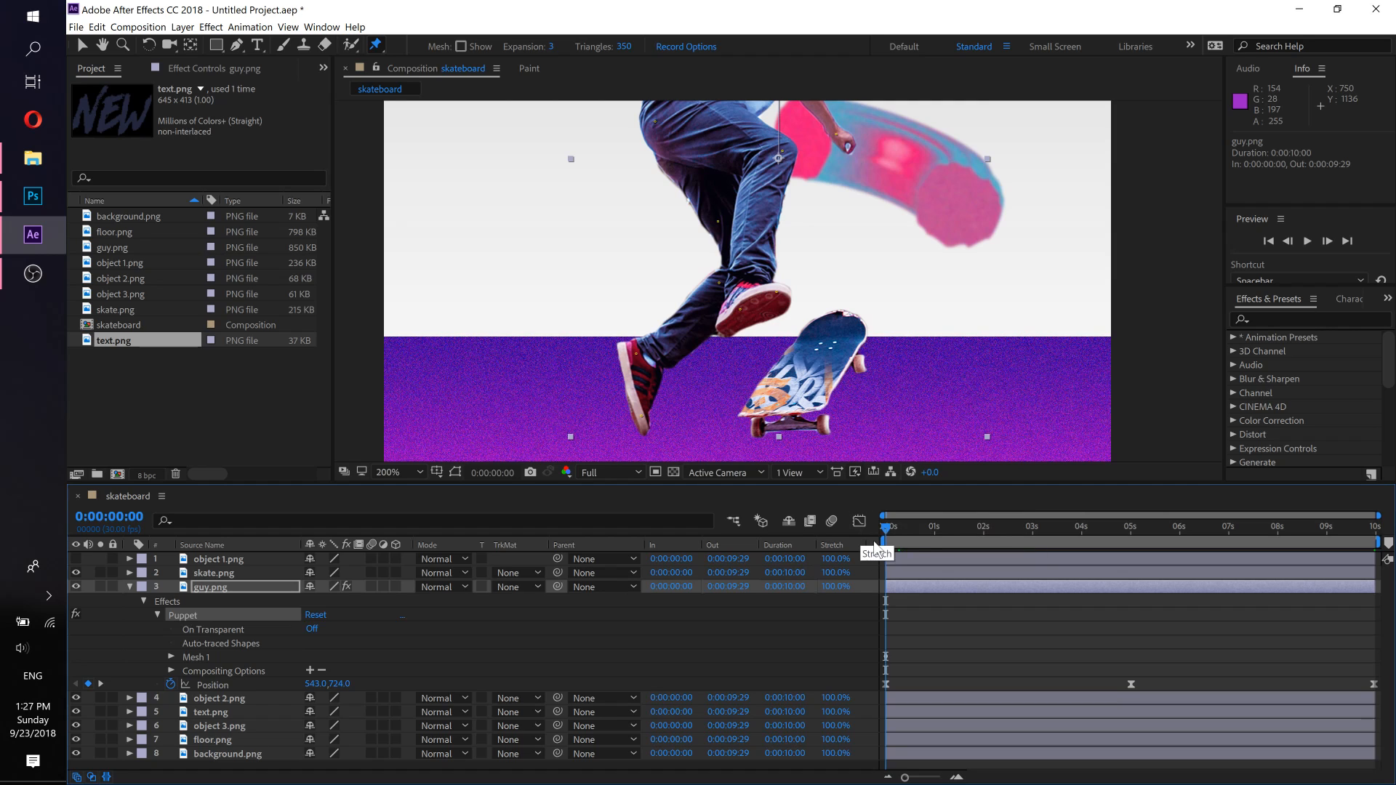
click(1131, 528)
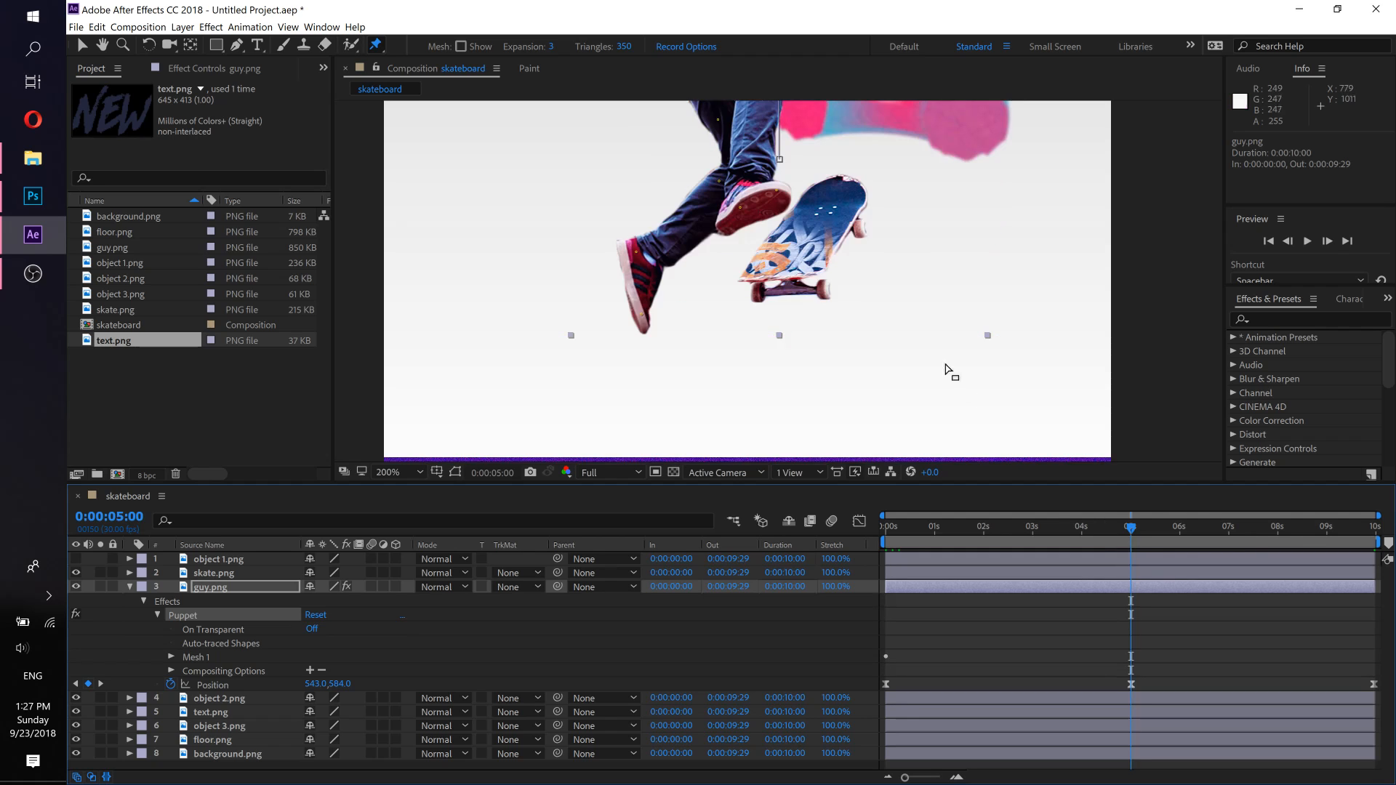
Step: At 0:00:05:00, move the Puppet pins of the skater's raised arm and cap slightly downward to lower the hand and tilt the head
key(space)
drag(845, 245, 838, 341)
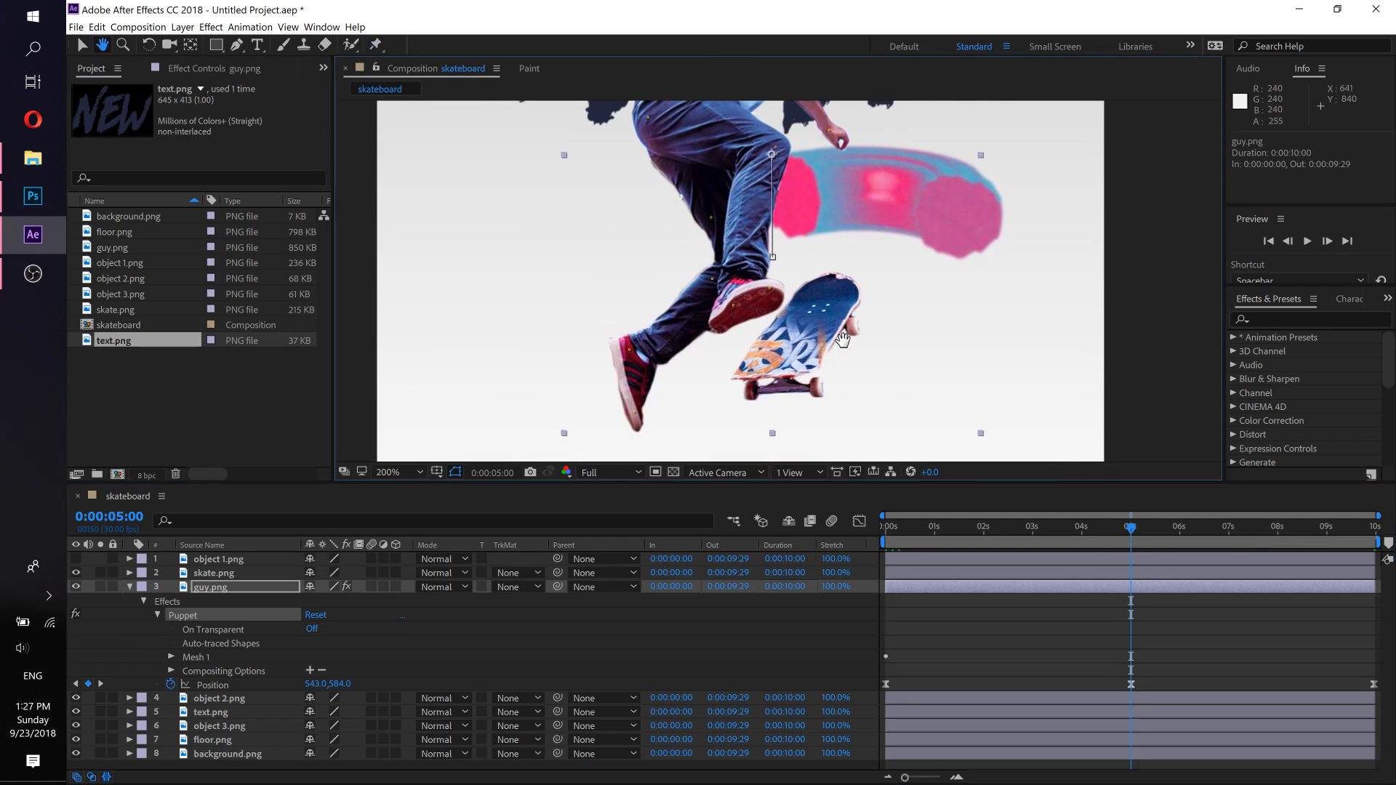
drag(775, 175, 774, 341)
drag(763, 243, 752, 352)
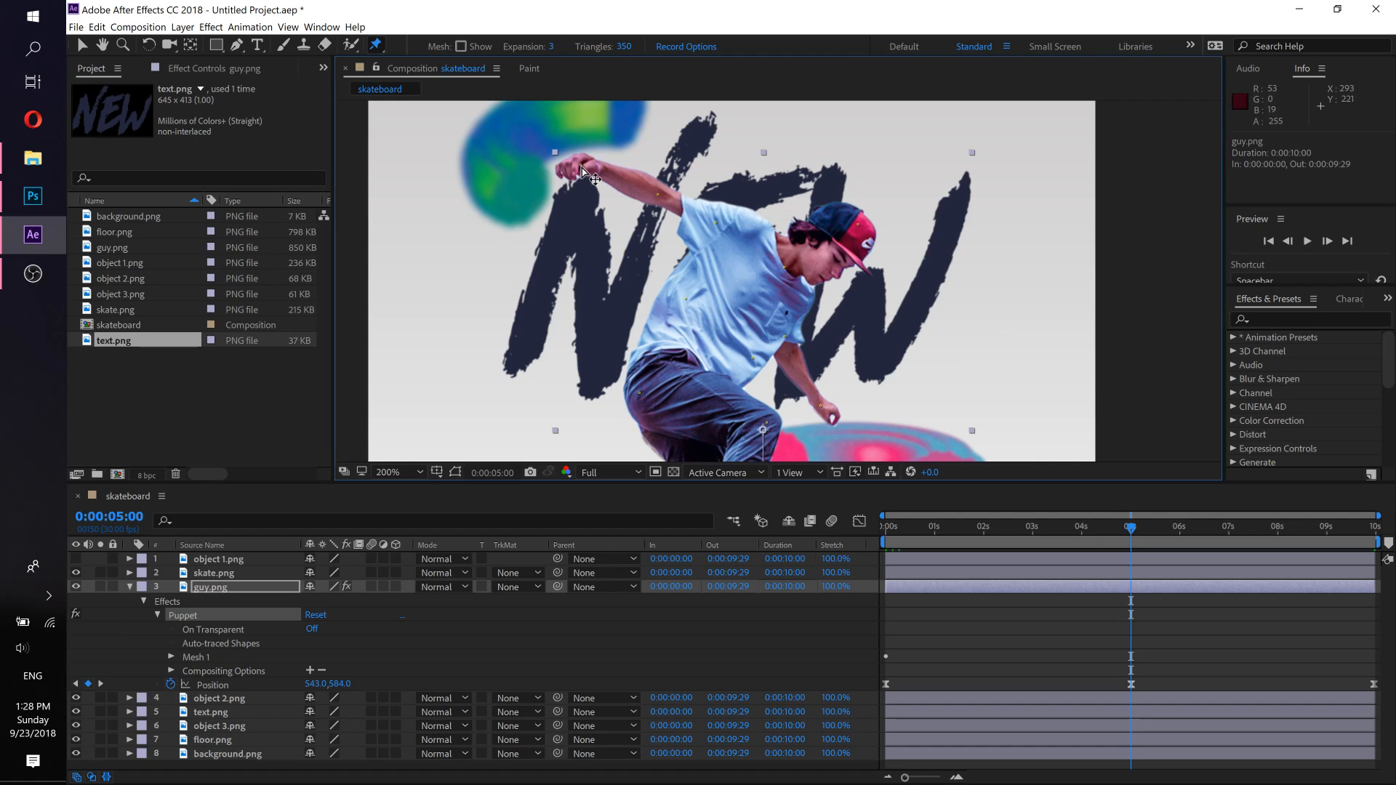
drag(581, 172, 658, 205)
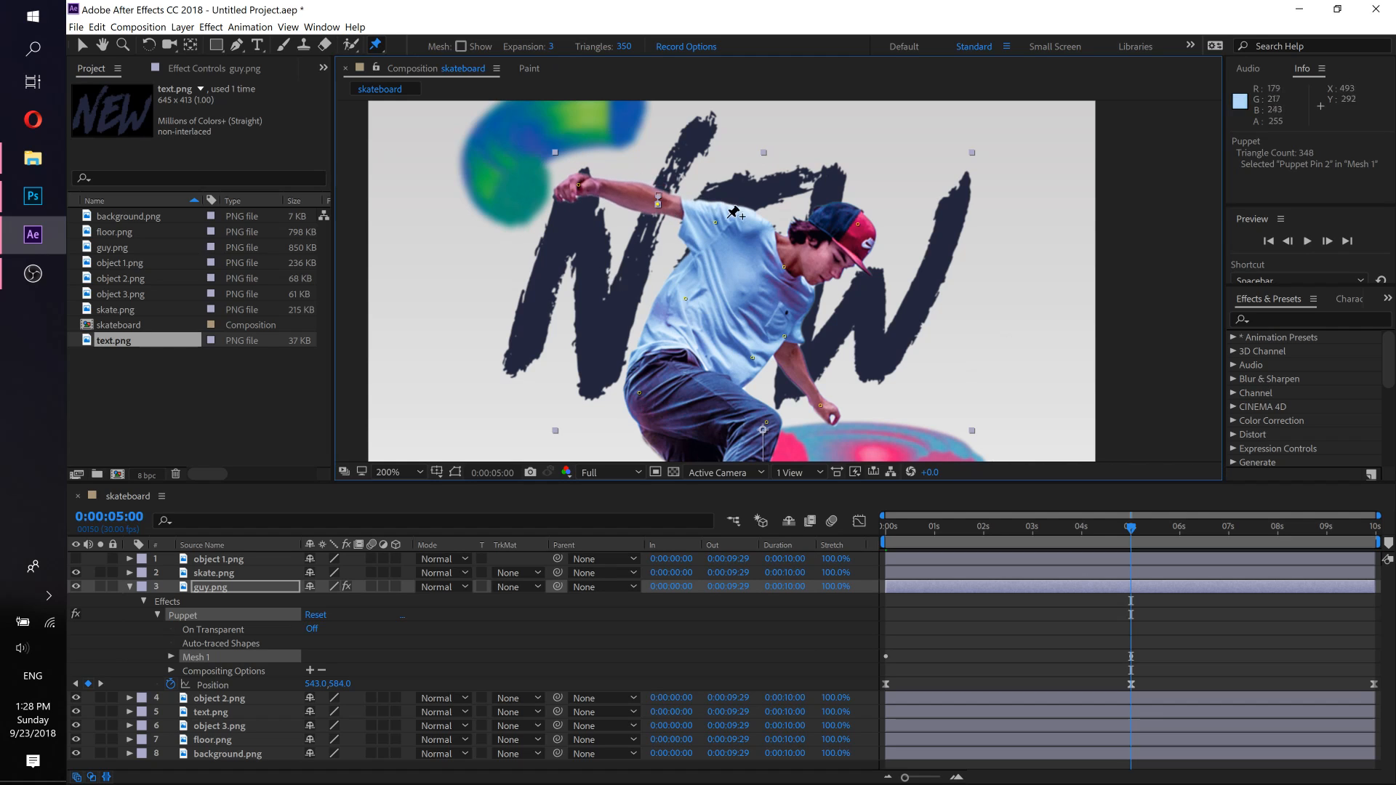
click(859, 224)
drag(859, 226, 861, 239)
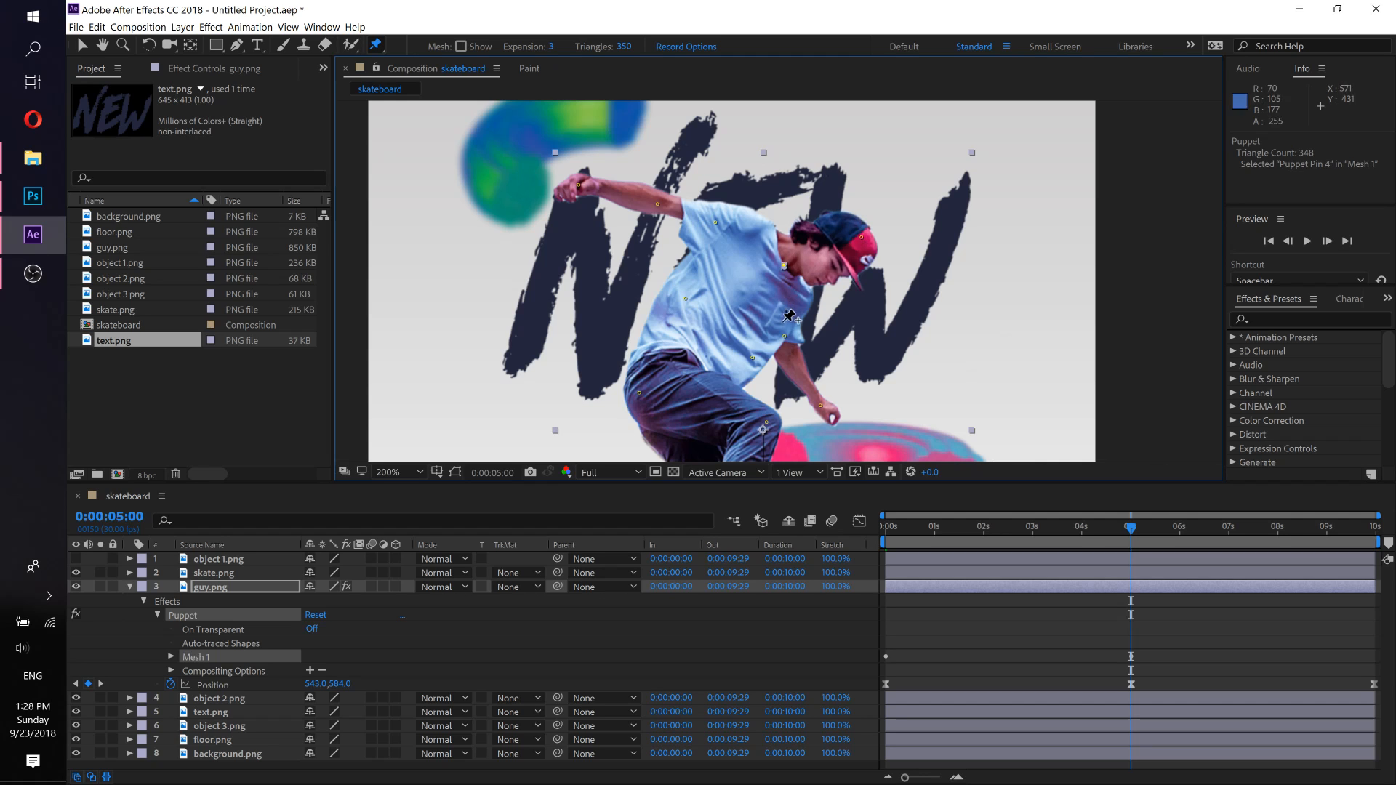
Step: Raise the lowered arm's hand with its Puppet pin and nudge the elbow and shirt pins slightly
drag(767, 323, 709, 238)
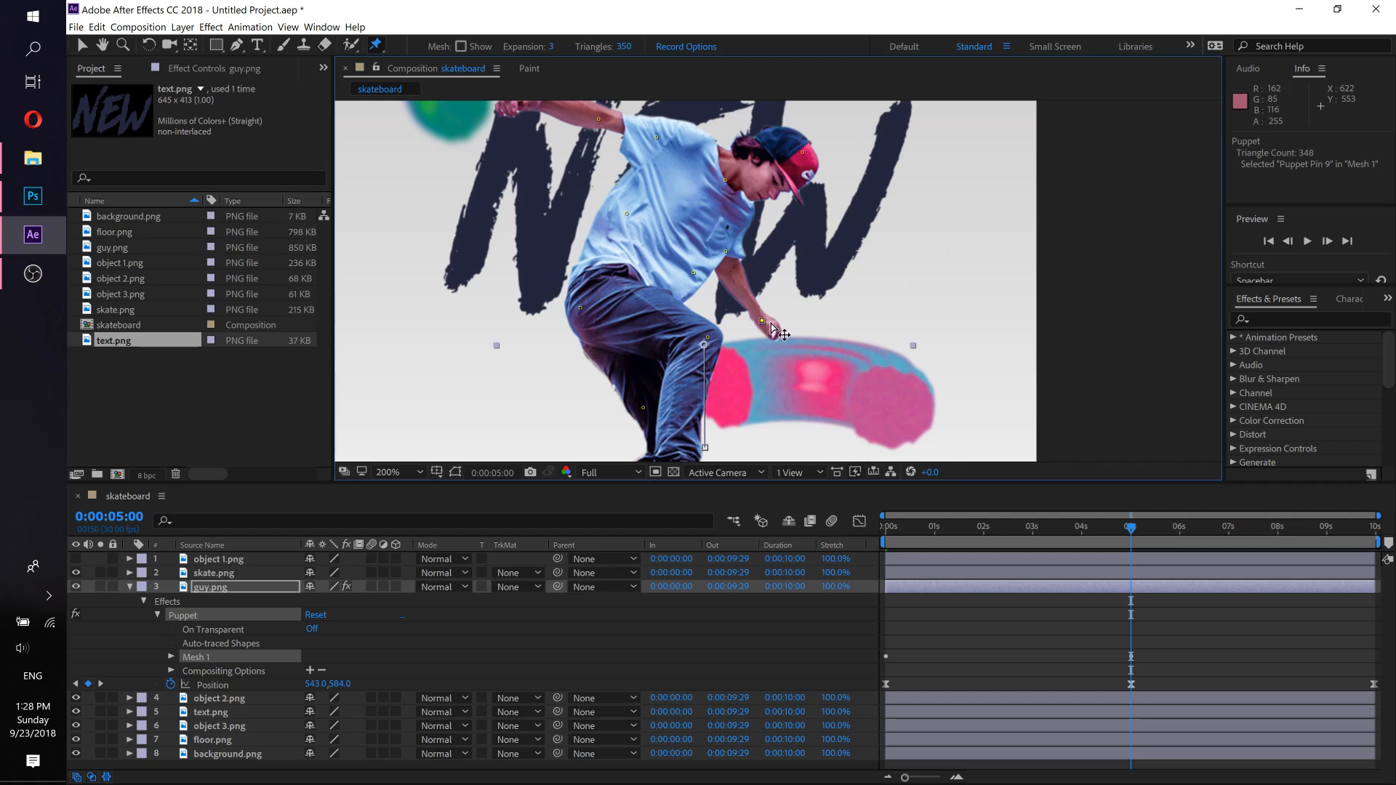
drag(771, 325, 775, 315)
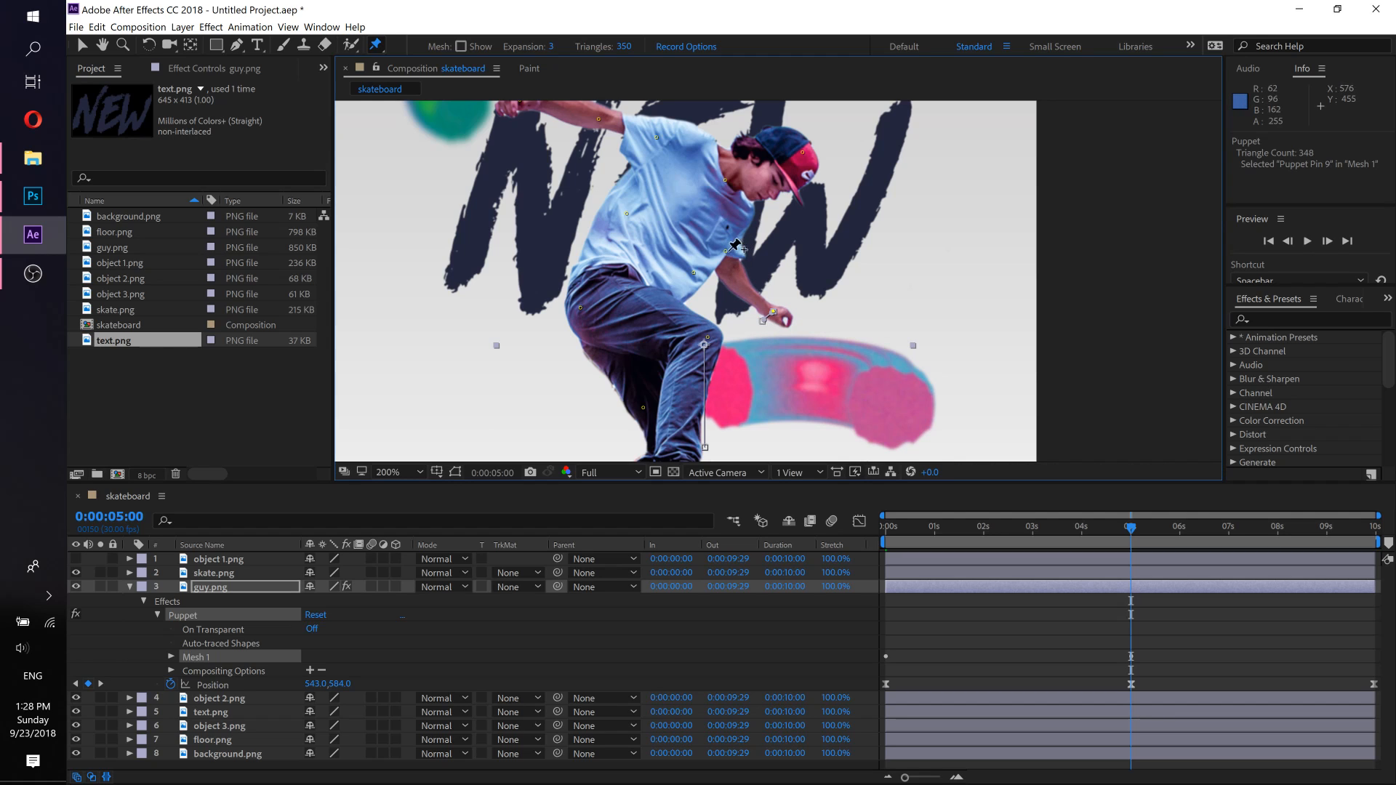
drag(726, 251, 732, 249)
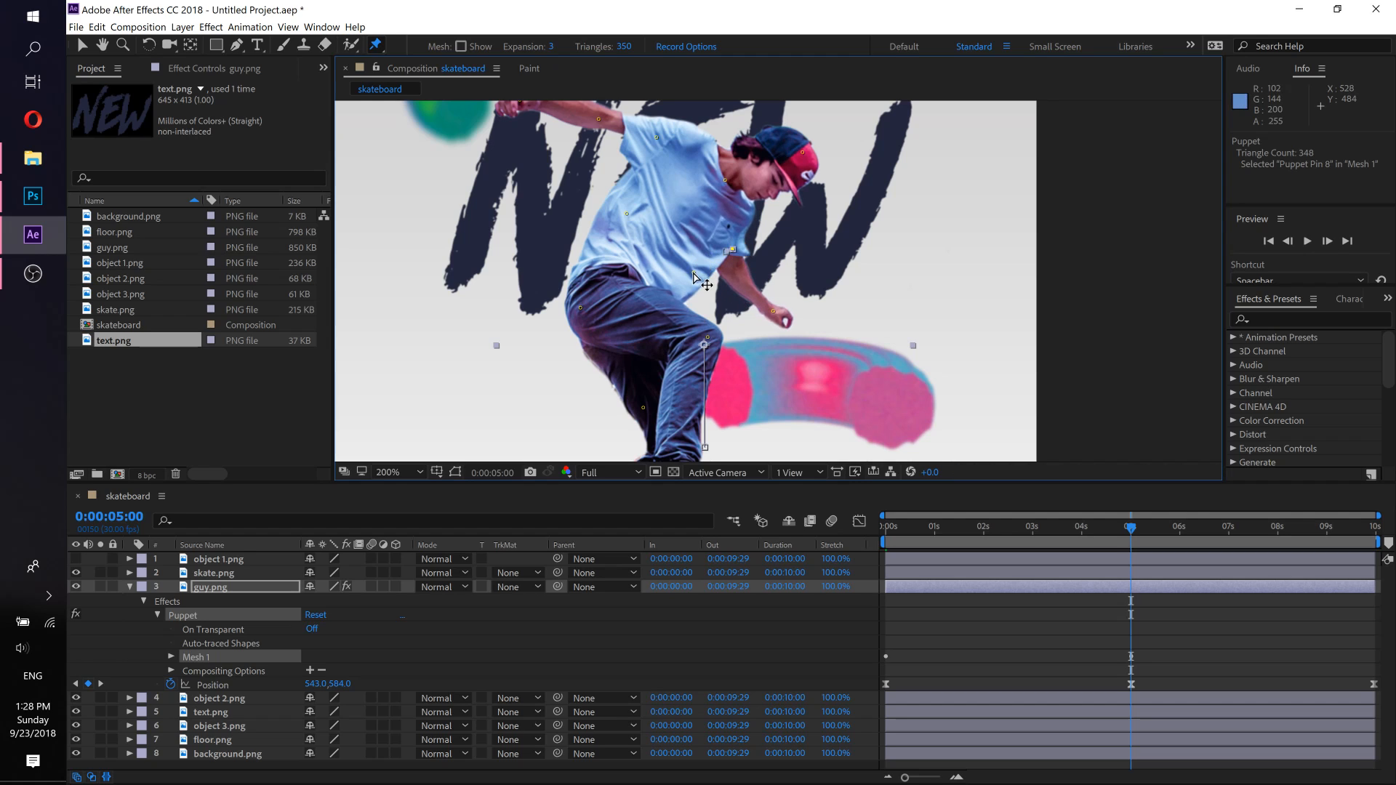
drag(691, 267, 692, 267)
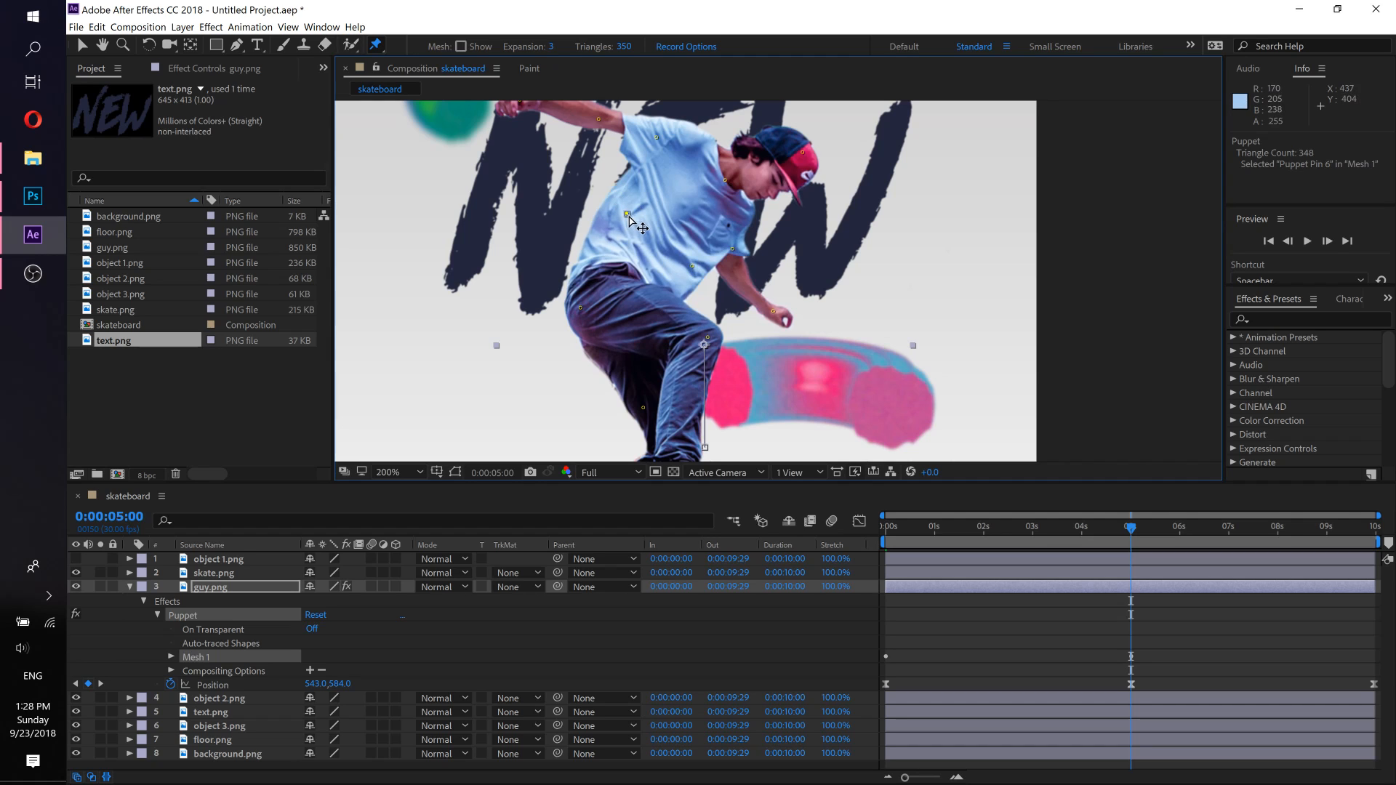
drag(628, 218, 635, 222)
Step: Shift the hip and front knee Puppet pins slightly and move the front shoe's toe and heel pins slightly down
key(space)
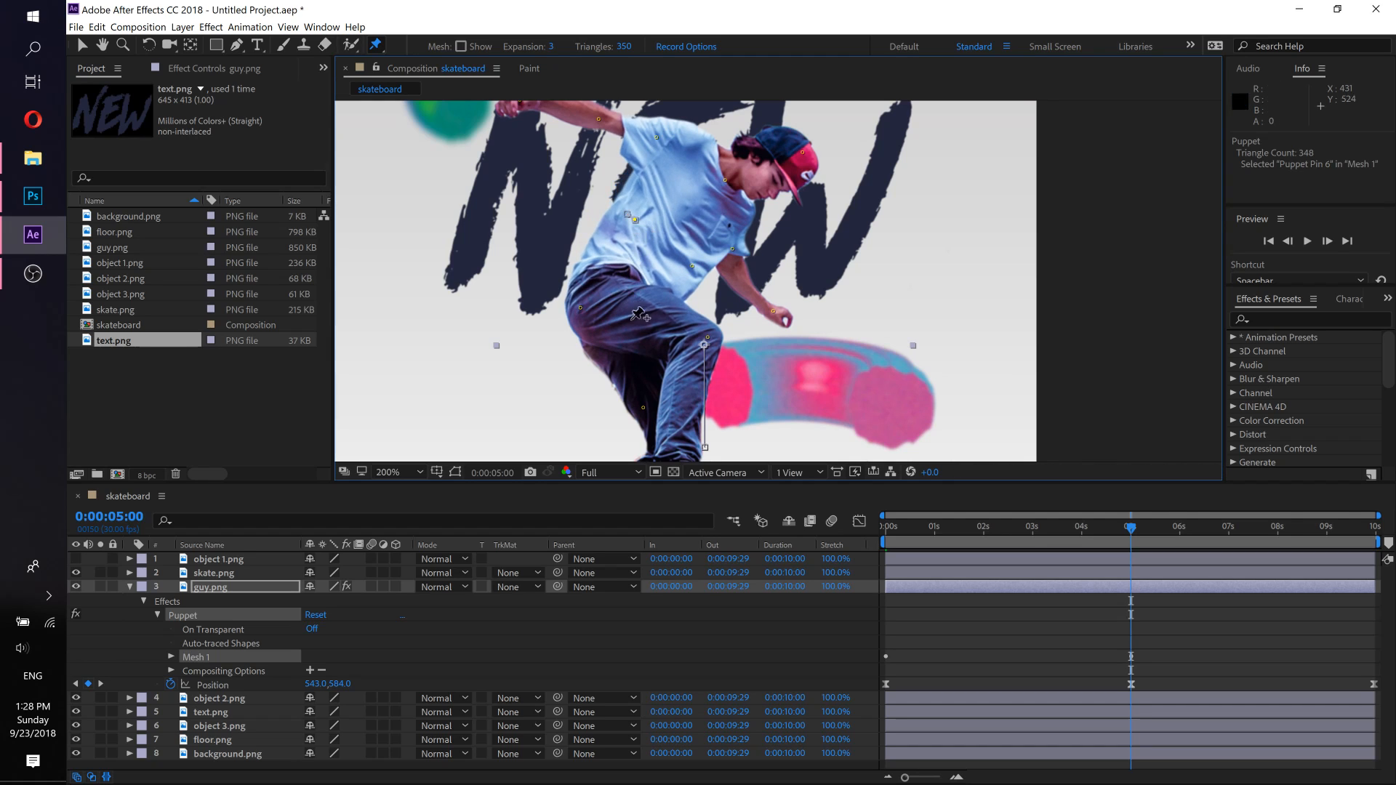
drag(622, 320, 590, 235)
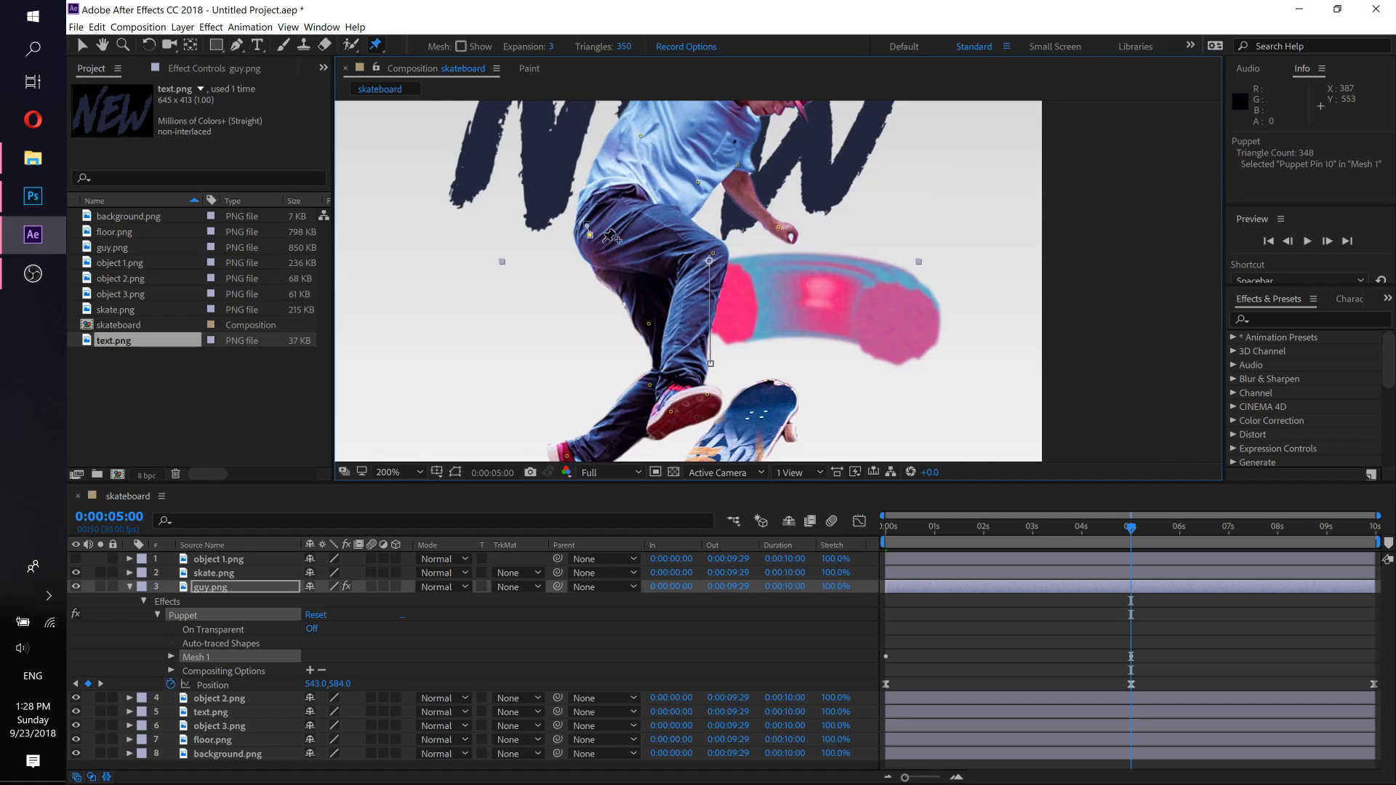
drag(714, 254, 724, 257)
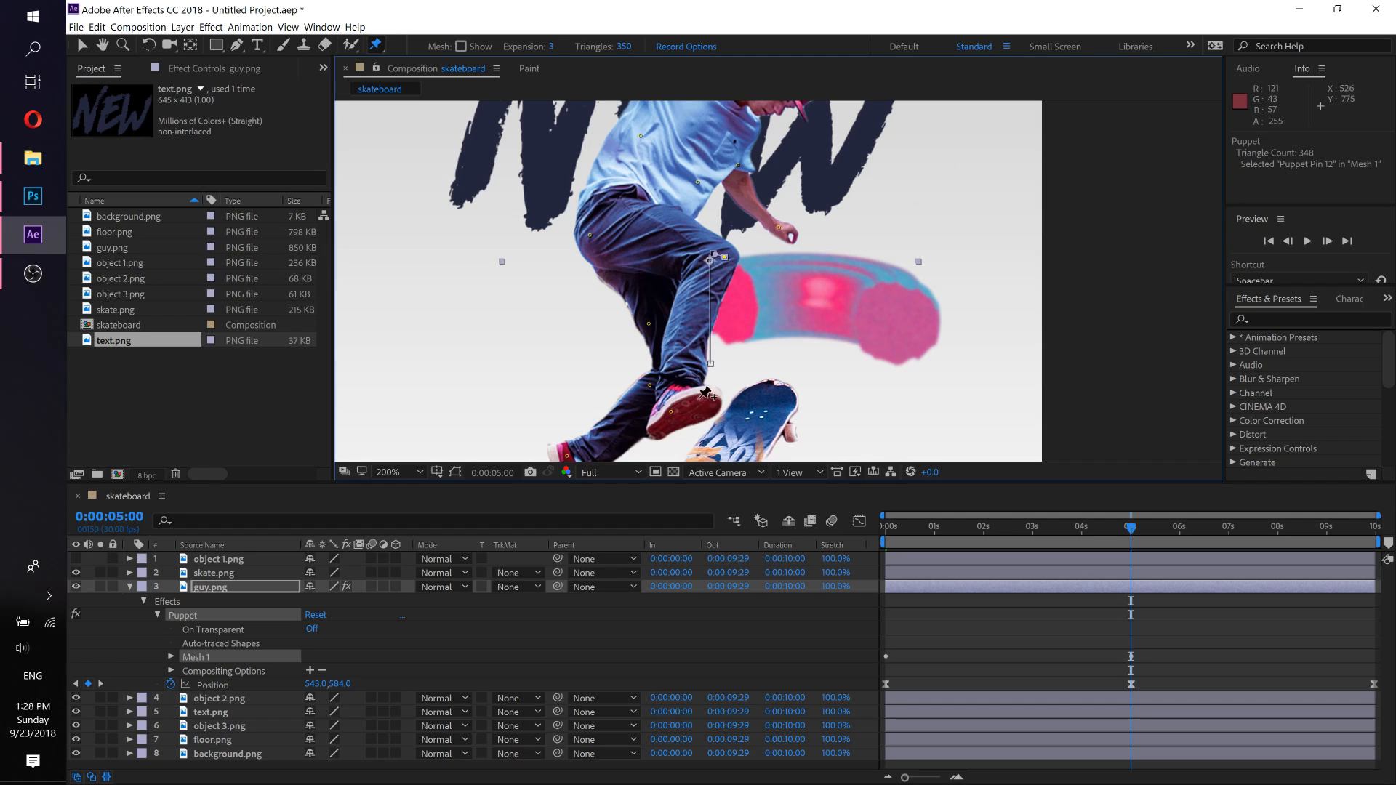
drag(707, 393, 709, 401)
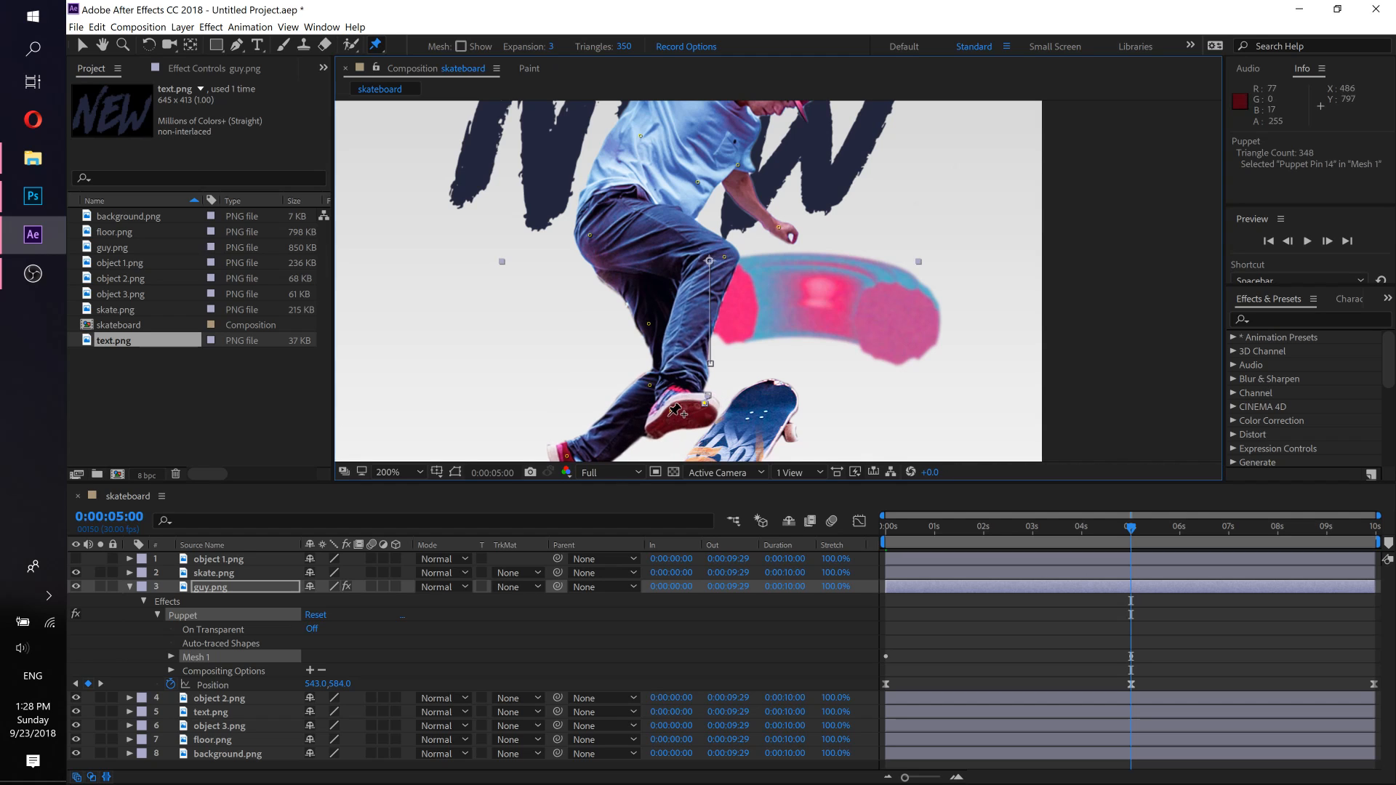
drag(671, 416, 671, 420)
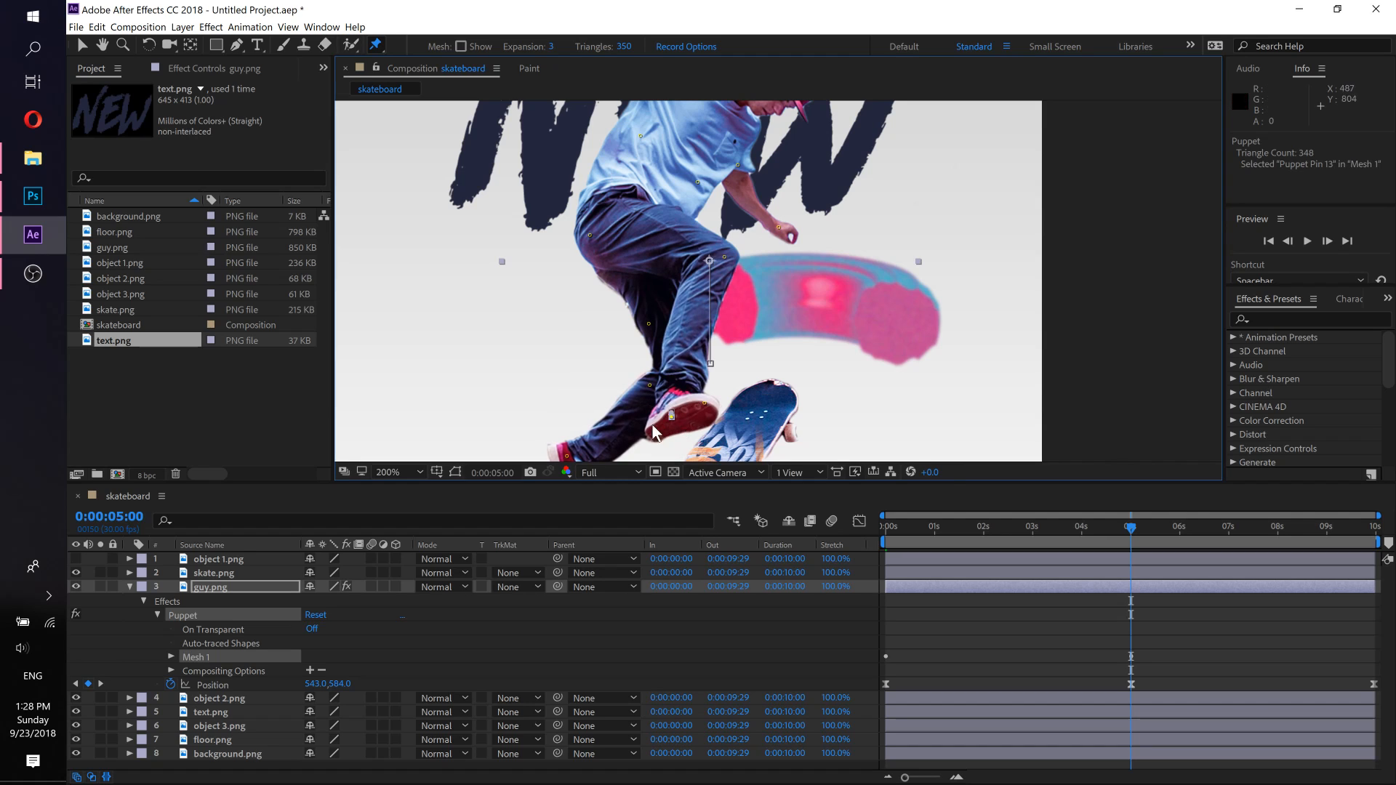
Step: Swing the back shoe's toe toward the skateboard, lower its heel pin slightly, and nudge the back leg's Puppet pins
drag(695, 336, 749, 243)
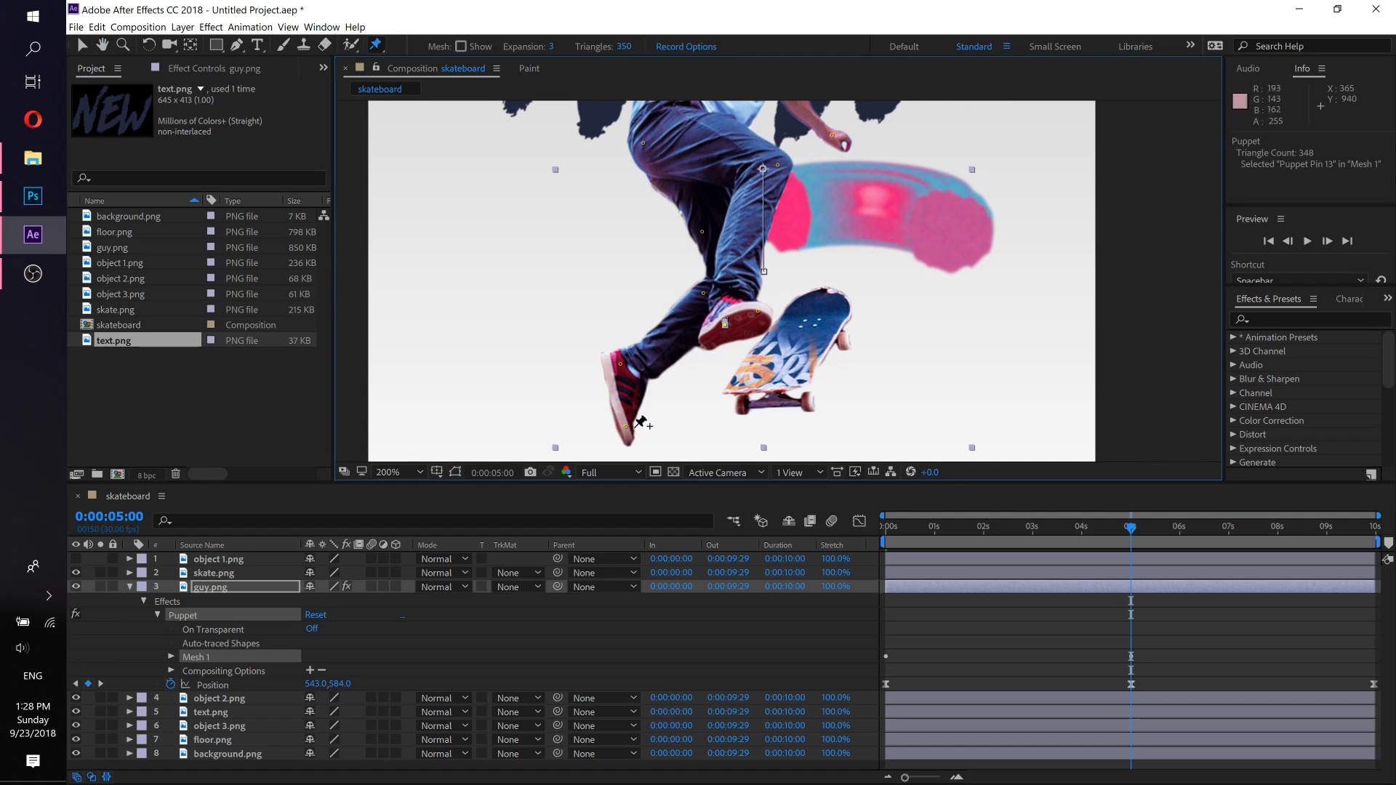
drag(627, 428, 646, 419)
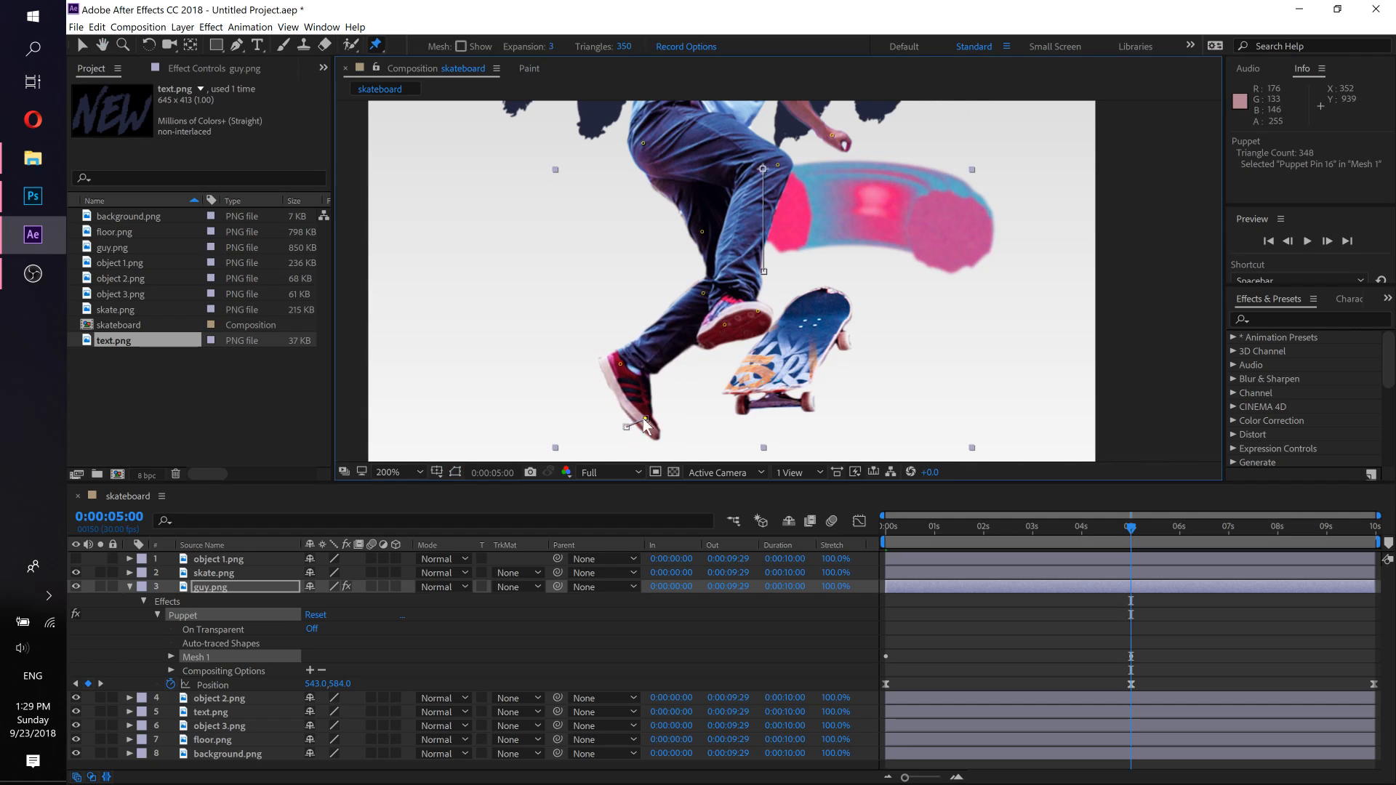
drag(623, 358, 622, 369)
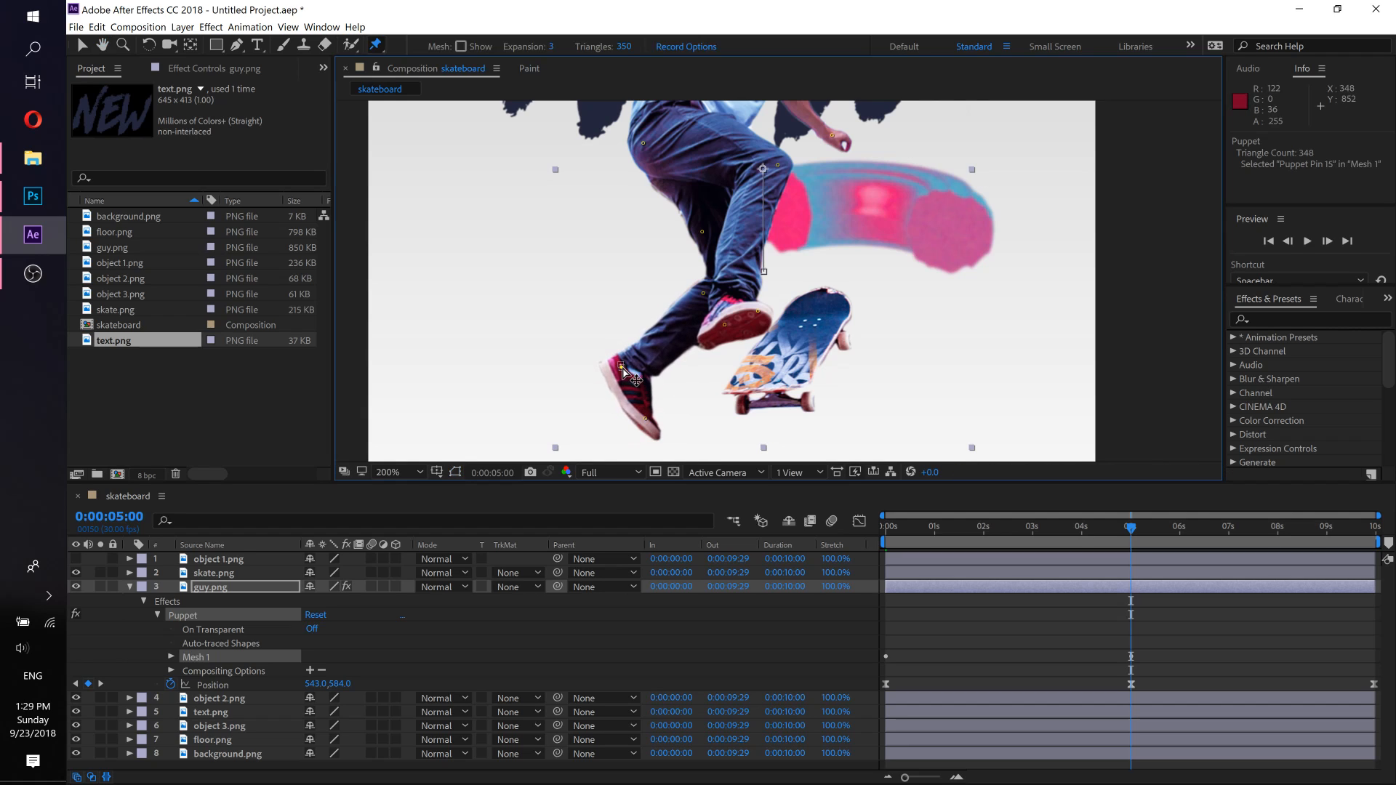
drag(704, 234, 706, 233)
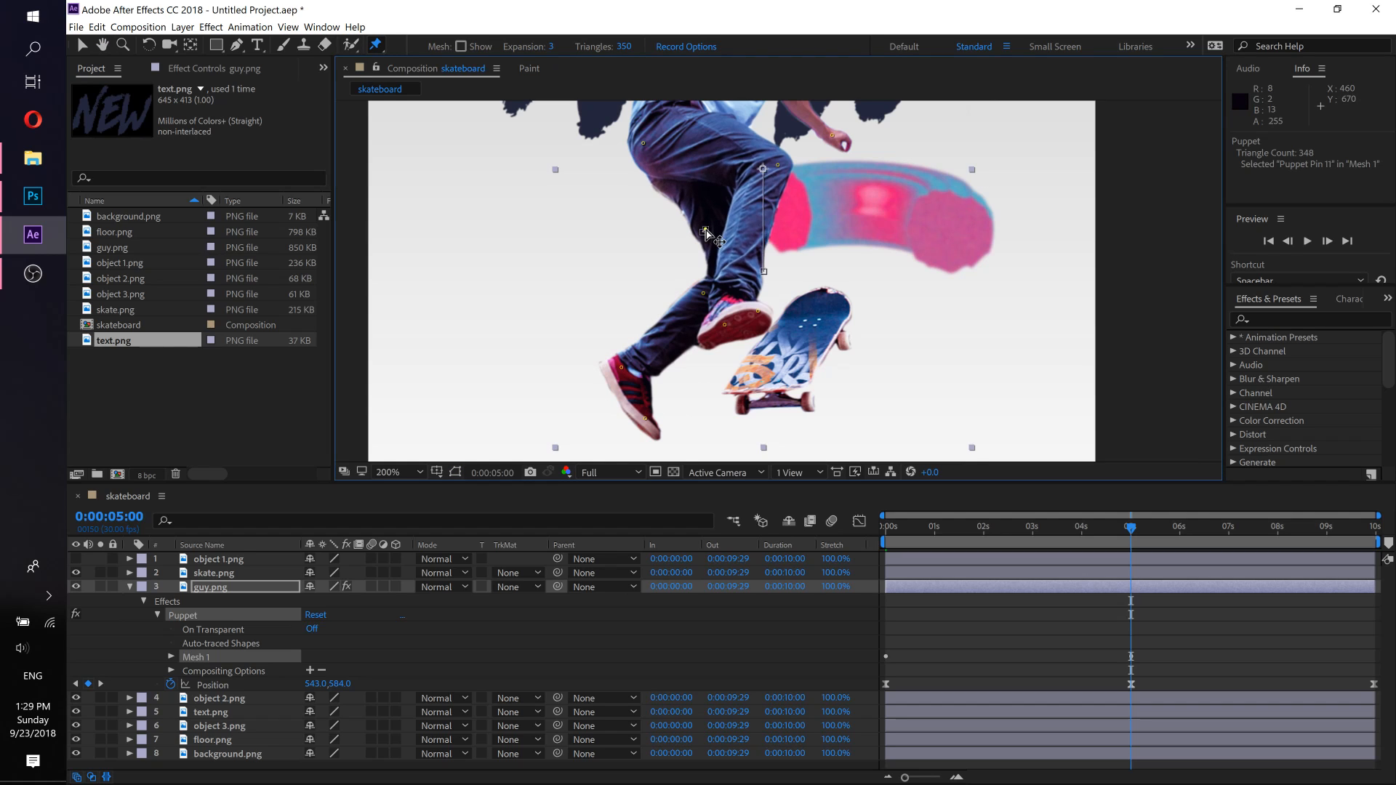
click(703, 293)
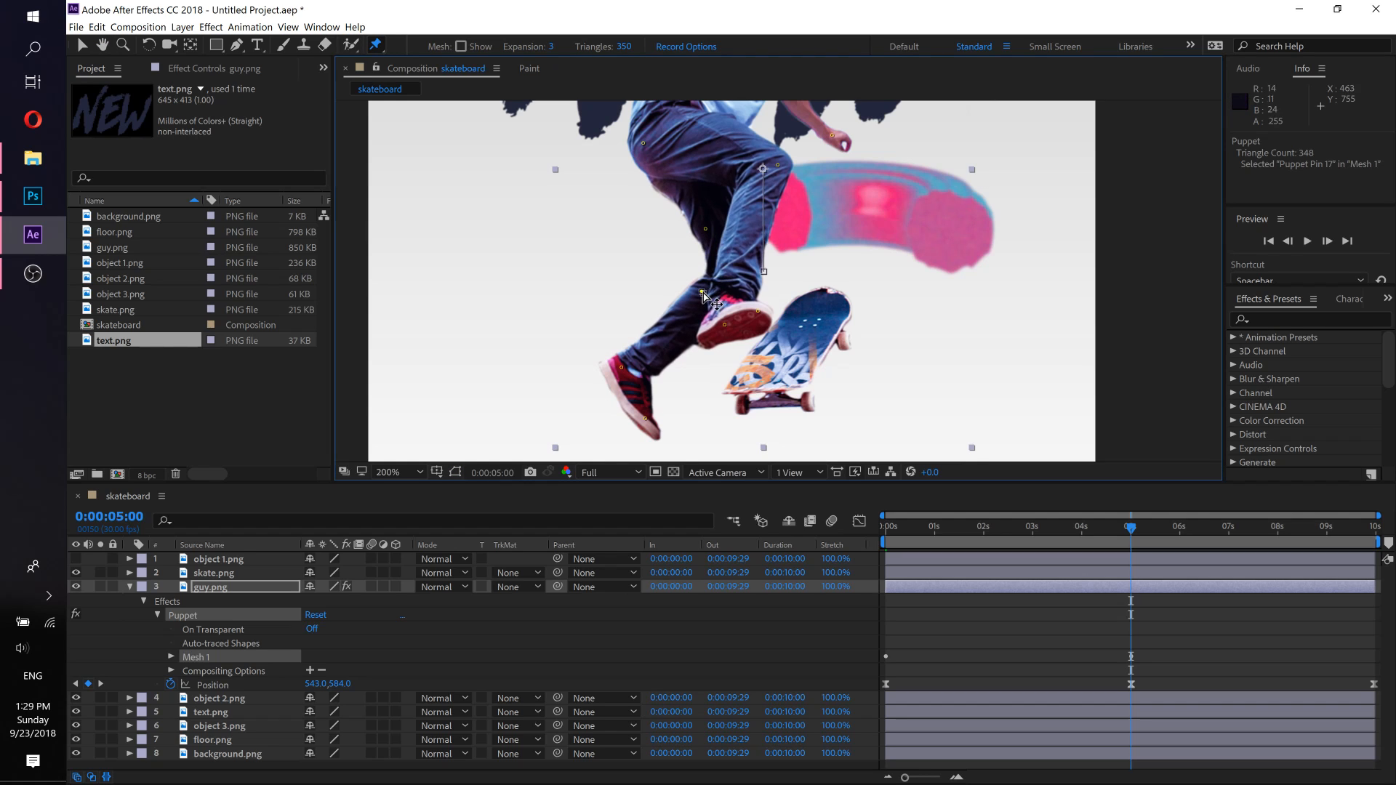
drag(703, 293, 703, 295)
Step: Preview the skater's Puppet animation from the start of the composition with the whole figure in view
scroll(765, 237, down, 1)
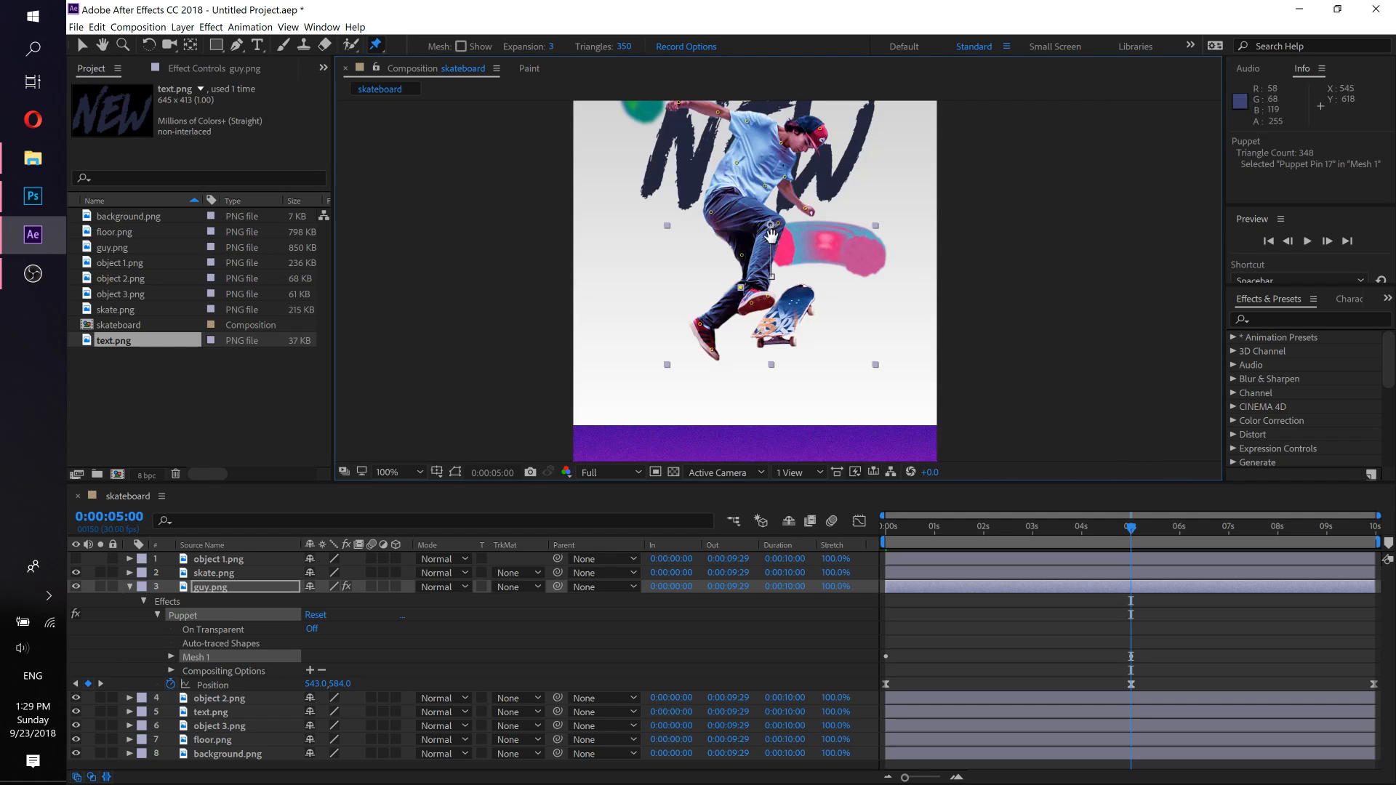
key(space)
drag(769, 234, 747, 266)
drag(1136, 531, 828, 534)
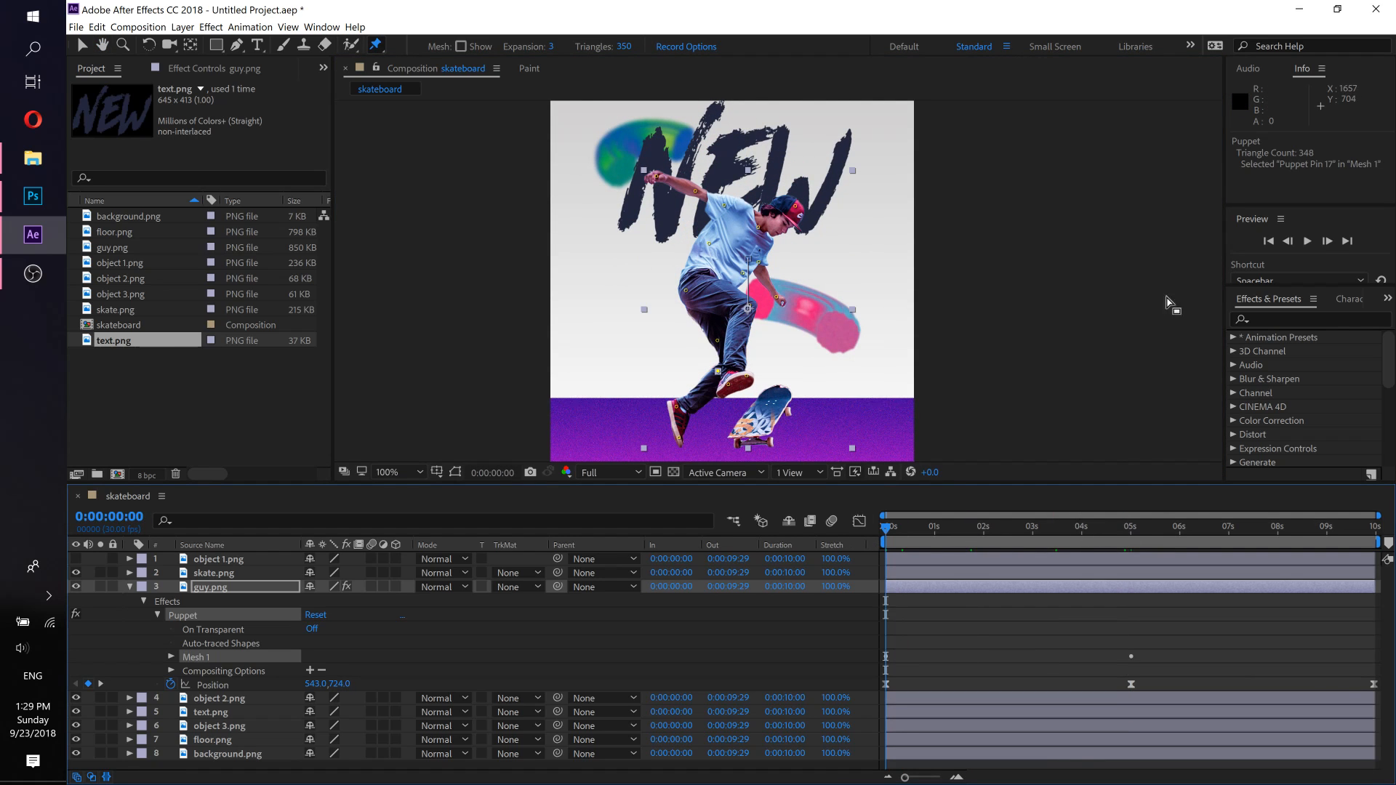
click(1304, 242)
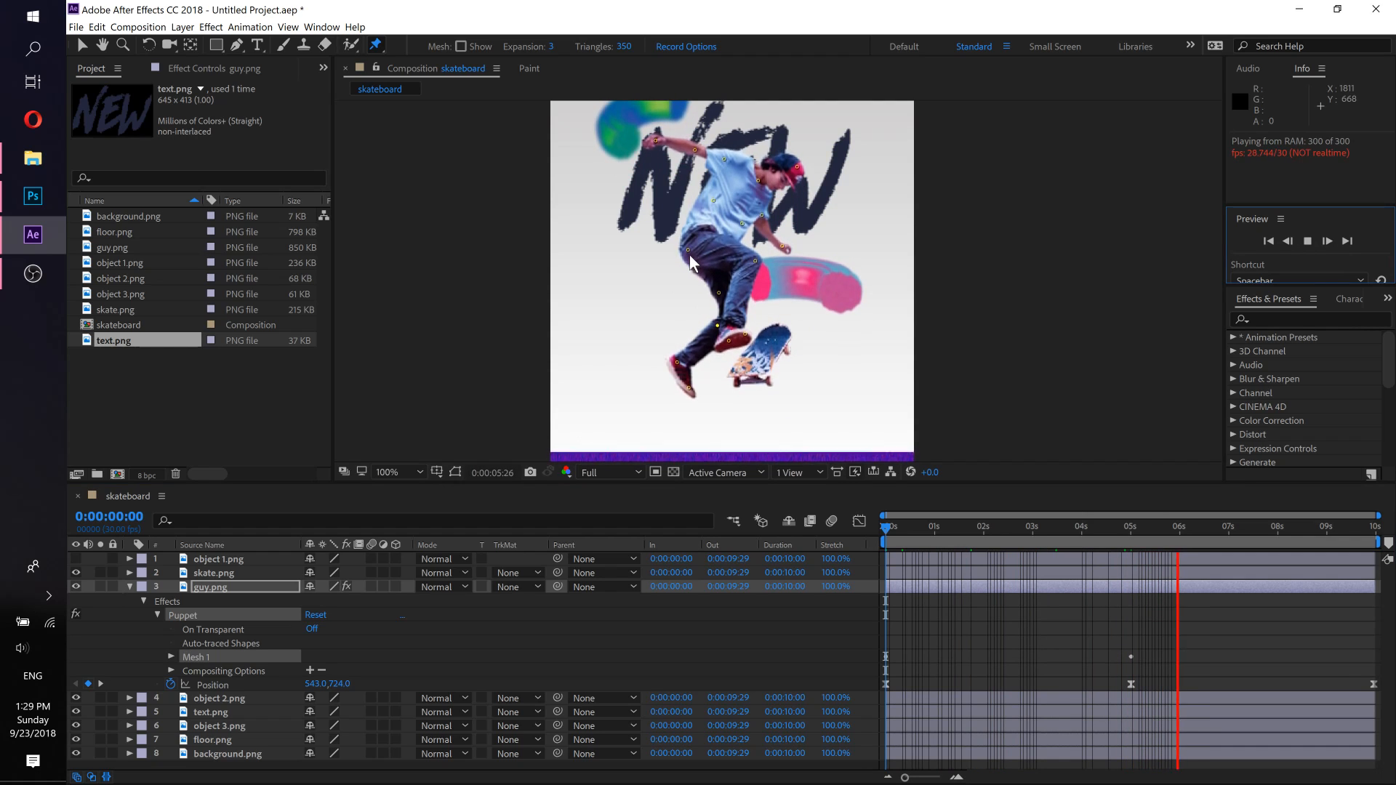
key(space)
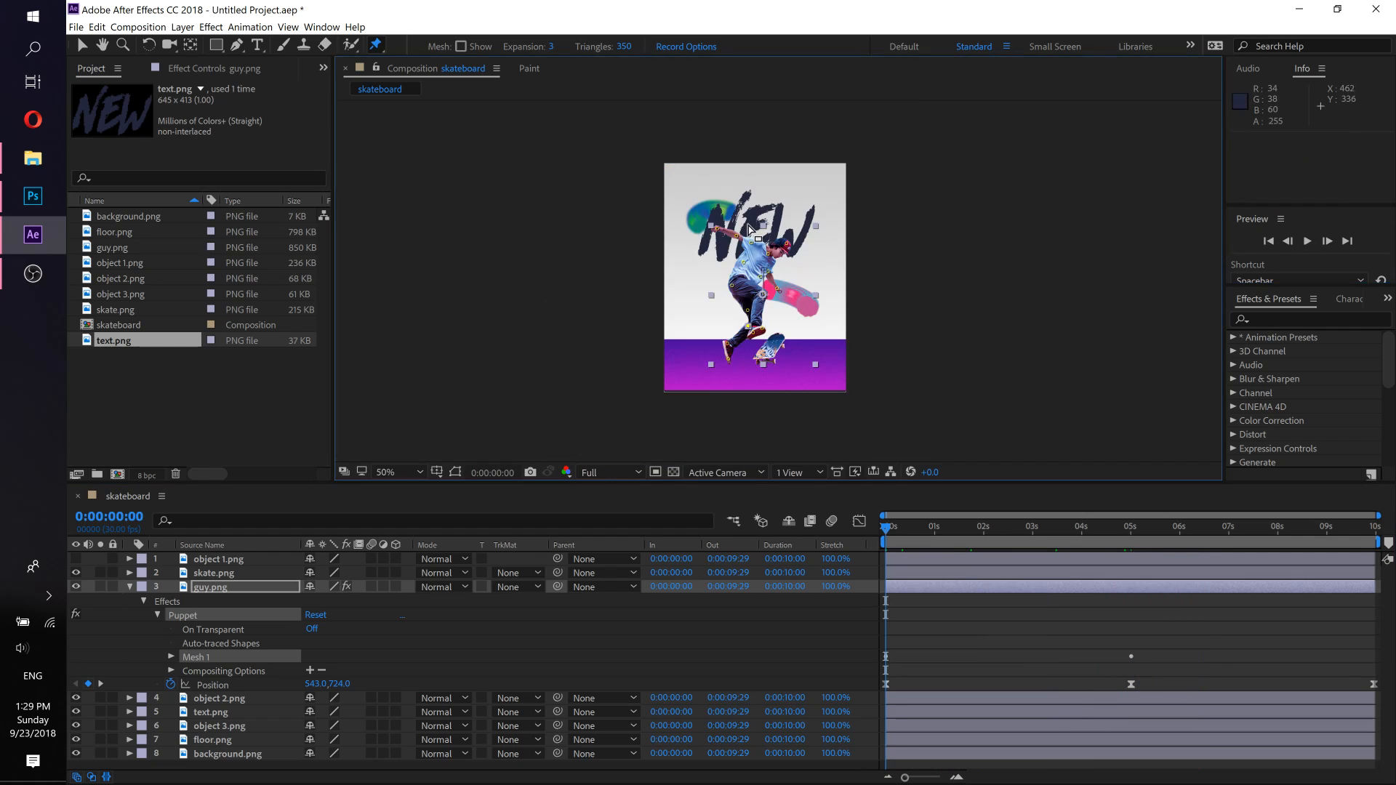
key(period)
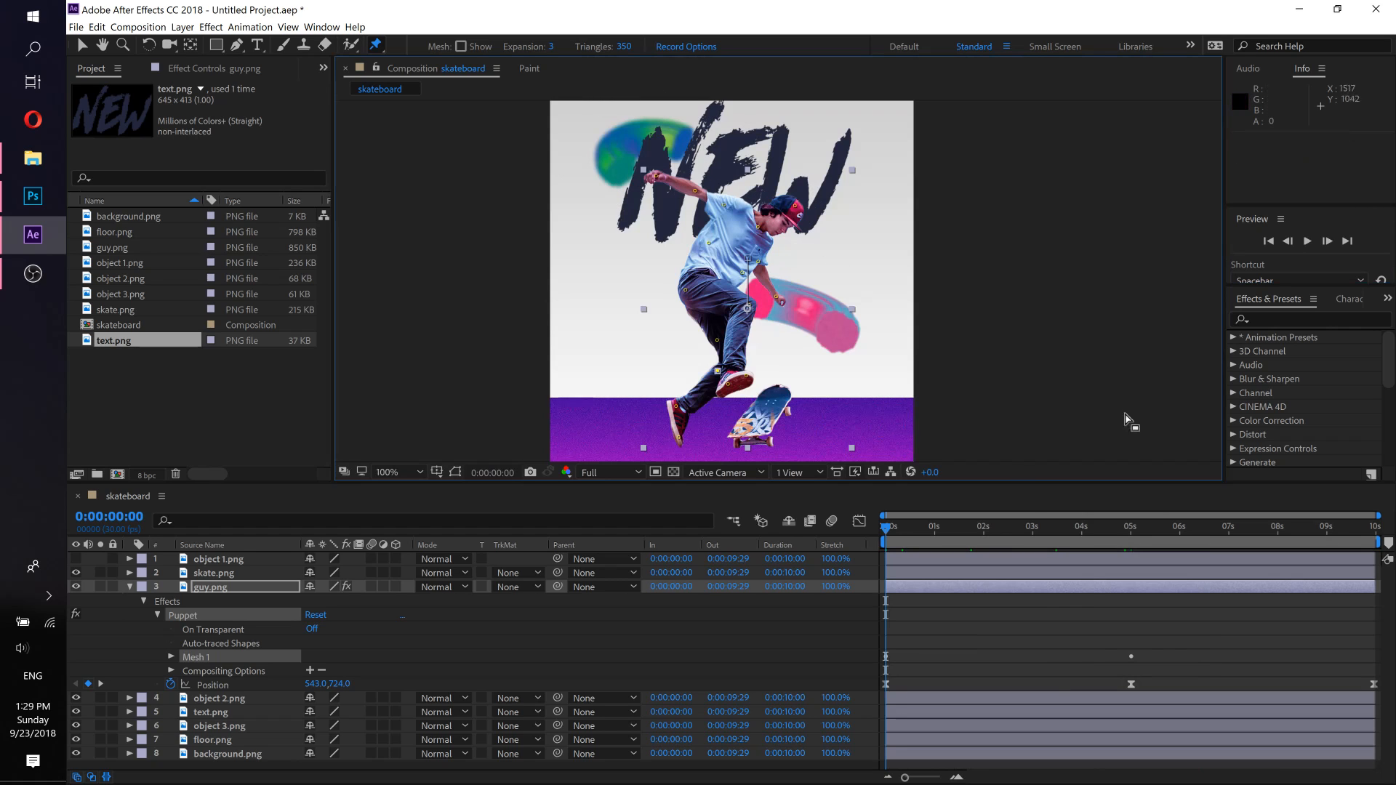
key(space)
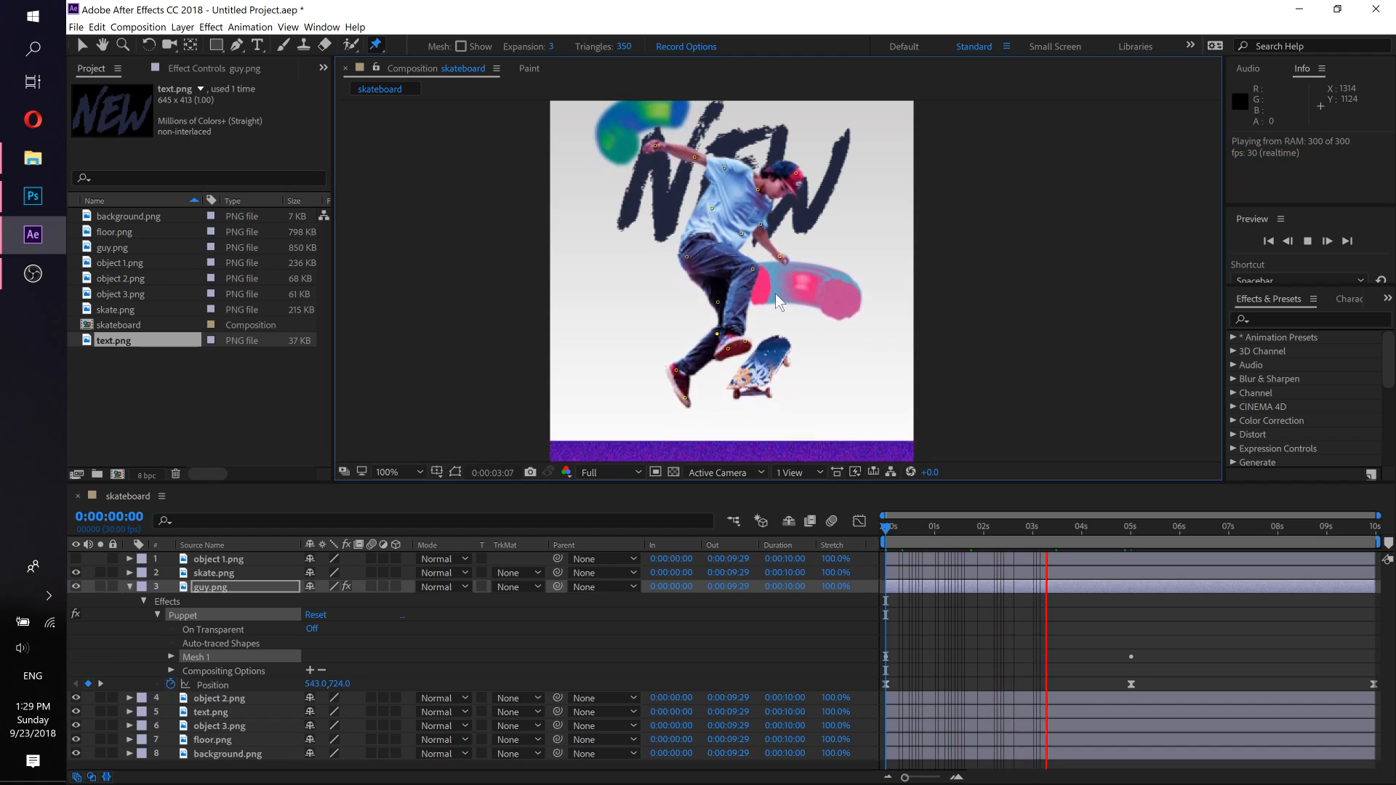
key(space)
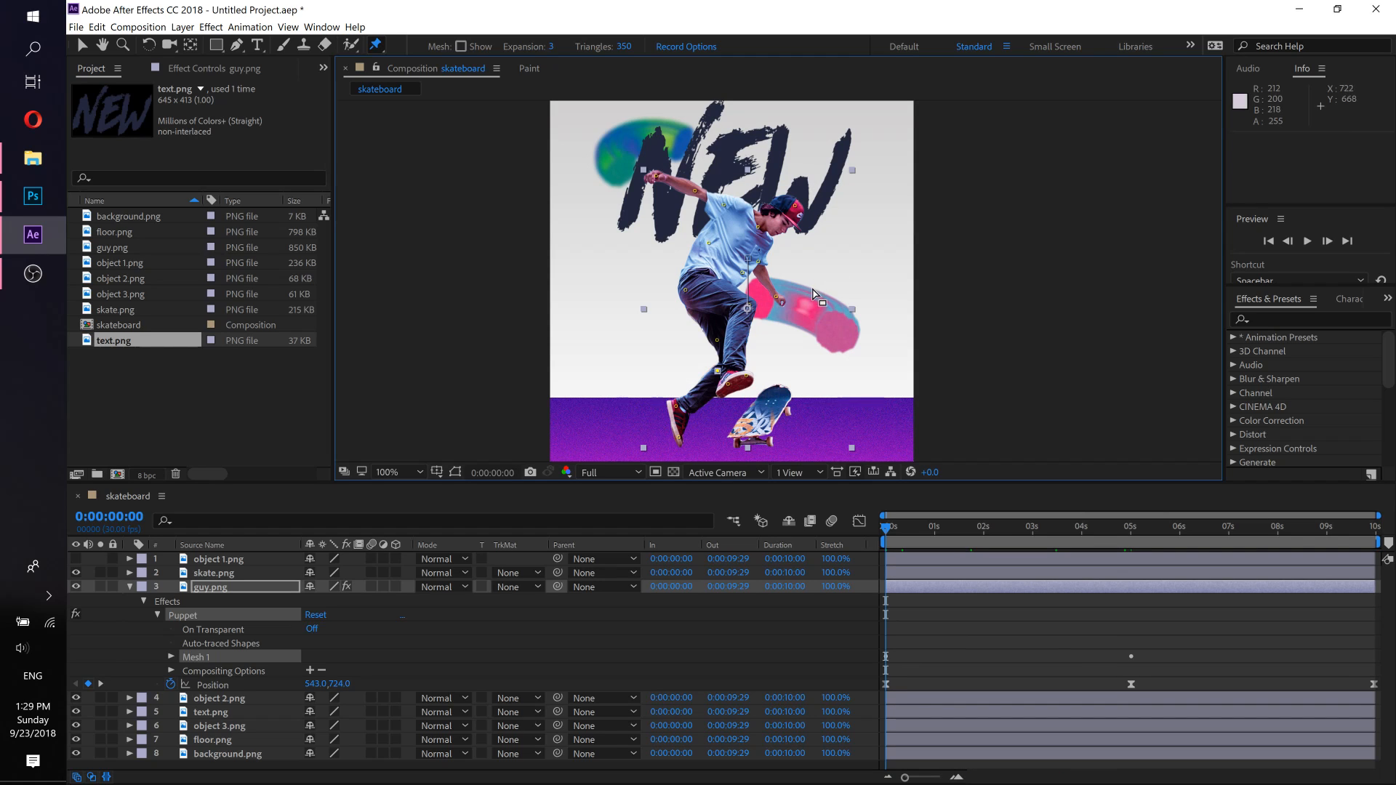
scroll(775, 305, down, 2)
scroll(774, 318, up, 2)
key(space)
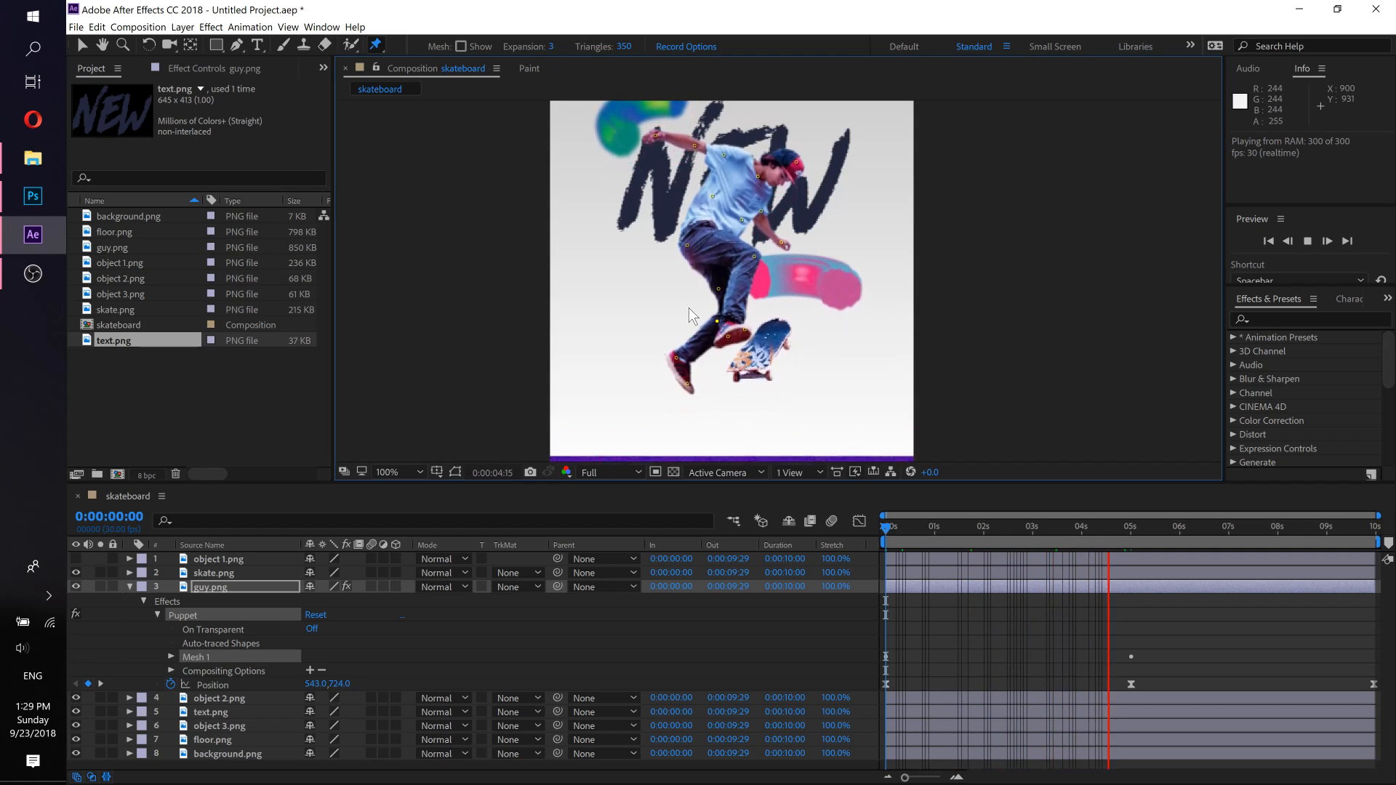
key(space)
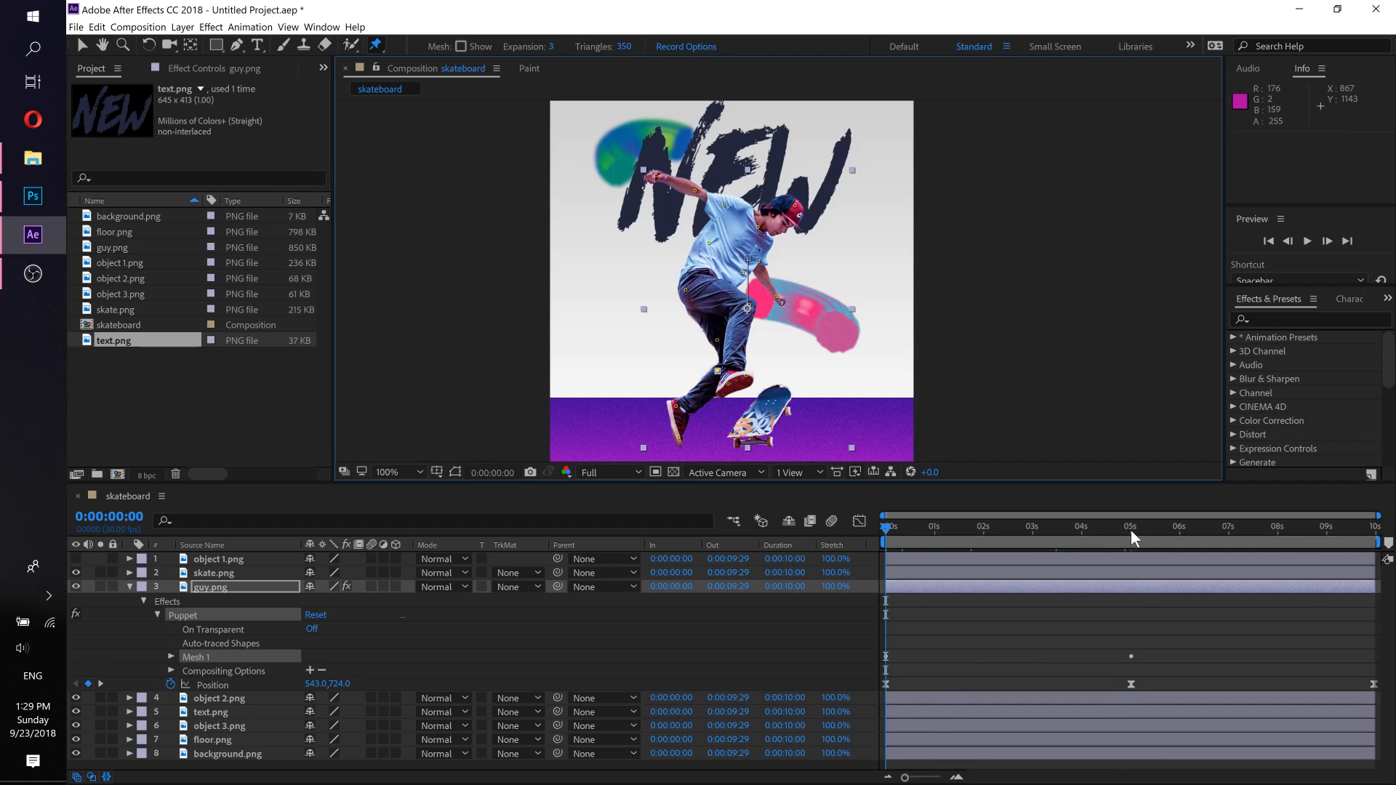
Step: At 0:00:05:00, lower the skater's raised back hand slightly with its Puppet pin
click(1132, 531)
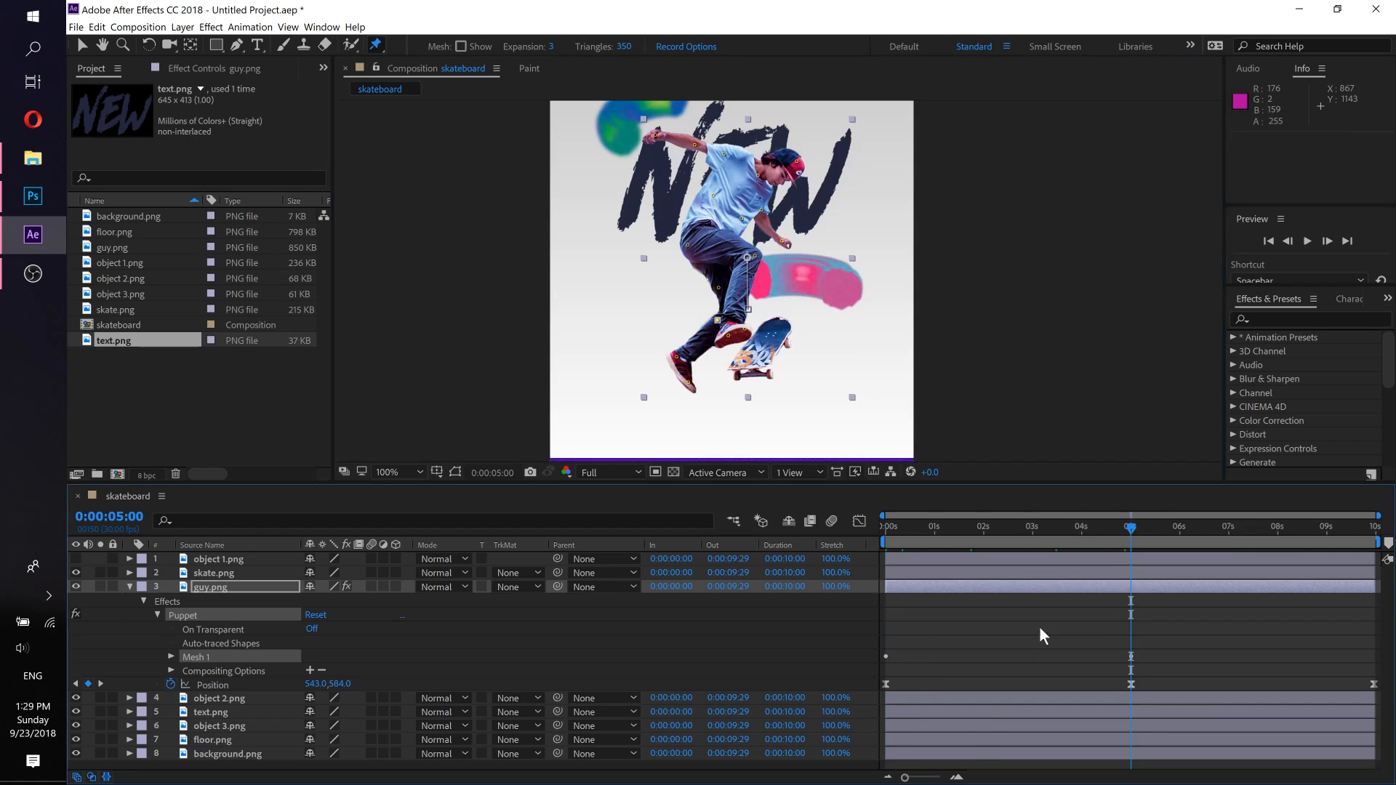
scroll(650, 167, up, 1)
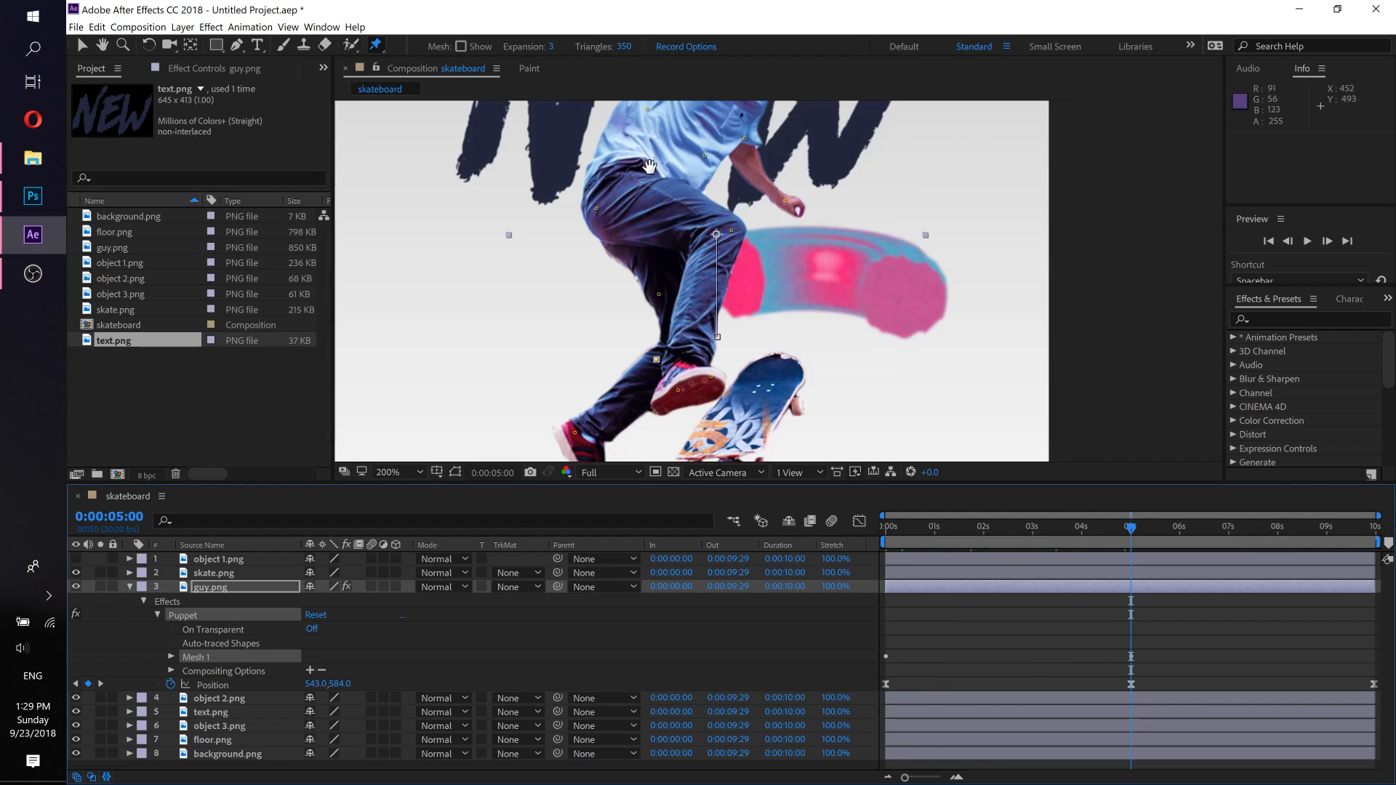
key(space)
drag(639, 119, 771, 337)
scroll(736, 235, up, 1)
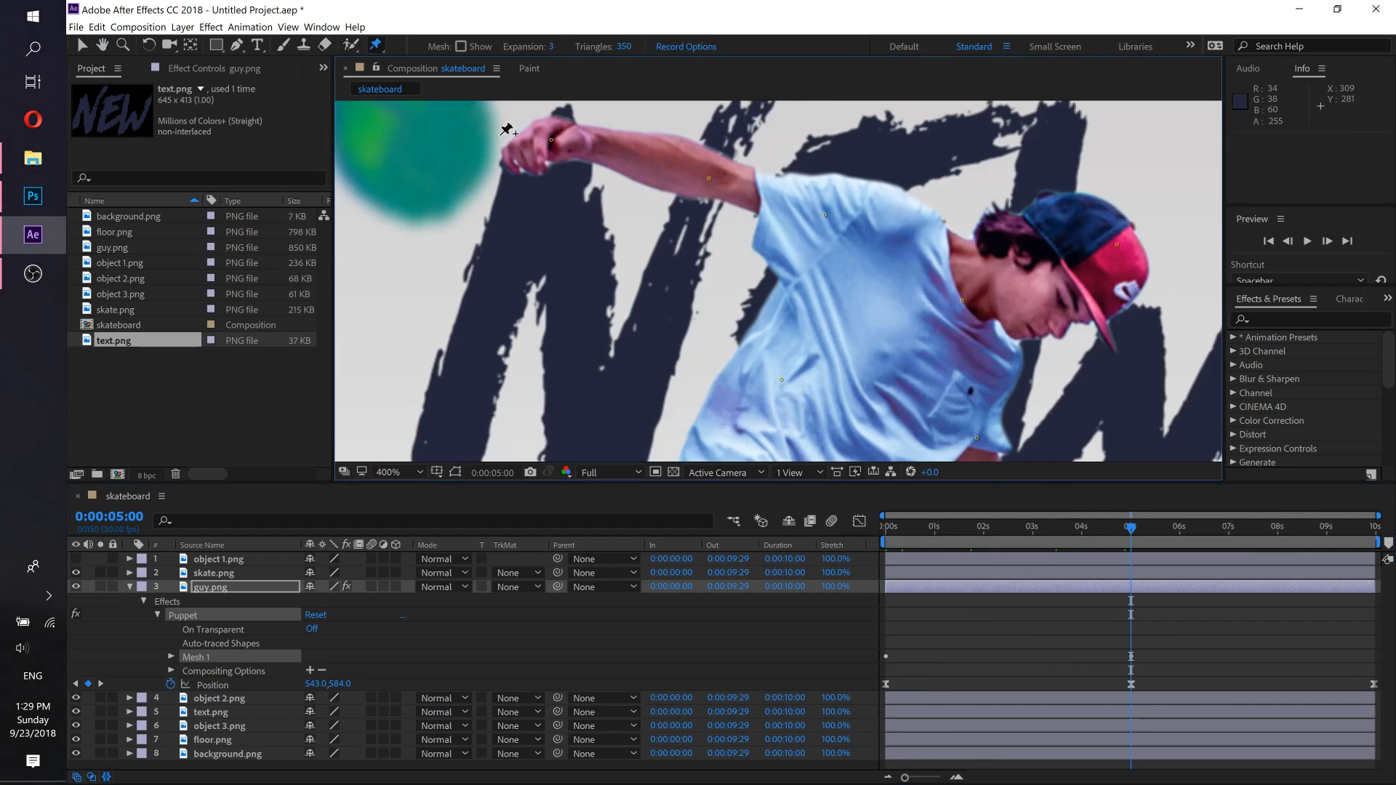
drag(550, 142, 549, 179)
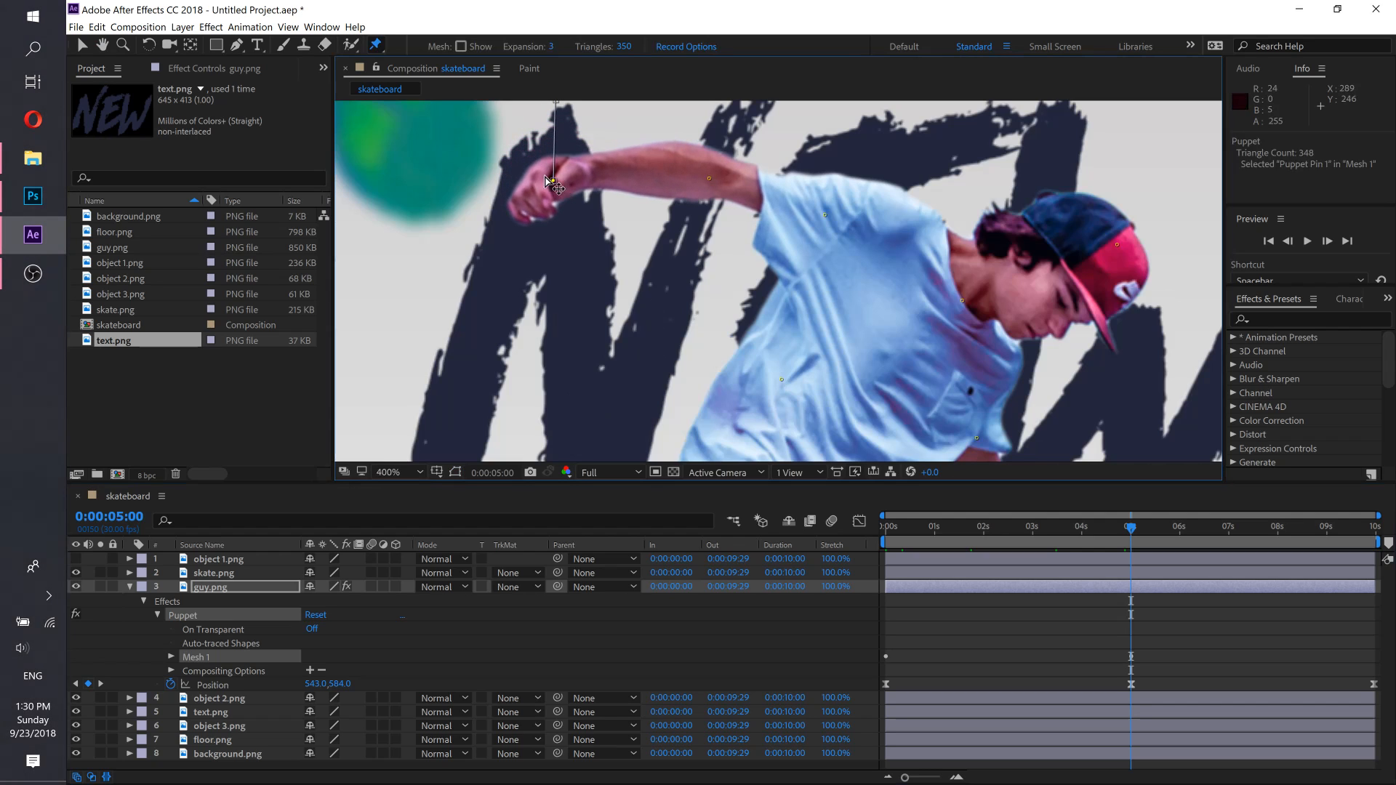
Step: Tilt the skater's head slightly down with the cap's Puppet pin and raise the front hand's pin slightly
key(space)
drag(933, 294, 597, 238)
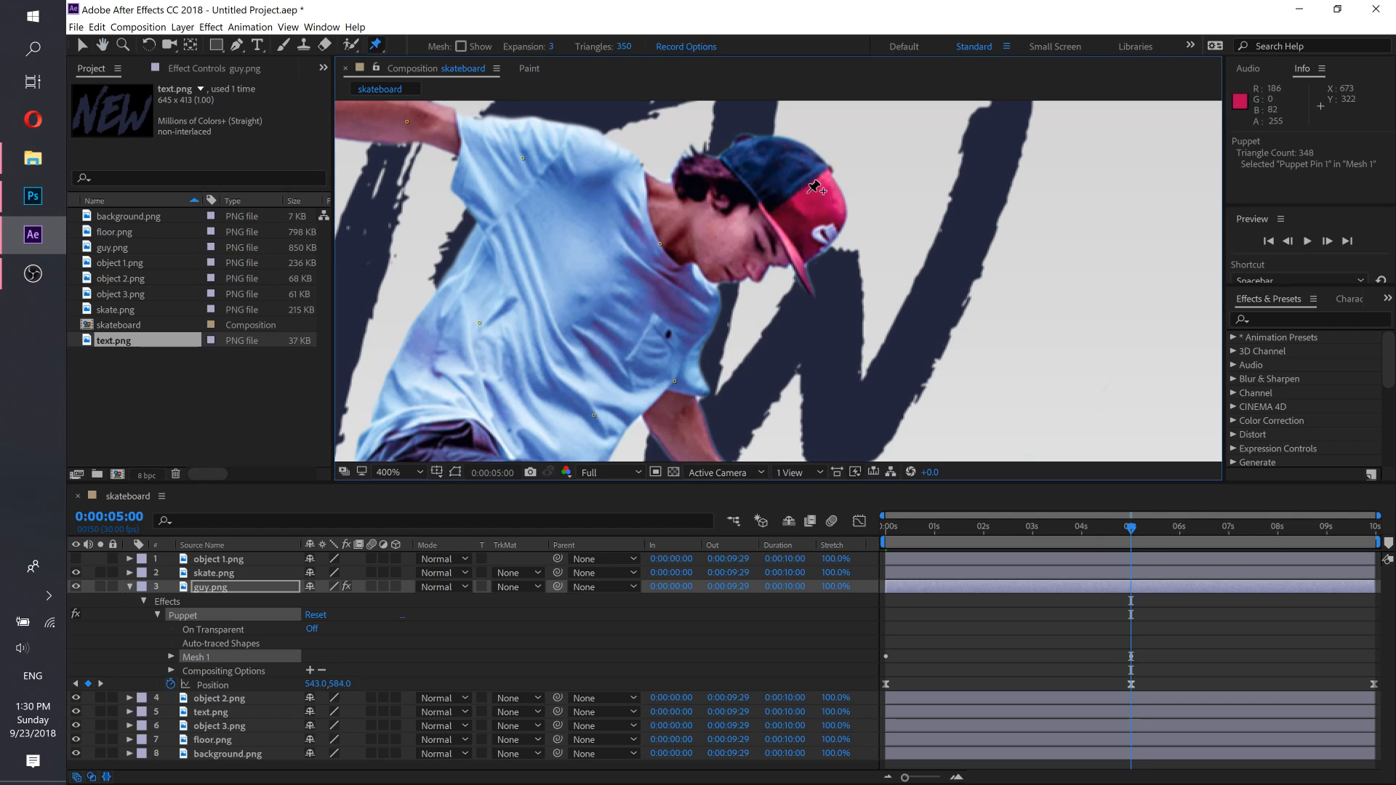
drag(816, 191, 820, 207)
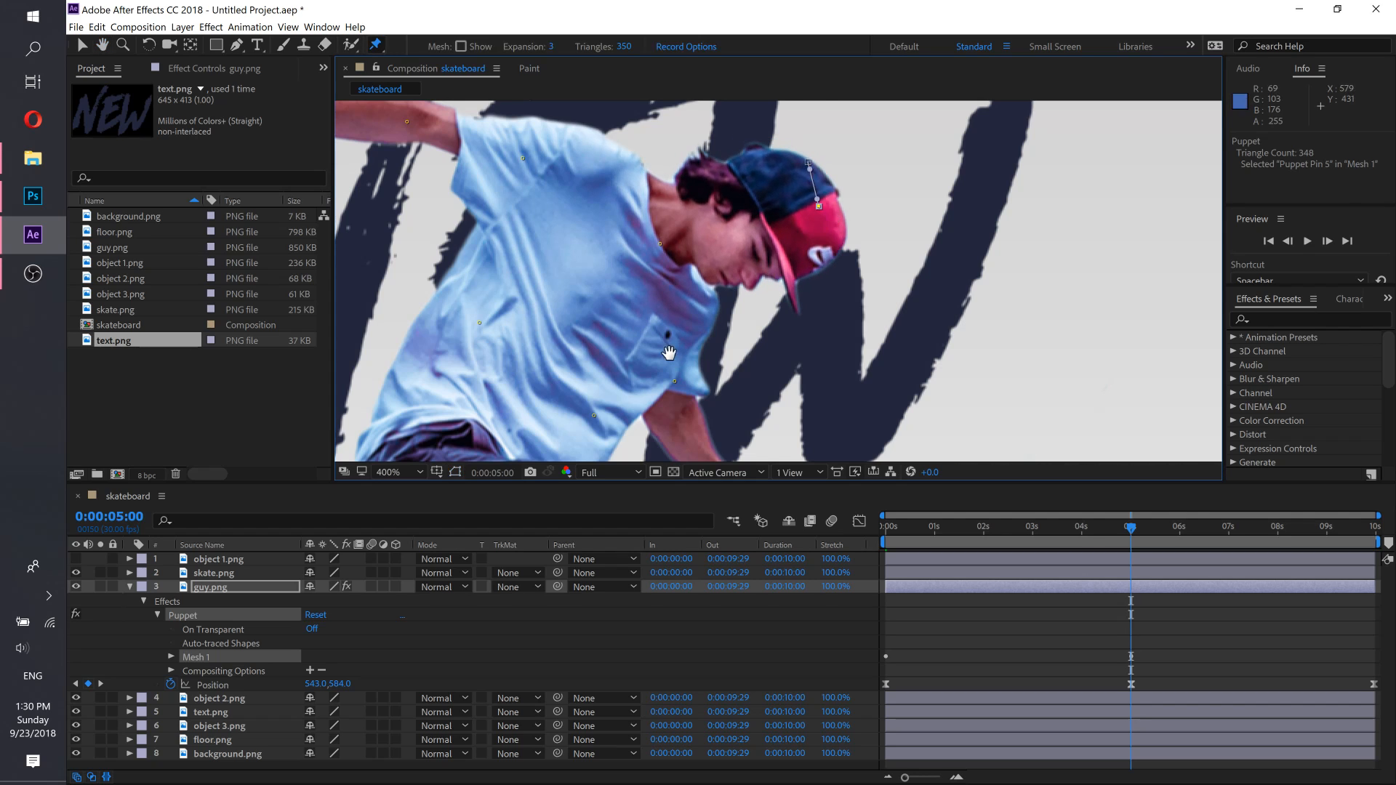
key(space)
drag(667, 349, 665, 164)
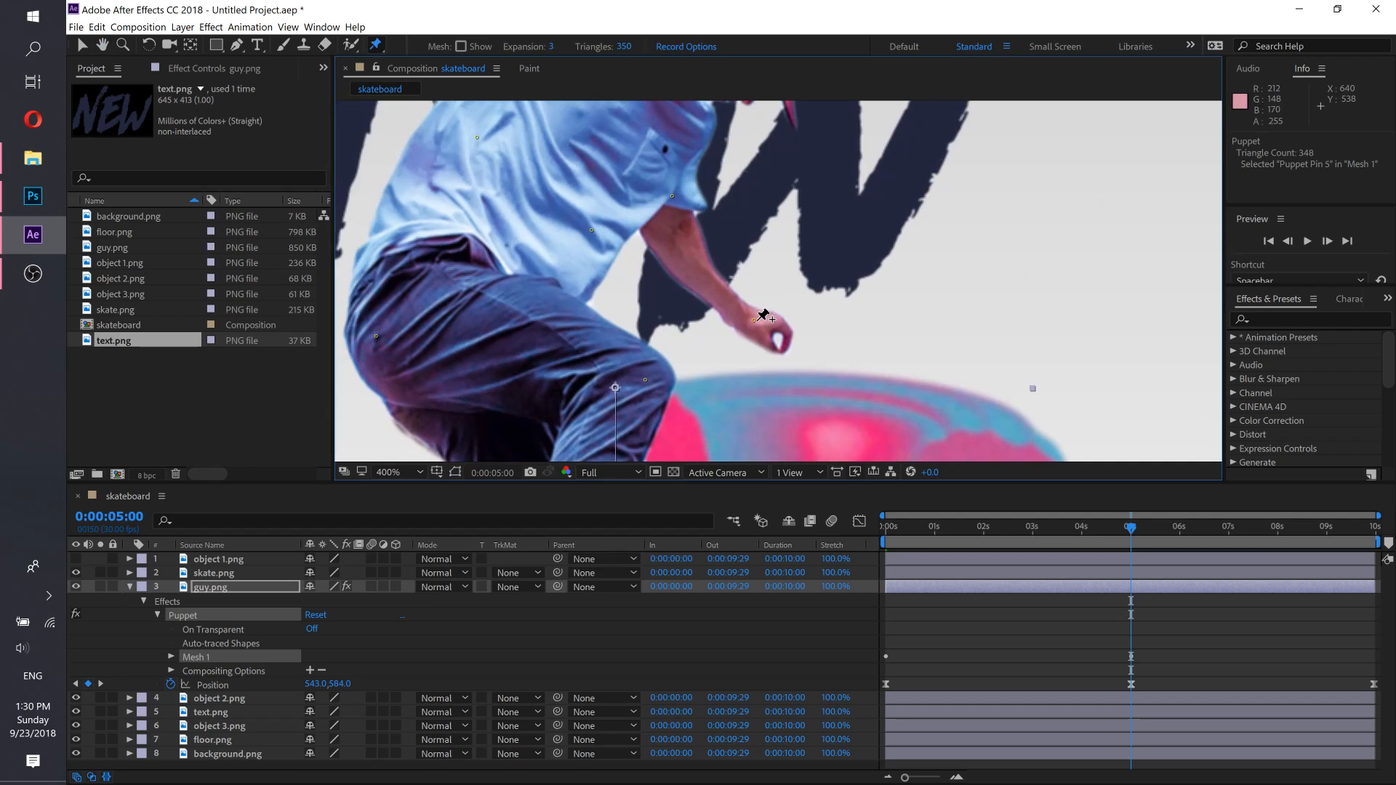
drag(753, 322, 761, 309)
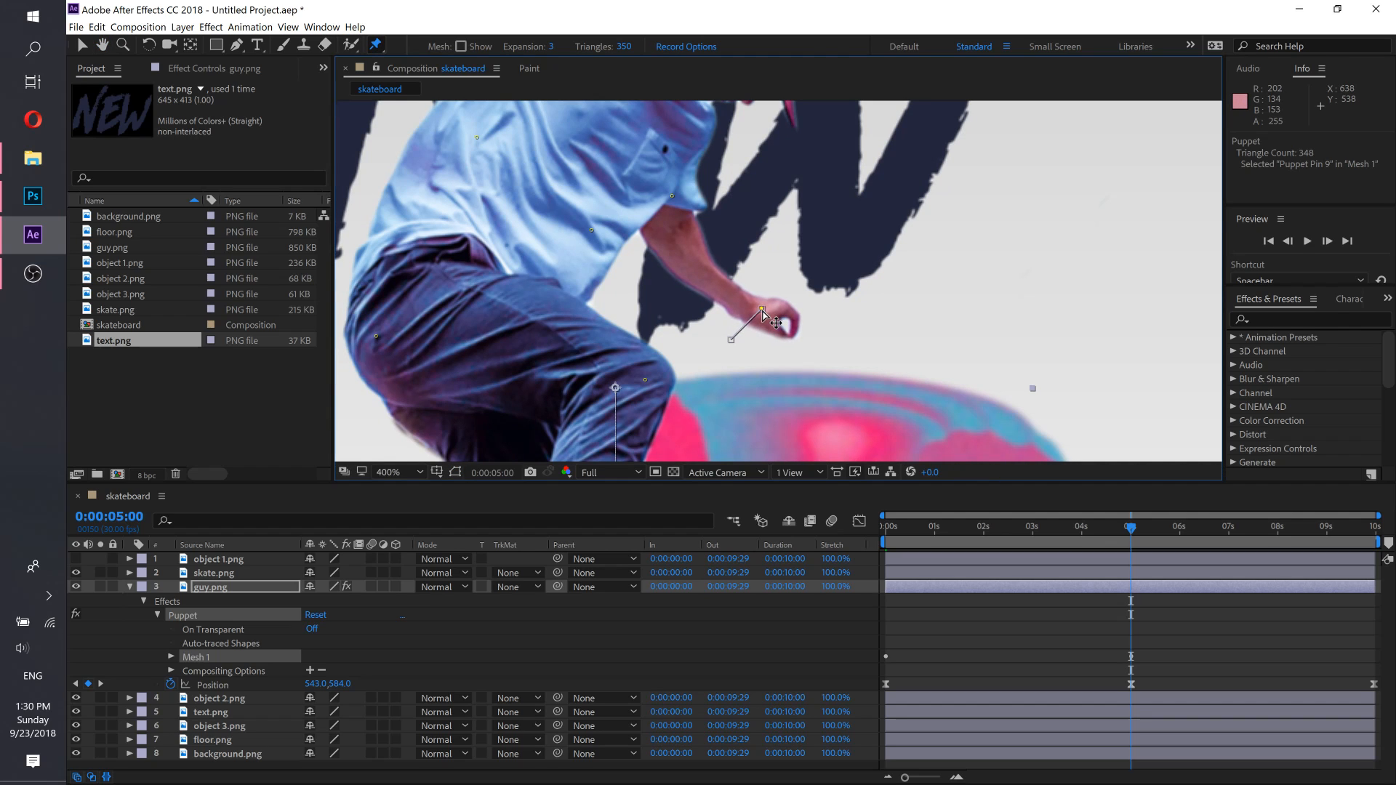
Step: Swing the back shoe's toe slightly up and toward the skateboard with its Puppet pin
key(space)
drag(606, 327, 711, 179)
drag(632, 359, 709, 172)
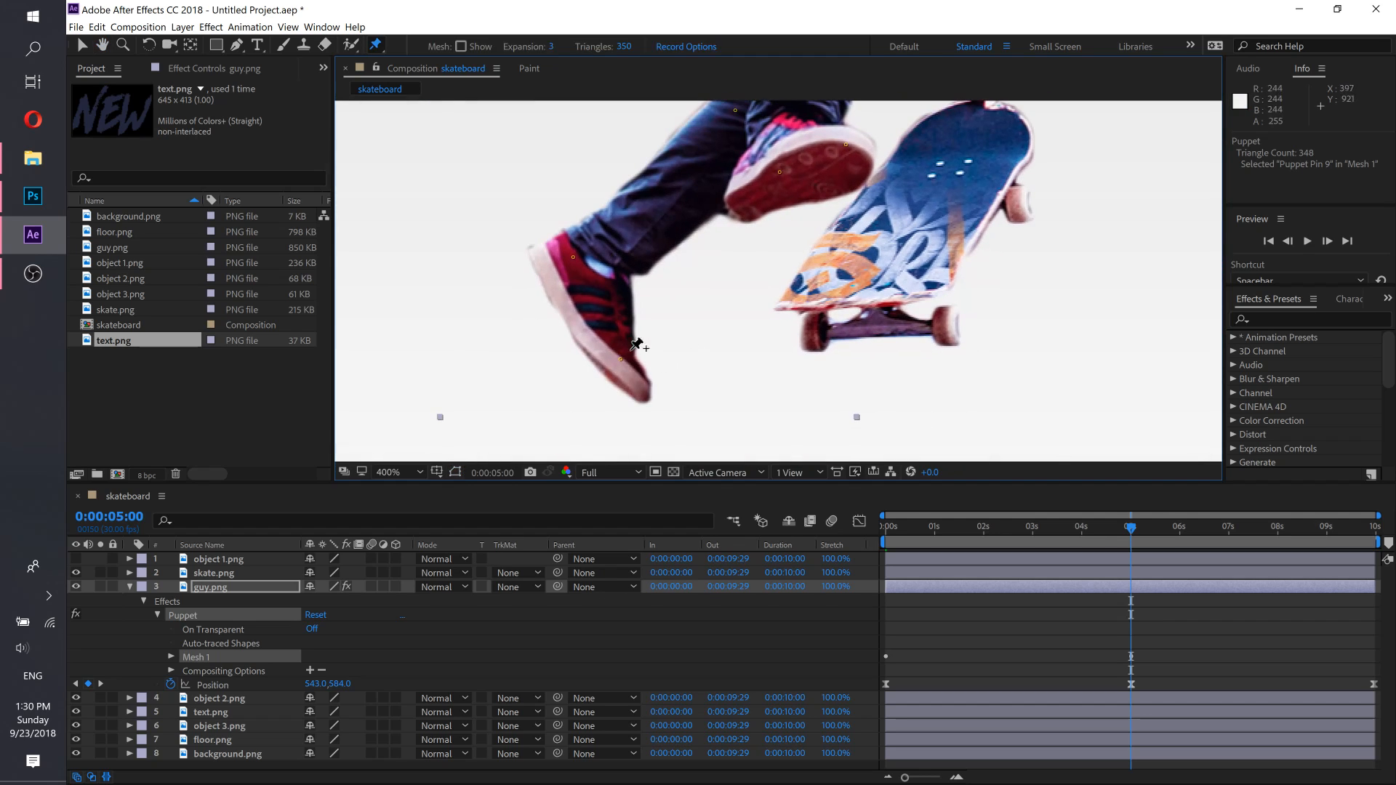
drag(623, 365, 637, 338)
Step: Nudge the hip, back thigh and front knee Puppet pins slightly and select the front shoe's pin
scroll(658, 291, down, 1)
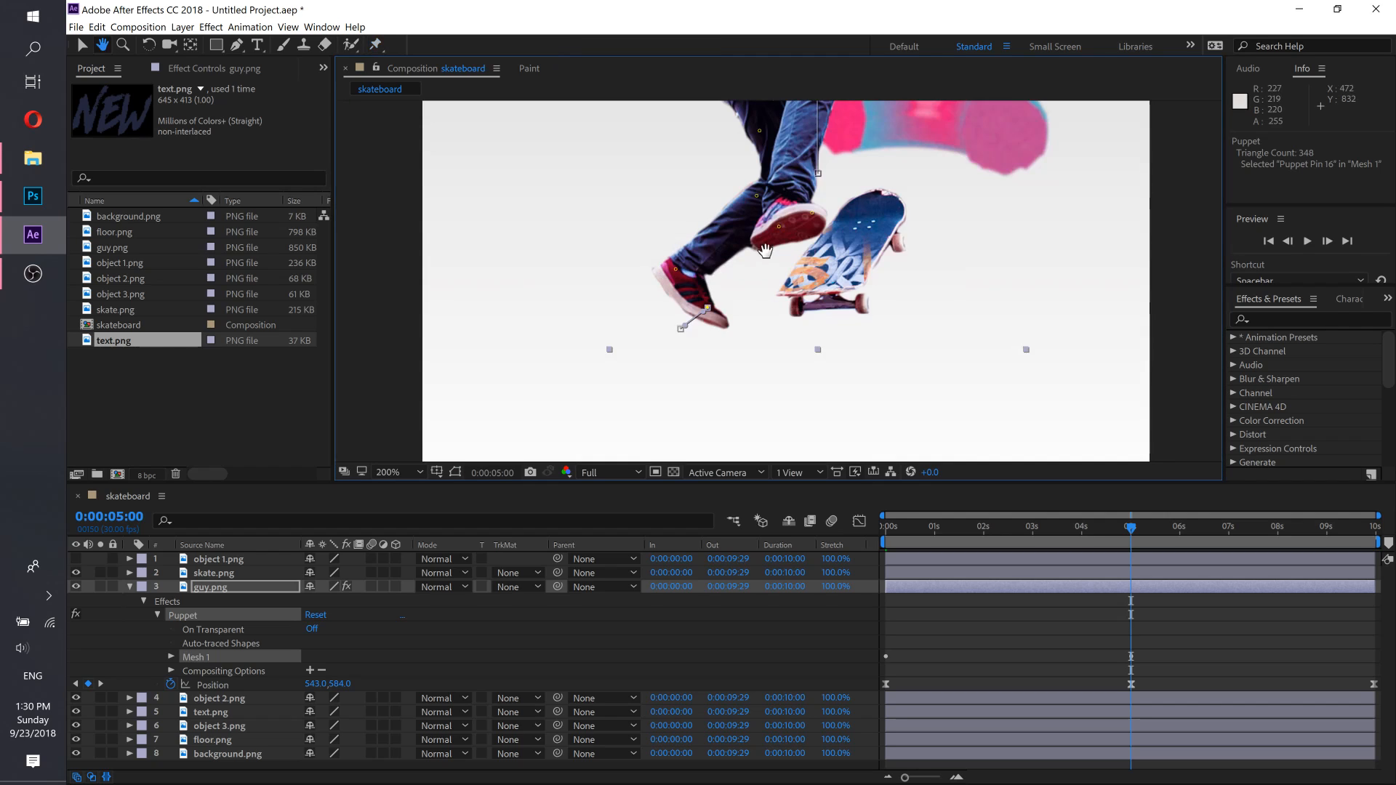
drag(768, 247, 680, 375)
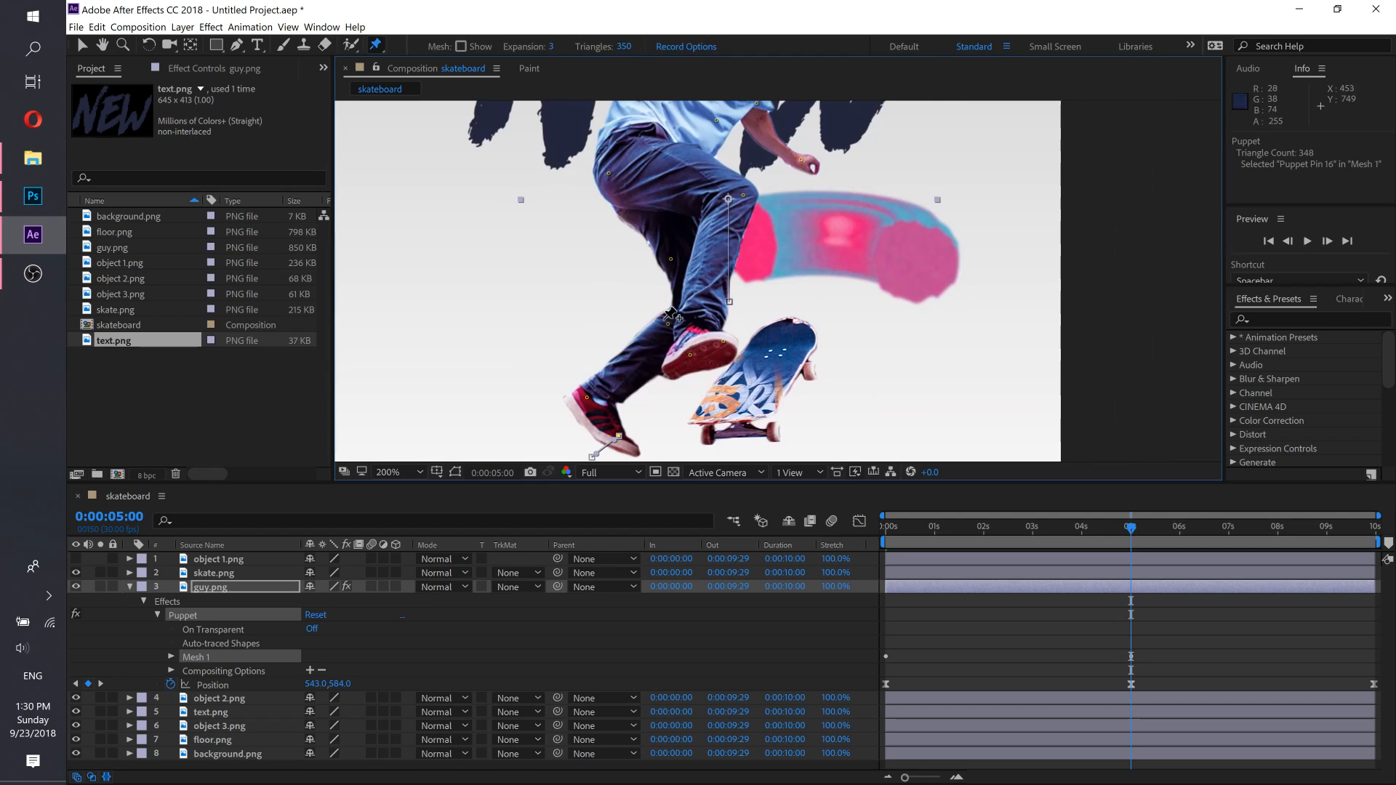
click(612, 176)
drag(612, 178, 614, 182)
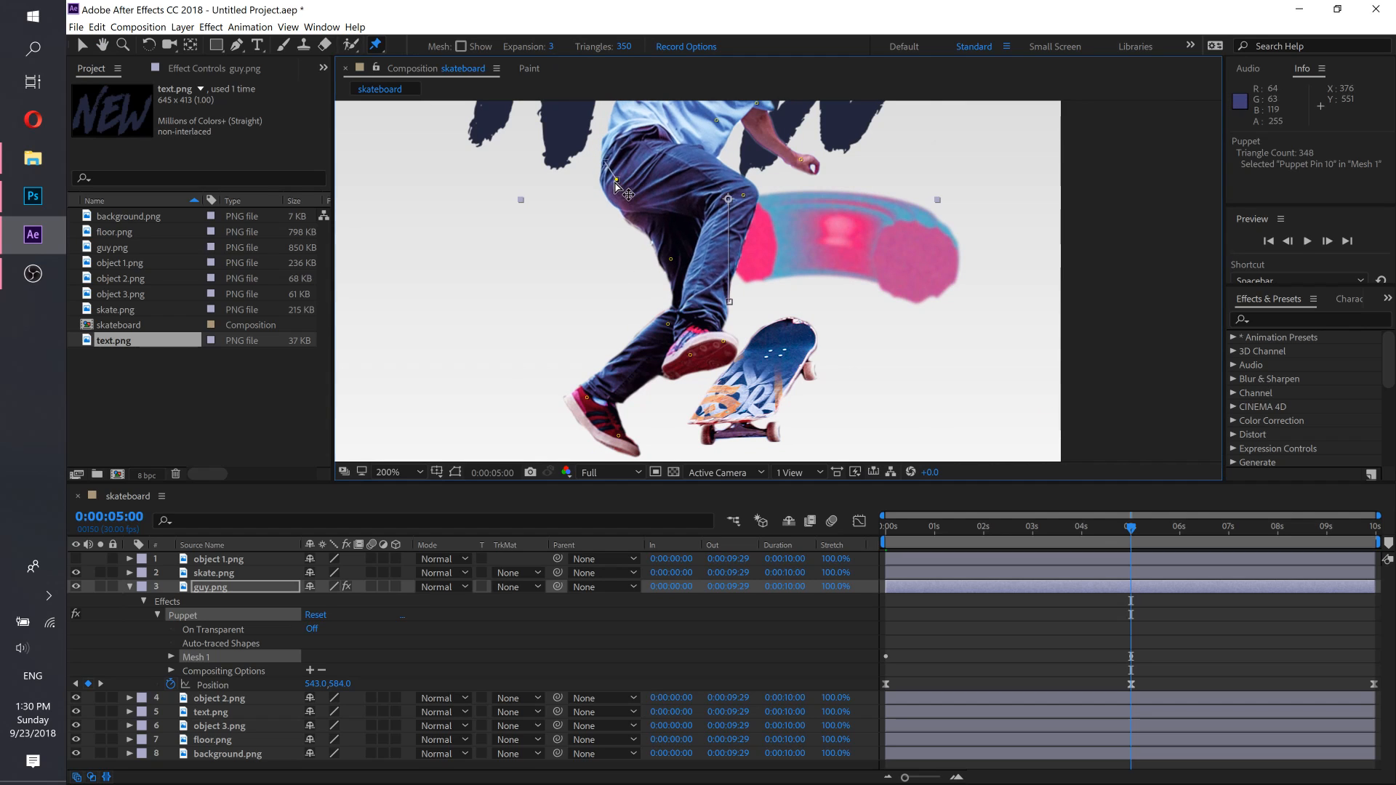
click(671, 257)
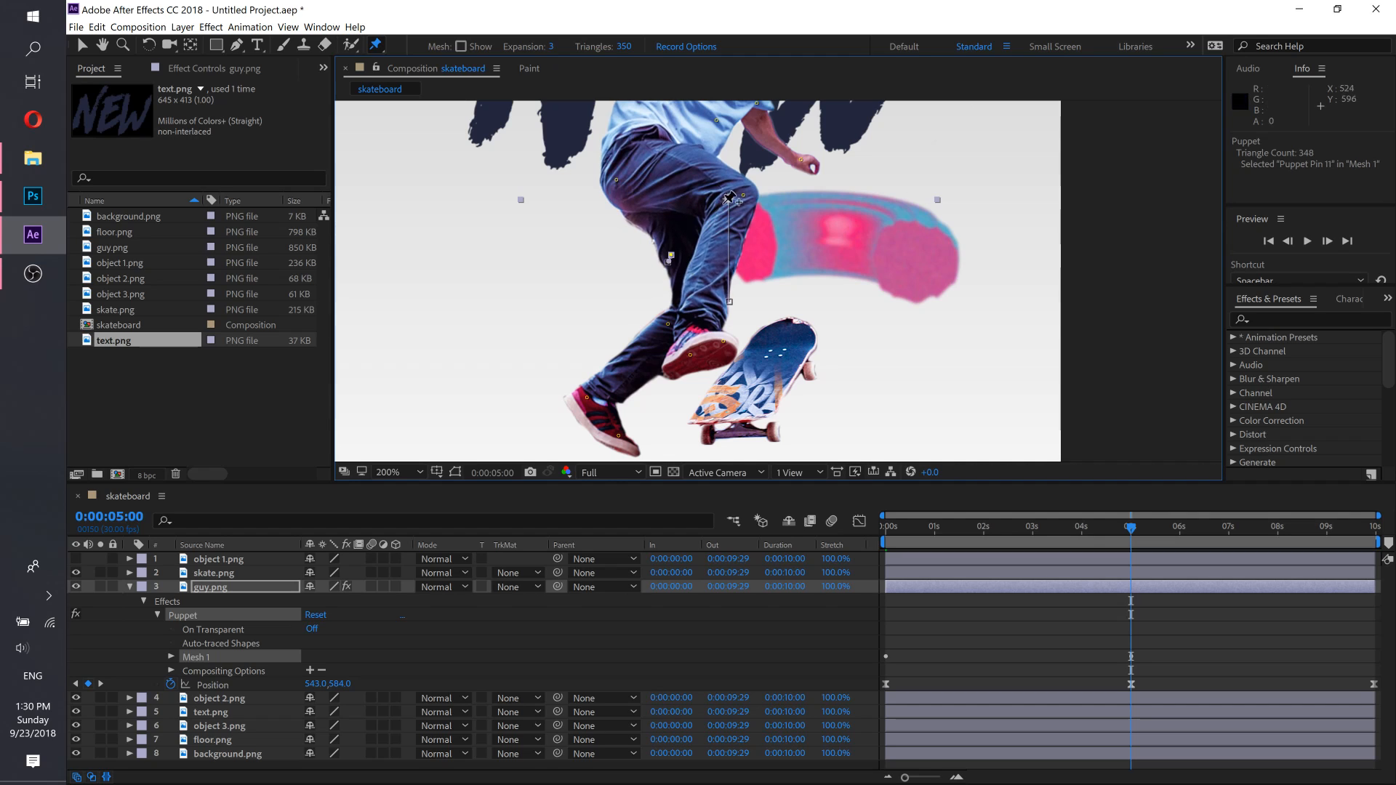
drag(743, 196, 744, 200)
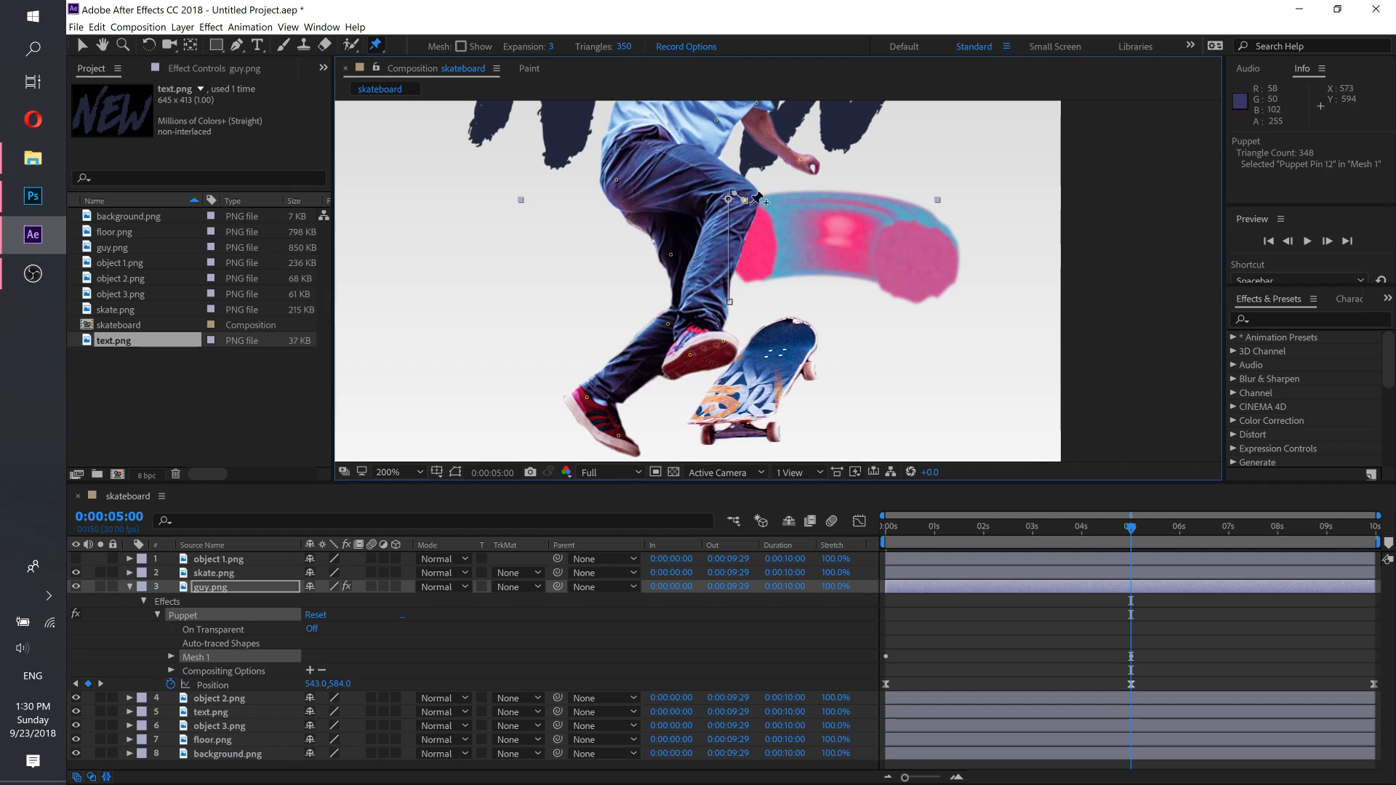
scroll(739, 208, up, 2)
scroll(737, 210, down, 1)
drag(712, 175, 706, 146)
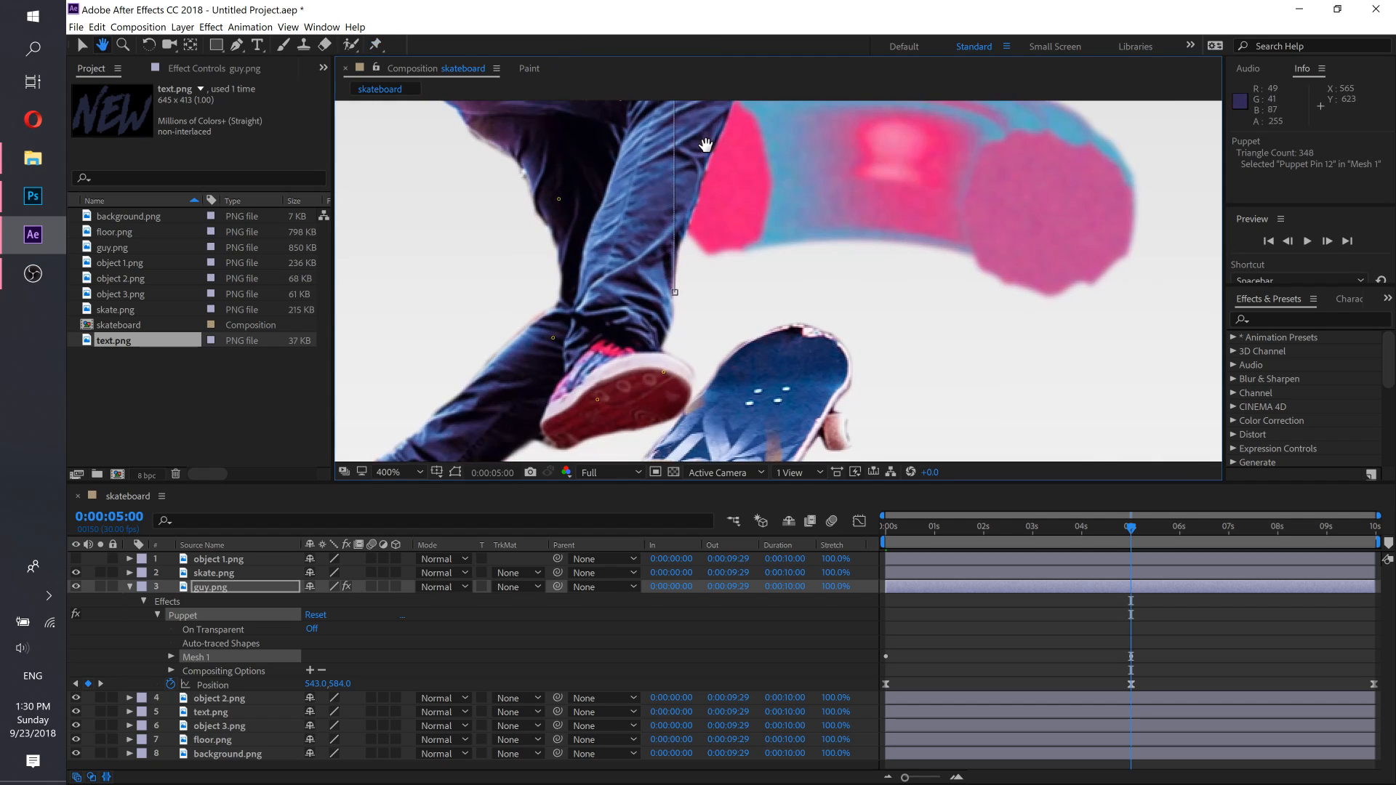
key(space)
scroll(665, 286, down, 1)
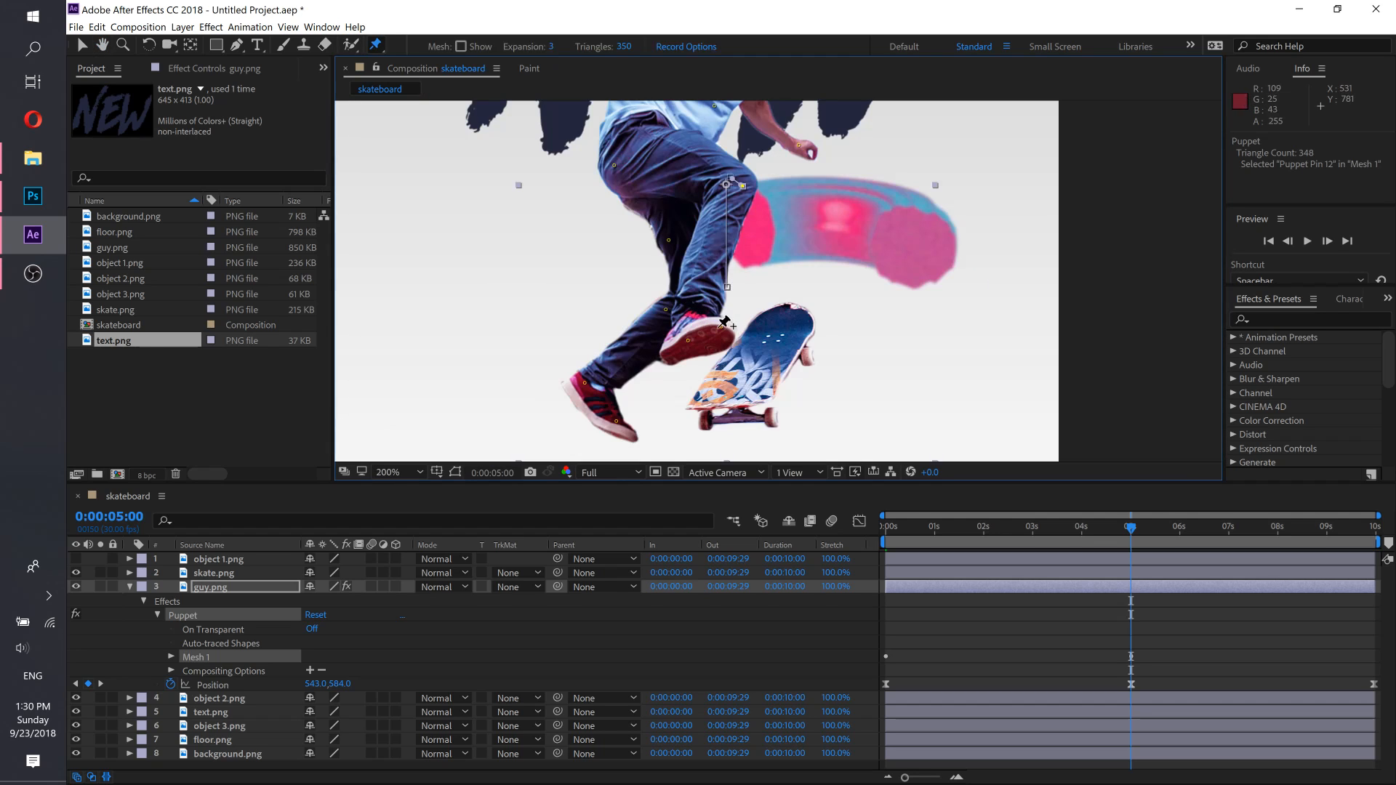
click(687, 338)
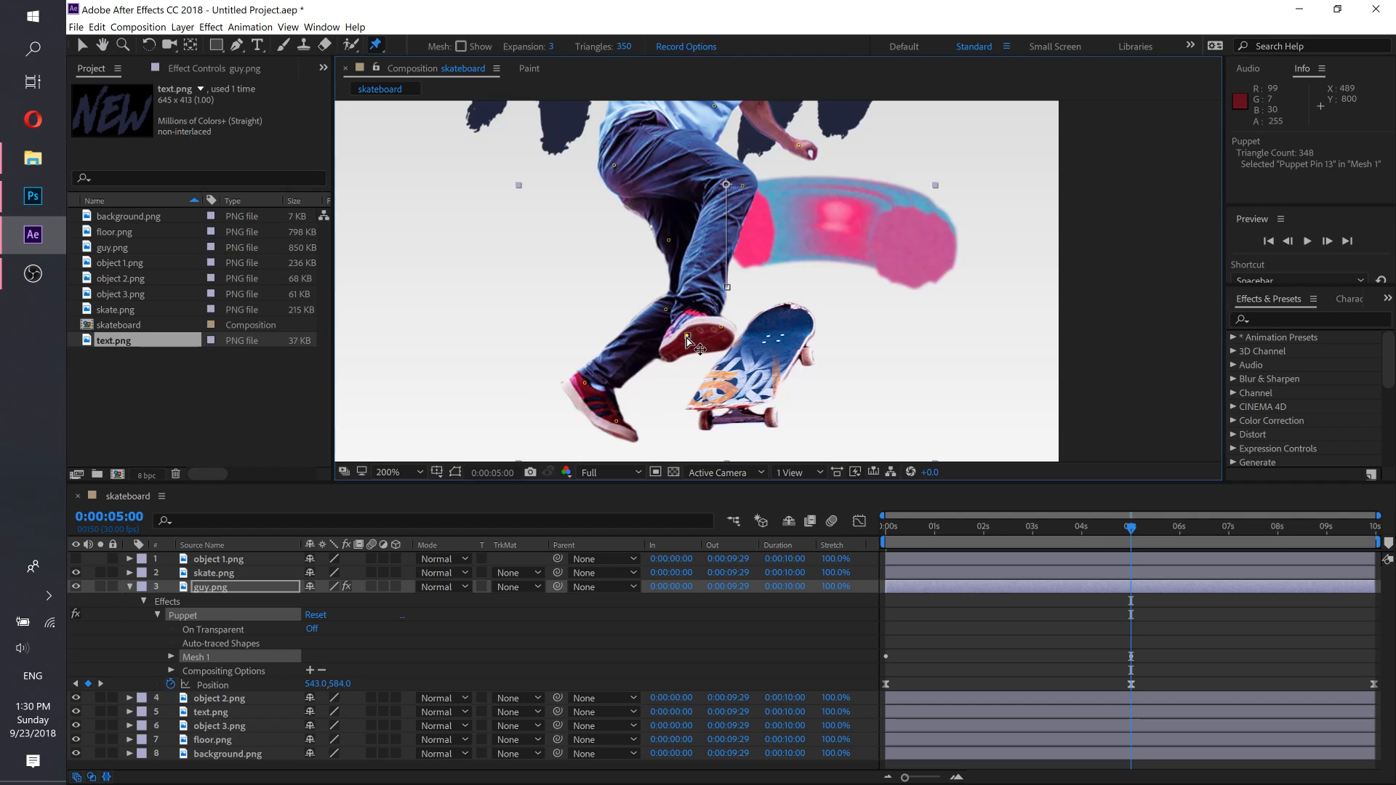
Step: Preview the skater's Puppet animation from the start of the composition with the whole figure in view
key(space)
scroll(750, 333, down, 1)
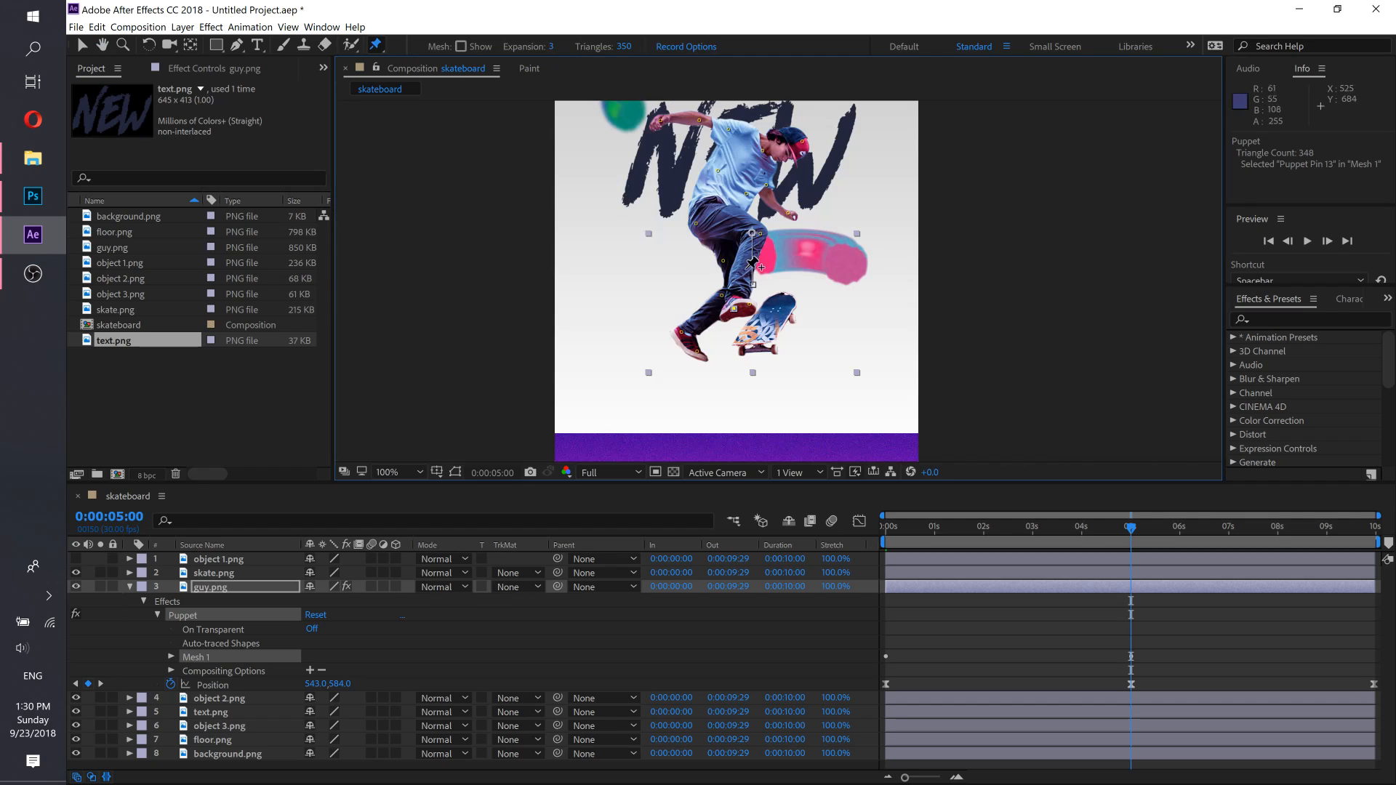
drag(740, 291, 731, 321)
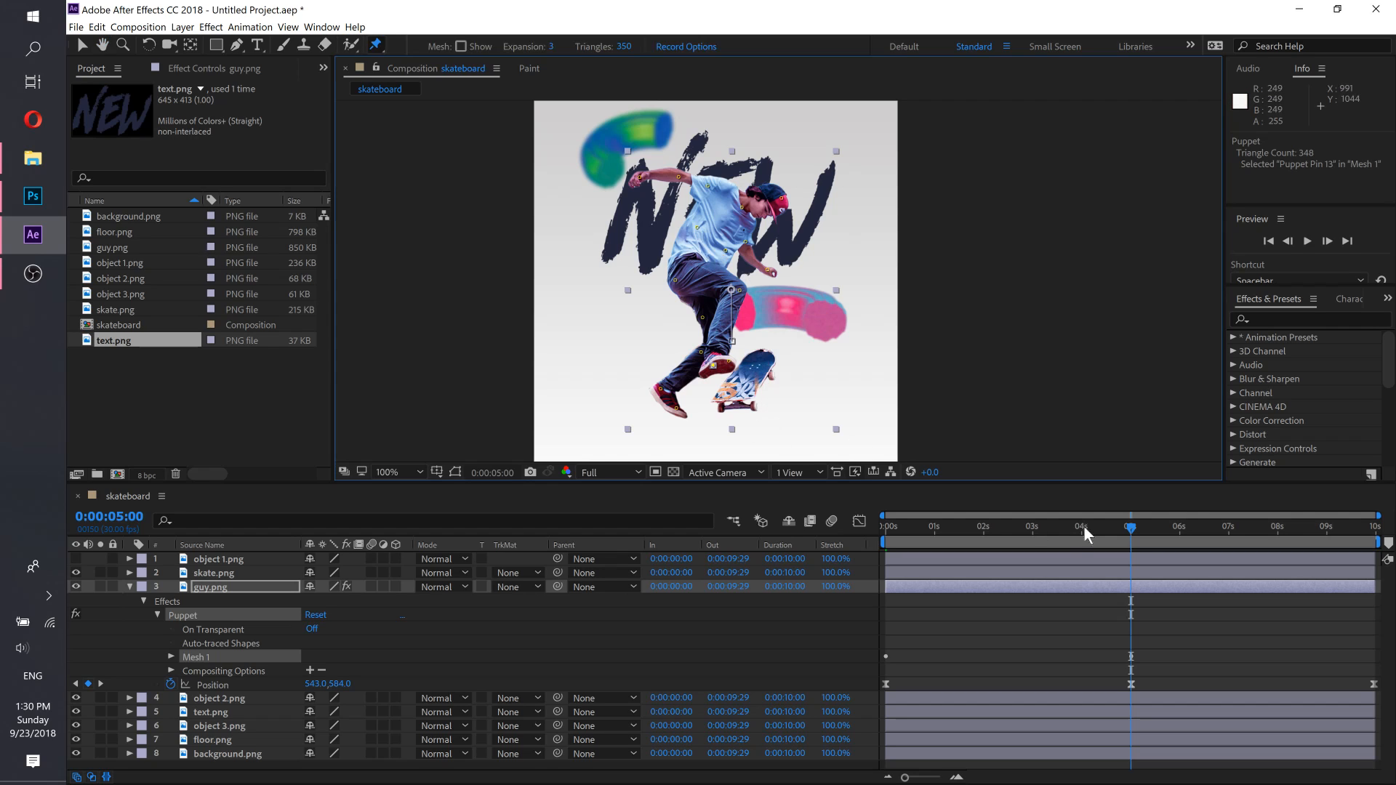
drag(1138, 534, 792, 552)
key(space)
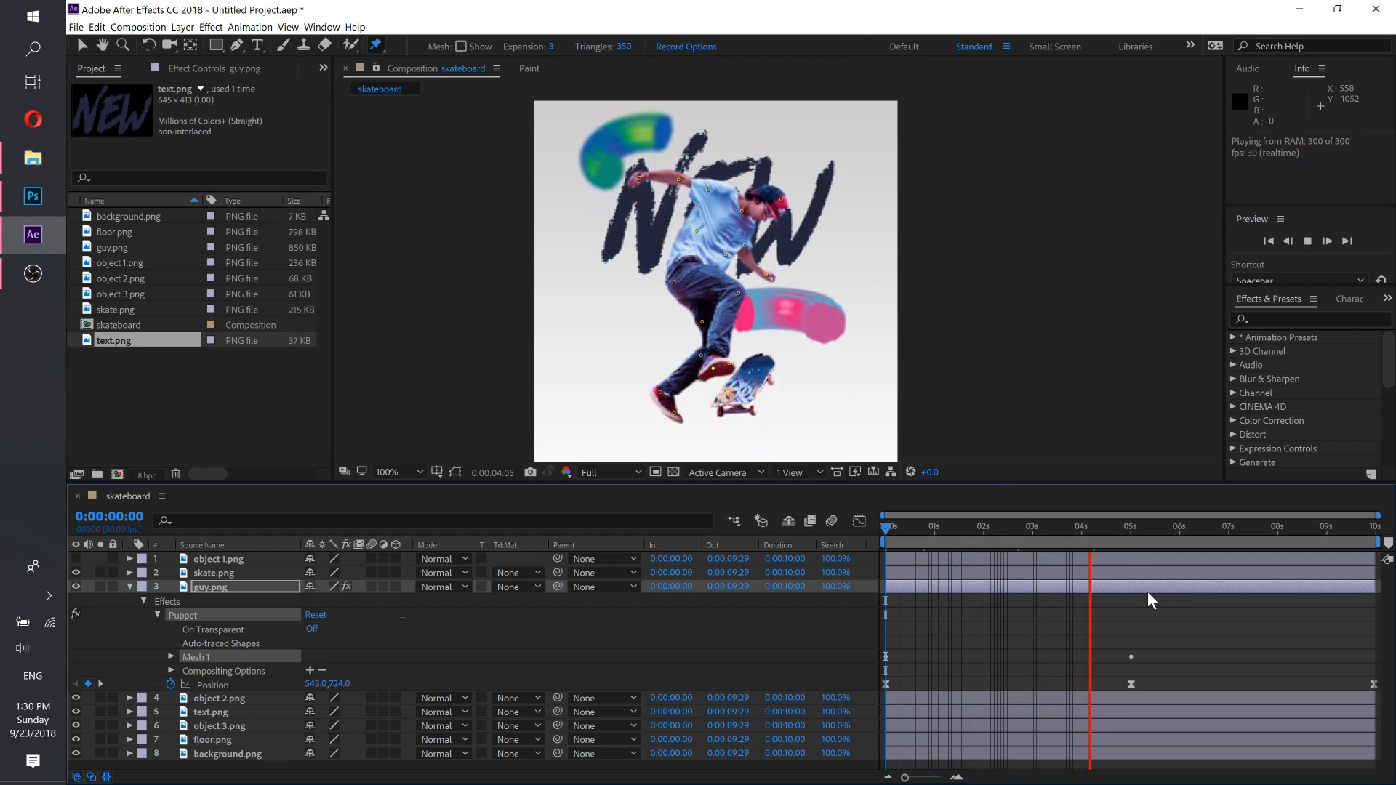
key(space)
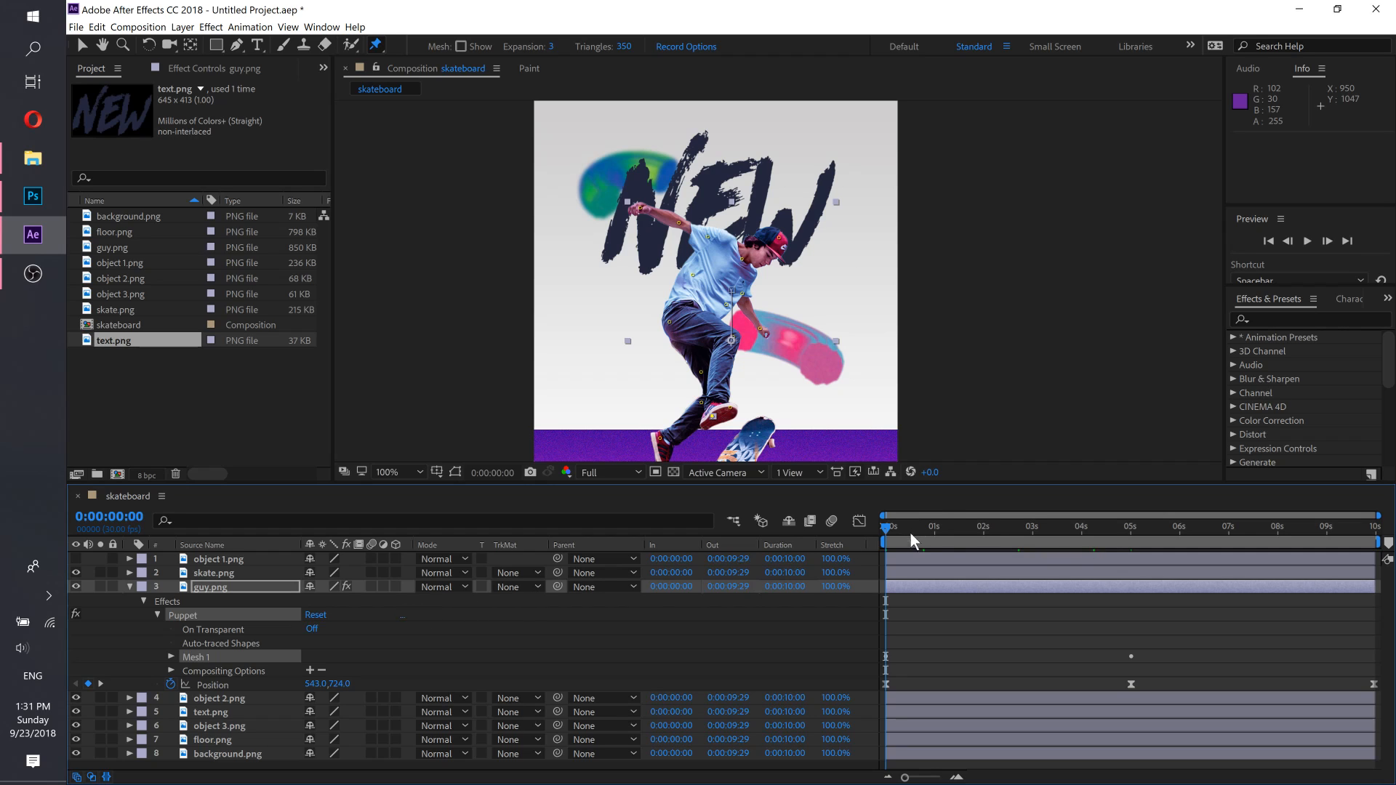
Step: Compare the skater's pose on the last frame, 0:00:09:29, with the pose on the first frame
click(1334, 529)
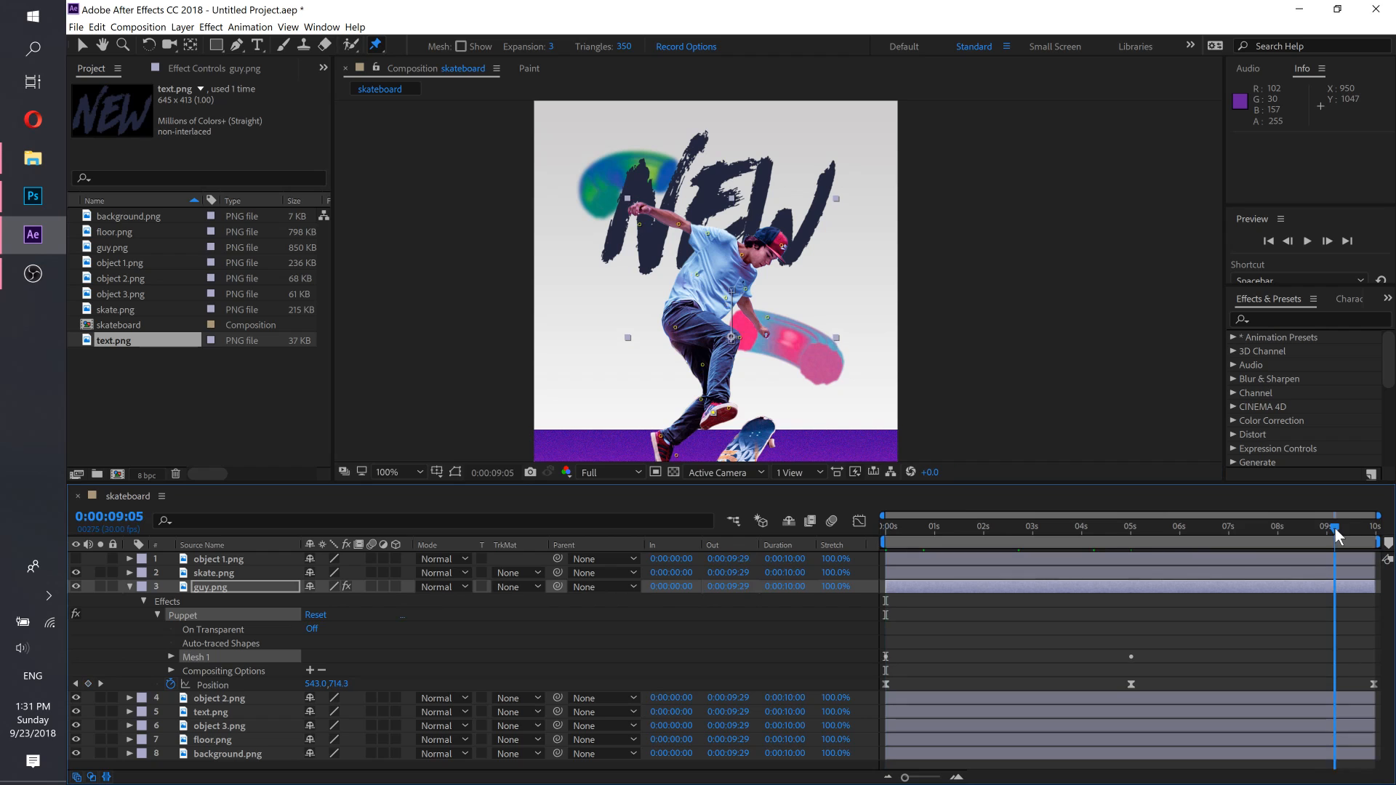
drag(1342, 529, 1378, 531)
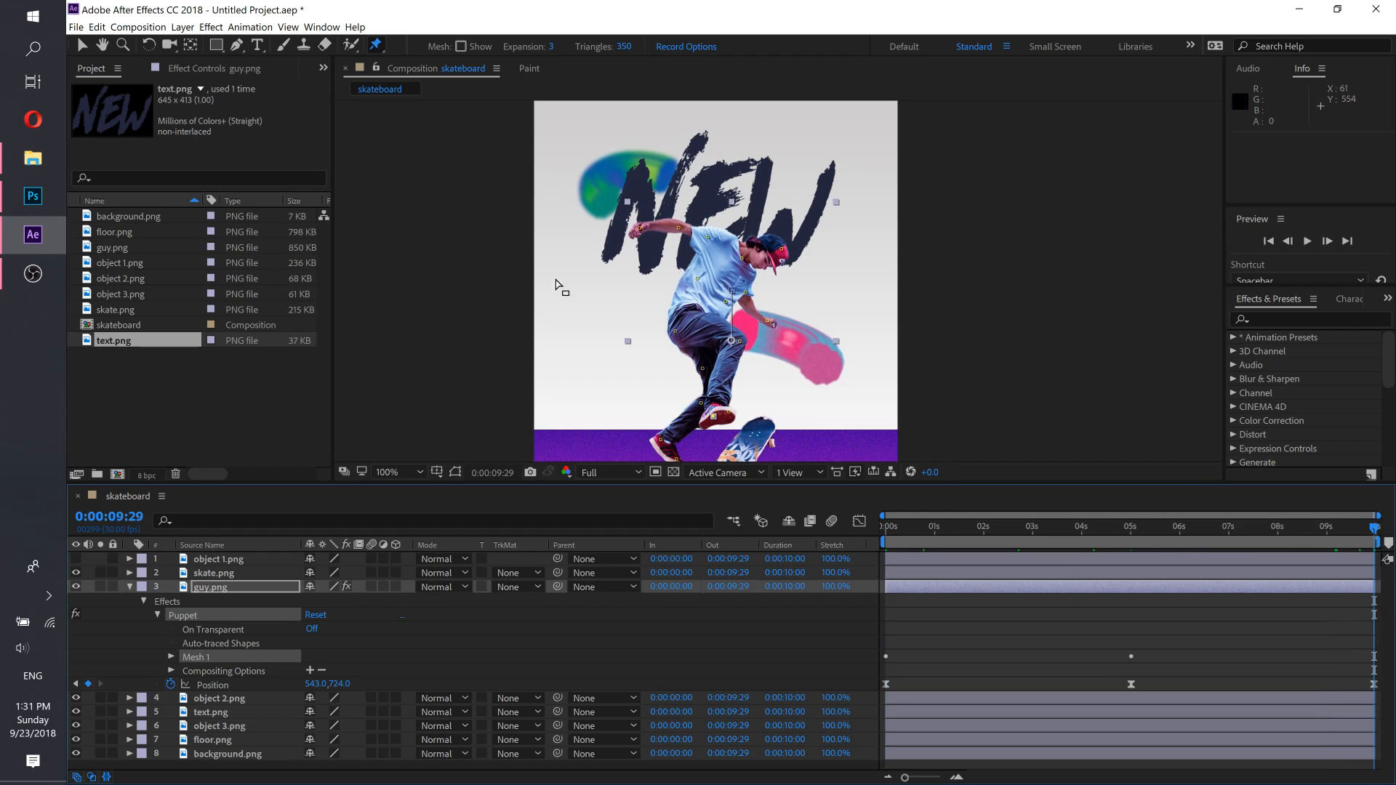
drag(971, 523, 838, 526)
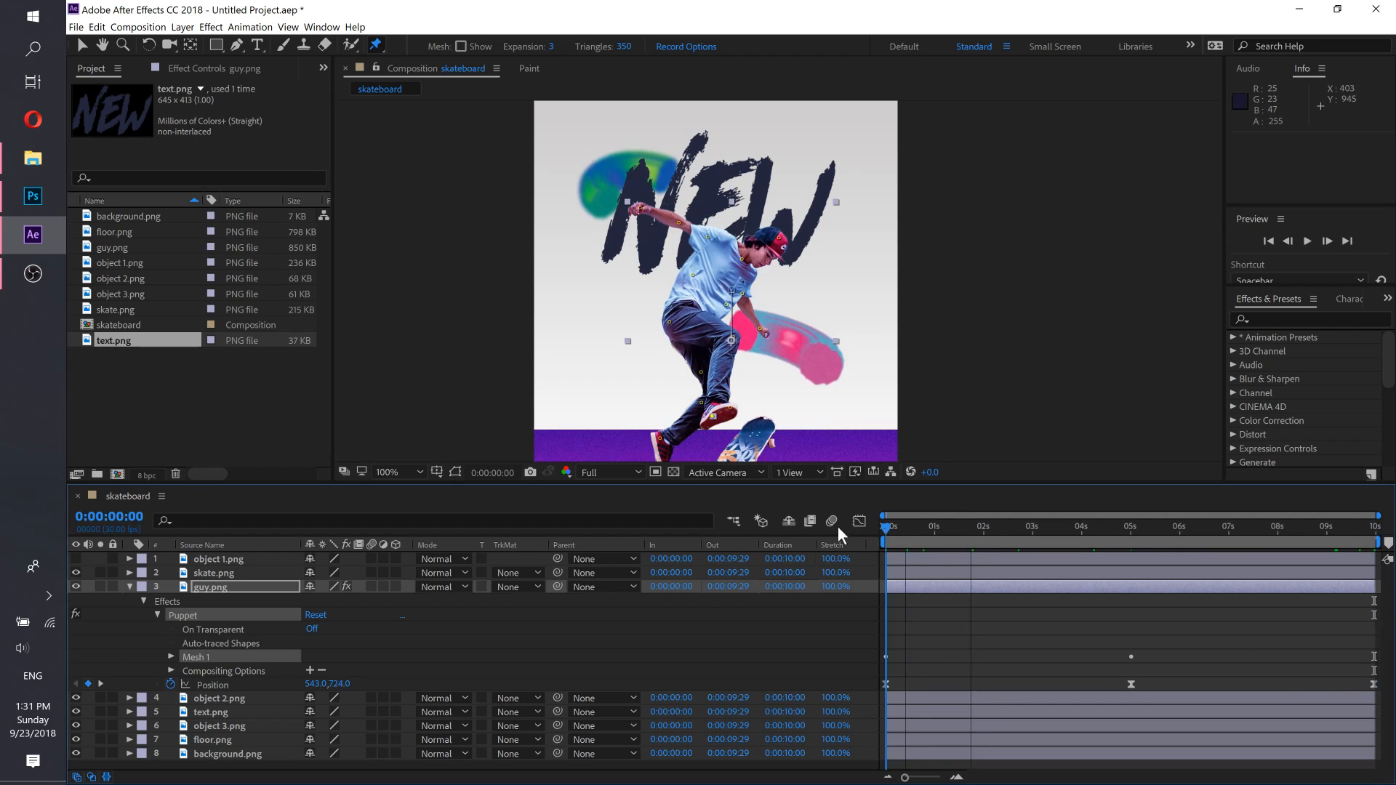
Step: Expand Mesh 1 and its Deform group in guy.png's Puppet effect to list the individual Puppet pins
click(179, 587)
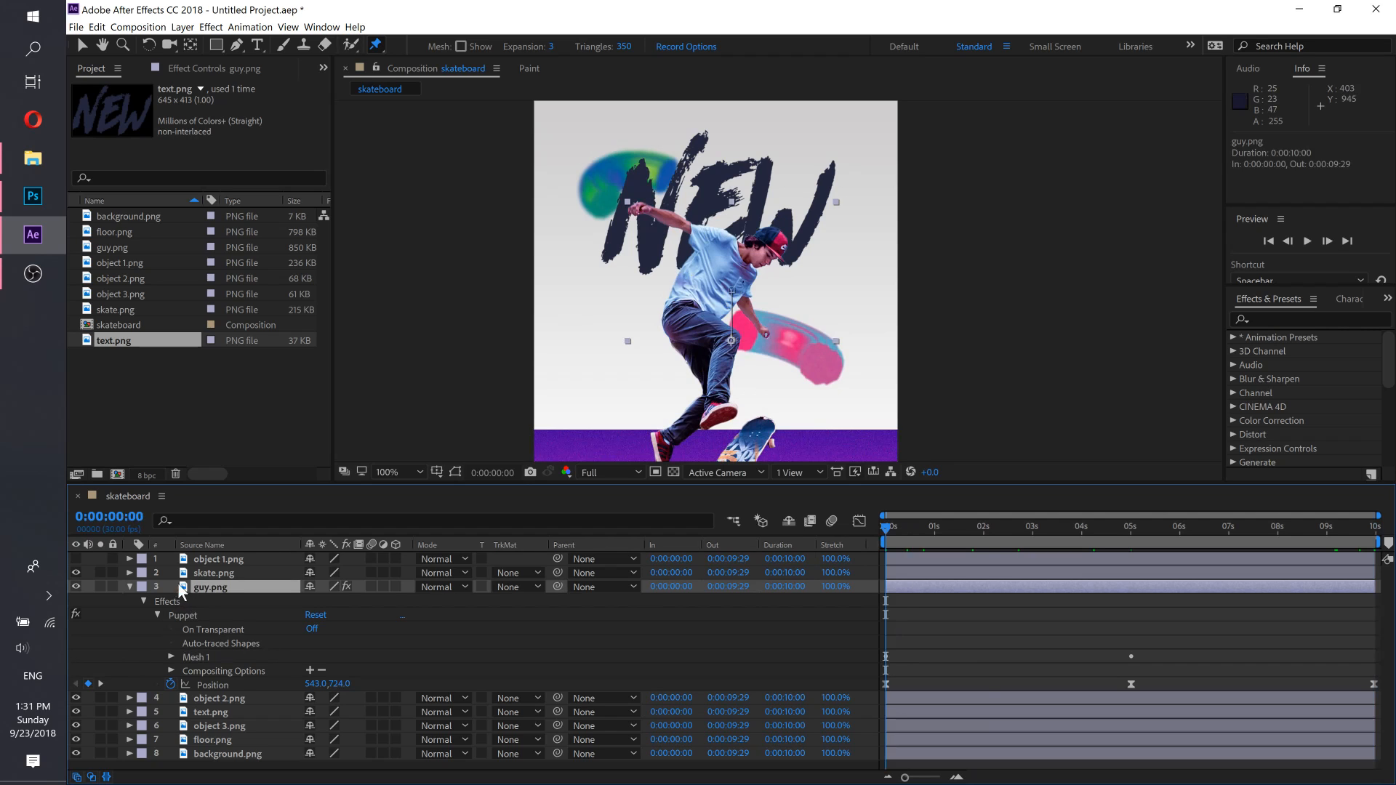
click(143, 601)
click(143, 601)
click(157, 615)
click(157, 615)
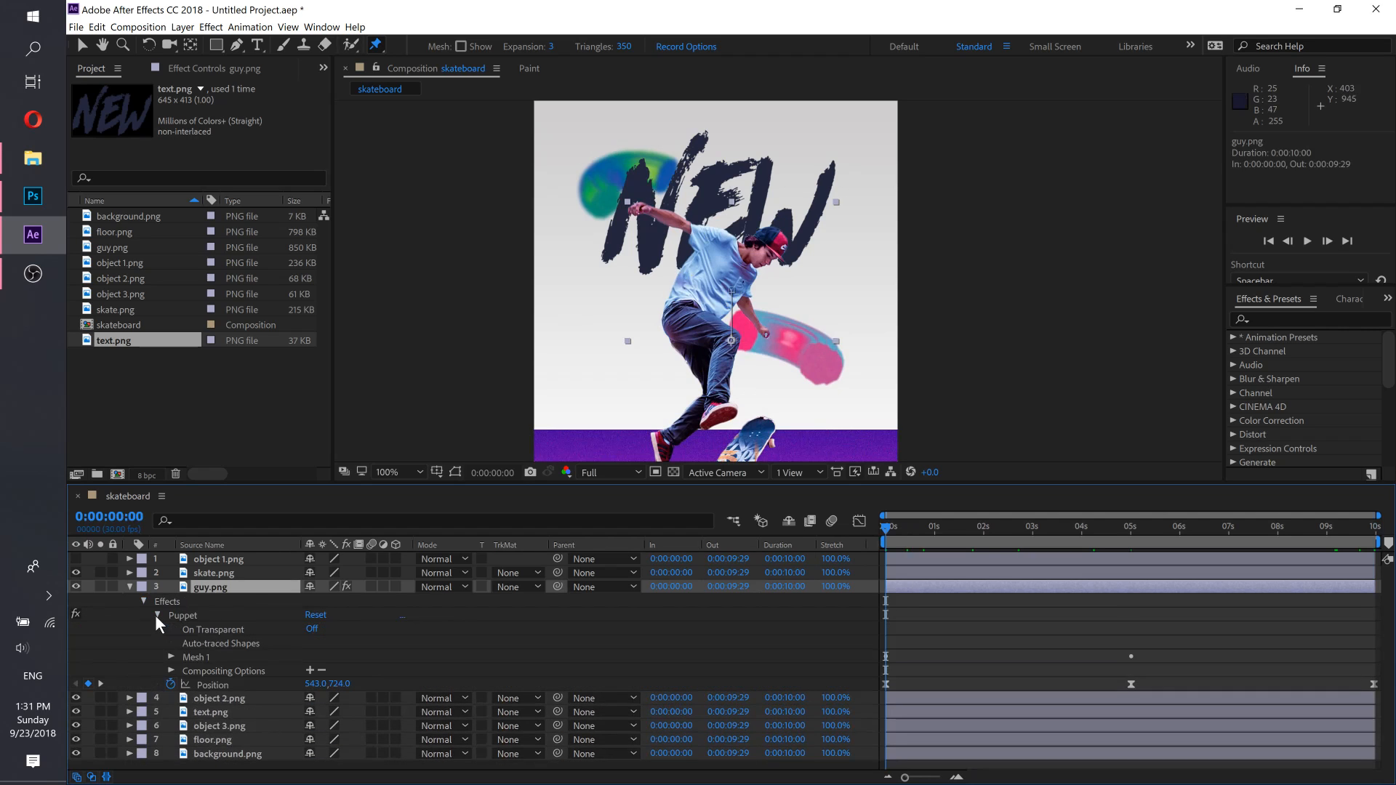
click(171, 656)
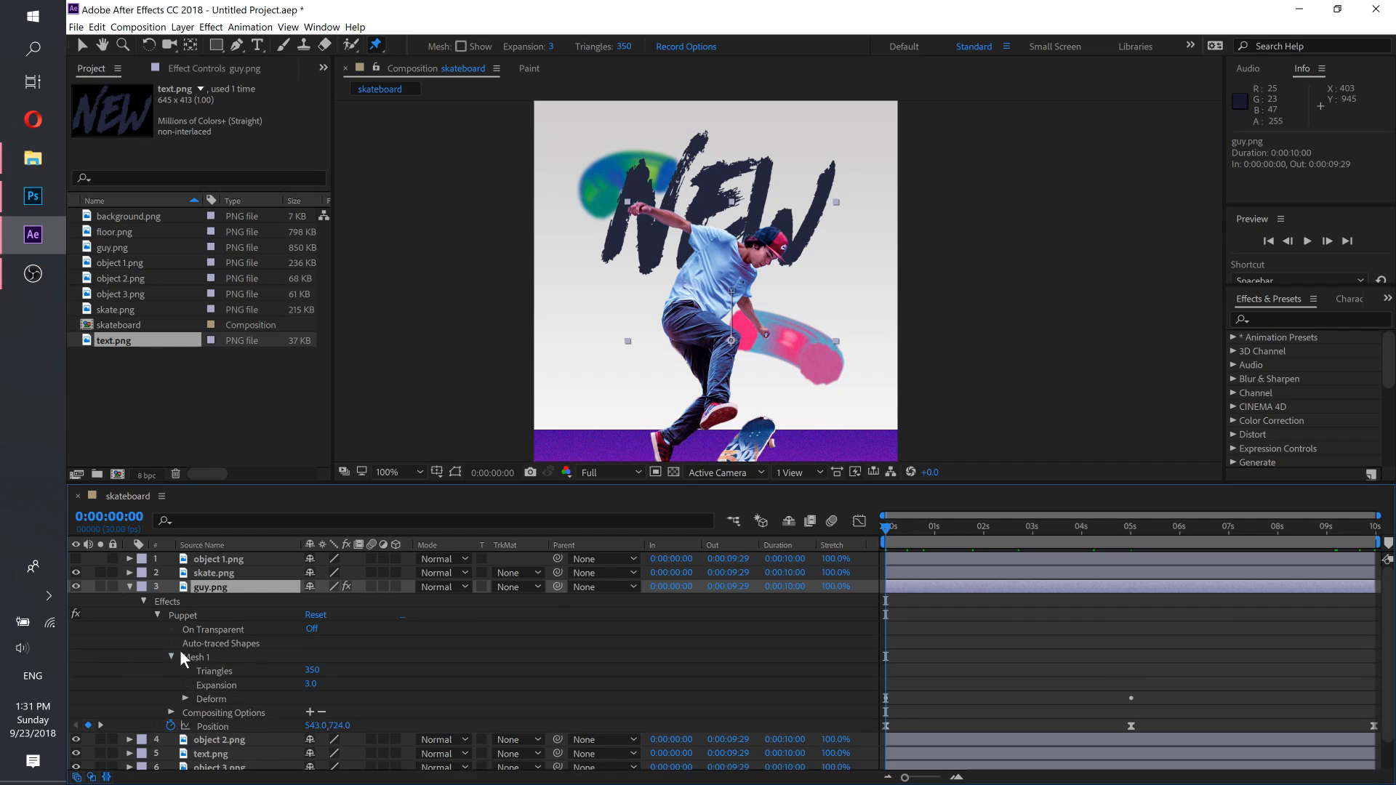
click(186, 697)
scroll(266, 586, down, 4)
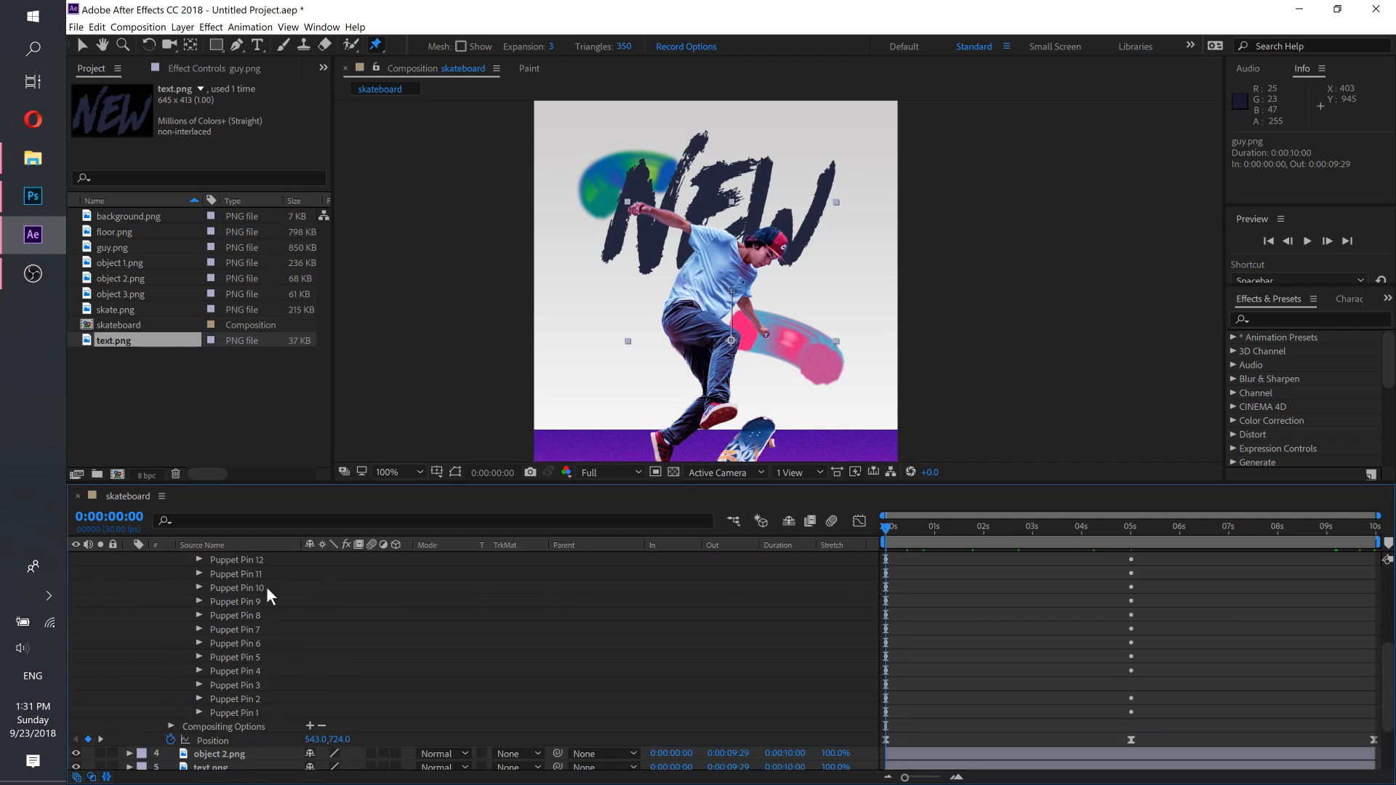
scroll(276, 668, up, 7)
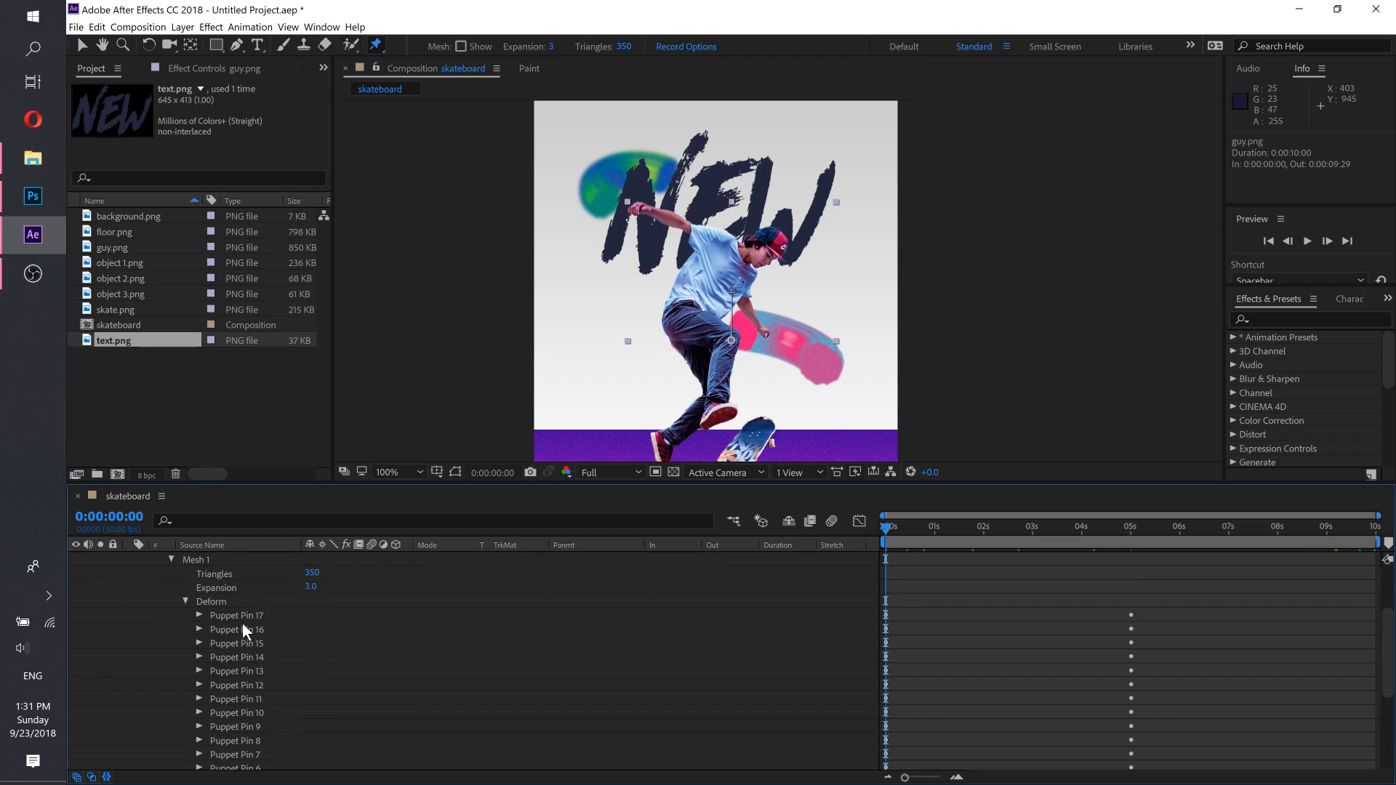
scroll(242, 615, down, 1)
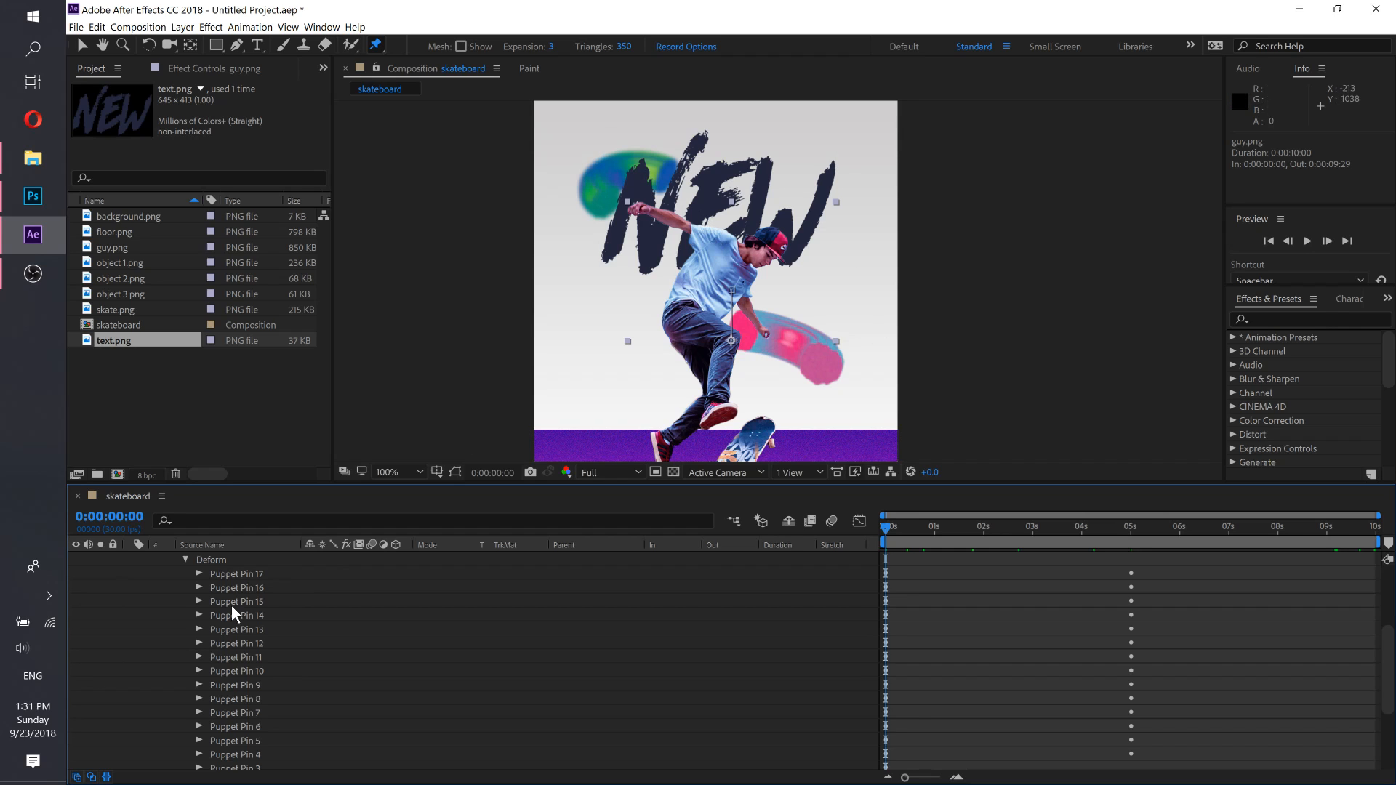
Step: Copy Puppet Pin 17's first Position keyframe to the composition's last frame at 0:00:09:29
click(199, 573)
click(886, 587)
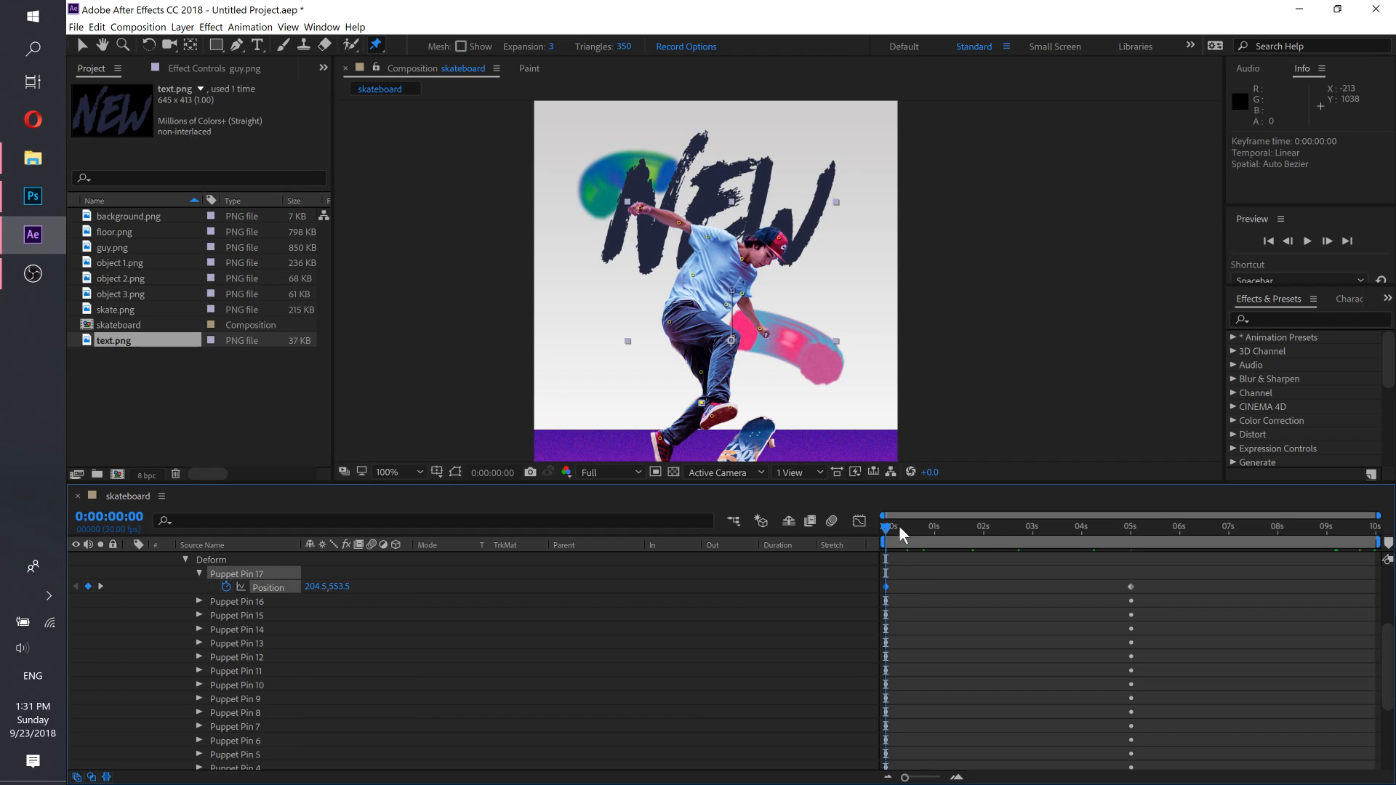
drag(884, 525, 913, 531)
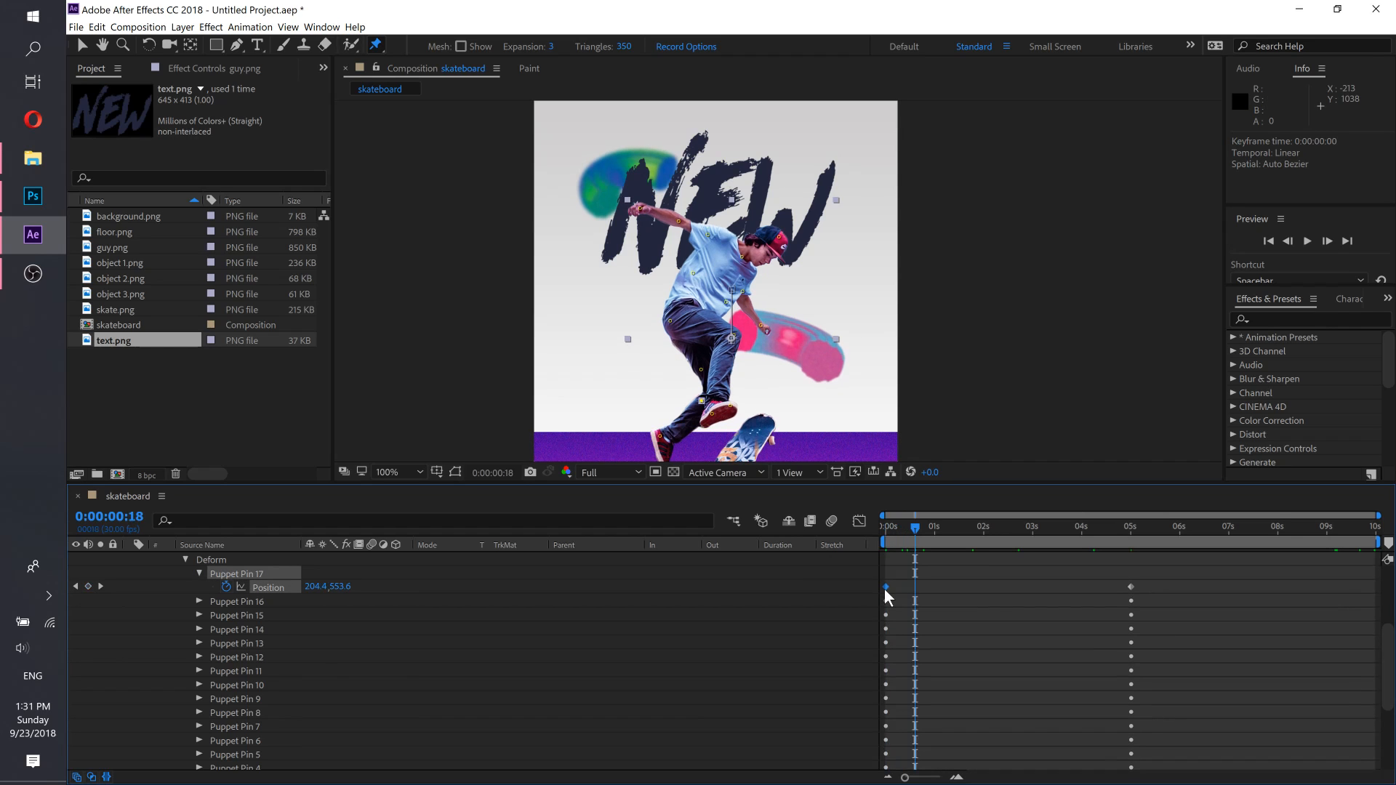
key(ctrl+c)
click(1104, 534)
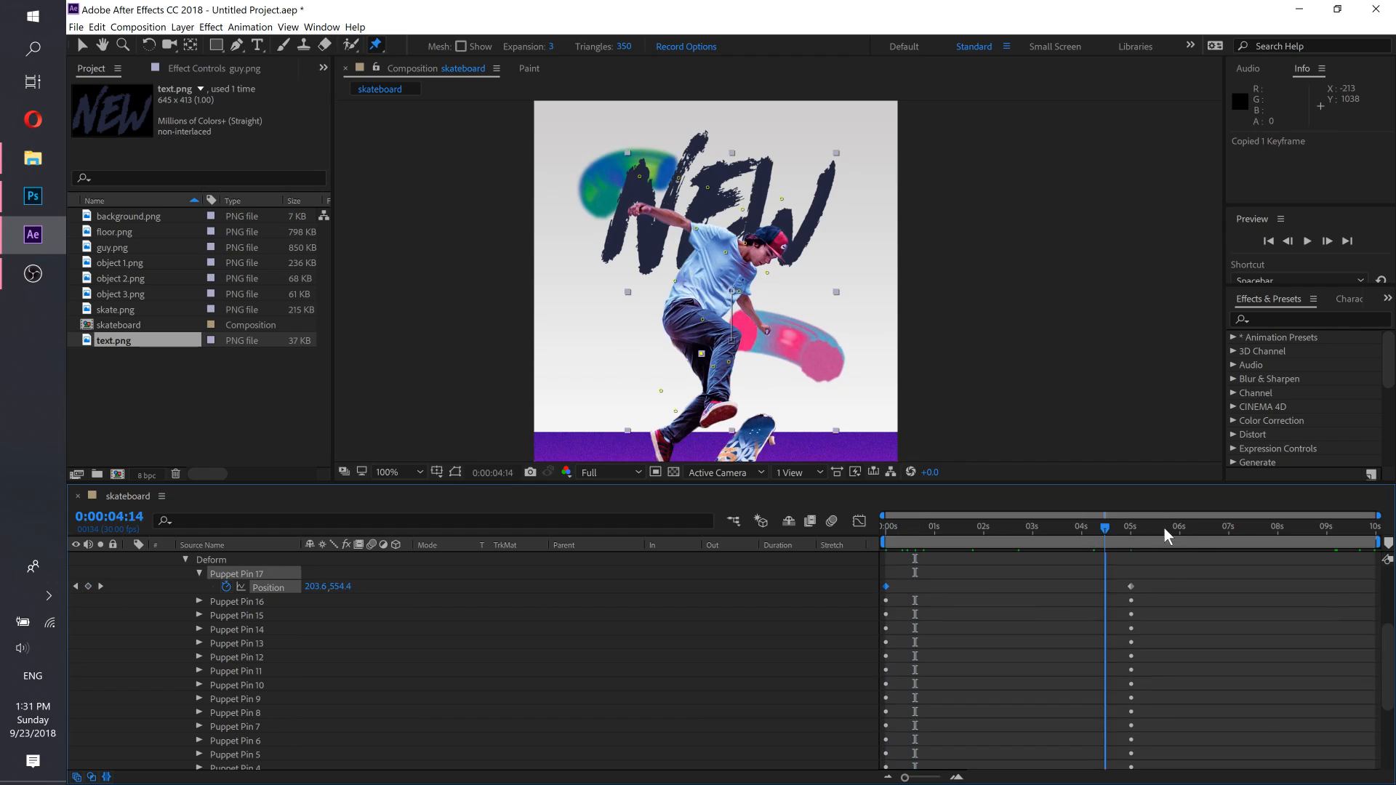
drag(1163, 529, 1390, 530)
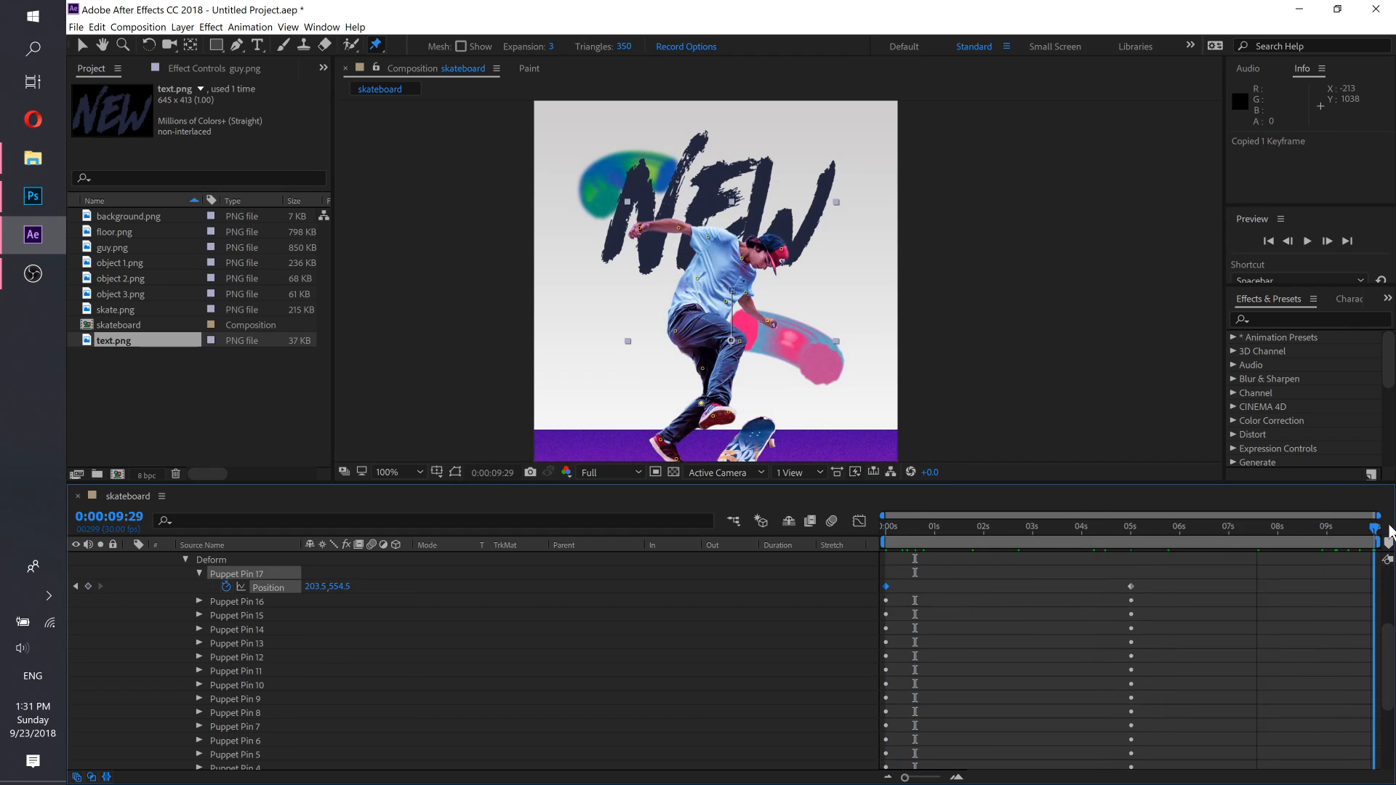
key(ctrl+v)
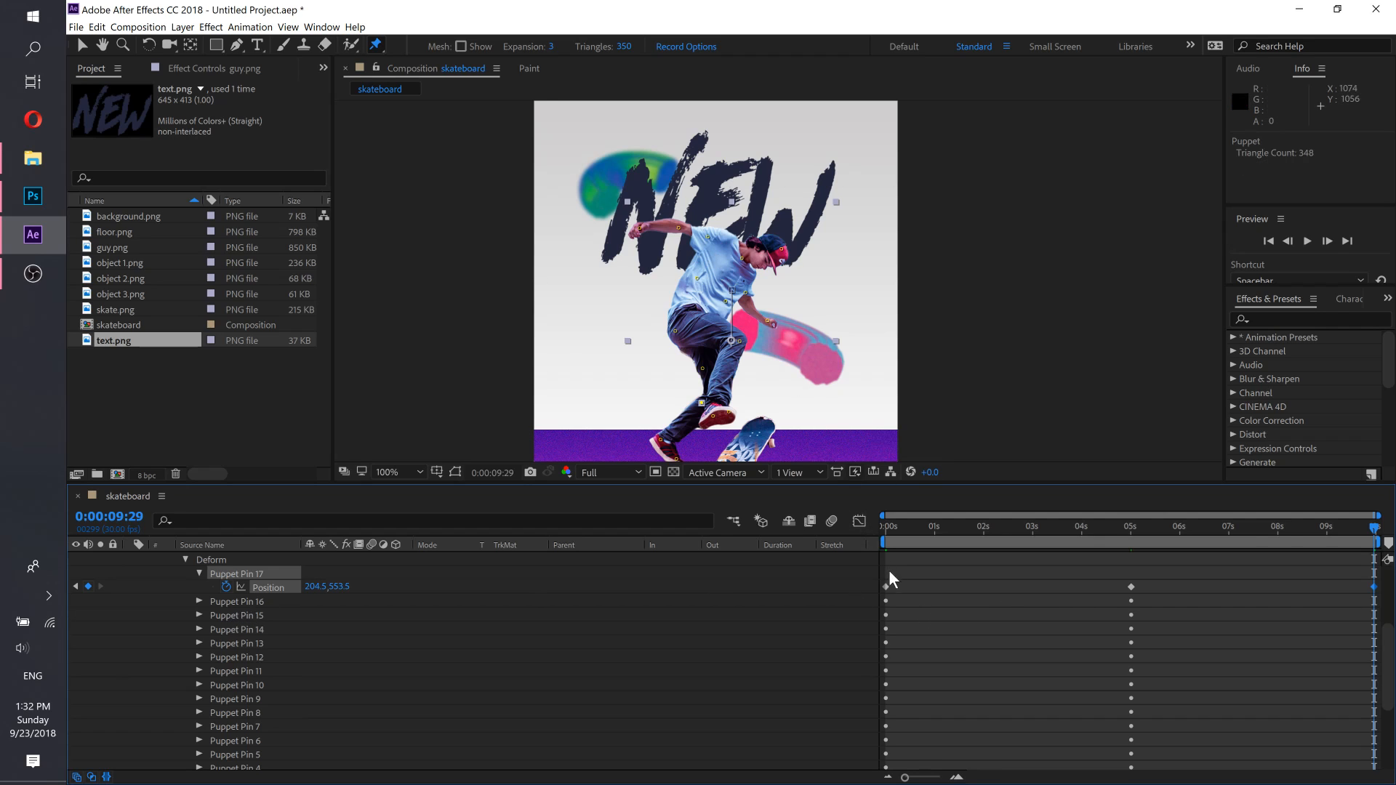
Step: Expand Puppet Pins 16 through 1 together in guy.png's Puppet effect to show their Position keyframes
click(217, 602)
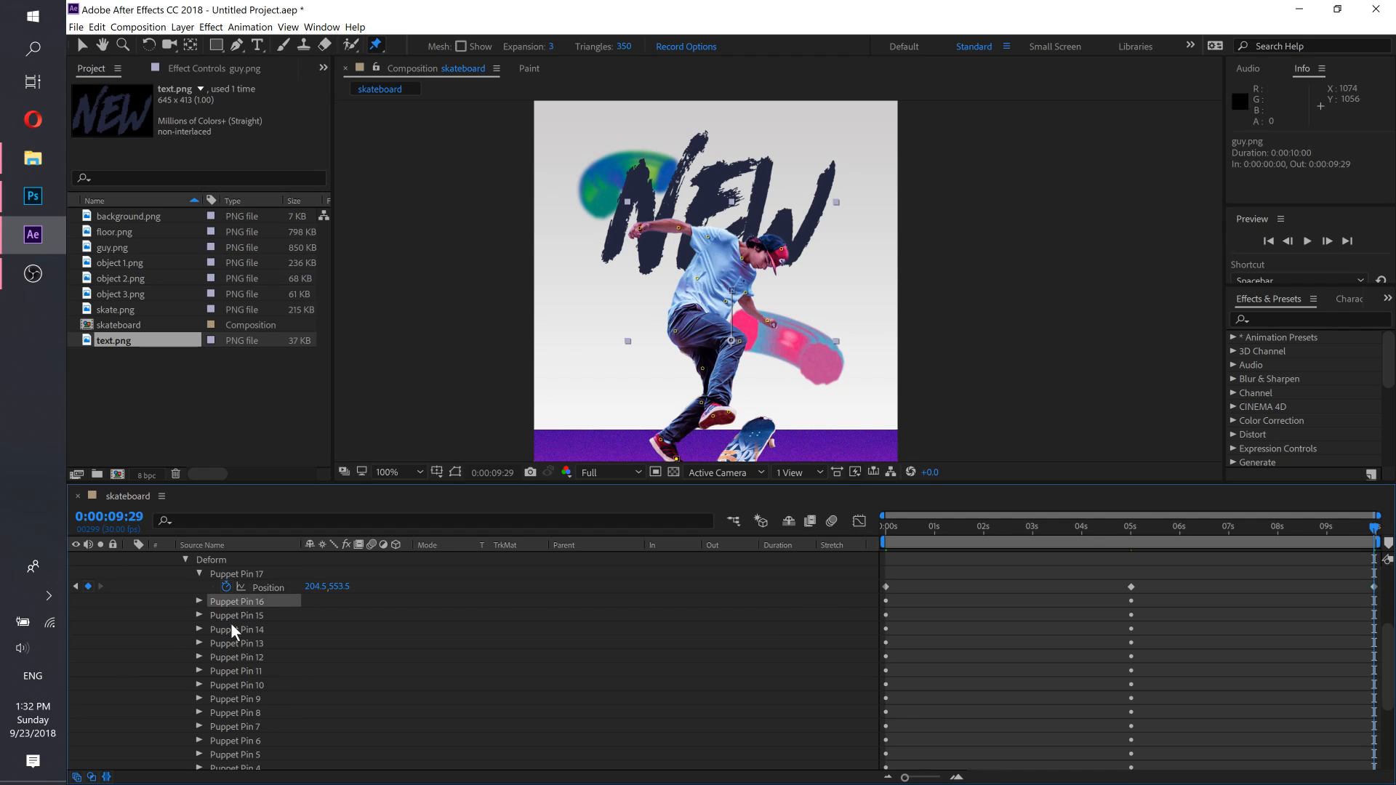
scroll(250, 628, down, 1)
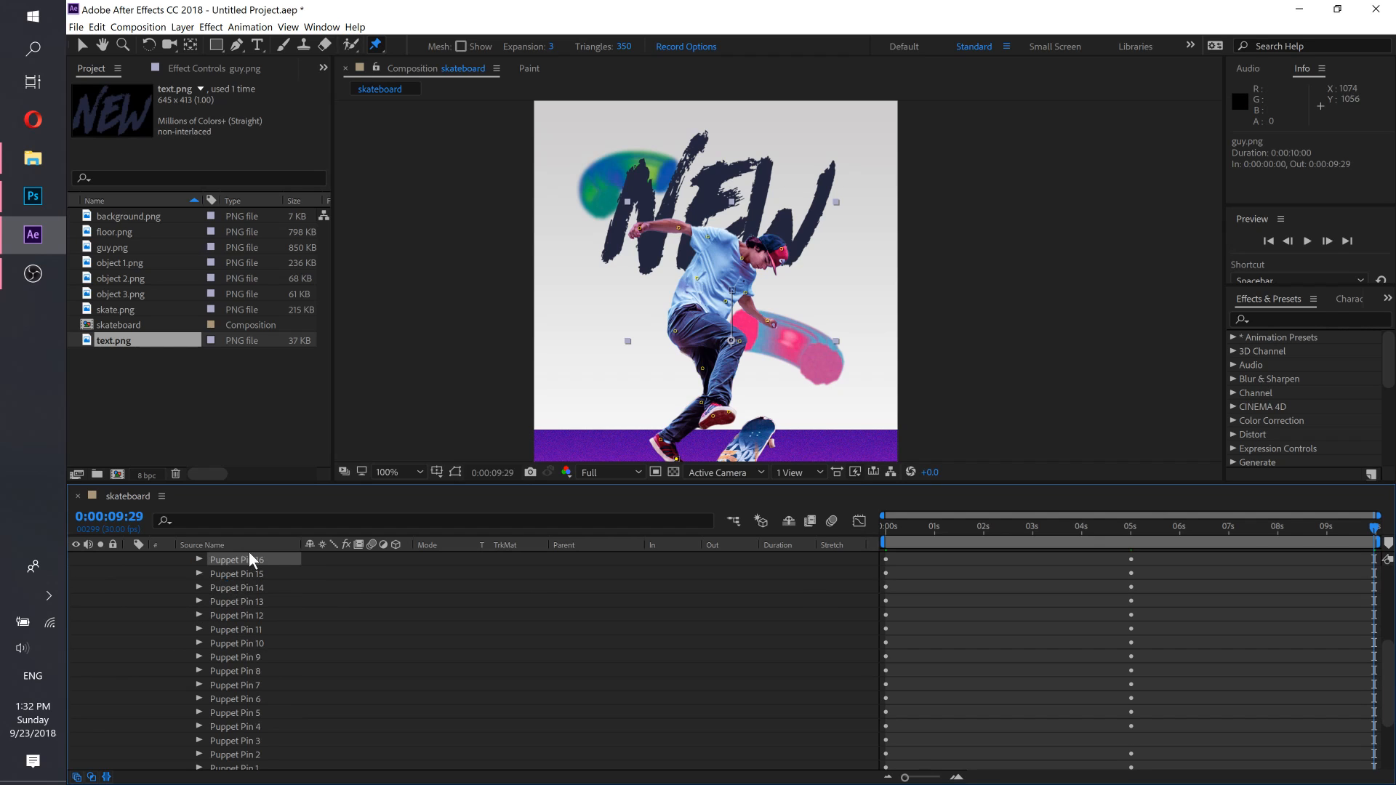
scroll(246, 555, down, 2)
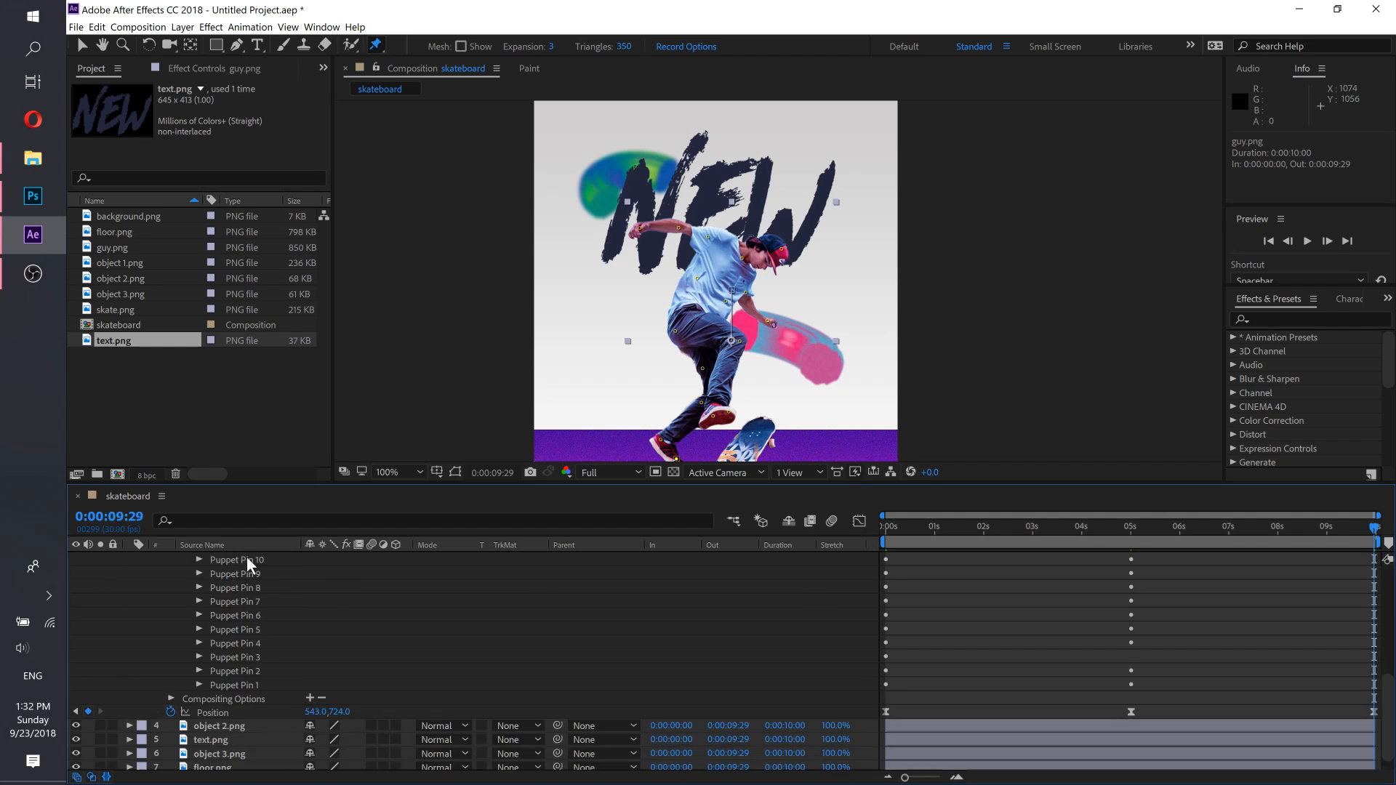
shift+click(243, 685)
click(198, 656)
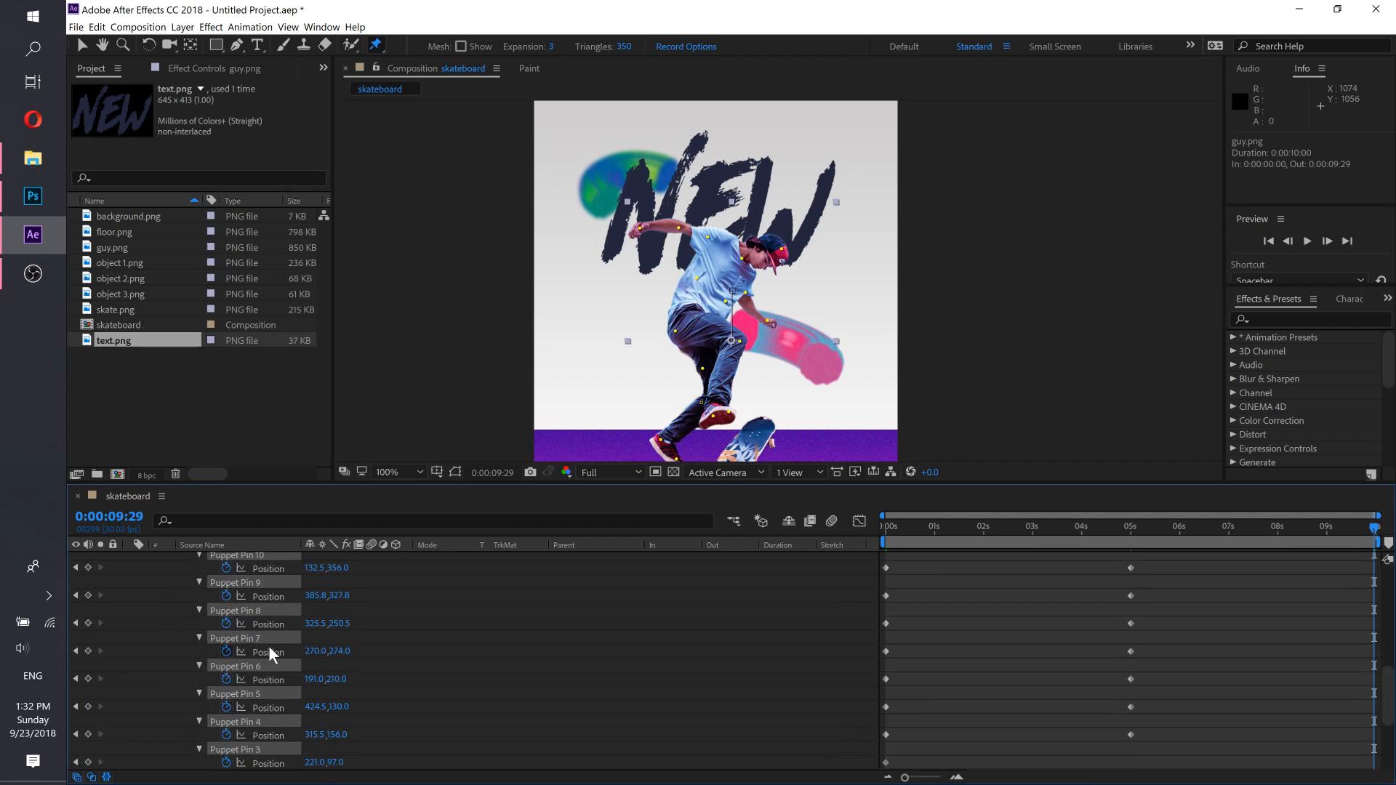
scroll(487, 646, up, 6)
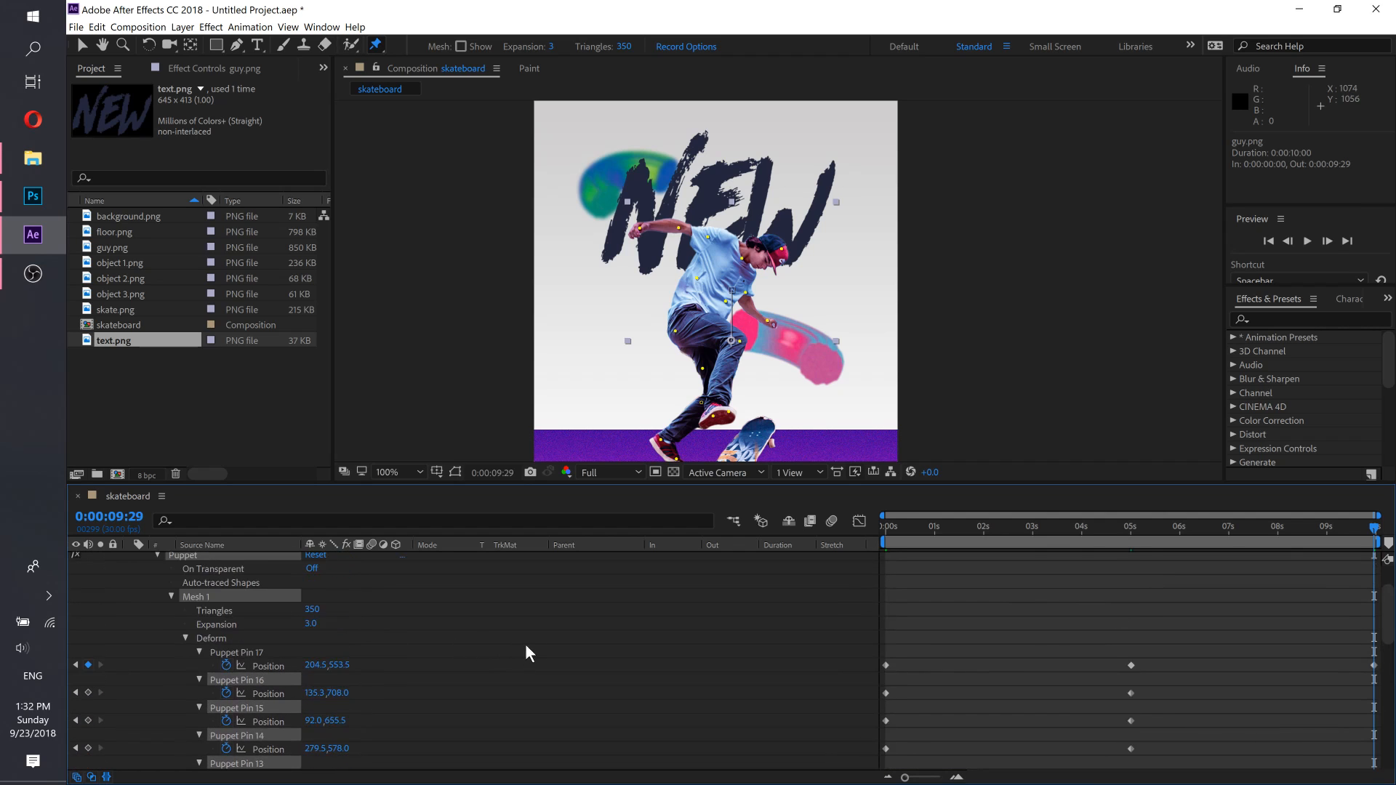
Step: Copy the first Position keyframes of Puppet Pins 16 and 15 to the last frame at 0:00:09:29, one pin at a time
scroll(676, 653, down, 1)
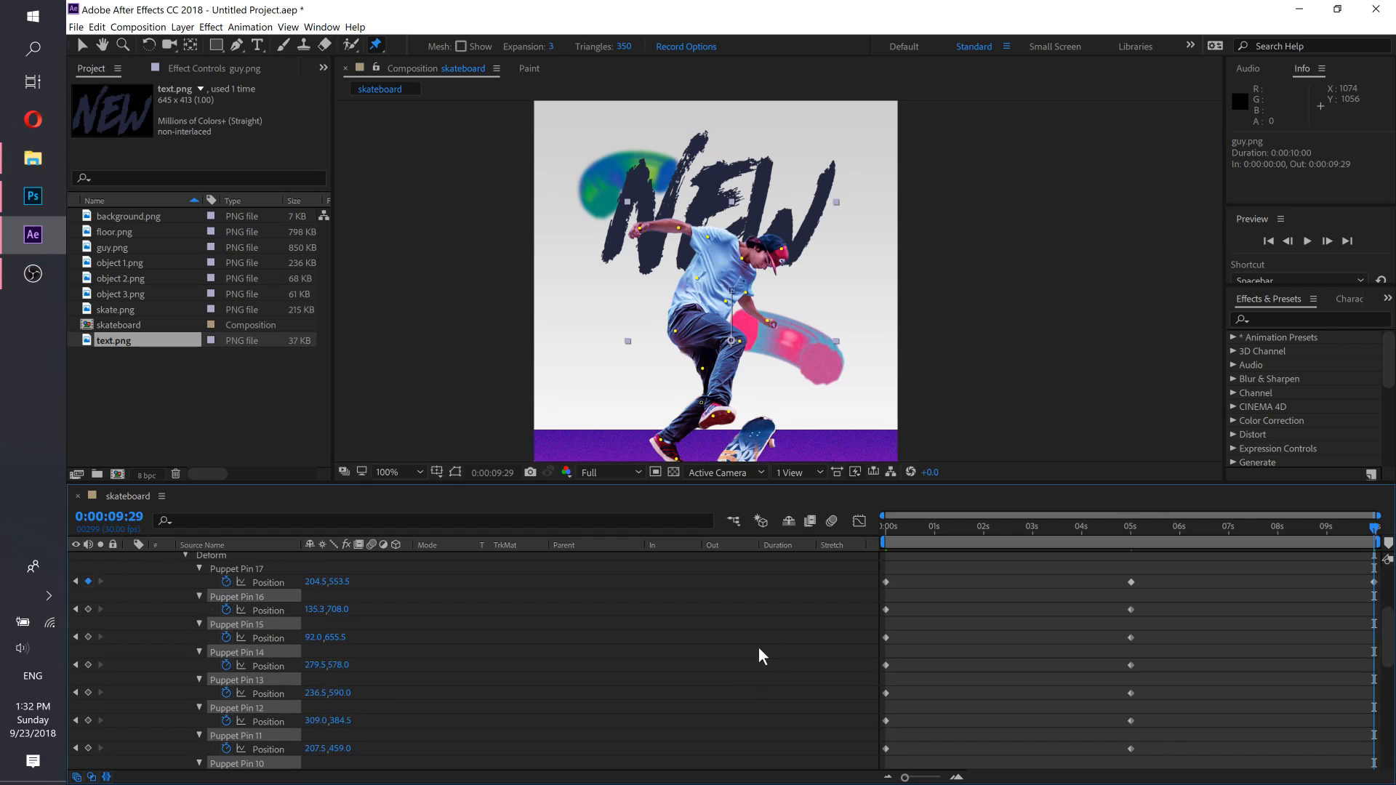
click(886, 609)
key(ctrl+c)
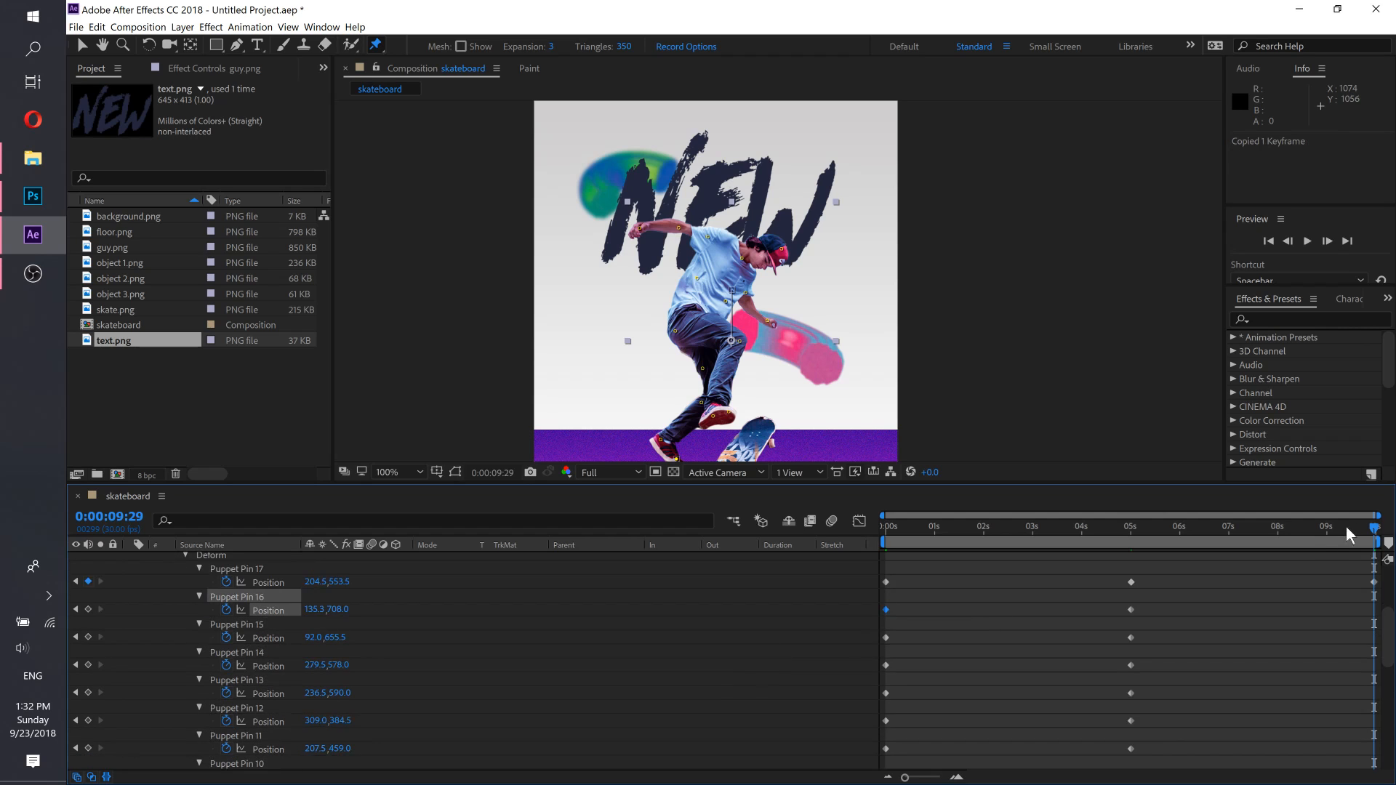
mouse_move(1374, 529)
mouse_down()
mouse_move(1342, 531)
mouse_move(1388, 535)
mouse_up()
key(ctrl+v)
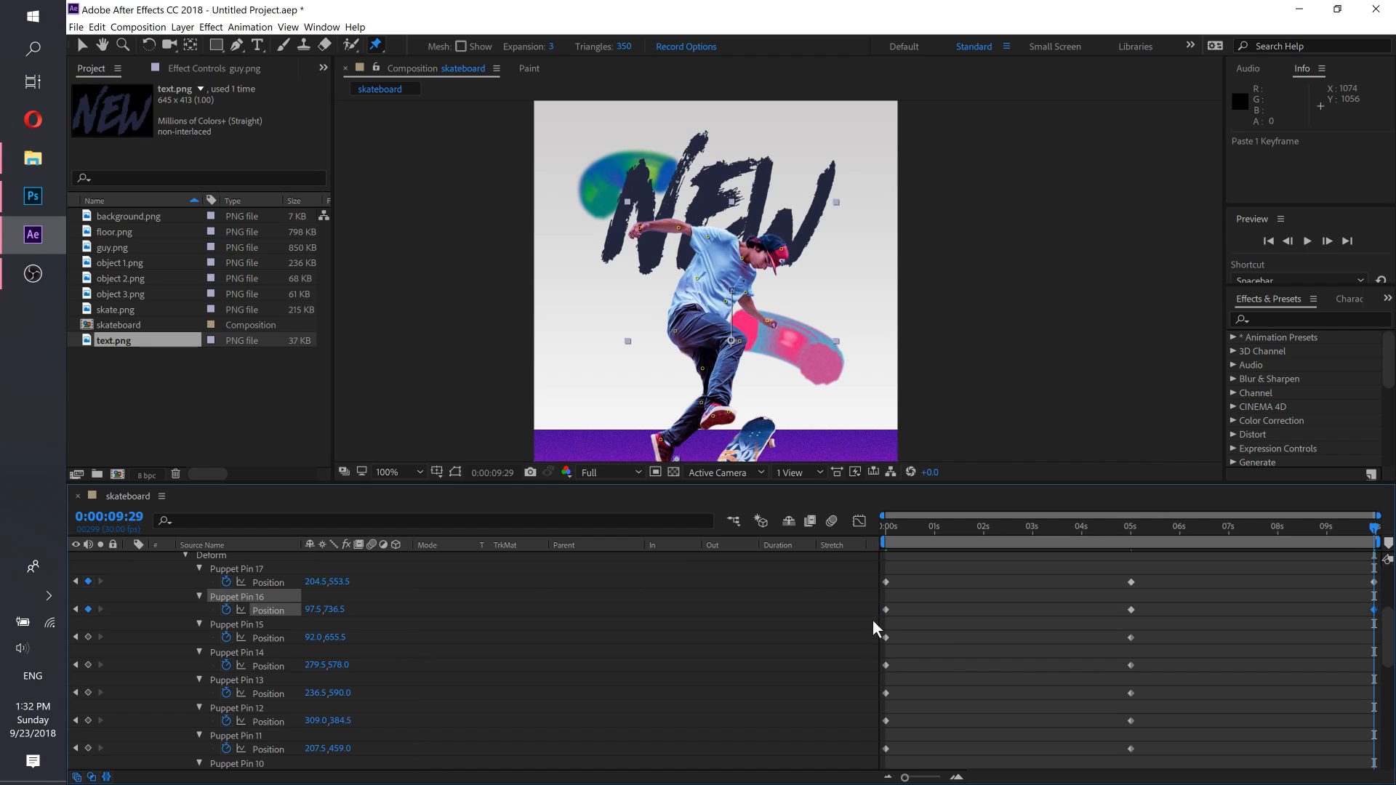
click(885, 638)
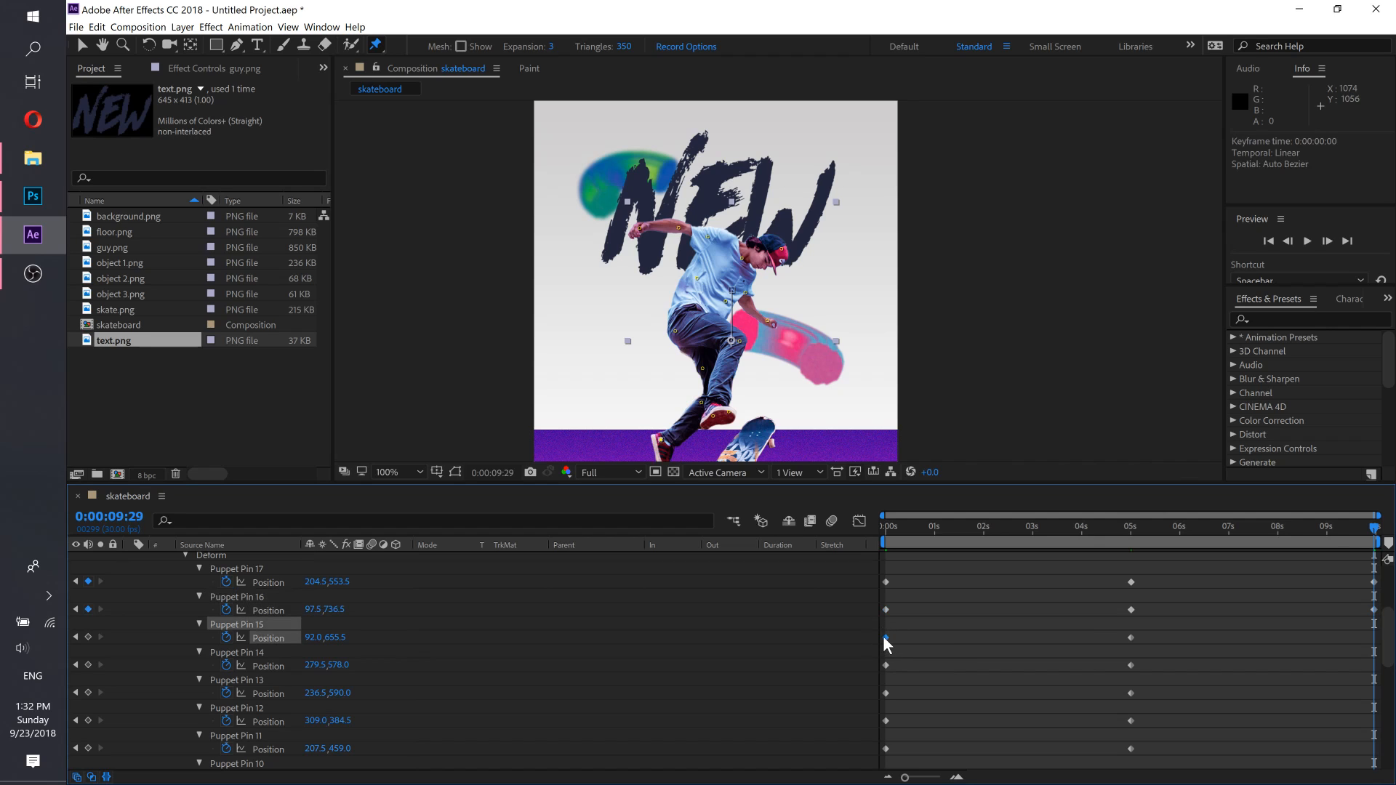
key(ctrl+v)
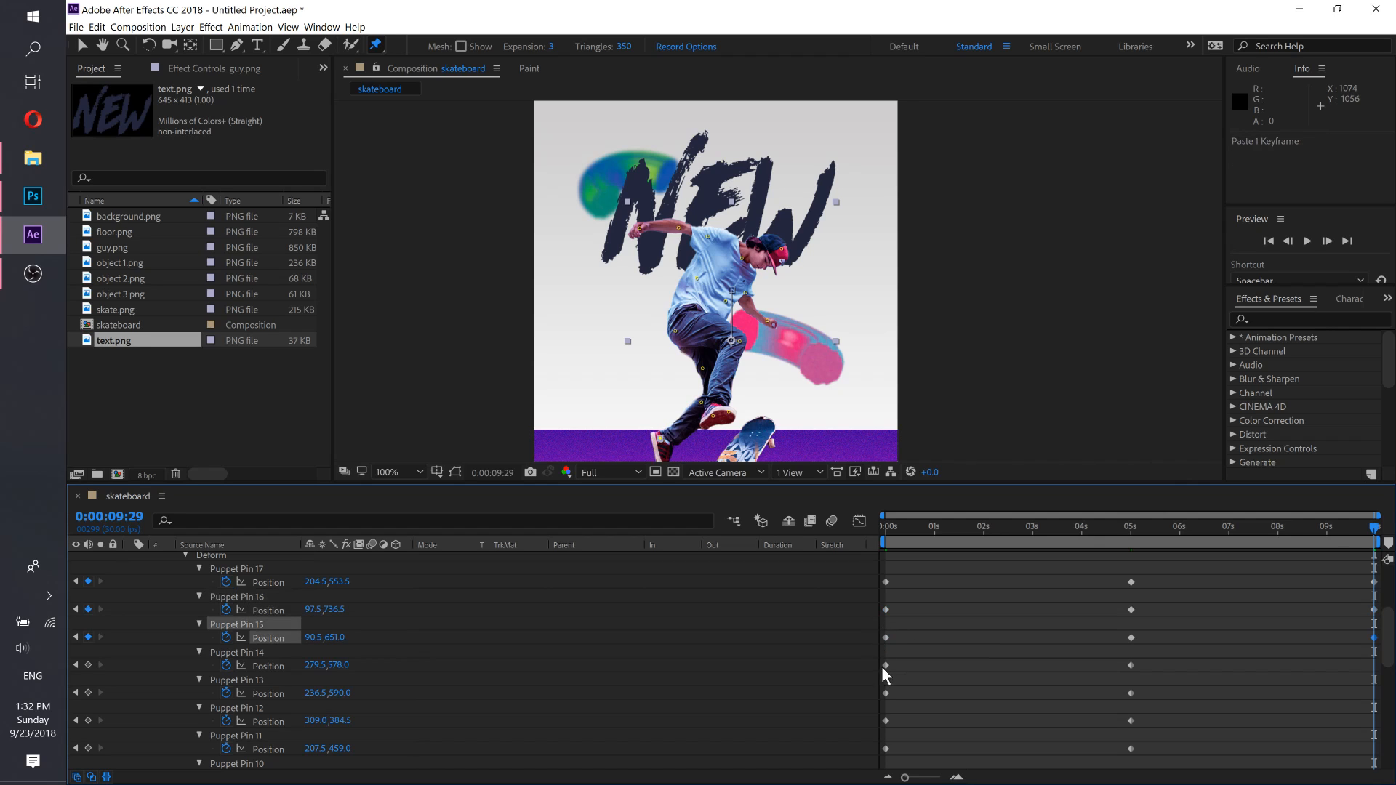
Step: Duplicate the starting Position keyframes of Puppet Pins 14, 13 and 12 at 0:00:09:29
click(885, 665)
key(ctrl+v)
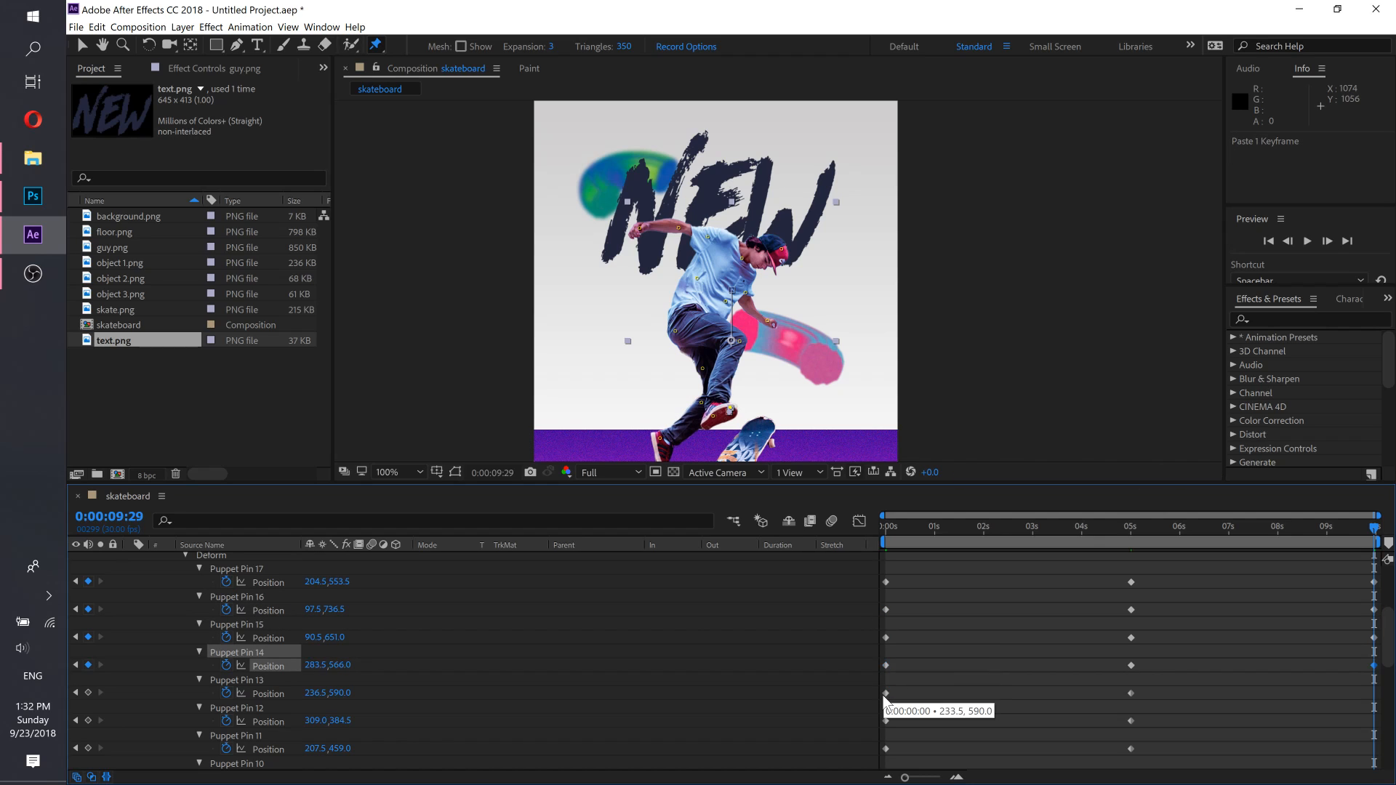
click(886, 693)
key(ctrl+v)
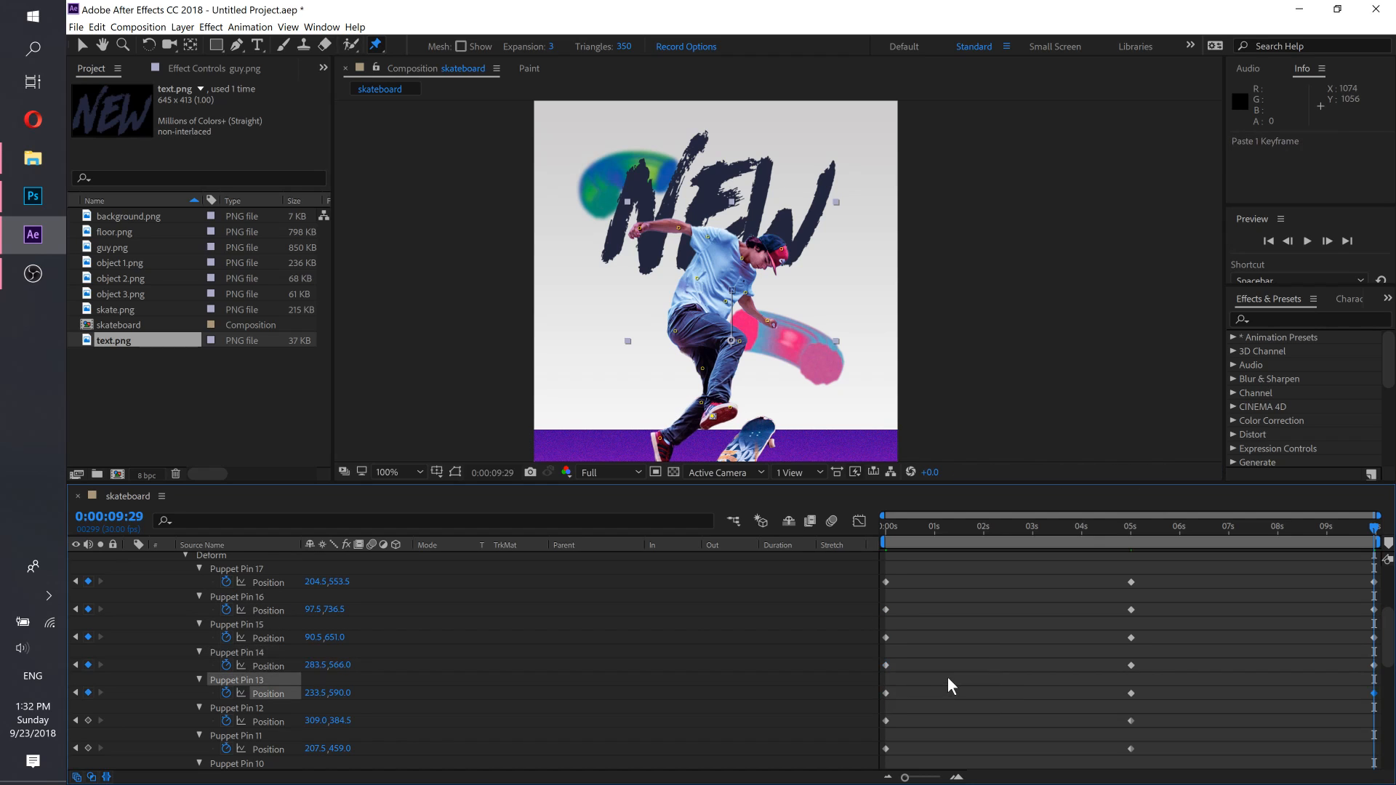
scroll(946, 686, down, 1)
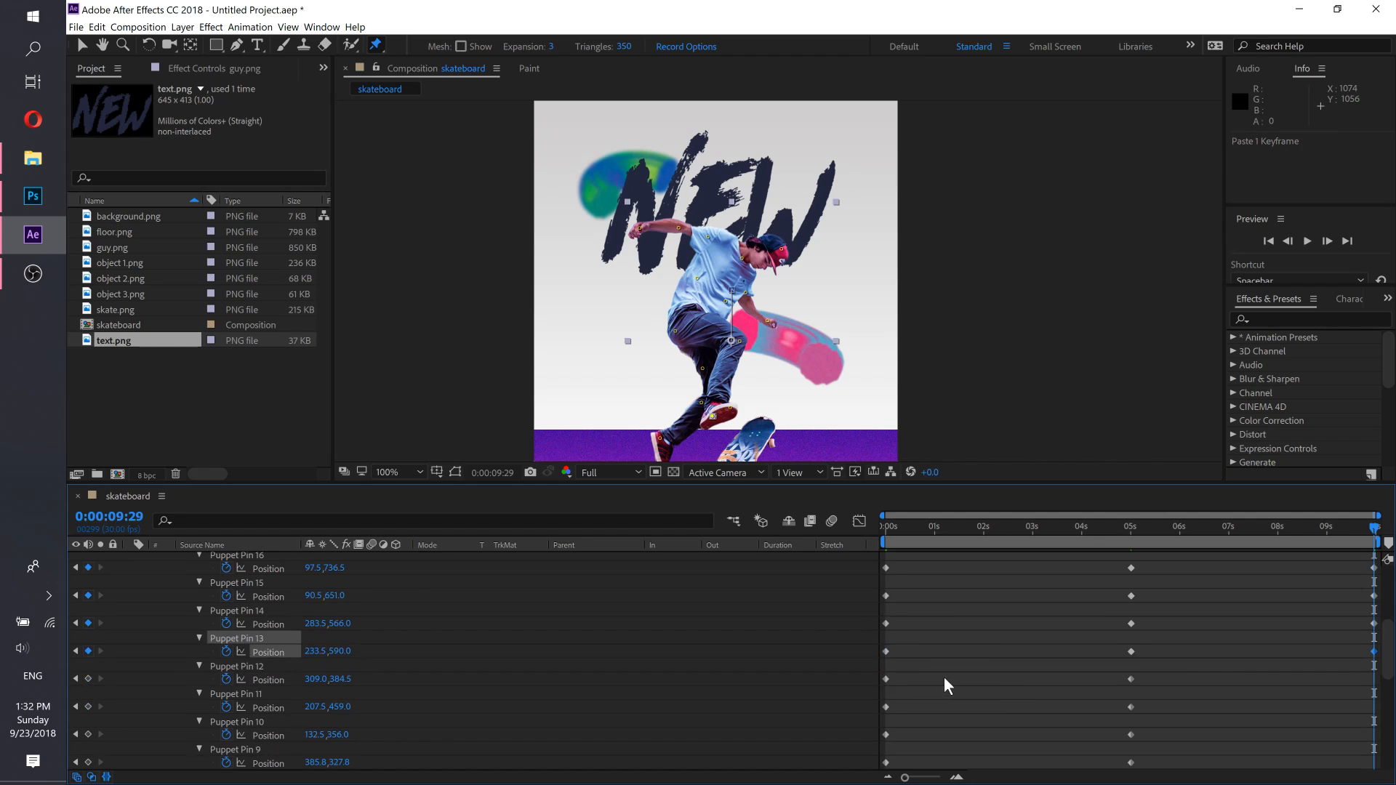
click(886, 680)
key(ctrl+v)
Step: Copy the first Position keyframes of Puppet Pins 11 and 10 to the last frame at 0:00:09:29
scroll(926, 682, down, 1)
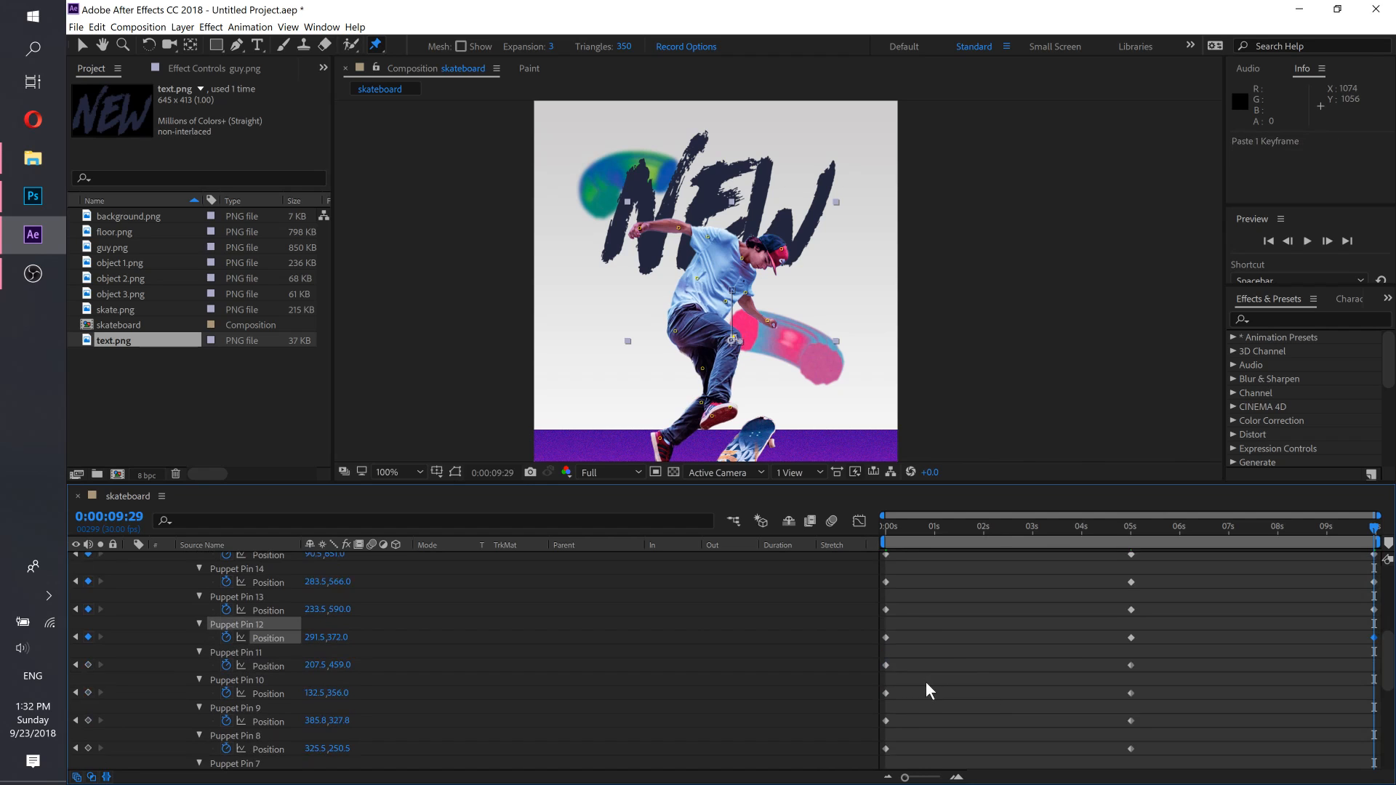
scroll(926, 682, down, 1)
click(885, 623)
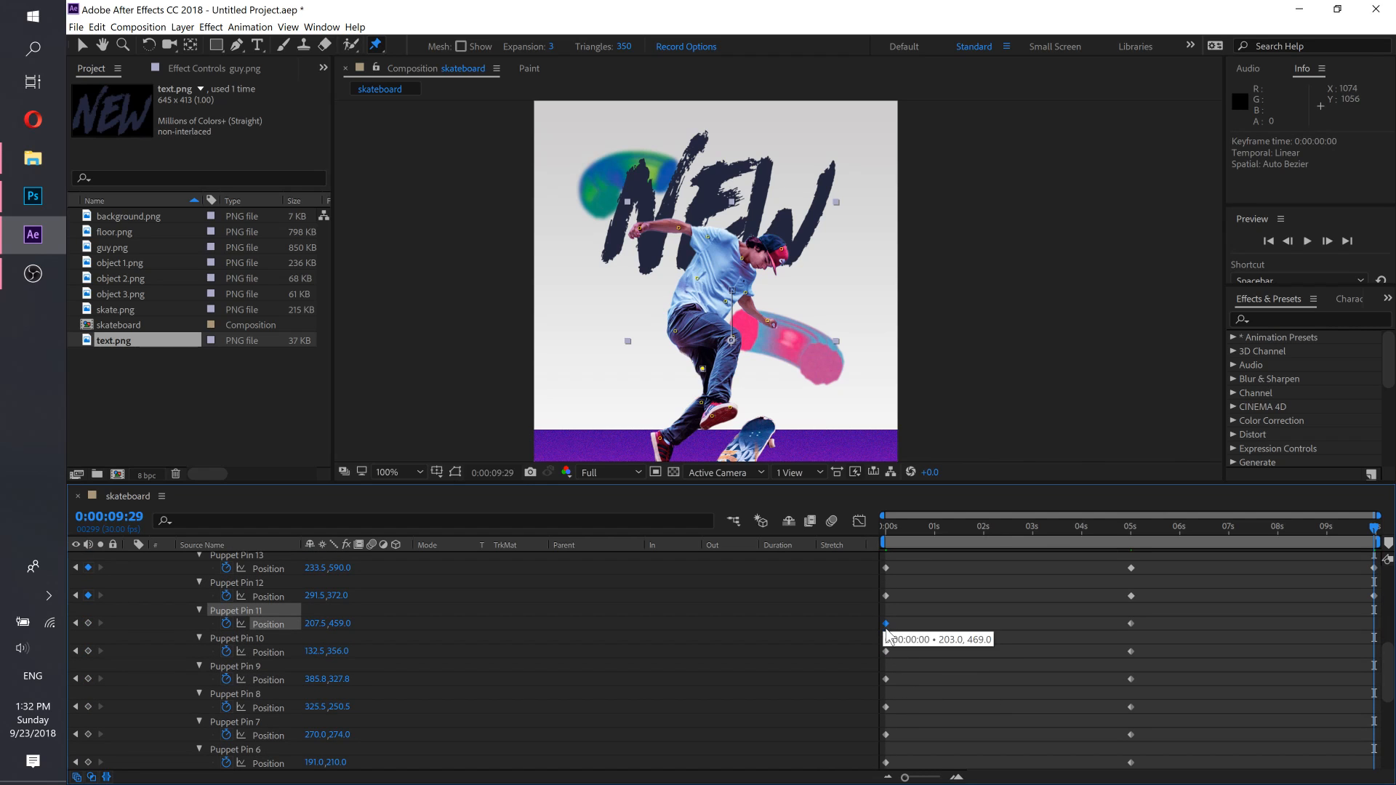
key(ctrl+c)
key(ctrl+v)
click(884, 651)
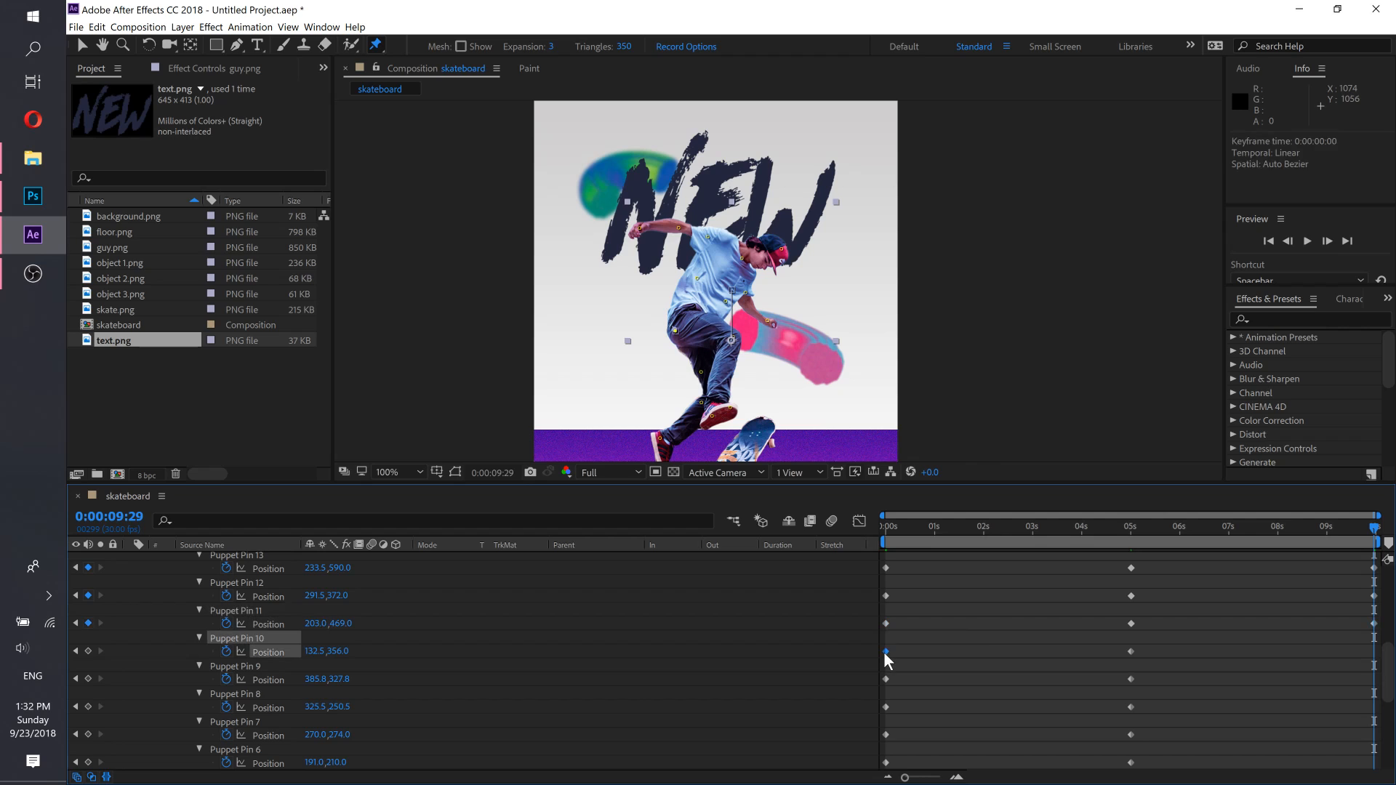
key(ctrl+c)
key(ctrl+v)
Step: Copy the first Position keyframes of Puppet Pins 9 and 8 to 0:00:09:29
click(886, 679)
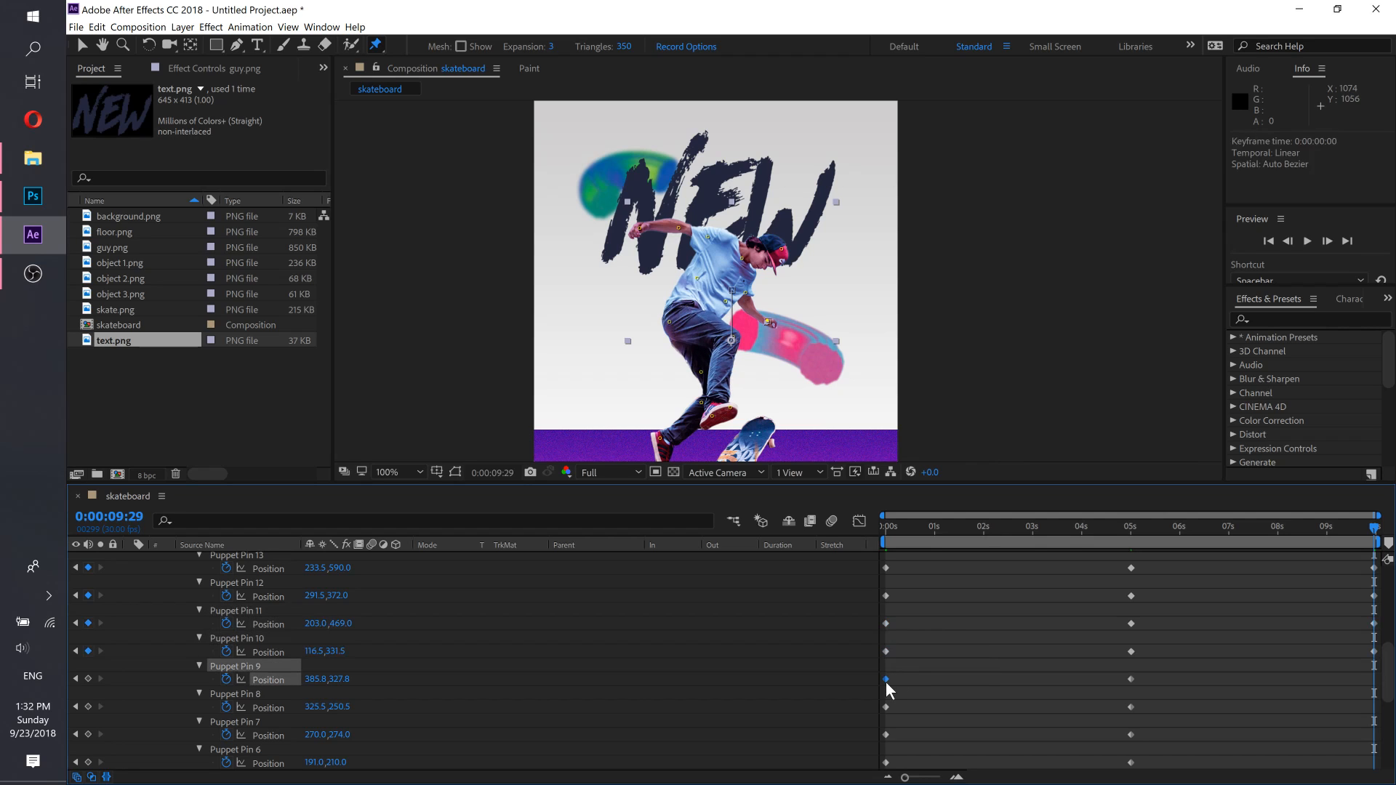
key(ctrl+c)
key(ctrl+v)
click(885, 707)
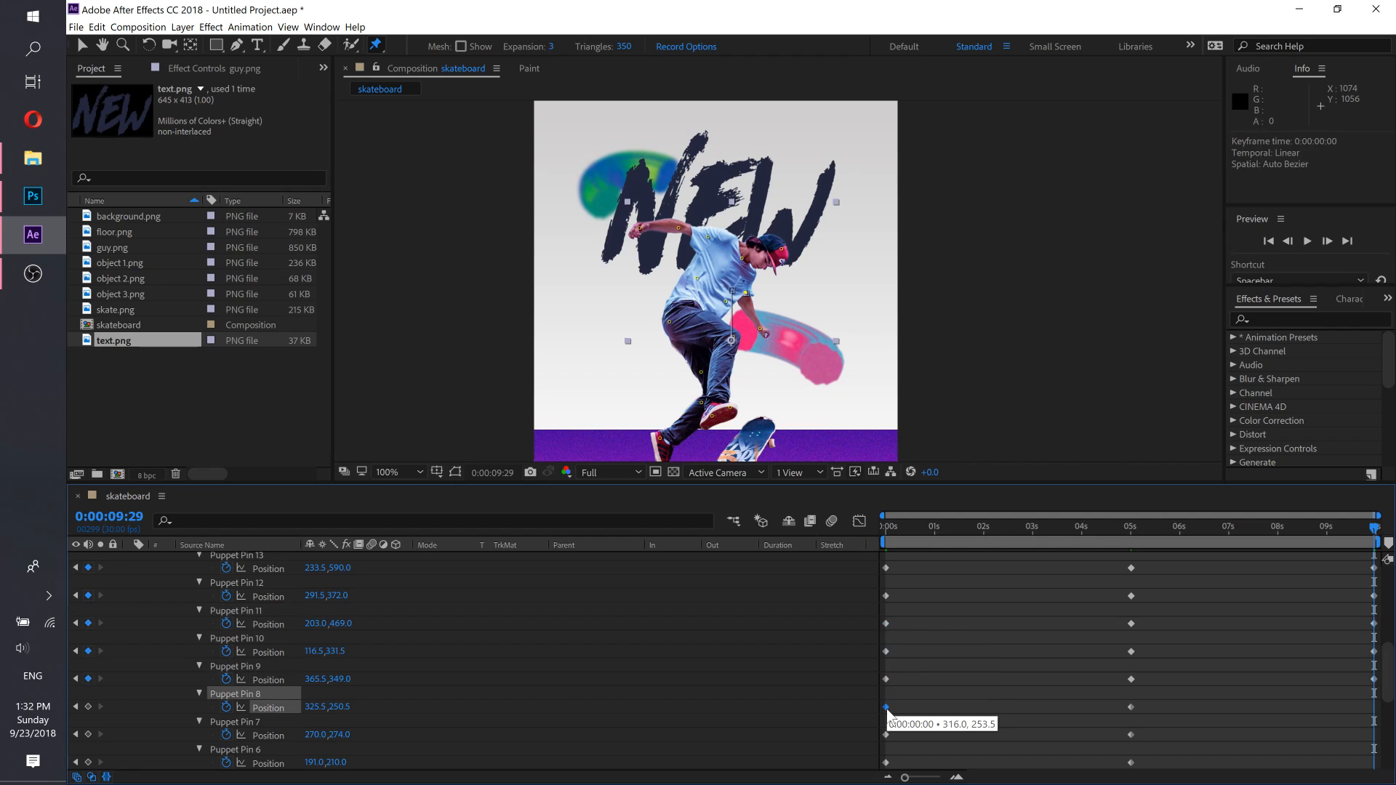
key(ctrl+c)
key(ctrl+v)
Step: Copy the first Position keyframes of Puppet Pins 7 and 6 to the composition's last frame, 0:00:09:29
scroll(916, 689, down, 1)
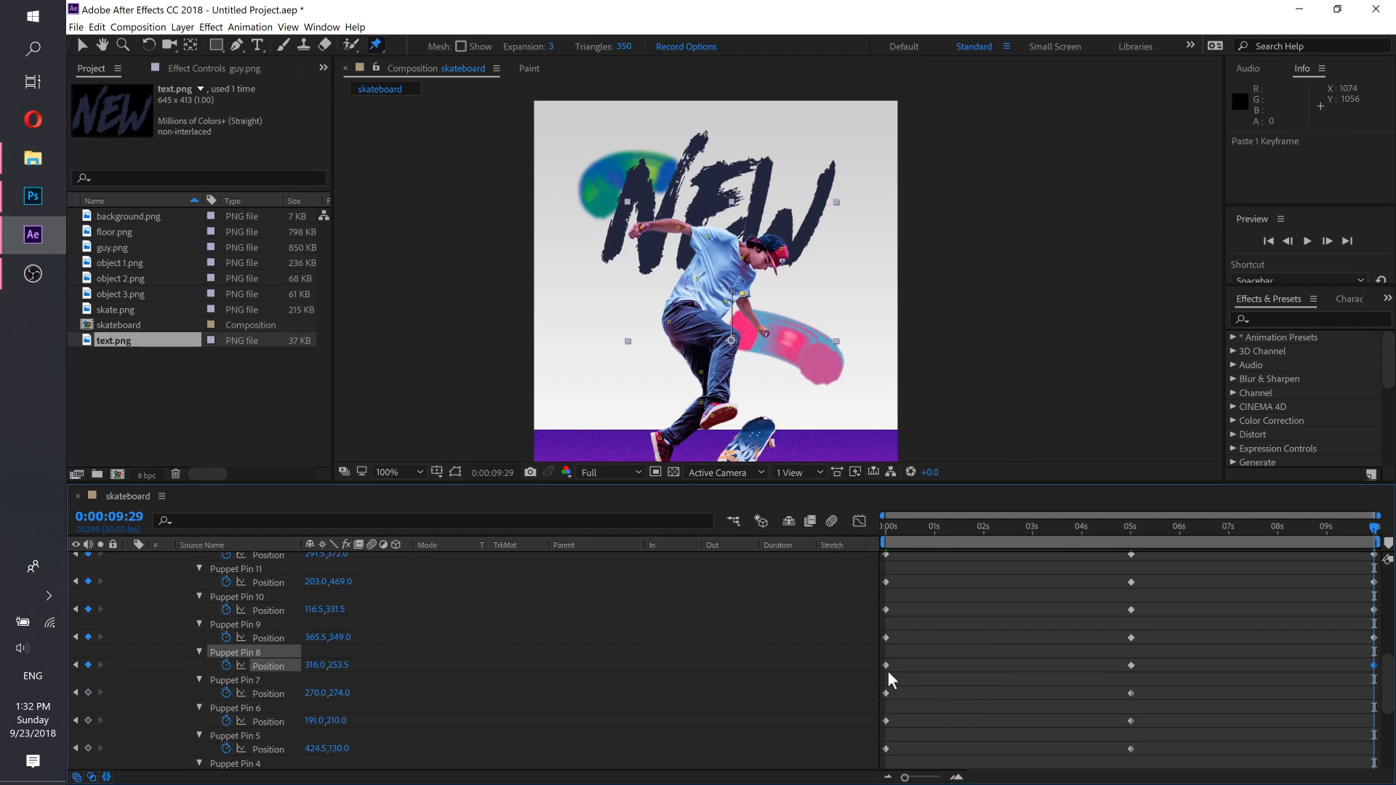
click(886, 692)
key(ctrl+c)
key(ctrl+v)
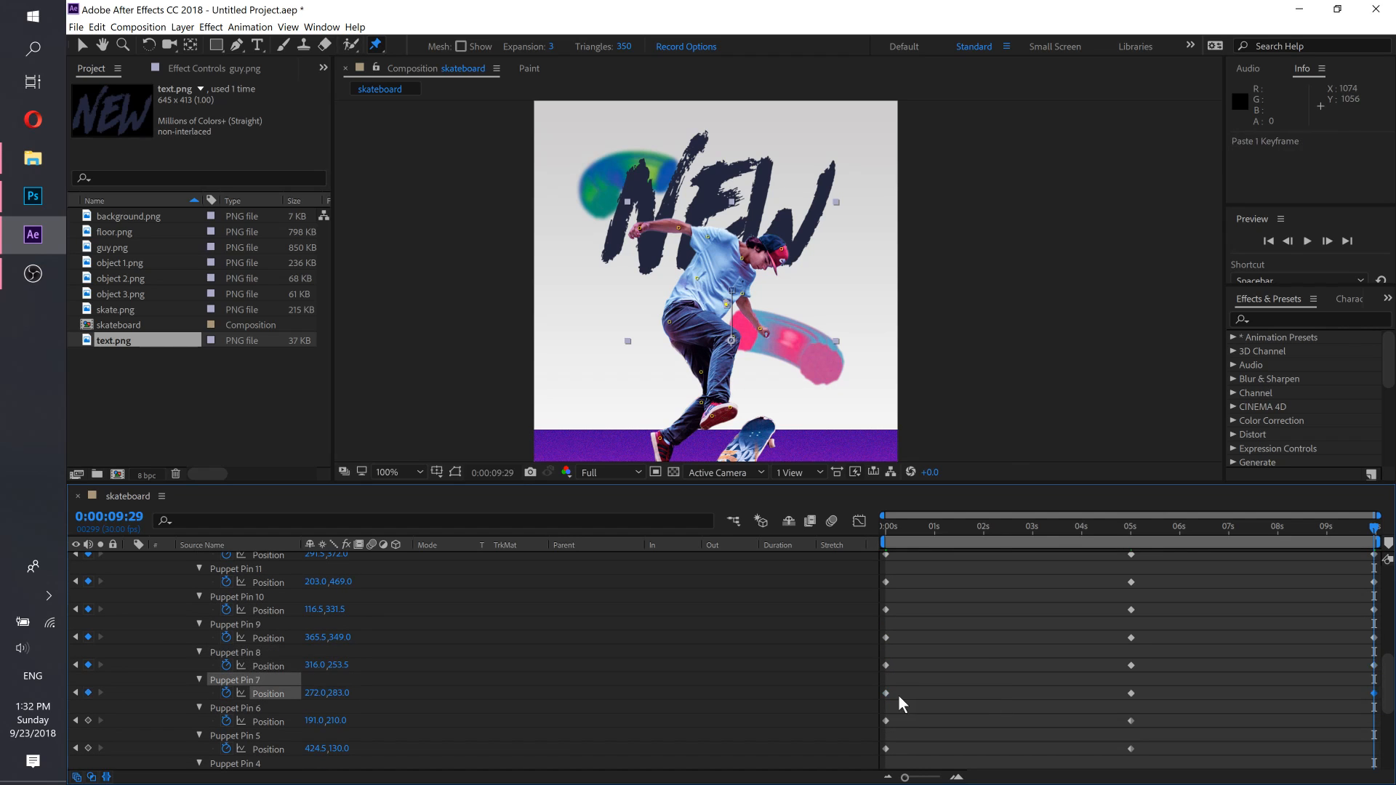
scroll(905, 696, down, 1)
click(885, 679)
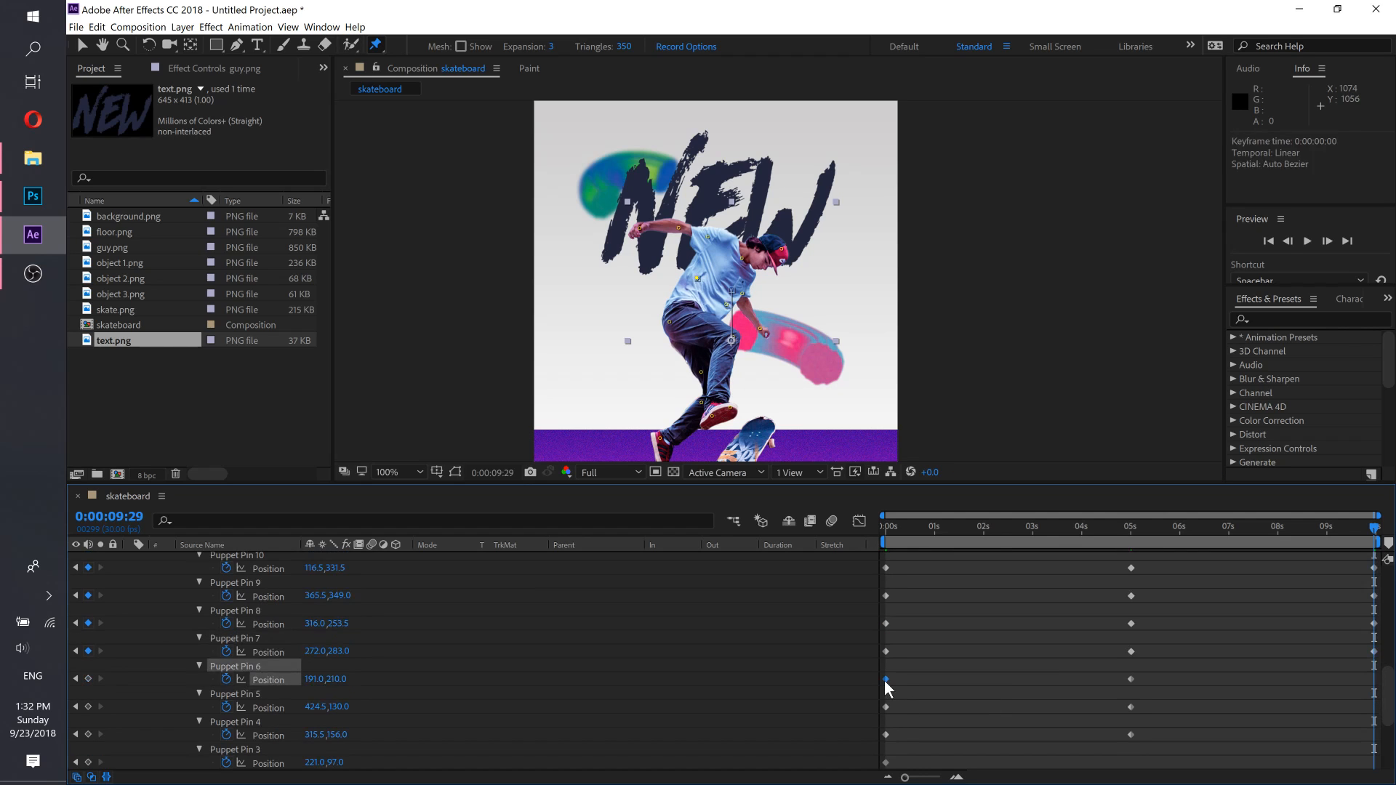
key(ctrl+c)
key(ctrl+v)
Step: Copy the first Position keyframes of Puppet Pins 5 and 4 to 0:00:09:29
scroll(899, 681, down, 1)
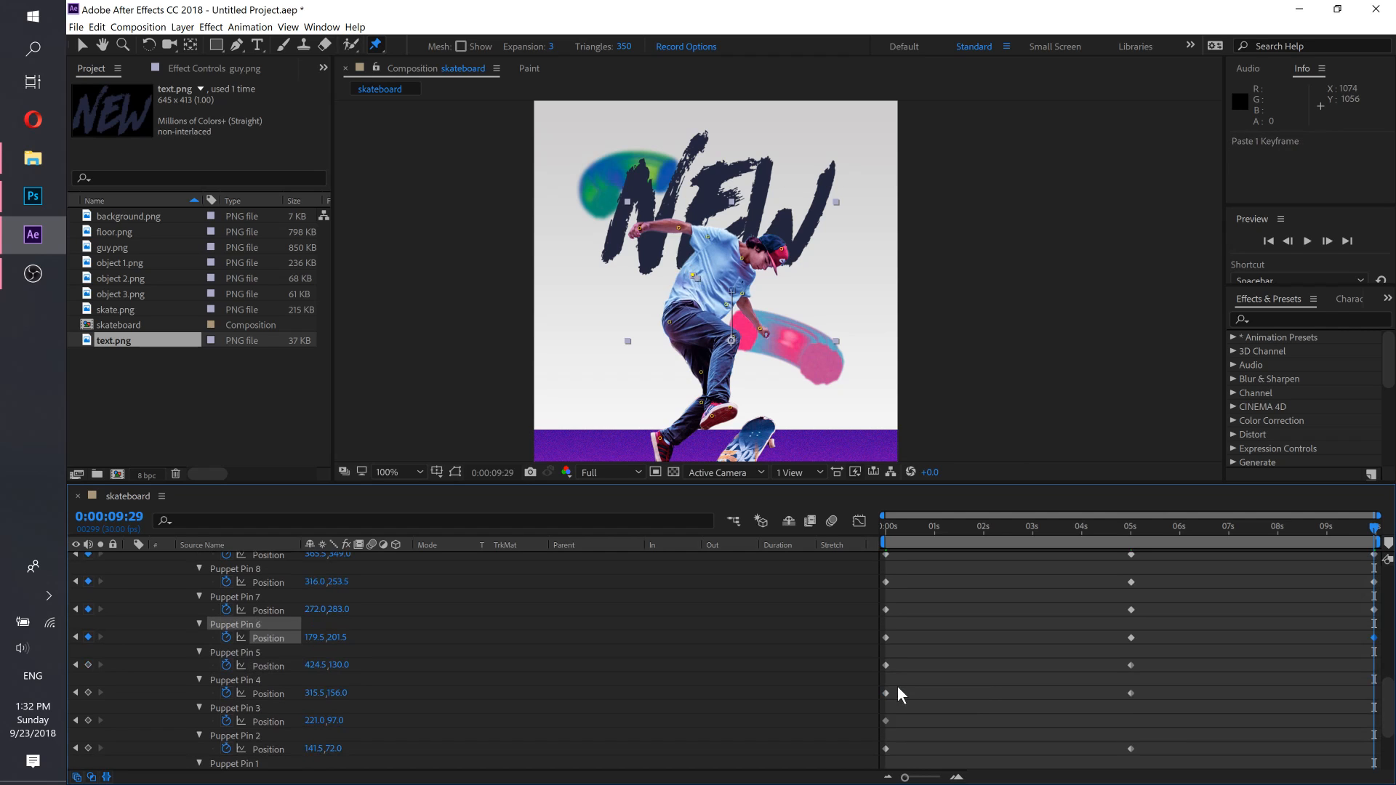
click(886, 664)
key(ctrl+c)
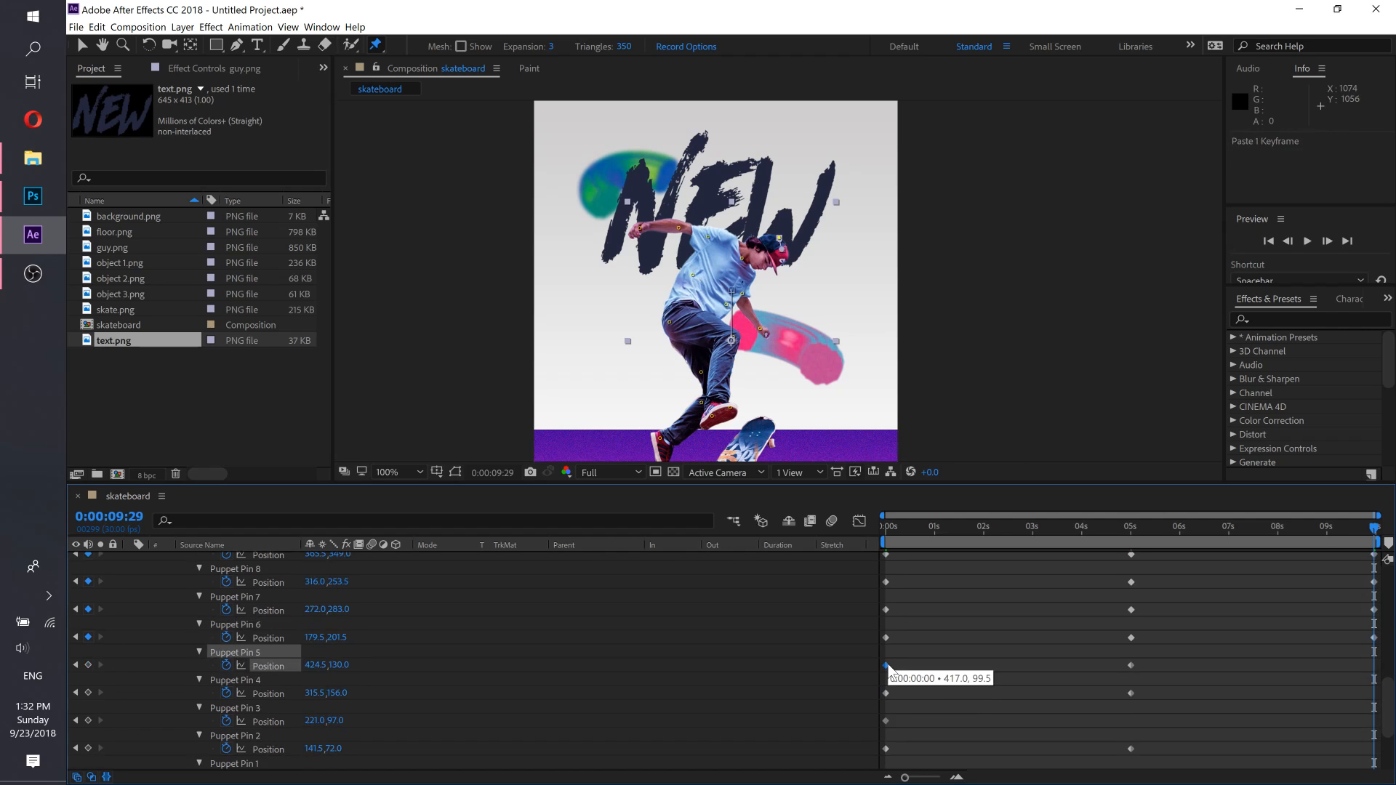
key(ctrl+v)
click(887, 692)
key(ctrl+c)
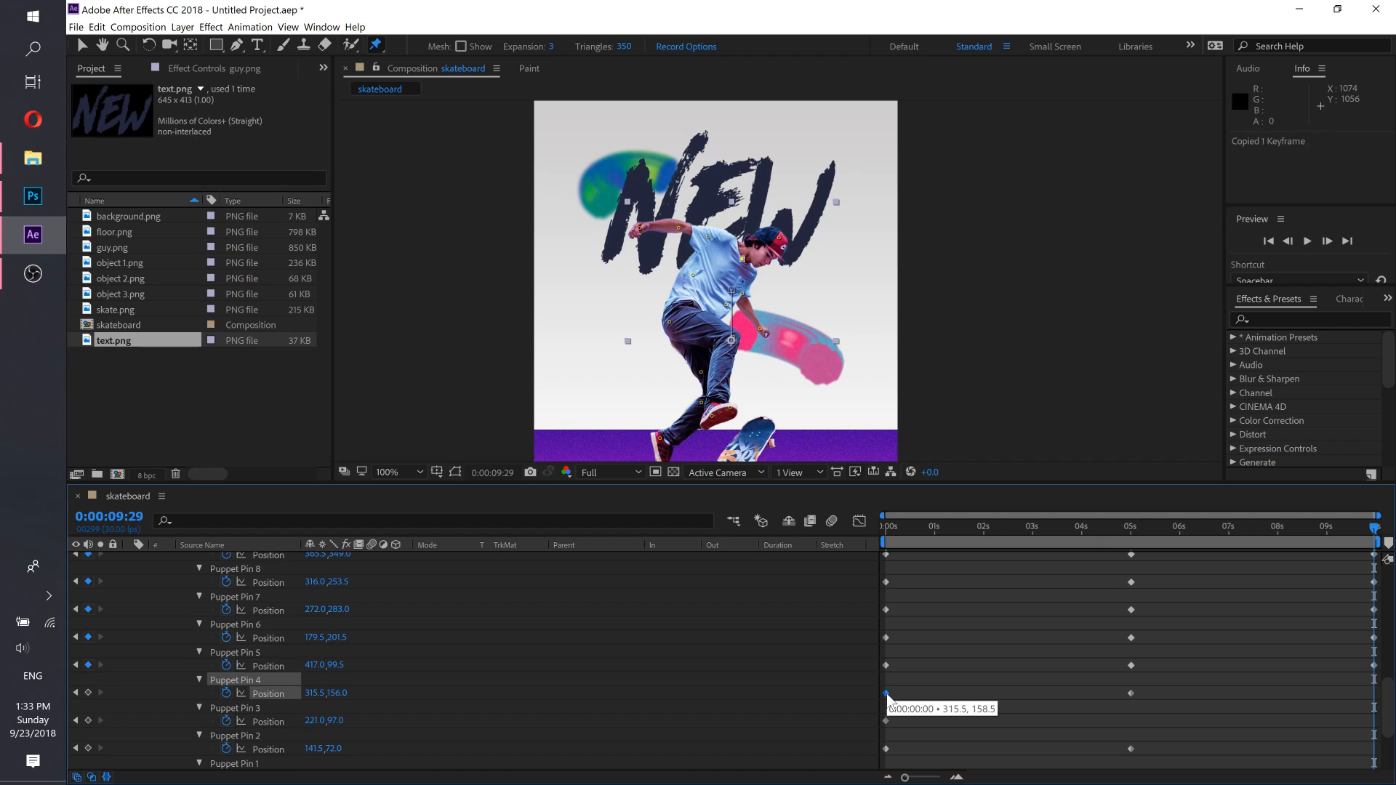
key(ctrl+v)
Step: Copy the first Position keyframes of the remaining Puppet Pins 3, 2 and 1 to the last frame at 0:00:09:29
scroll(914, 690, down, 1)
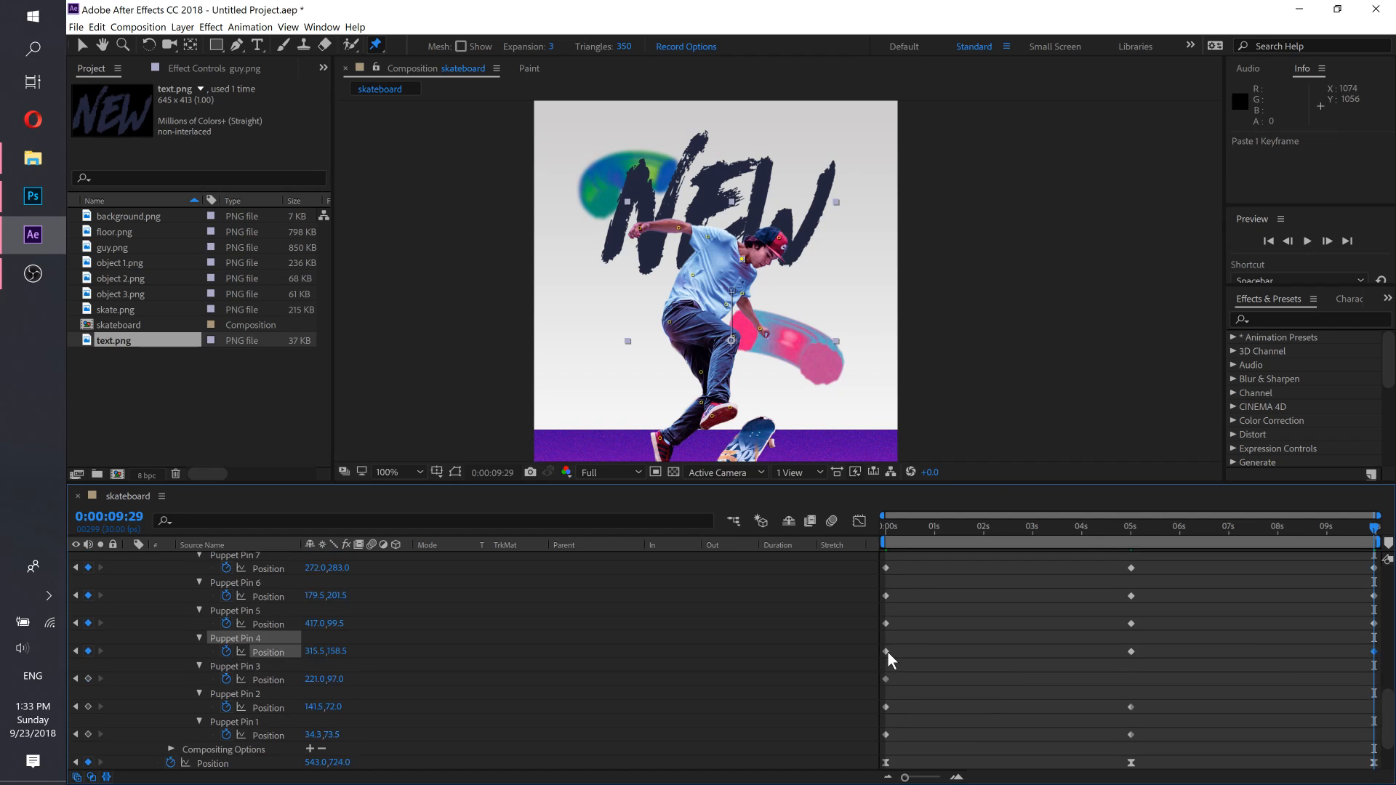
click(888, 652)
click(886, 679)
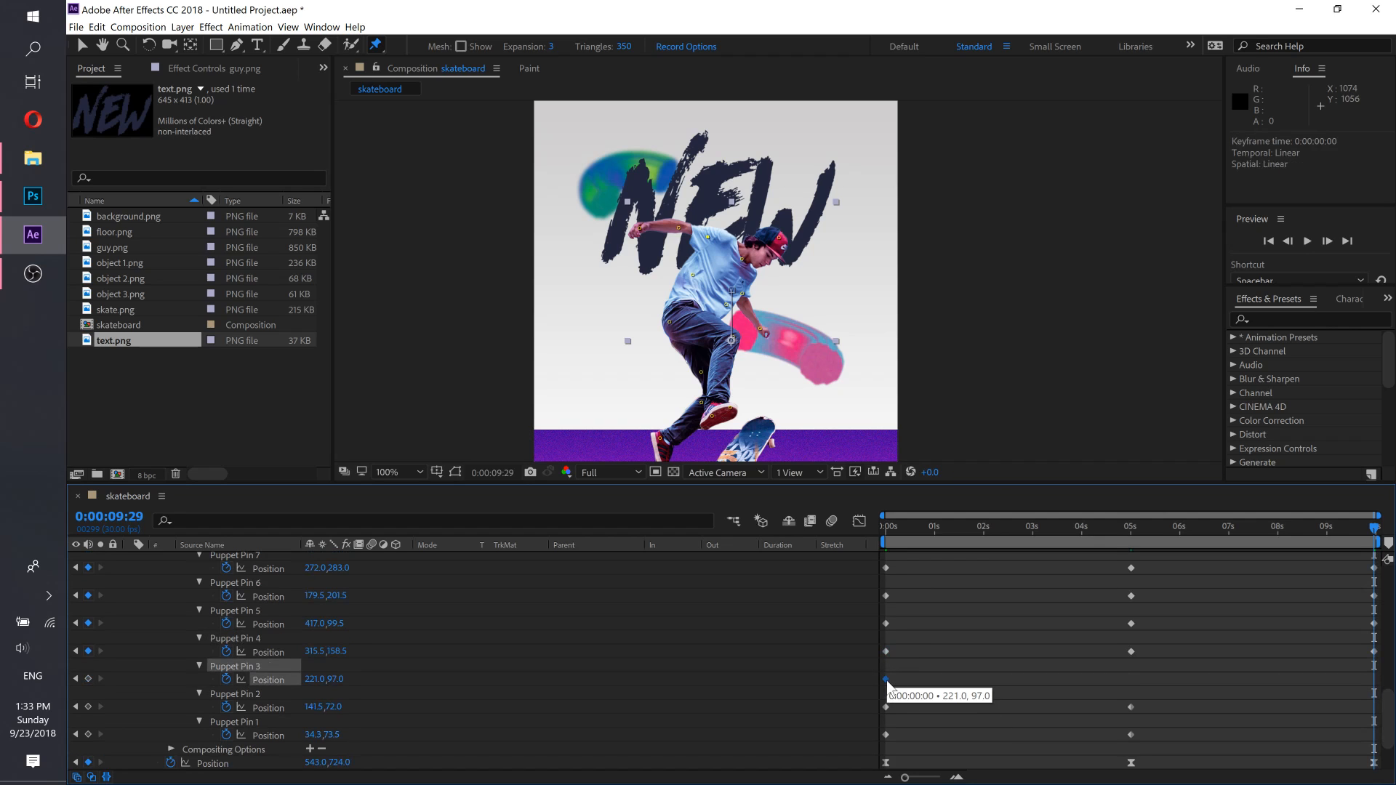
key(ctrl+c)
key(ctrl+v)
click(885, 707)
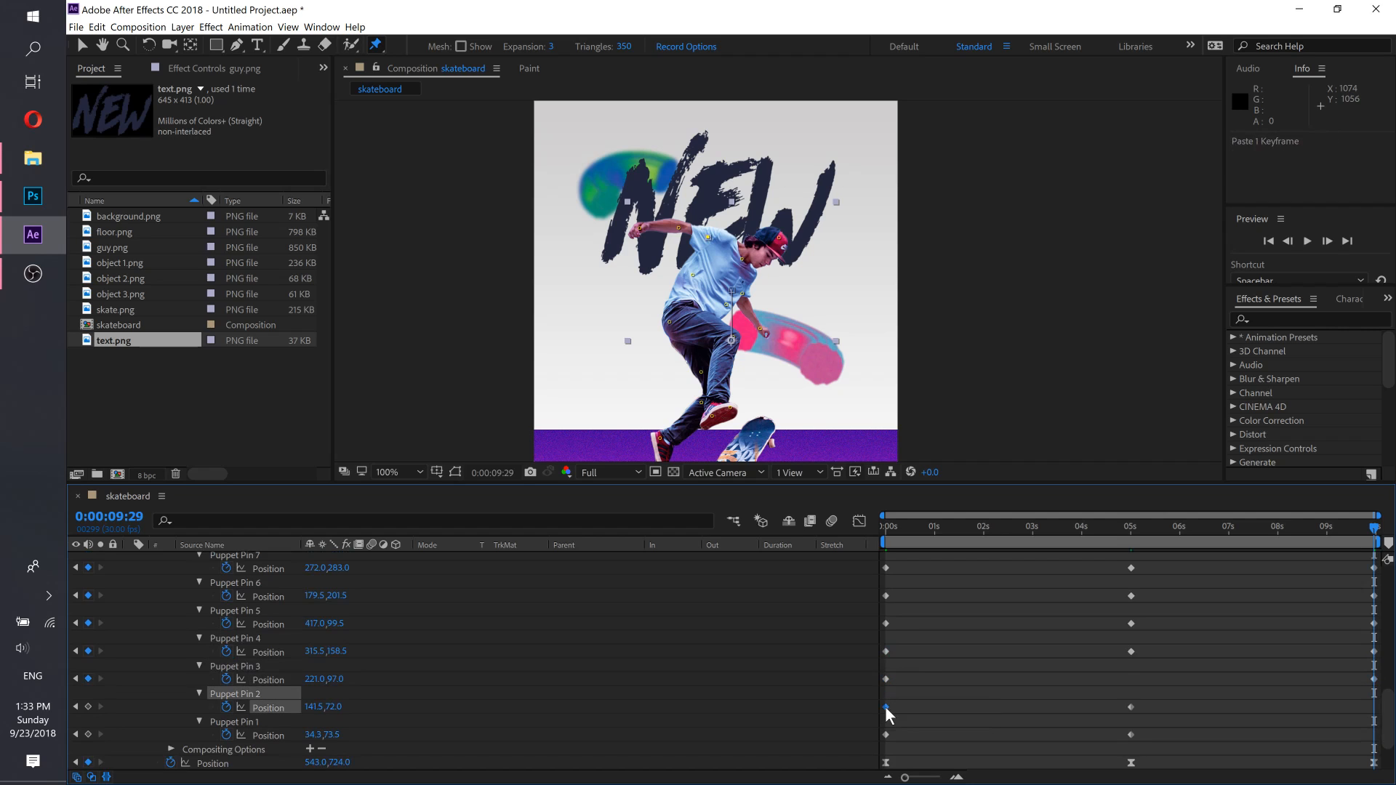
key(ctrl+c)
key(ctrl+v)
click(885, 735)
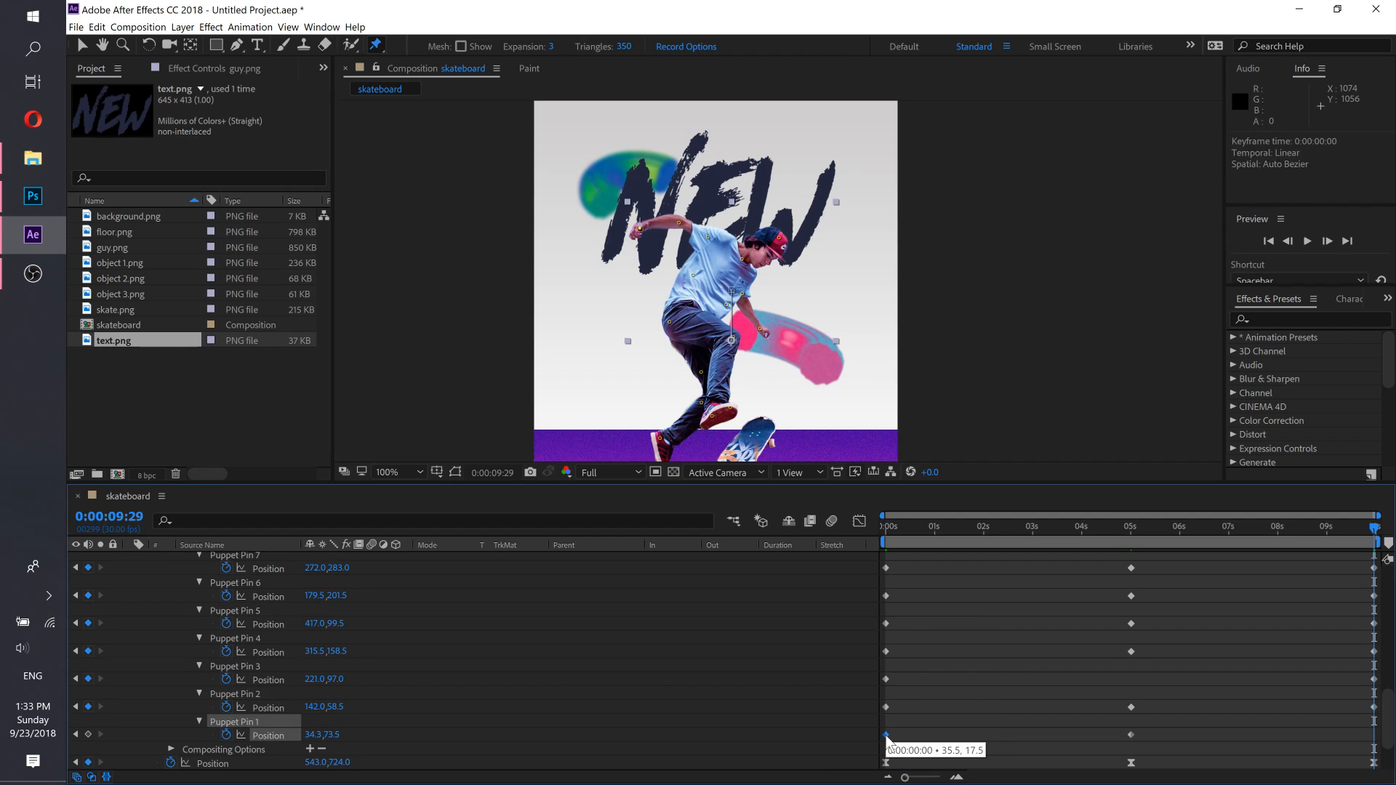
key(ctrl+c)
key(ctrl+v)
Step: Inspect the skater's pose at 0:00:06:13, 0:00:05:01 and 0:00:04:07, and locate Puppet Pin 3 on the figure
scroll(935, 708, down, 2)
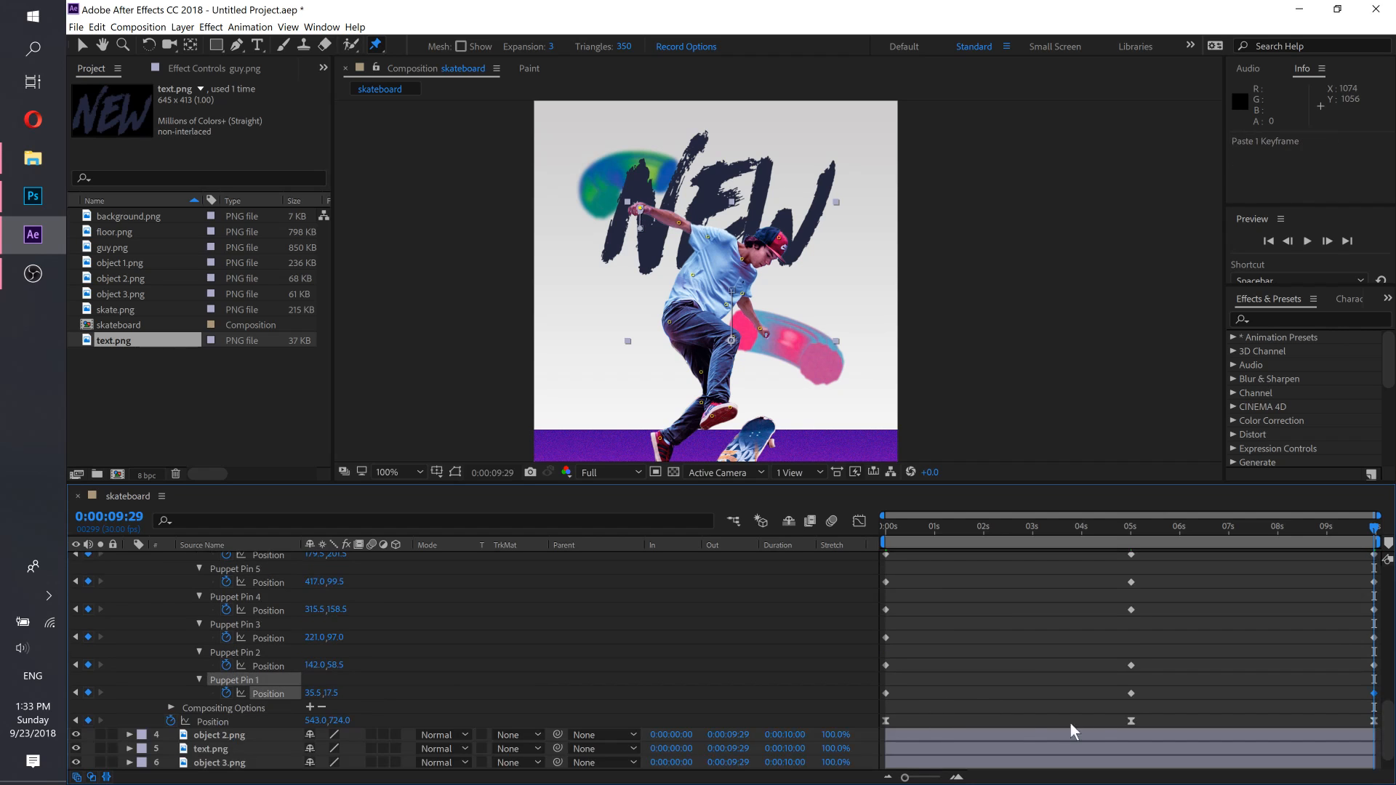
click(1201, 530)
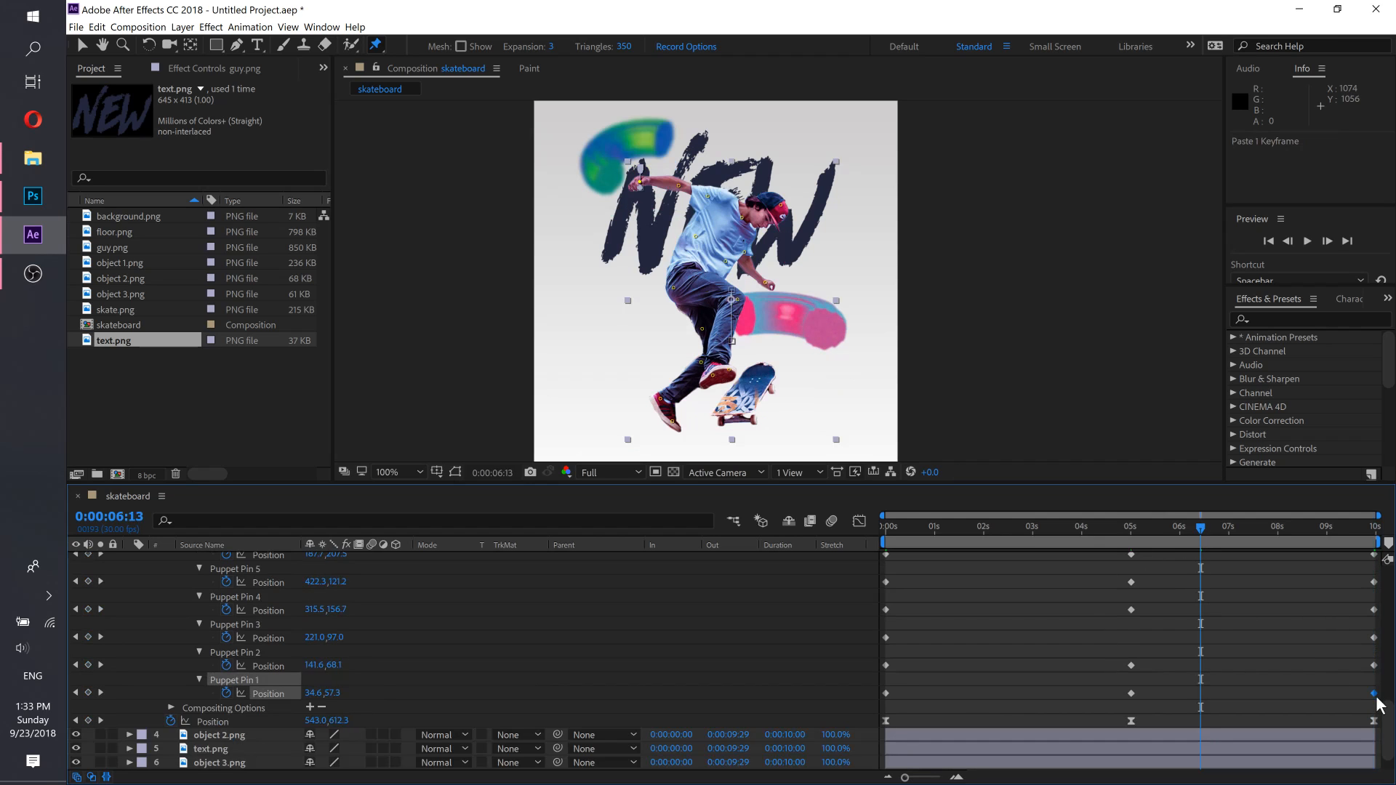
mouse_move(1387, 736)
mouse_down()
mouse_move(1387, 636)
mouse_move(1385, 719)
mouse_up()
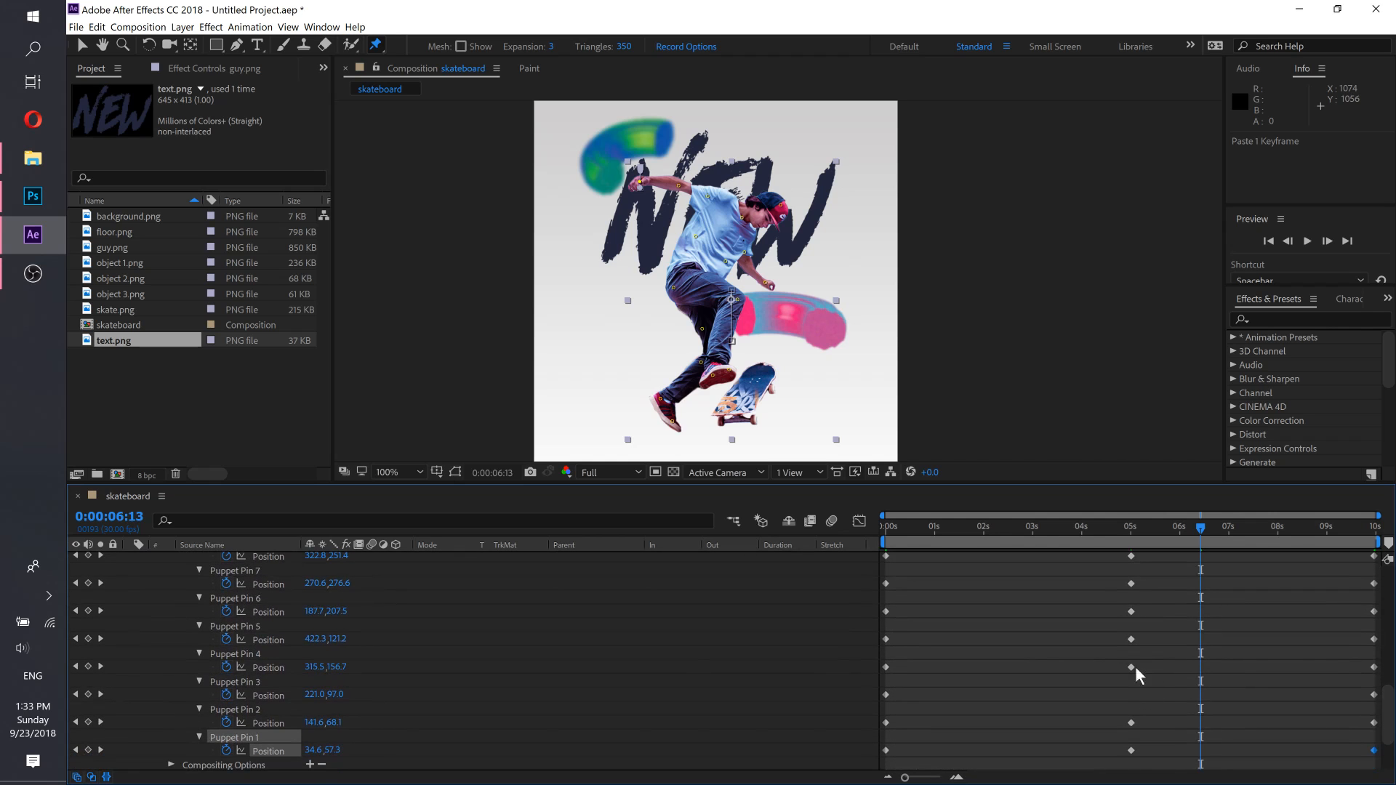
click(1130, 535)
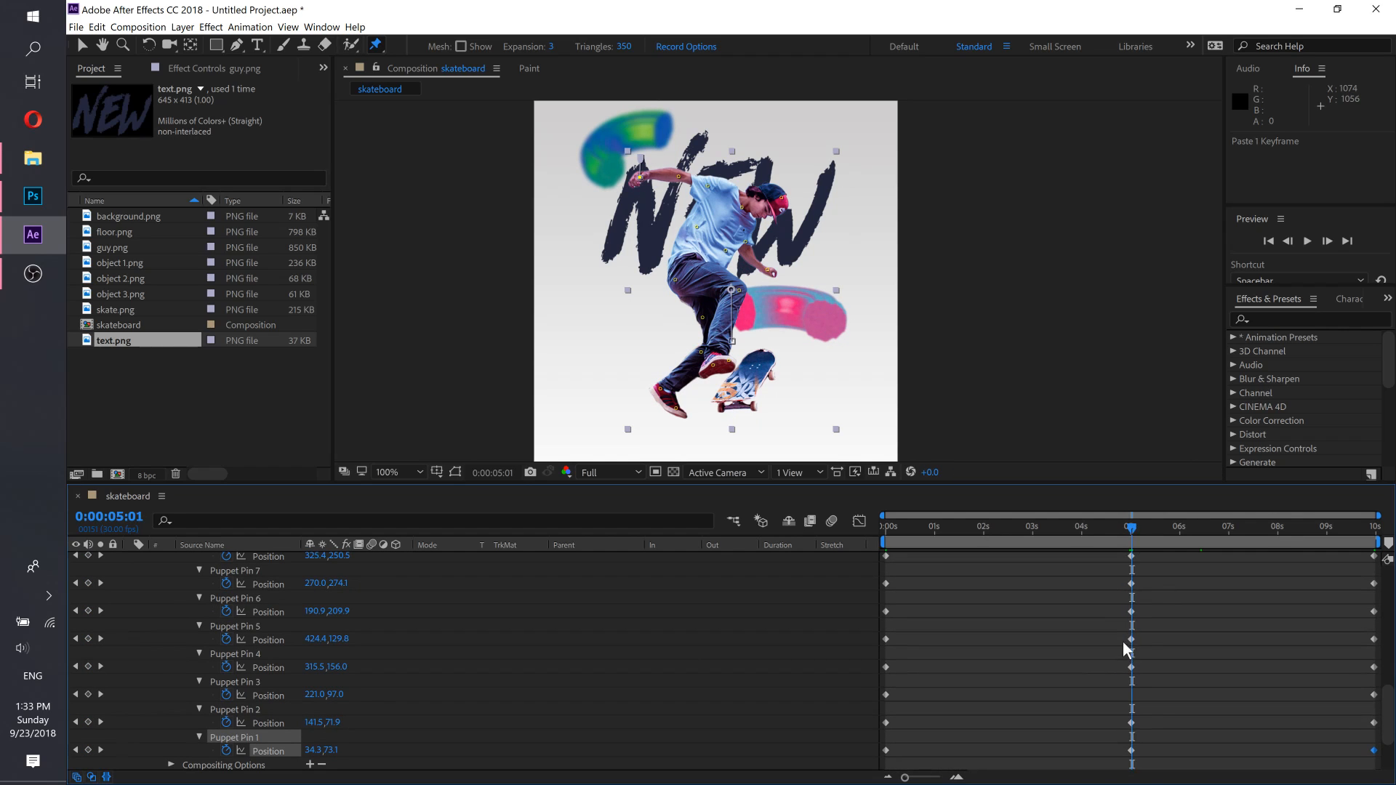
click(256, 685)
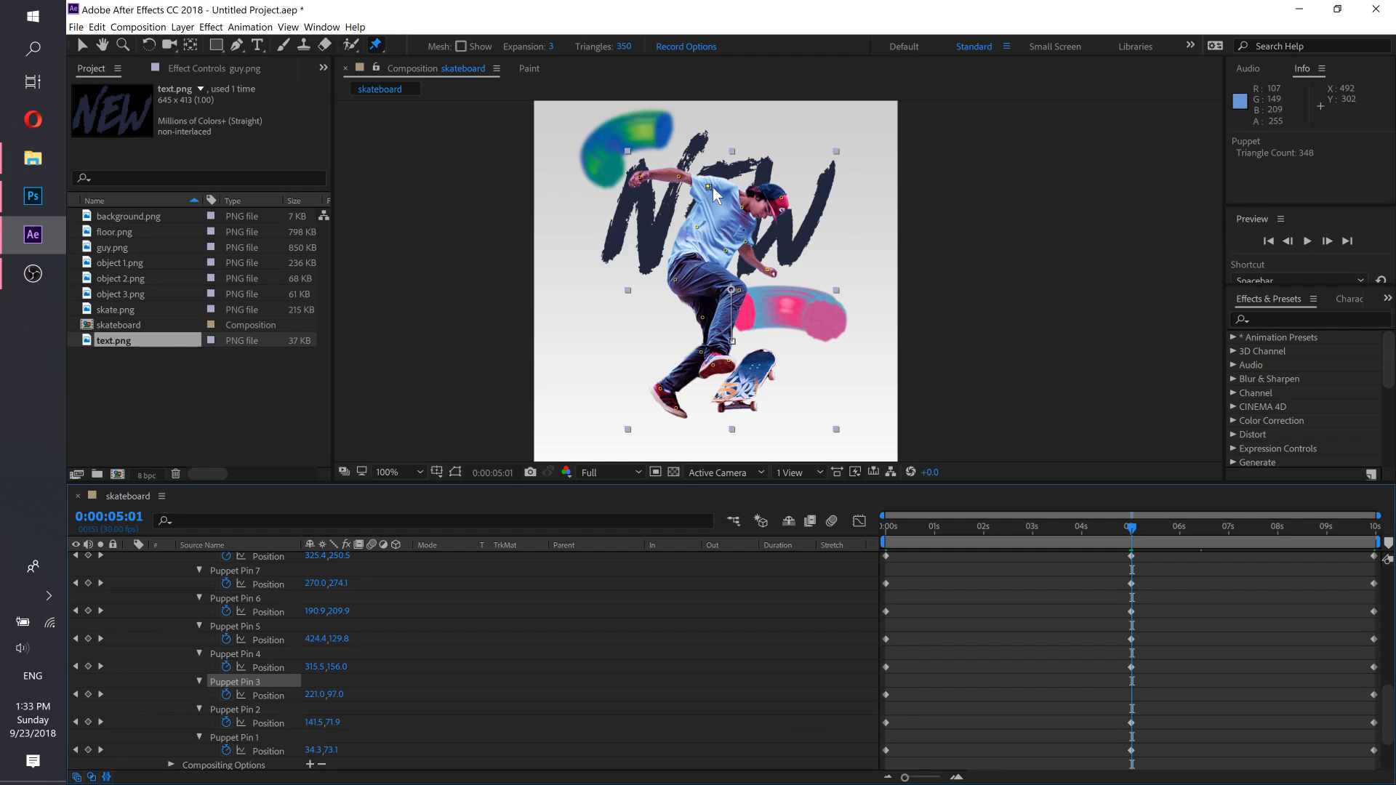
click(1092, 527)
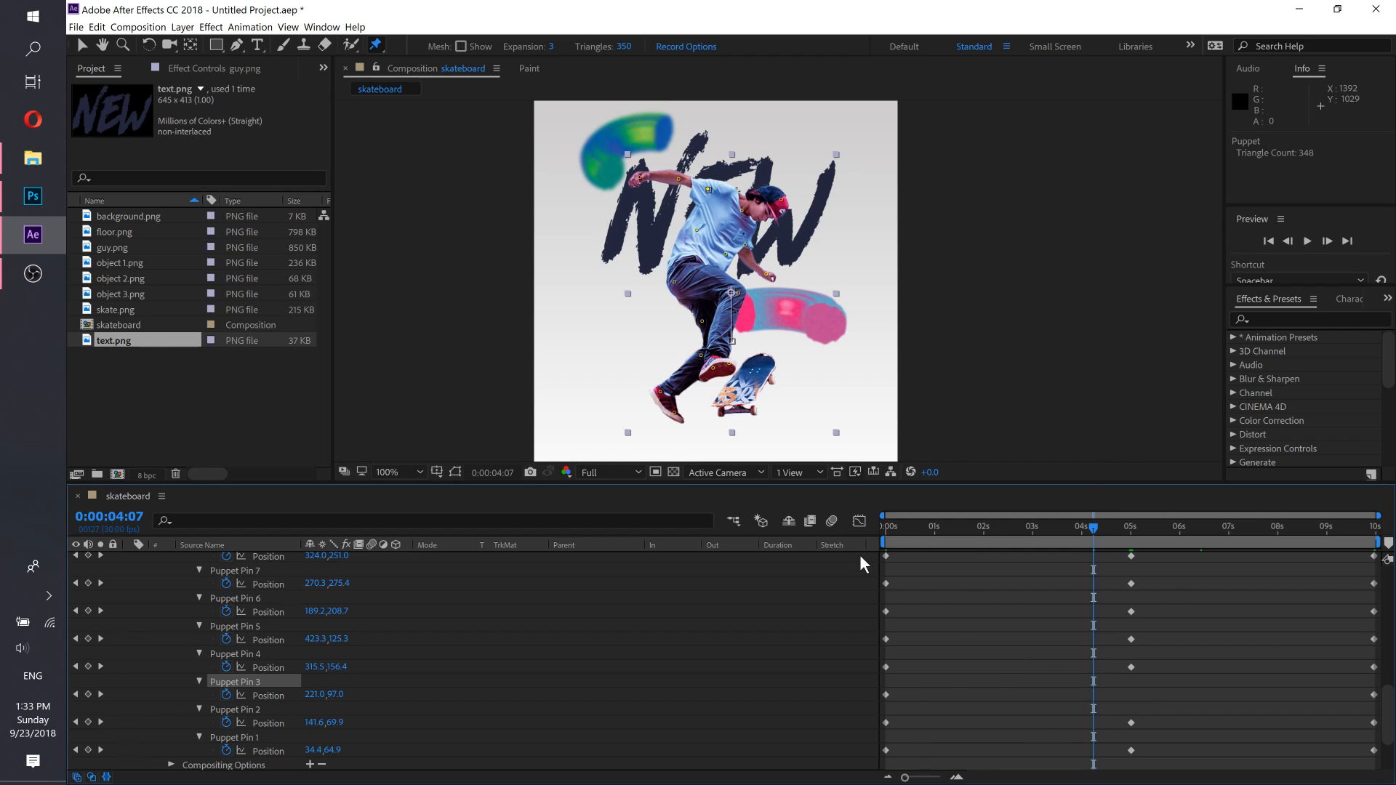
scroll(533, 627, up, 10)
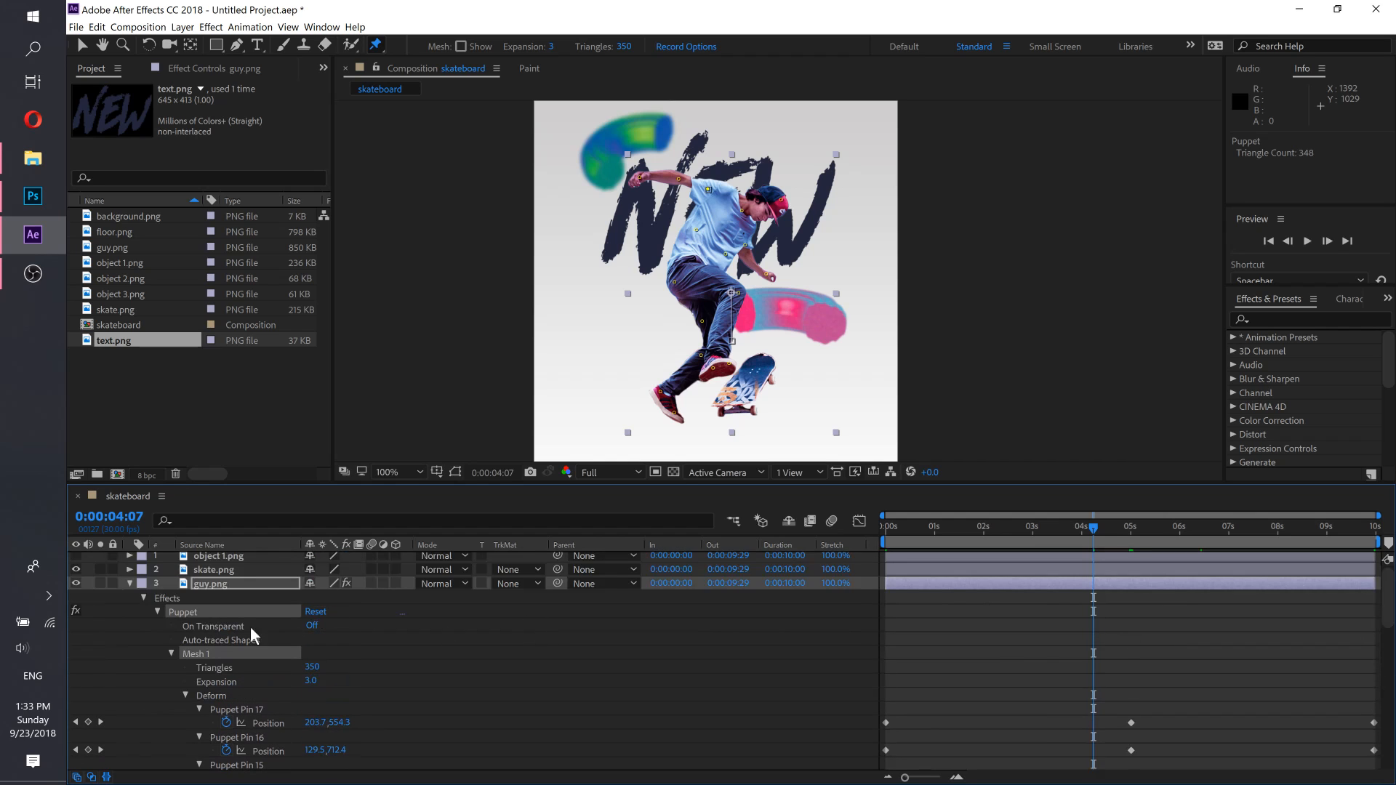
Step: Collapse the guy.png layer's properties, deselect it and preview the animation from near the start of the composition
scroll(1392, 640, up, 1)
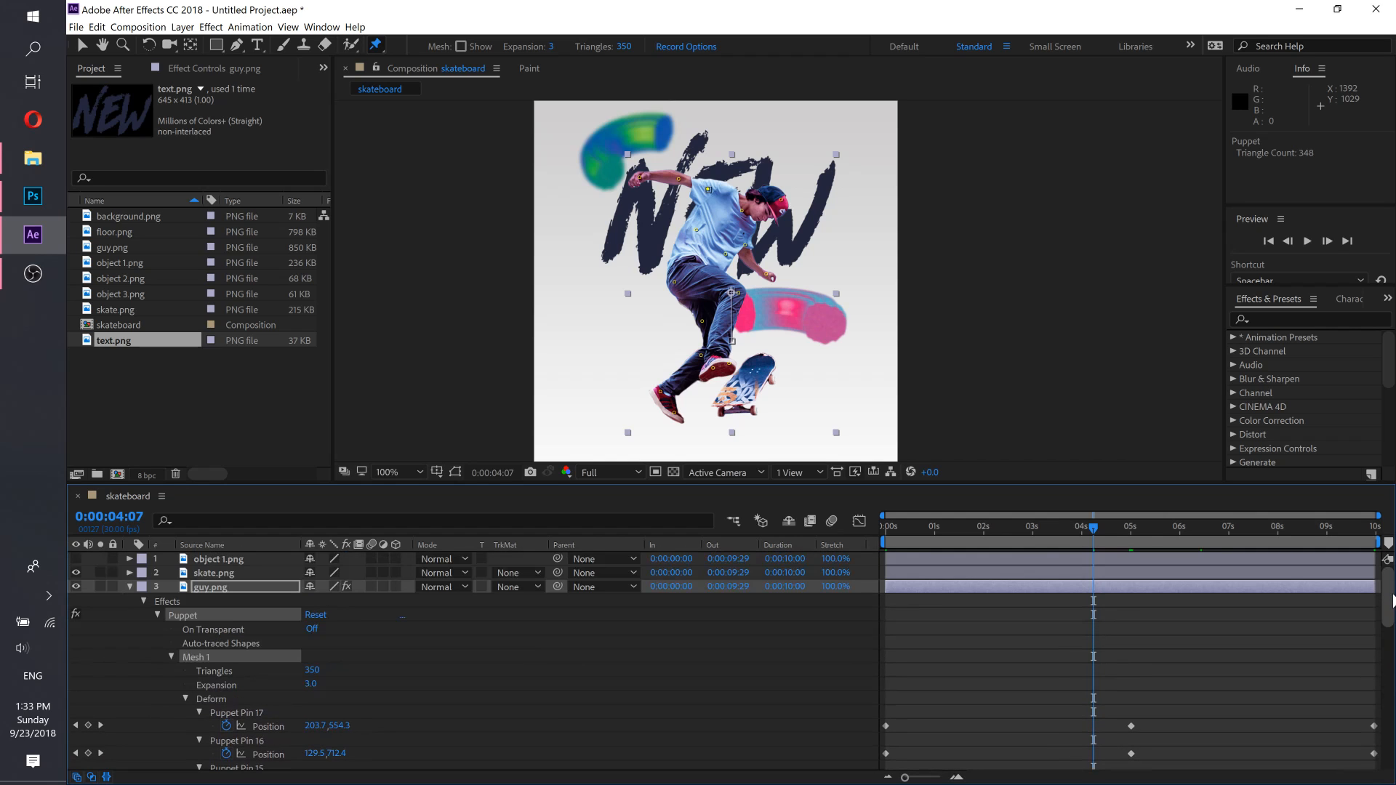
click(129, 586)
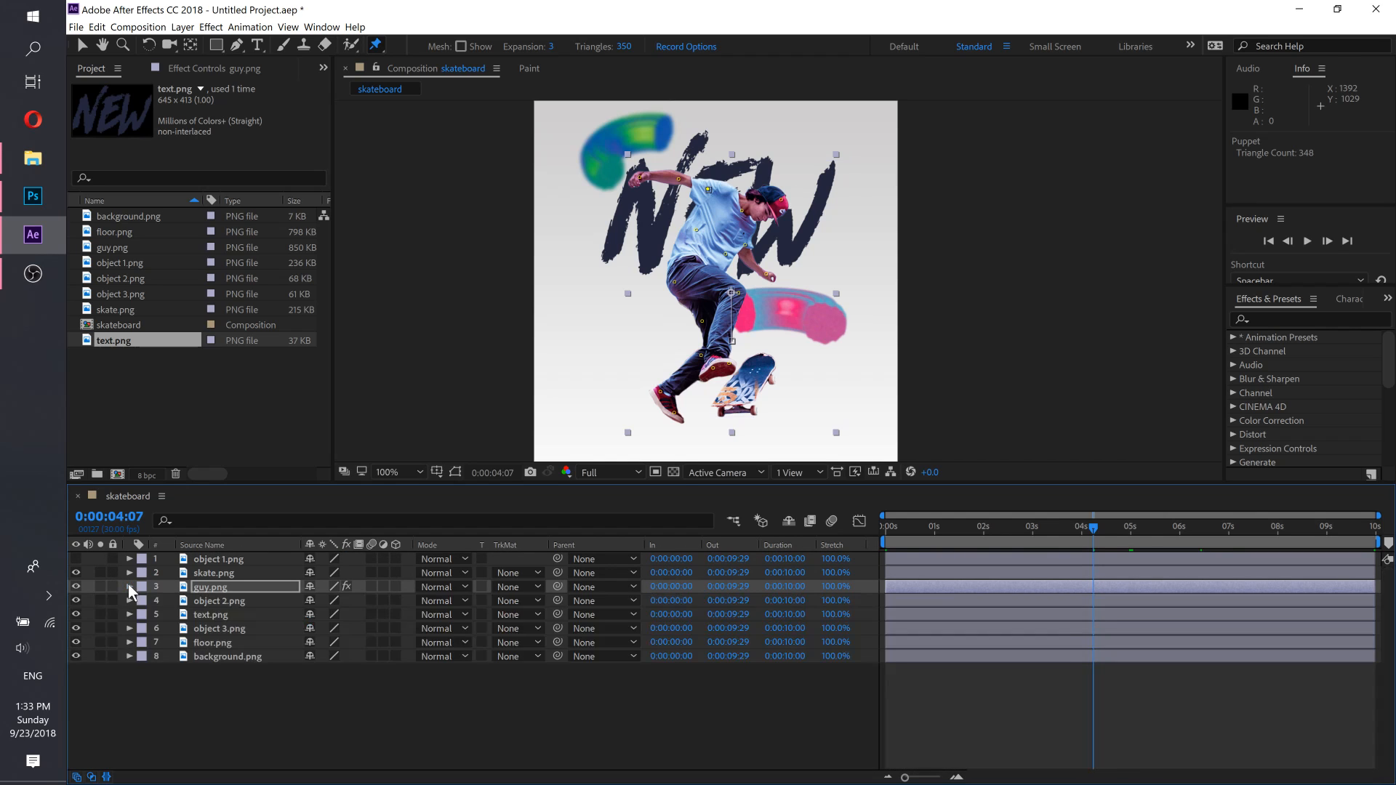
right_click(436, 731)
click(327, 706)
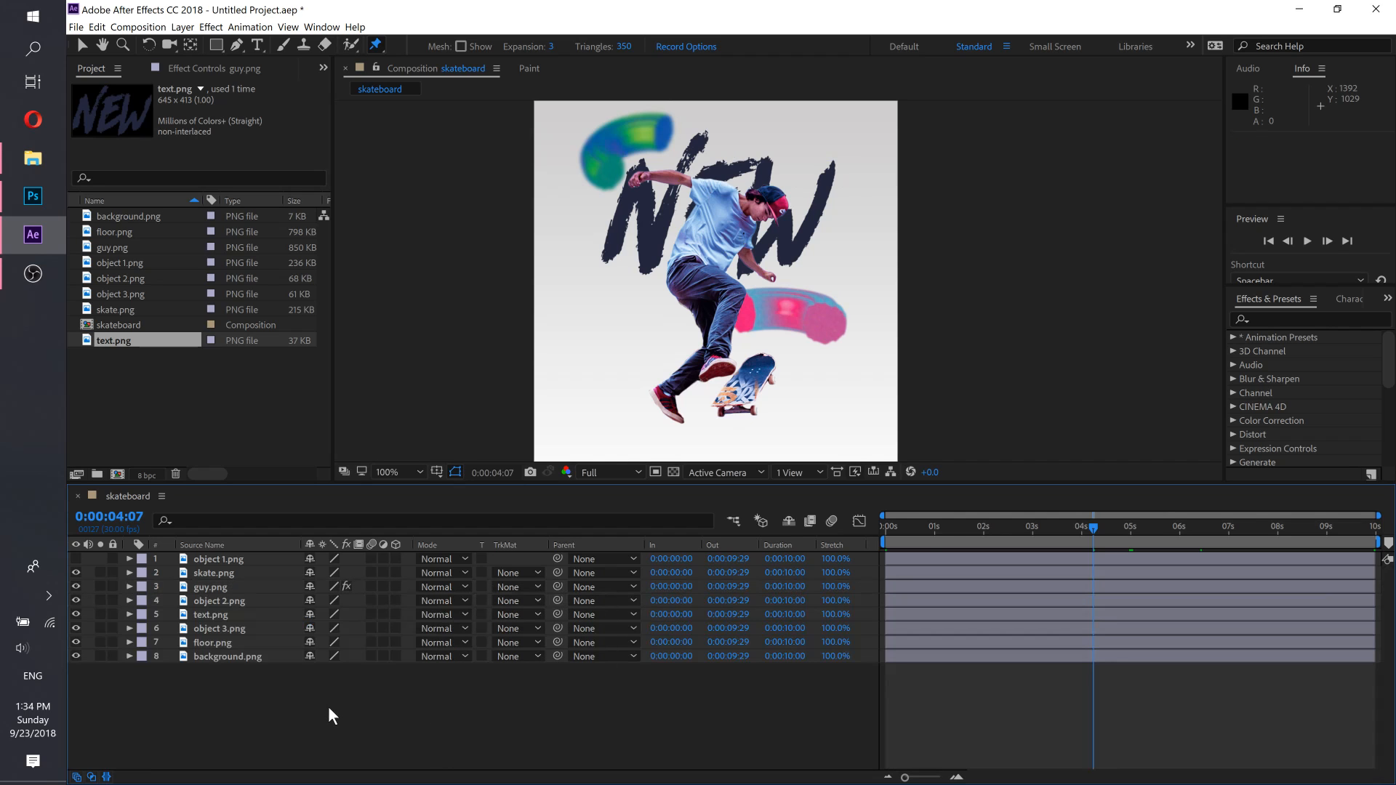
drag(940, 526, 887, 528)
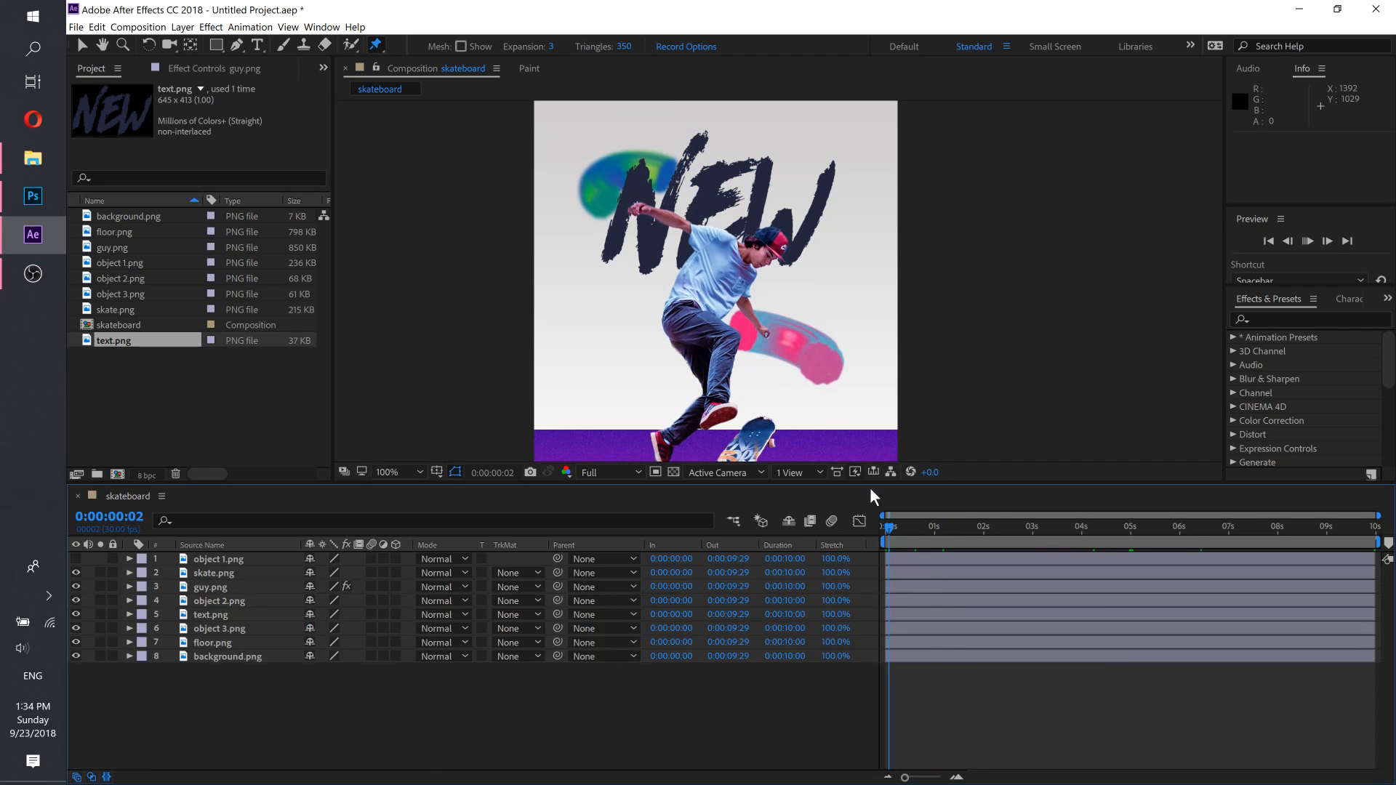
key(space)
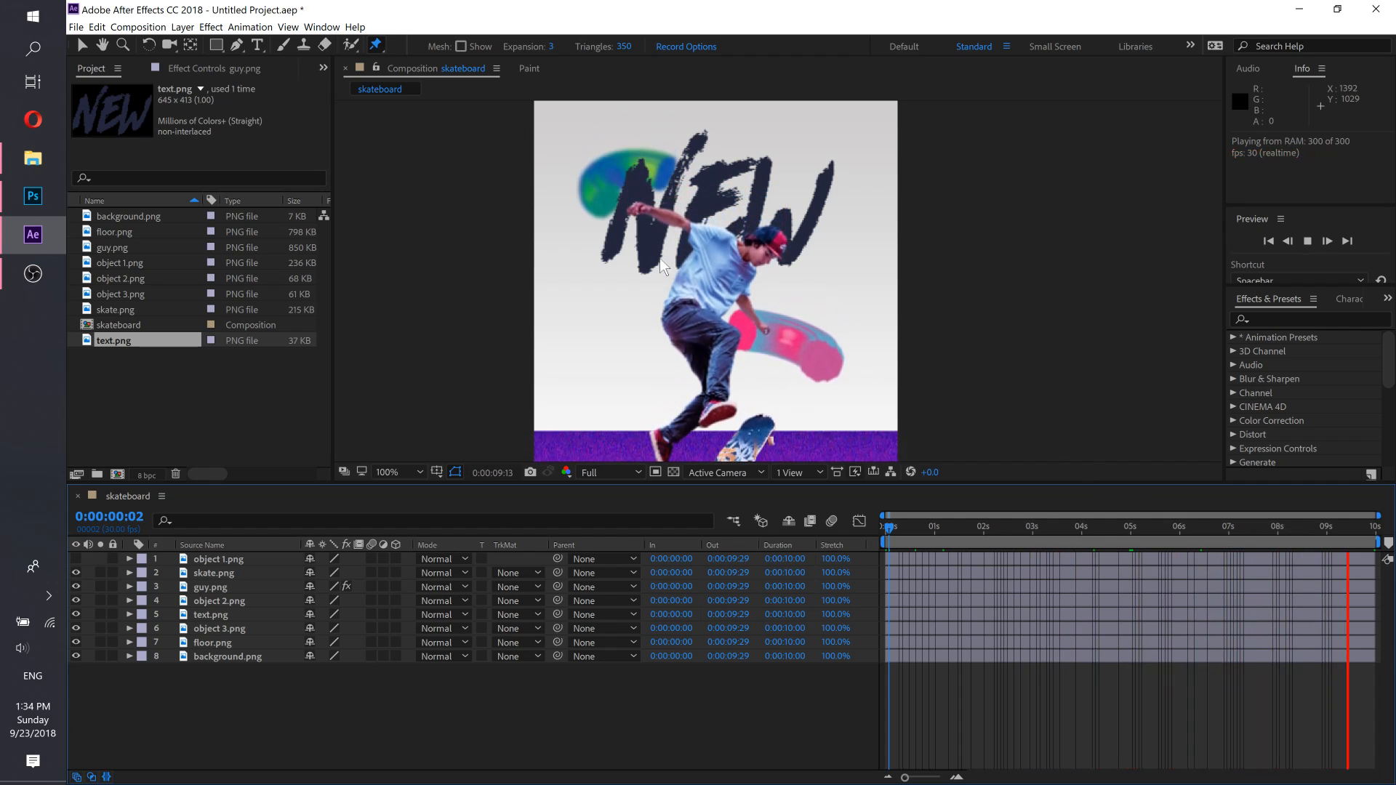
key(space)
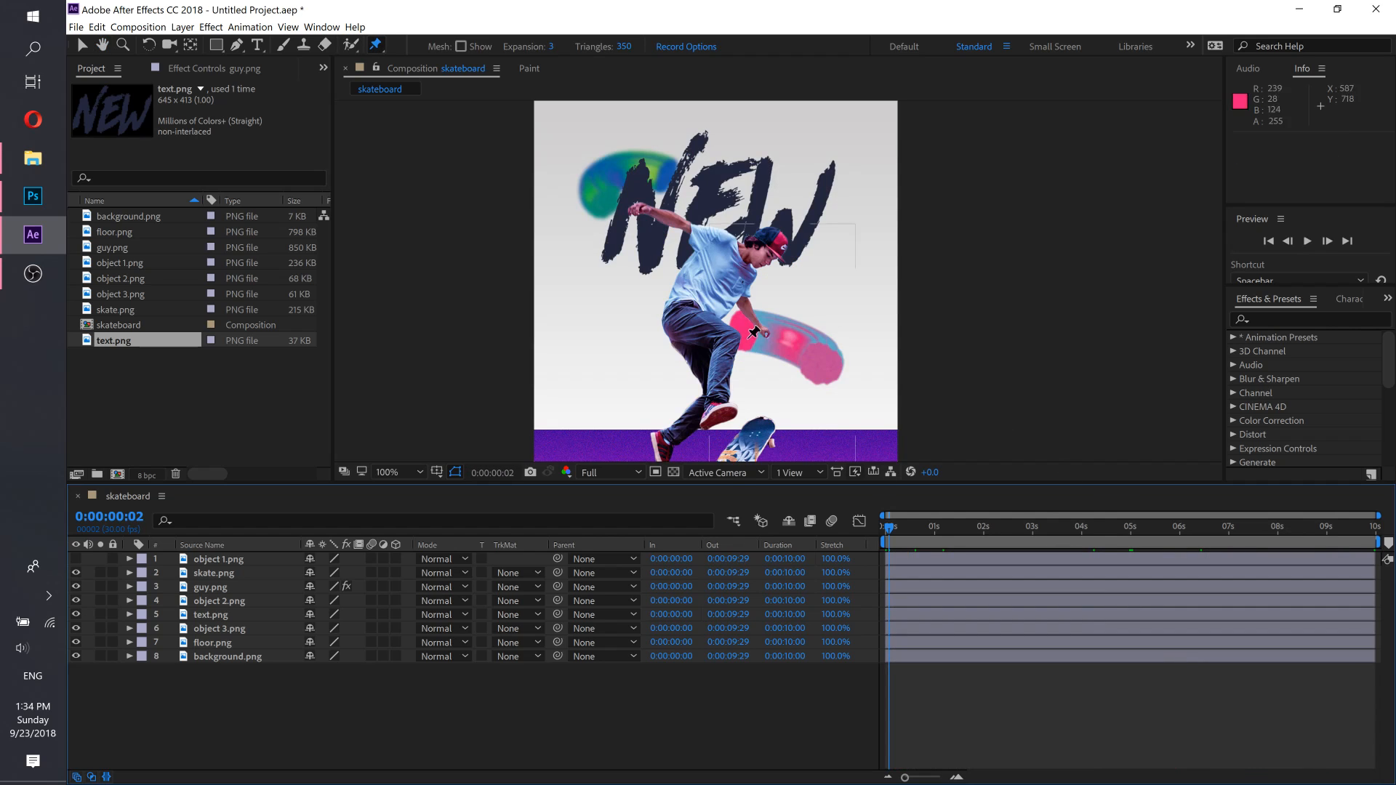
Step: Select the skate.png layer and bring the skateboard into close view for pinning
scroll(756, 393, down, 3)
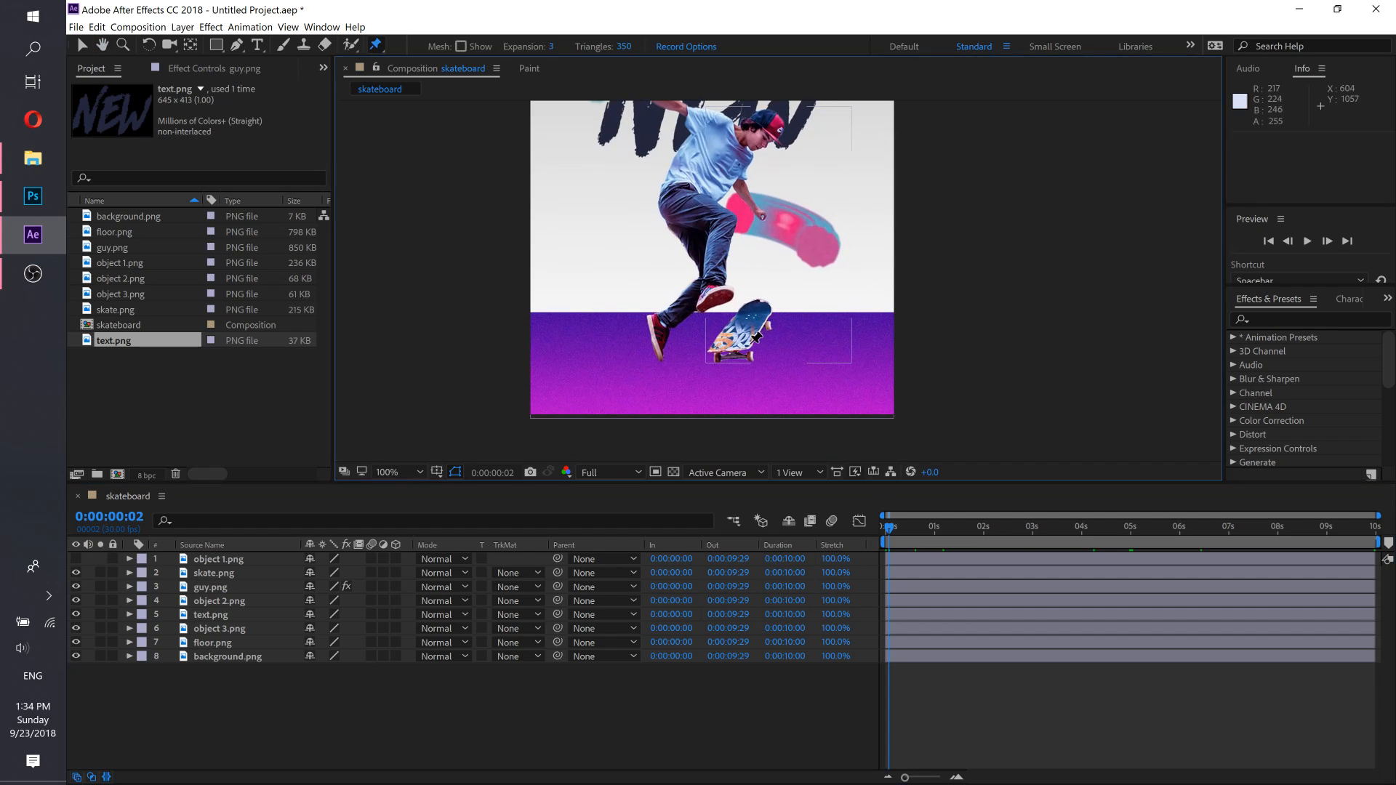
click(220, 574)
scroll(747, 376, up, 1)
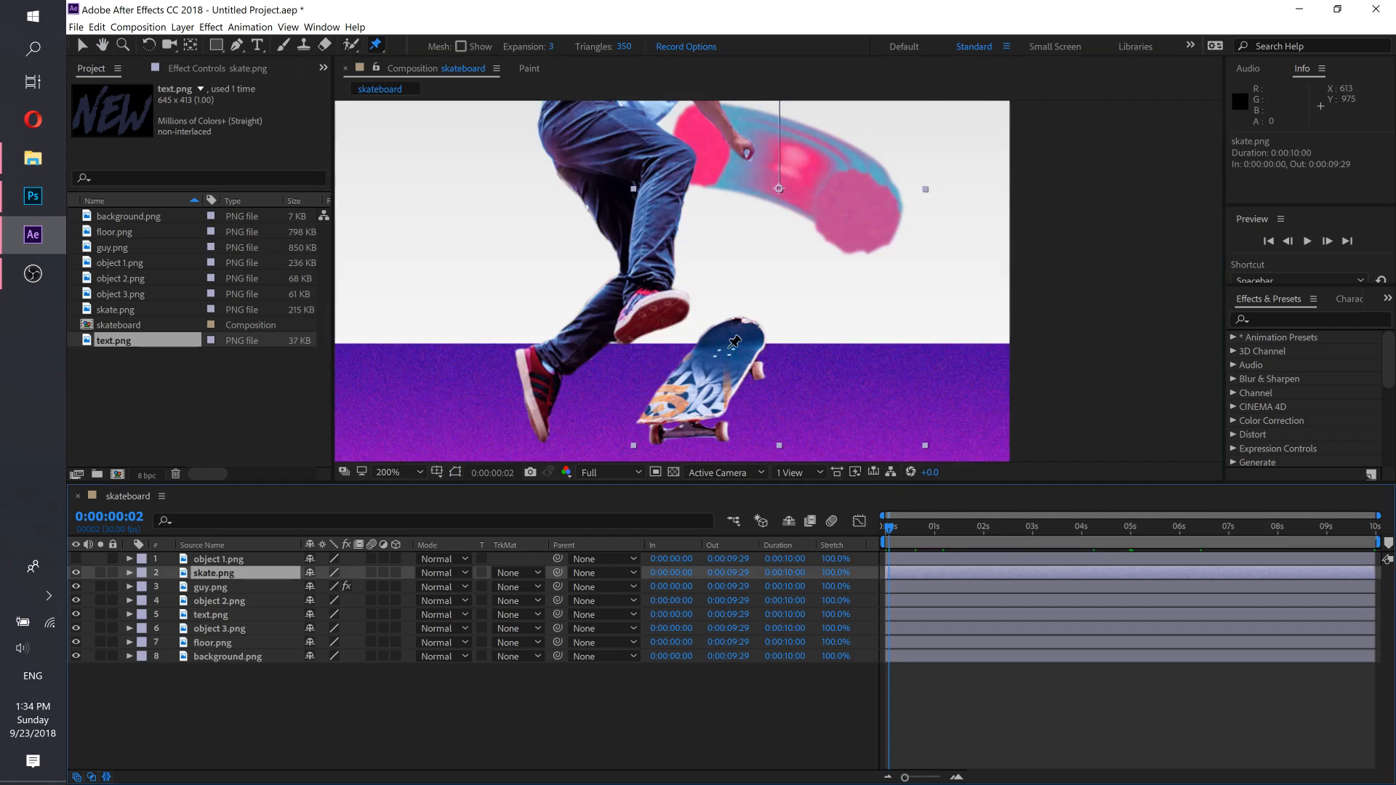
scroll(735, 367, down, 1)
scroll(727, 362, up, 1)
scroll(720, 357, down, 2)
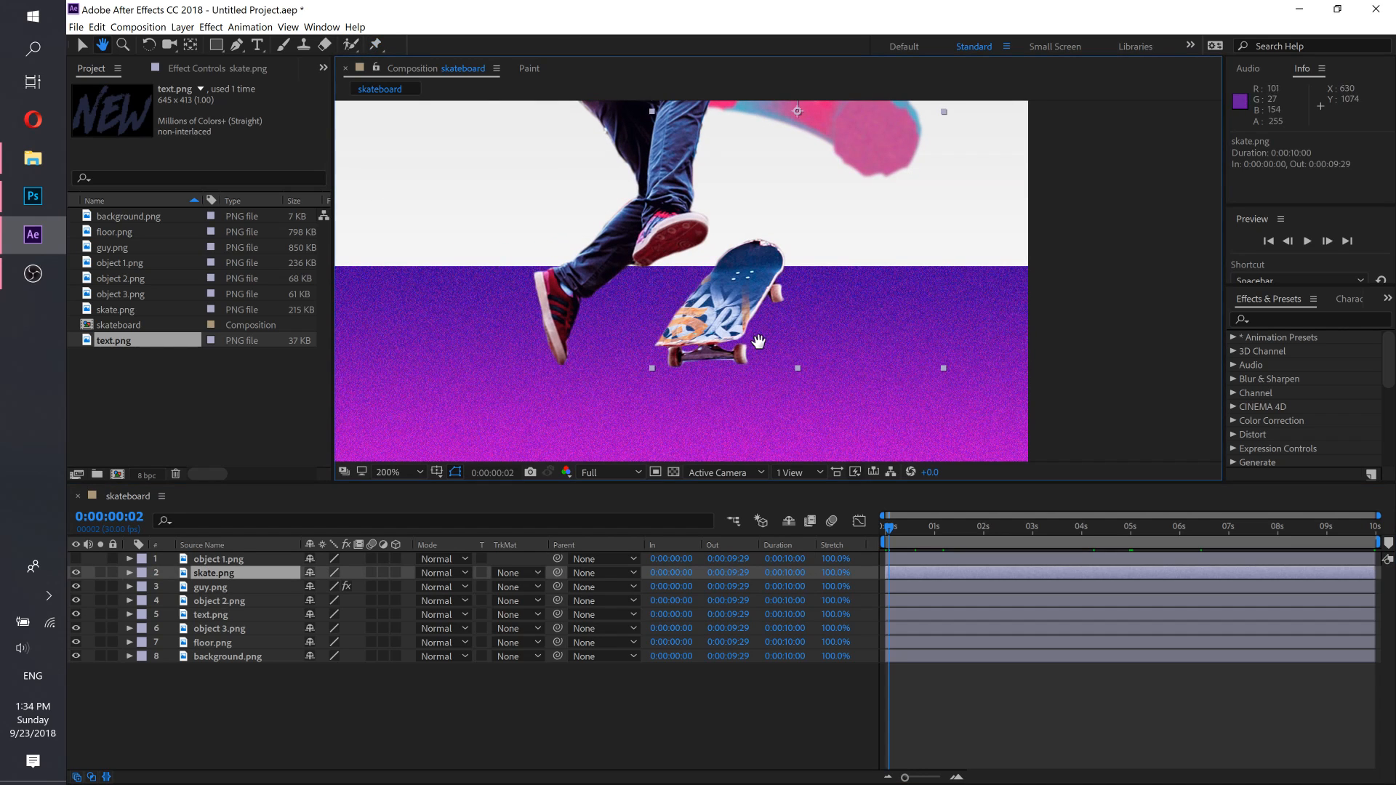
click(693, 347)
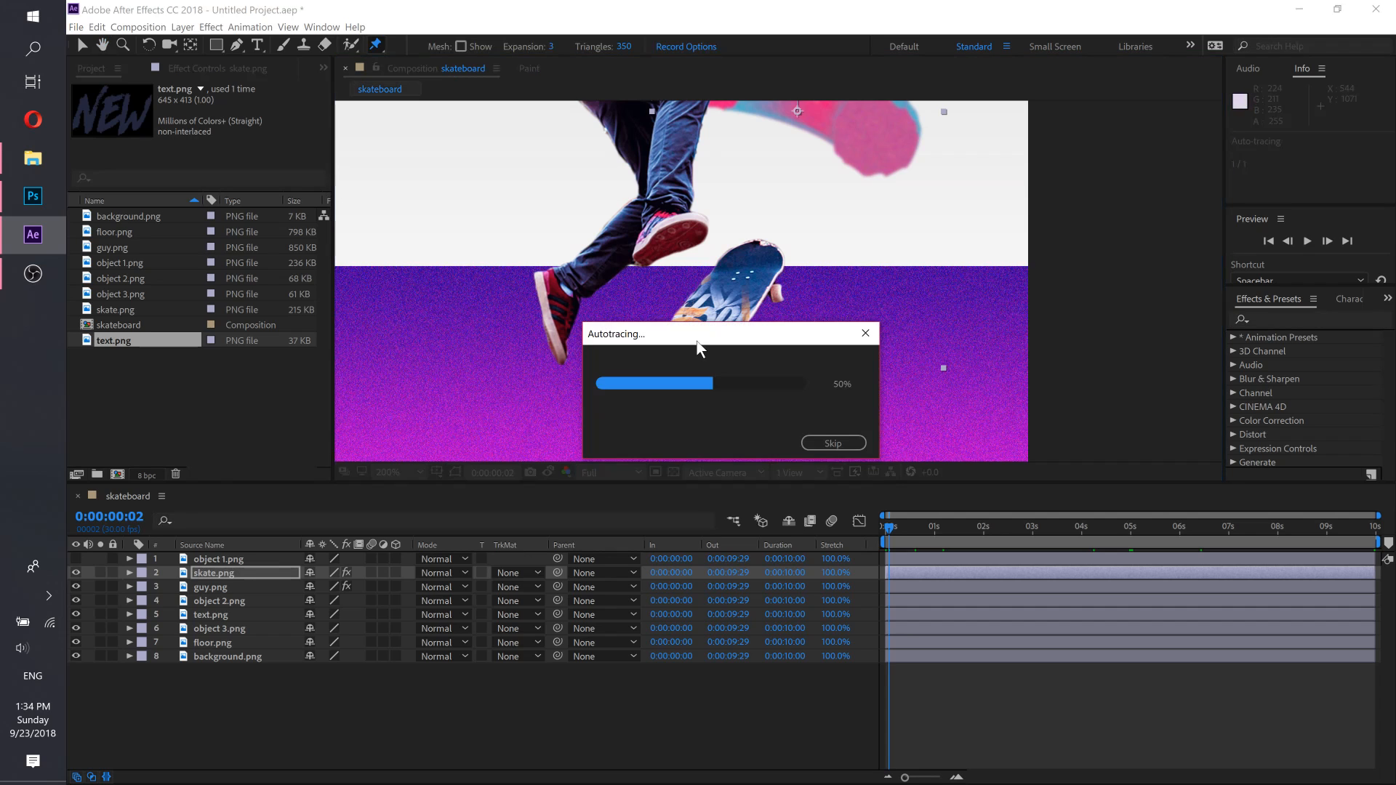
click(765, 253)
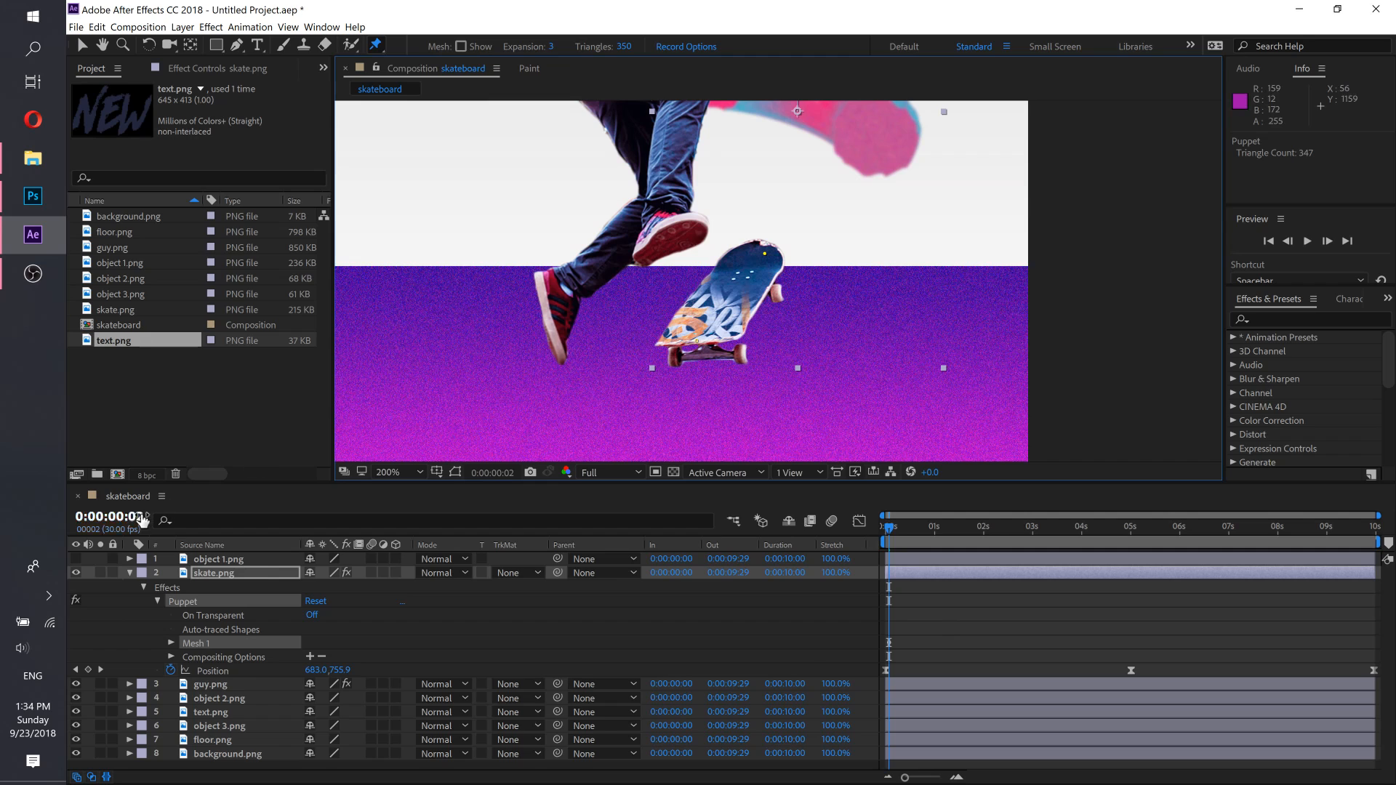
click(181, 586)
click(180, 599)
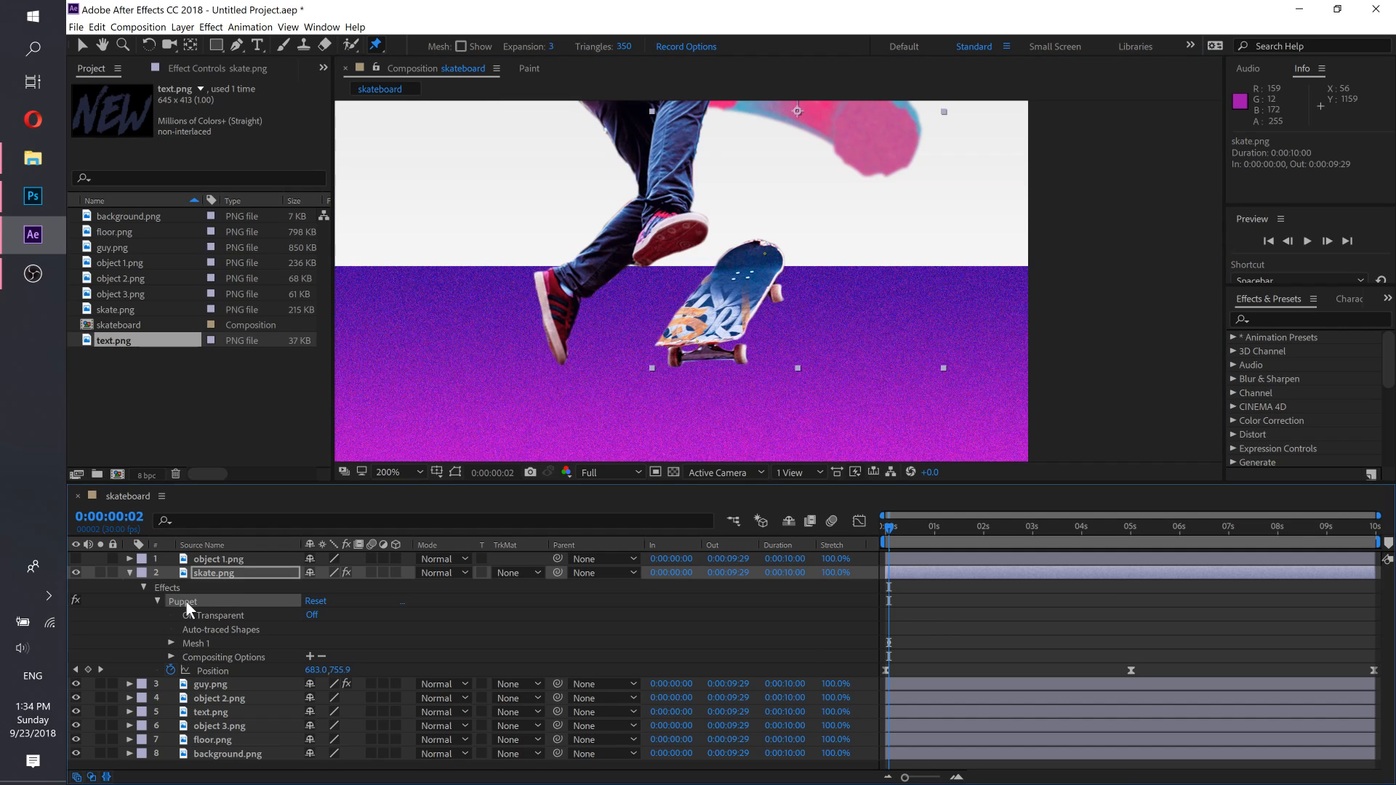
key(Delete)
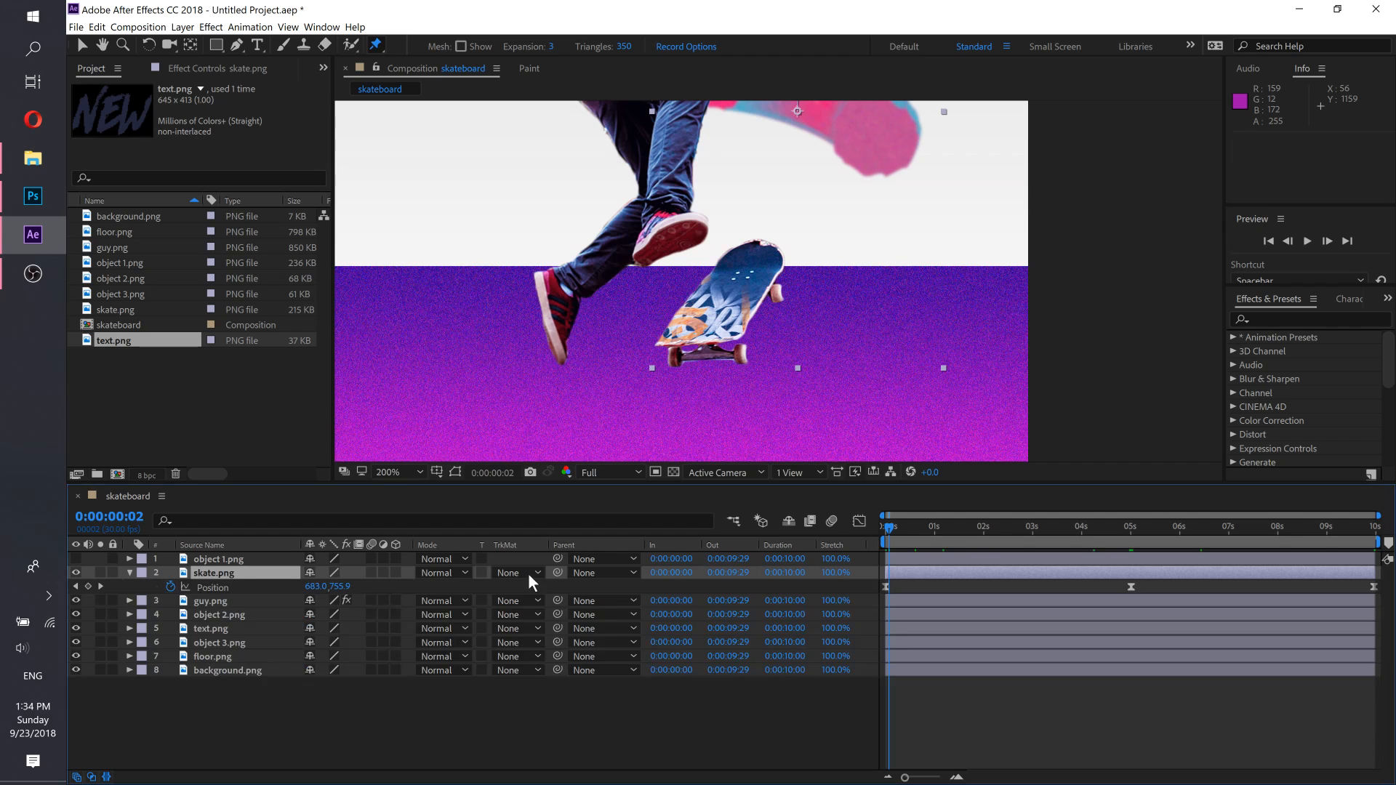
Step: Place Puppet pins on the lower and upper ends of the skateboard at 0:00:00:00
drag(880, 526, 840, 524)
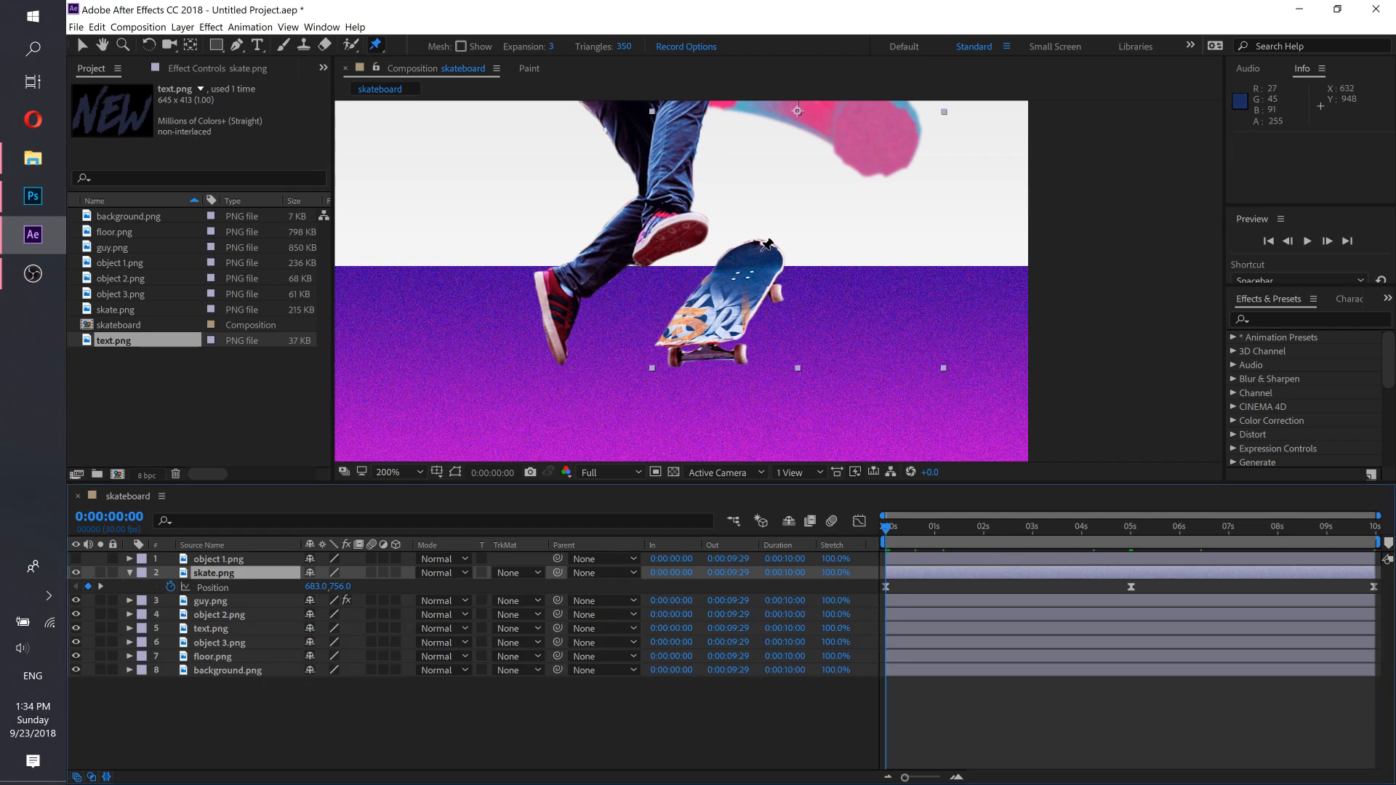
click(760, 250)
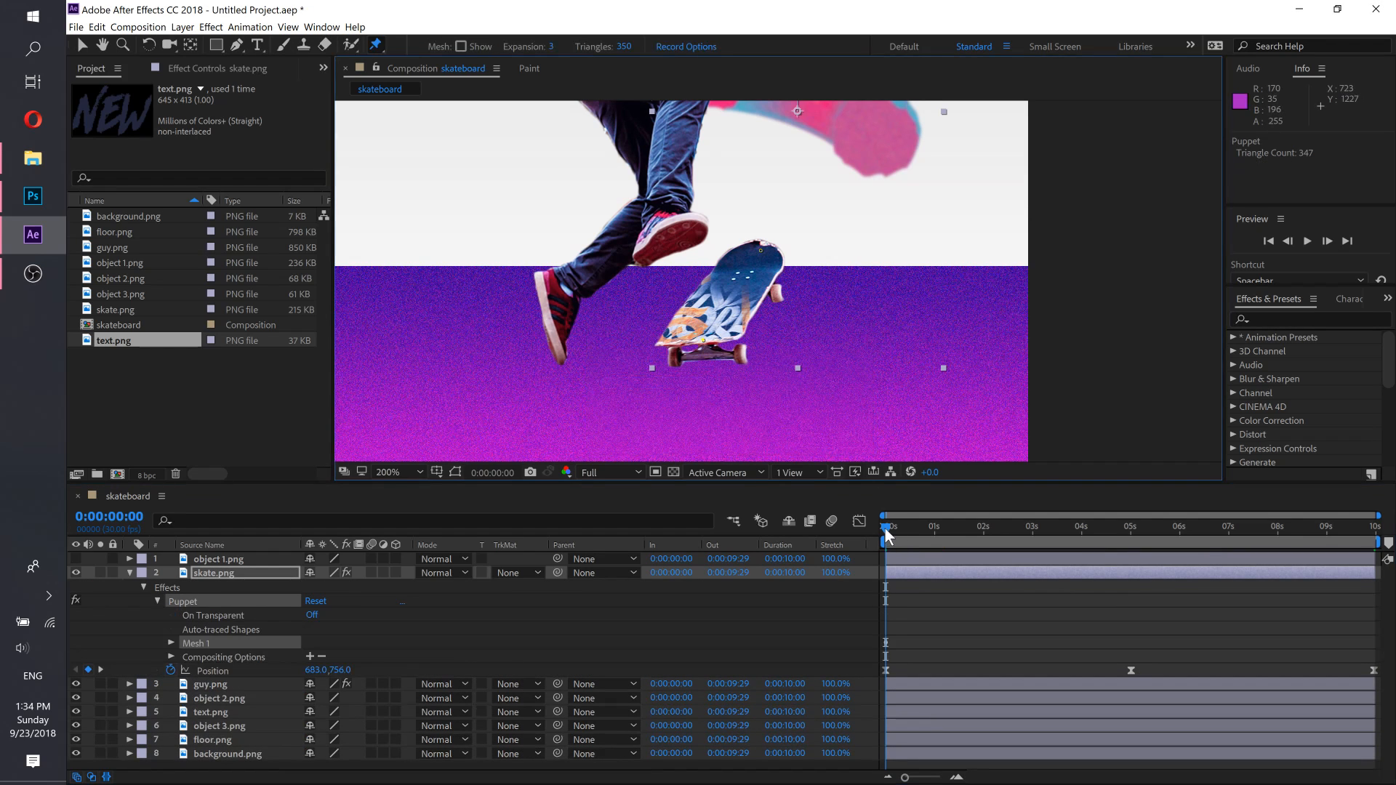
Step: At 0:00:05:00, tilt the skateboard flatter by moving its upper Puppet pin down and right and its lower pin slightly up and left
drag(886, 536, 1130, 531)
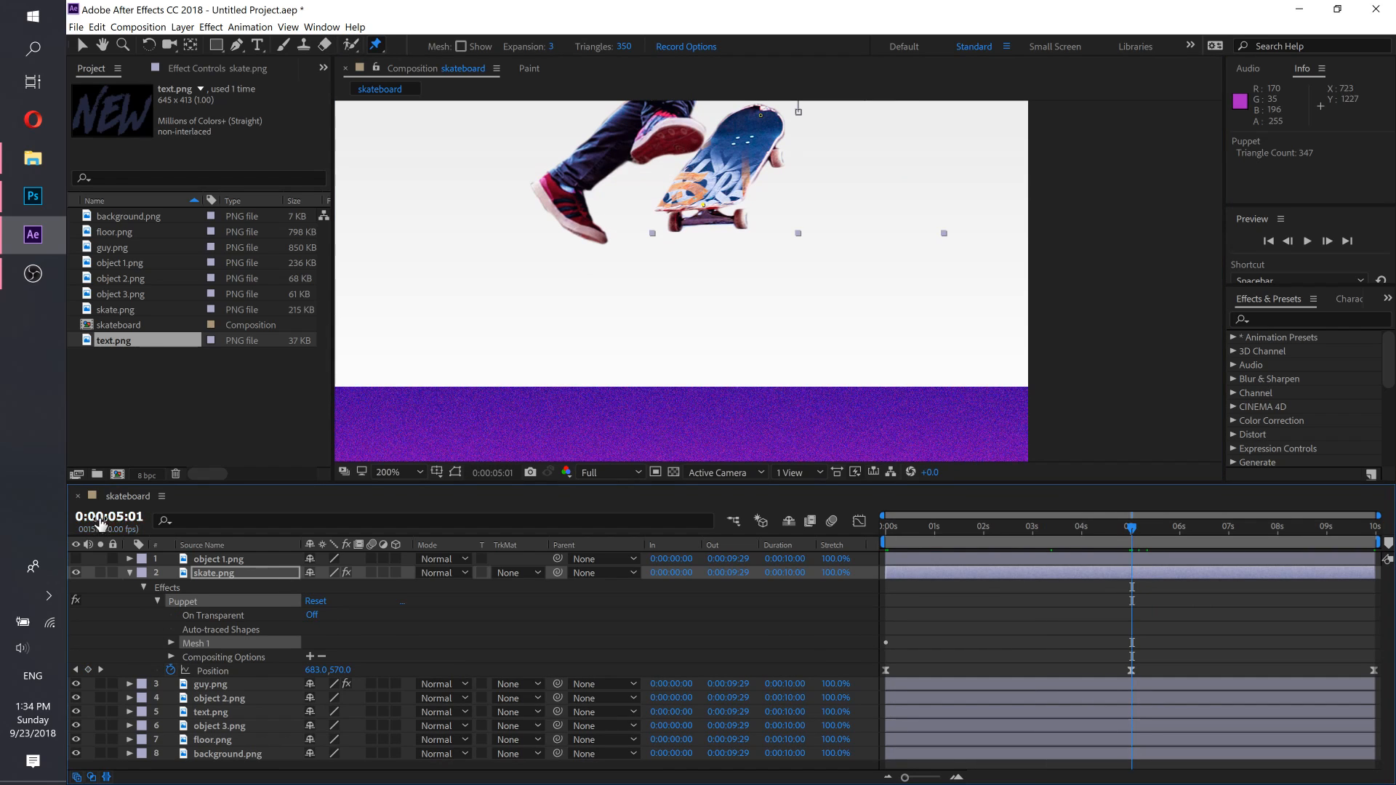
click(957, 776)
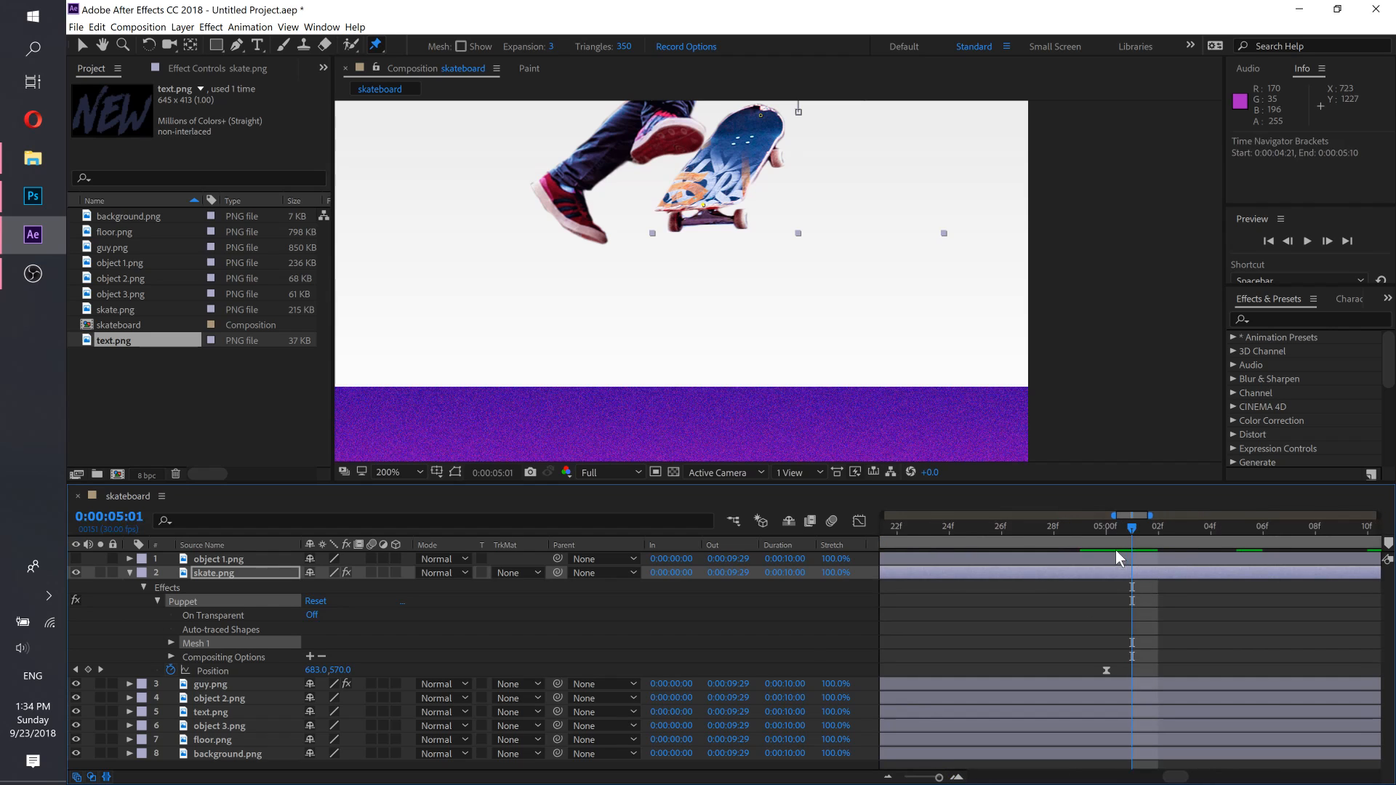
drag(1128, 527, 1111, 524)
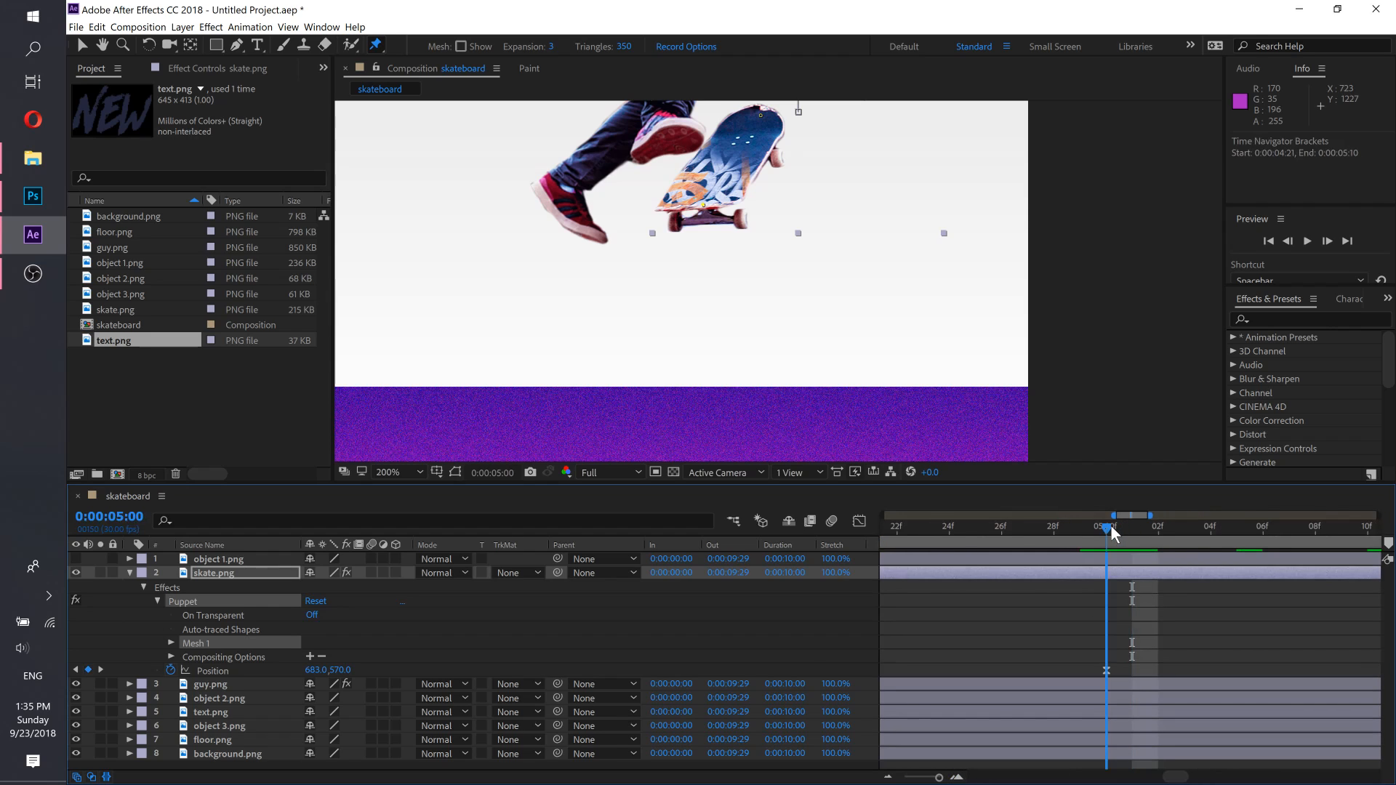
click(888, 775)
click(888, 775)
click(889, 775)
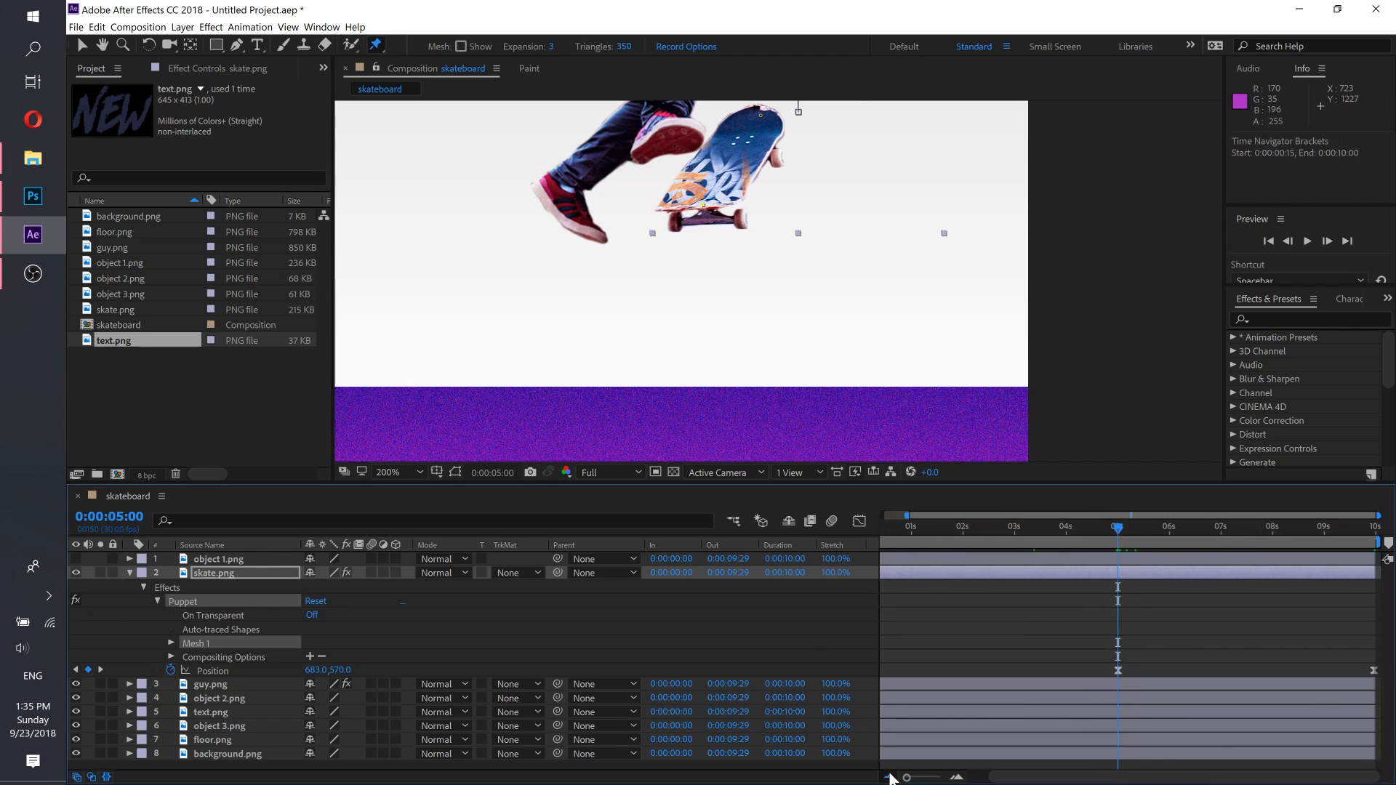
click(889, 775)
key(h)
drag(779, 308, 766, 430)
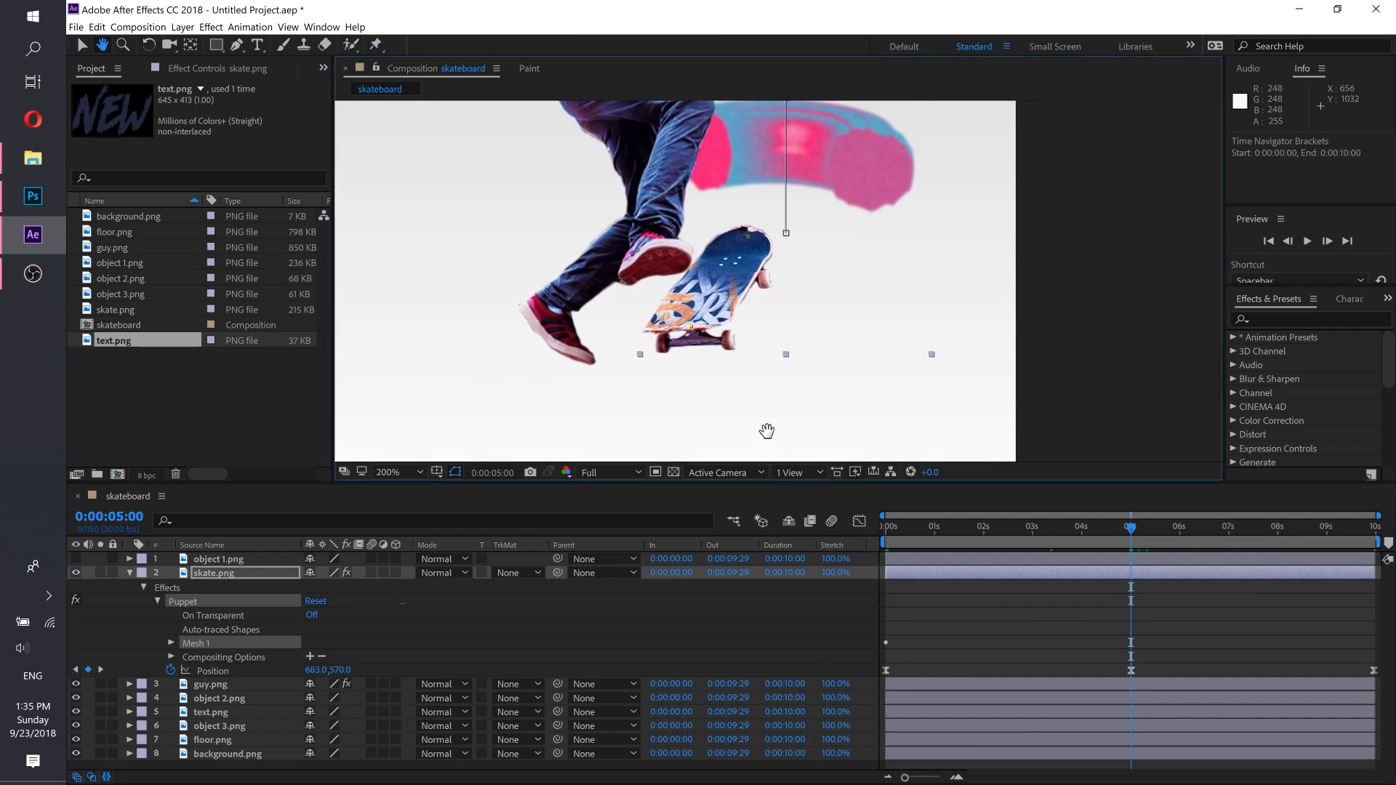
key(ctrl+p)
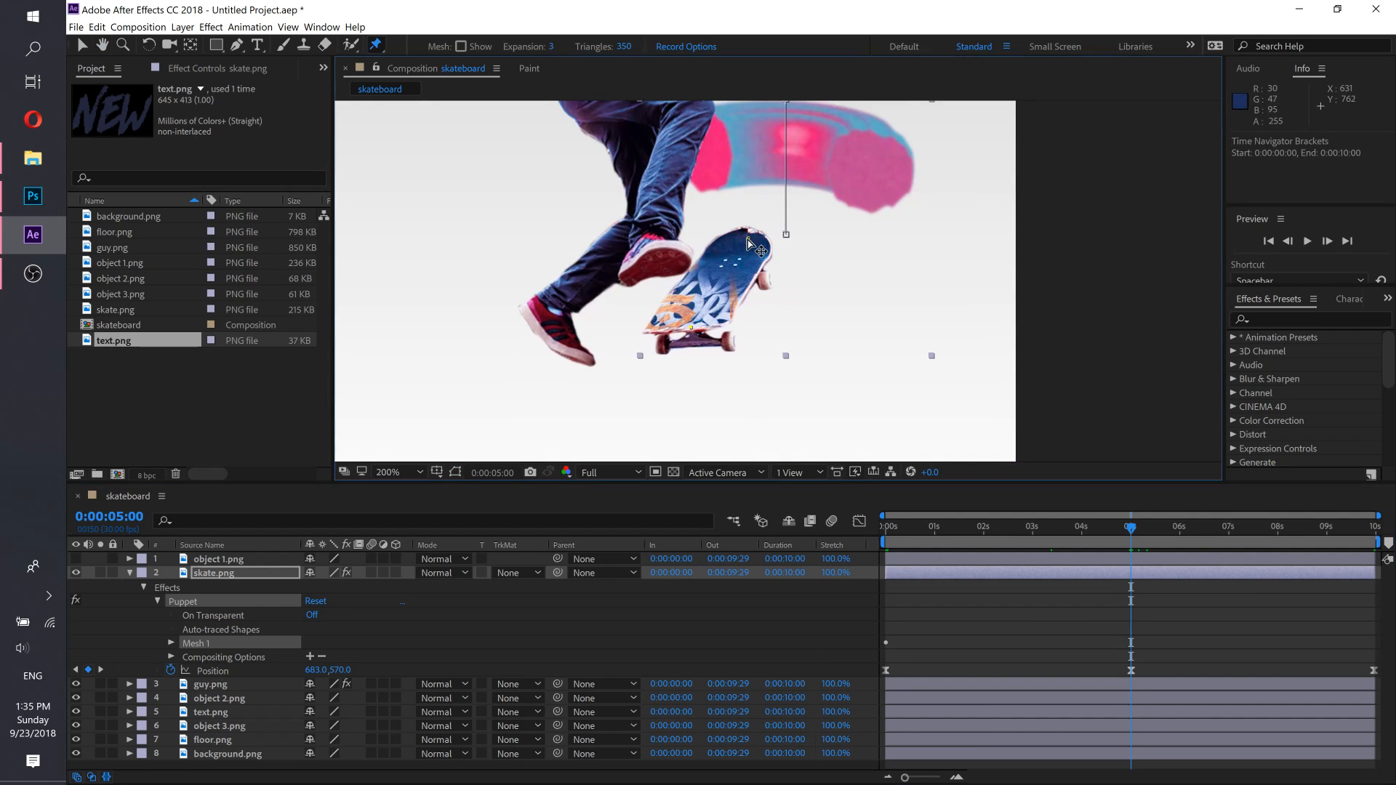
drag(748, 238, 771, 263)
scroll(768, 264, down, 1)
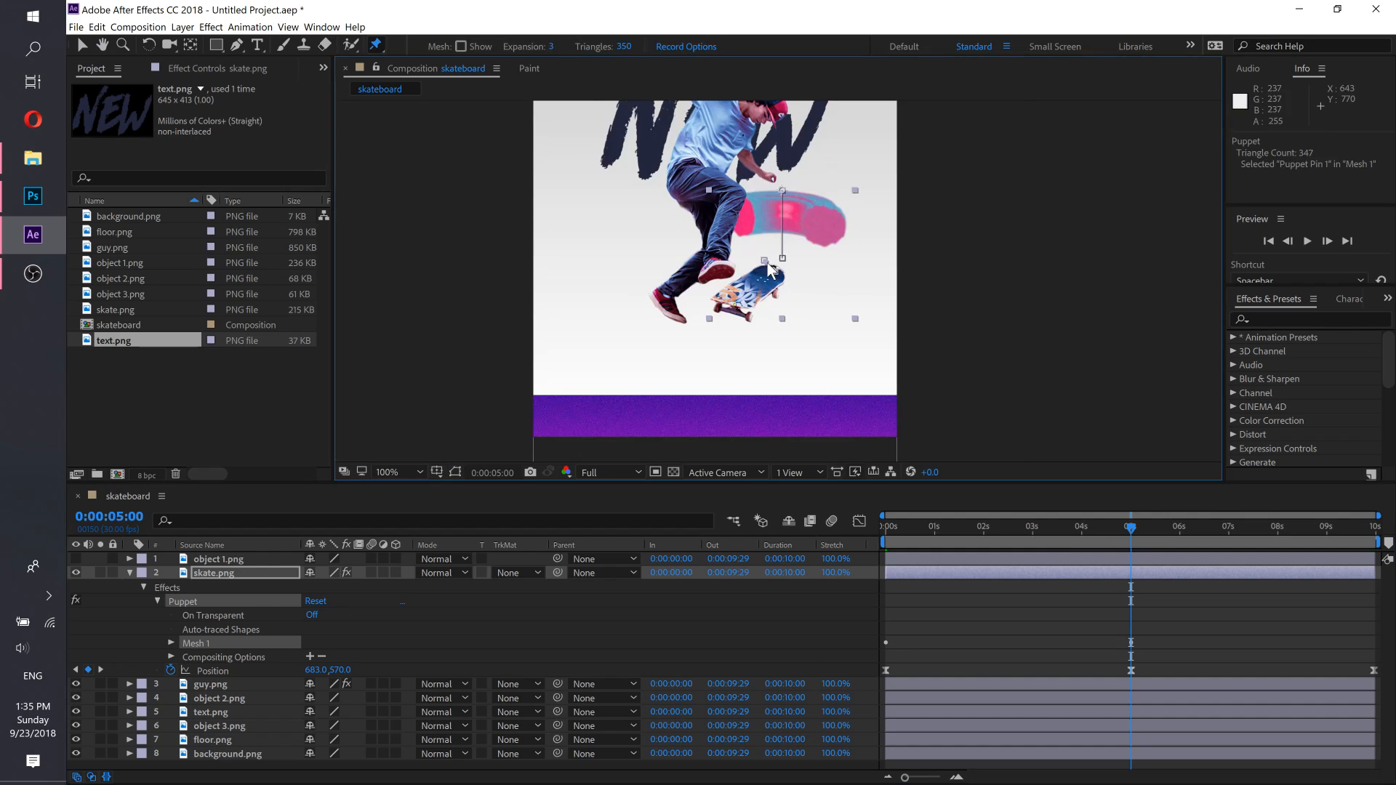
scroll(780, 280, up, 1)
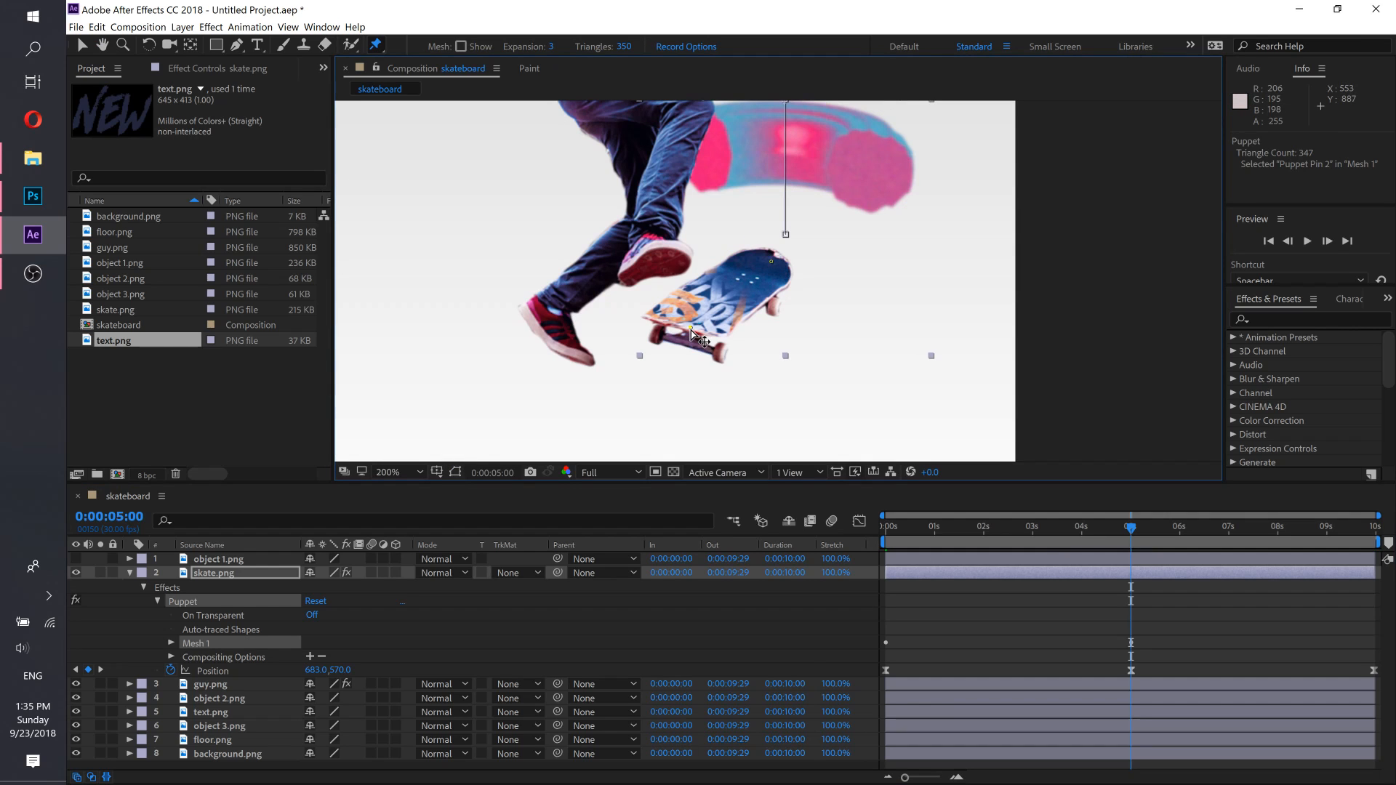
drag(689, 329, 684, 325)
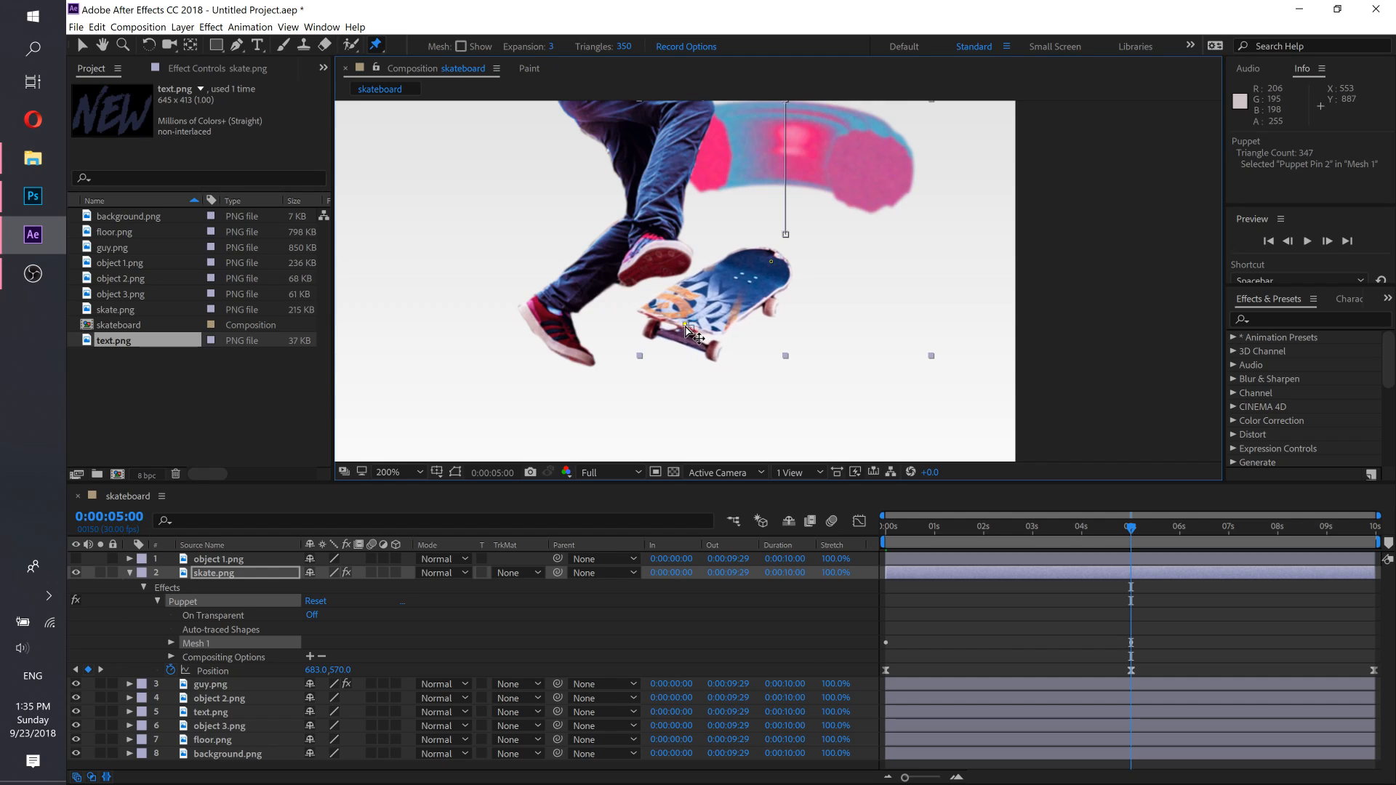
Step: Preview the skateboard's puppet animation from 0:00:00:00
drag(1040, 534, 797, 532)
scroll(772, 345, down, 1)
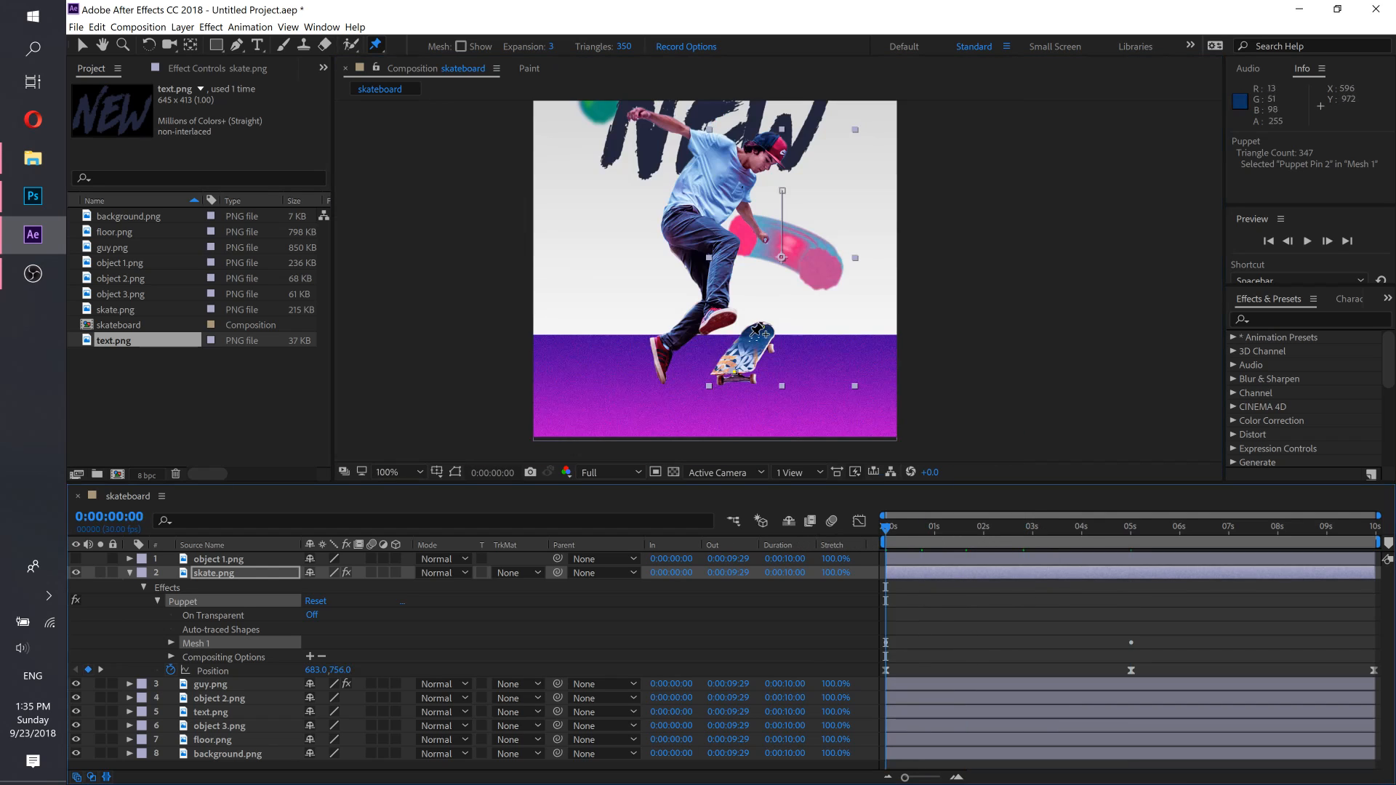
key(space)
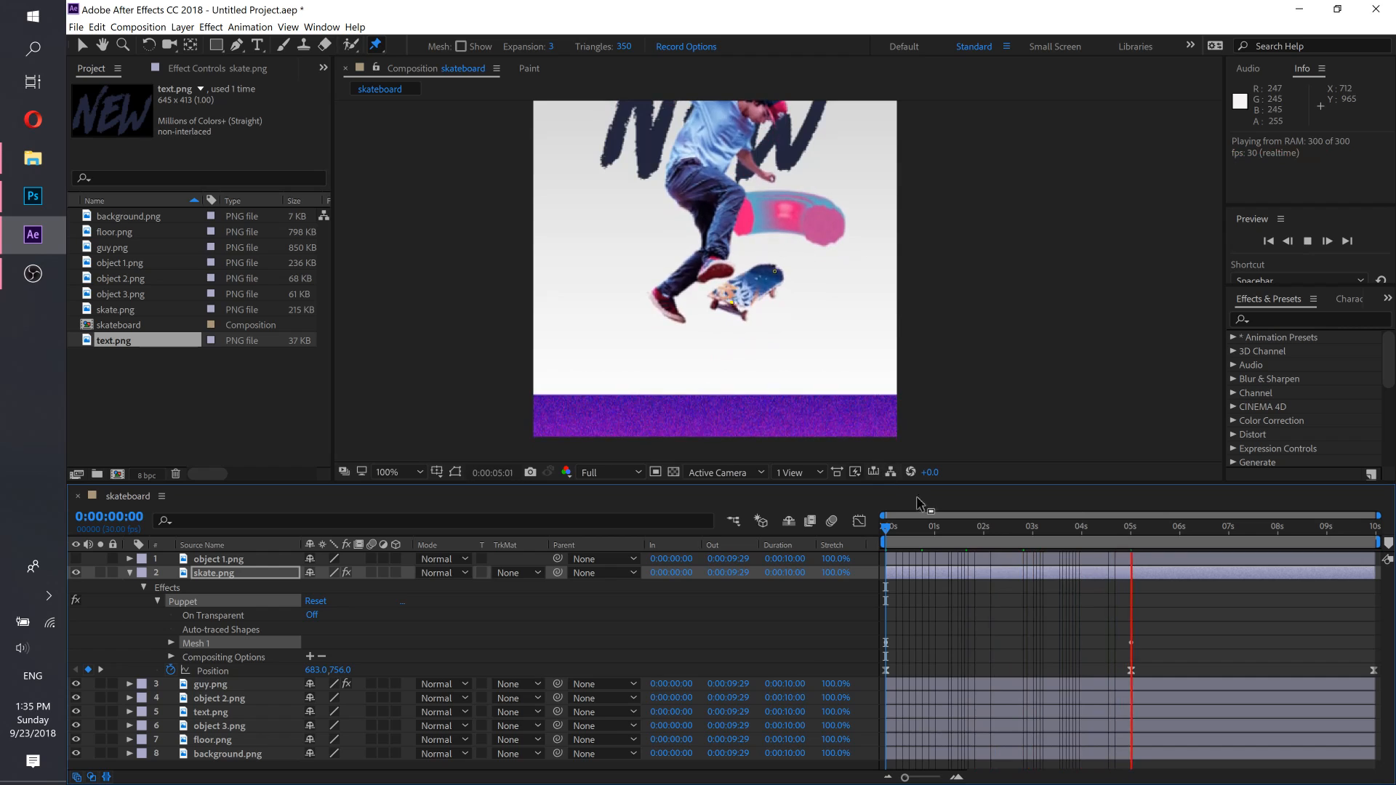
key(space)
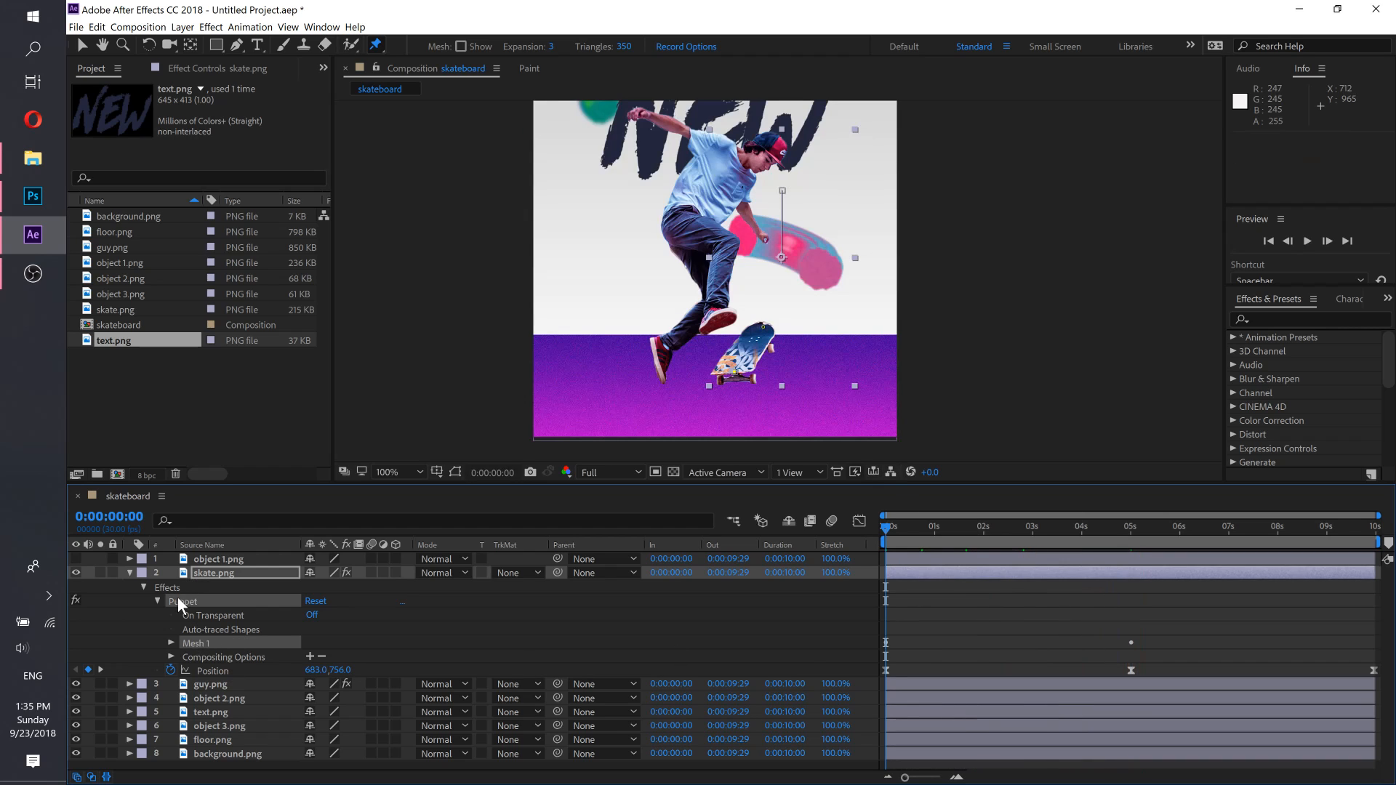
Step: Expand the skateboard's Puppet mesh pins and copy Puppet Pin 2's first Position keyframe to the last frame at 0:00:09:29
click(170, 644)
click(185, 685)
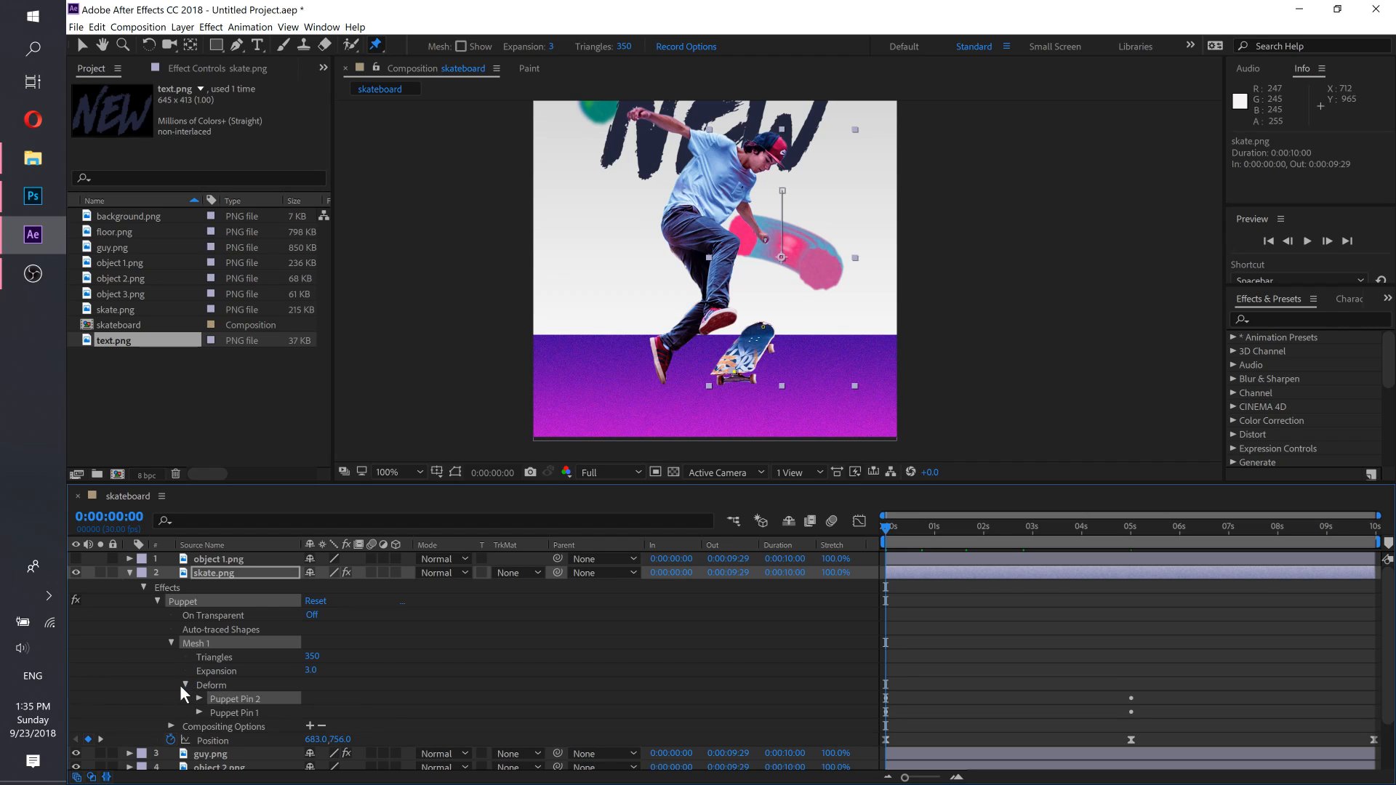
click(200, 699)
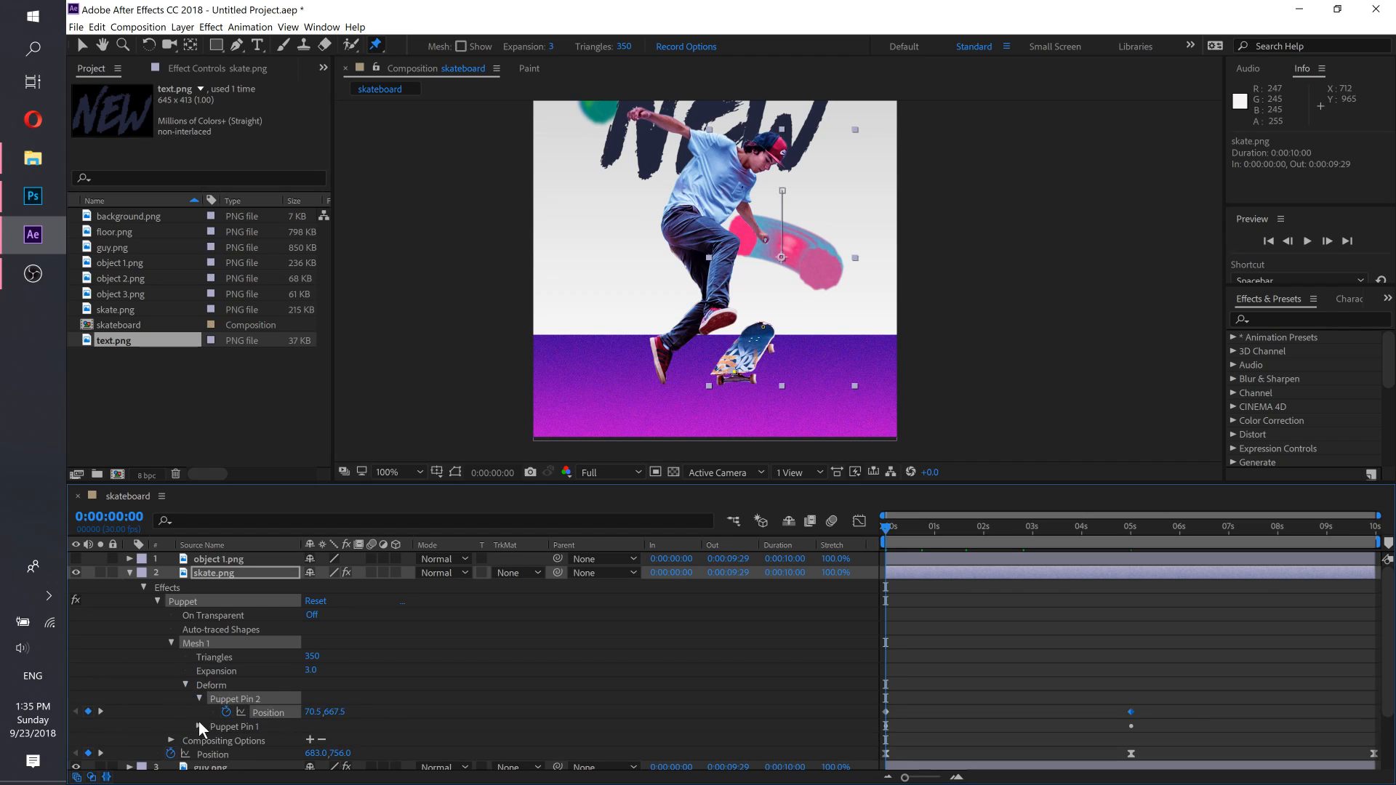
click(196, 726)
scroll(914, 704, down, 1)
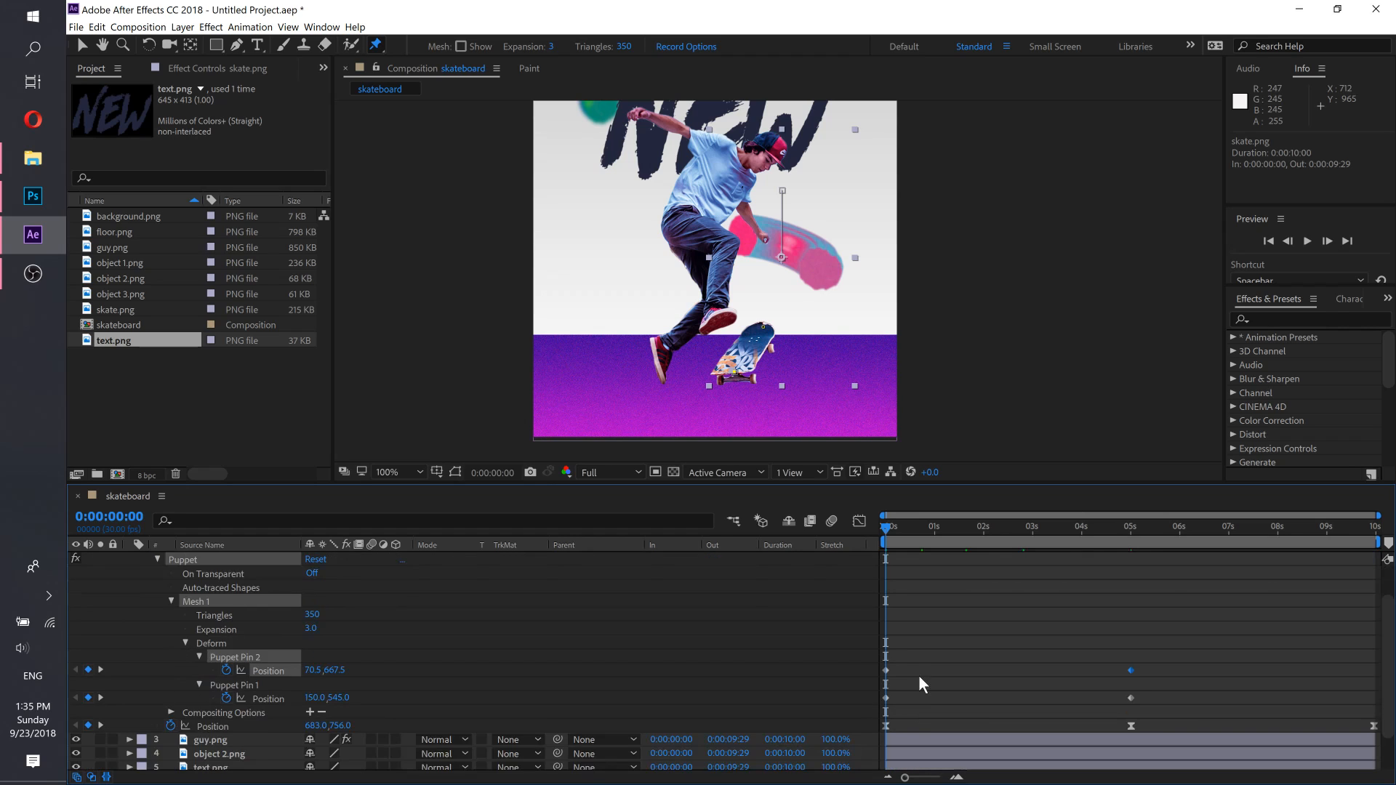
click(912, 661)
click(885, 670)
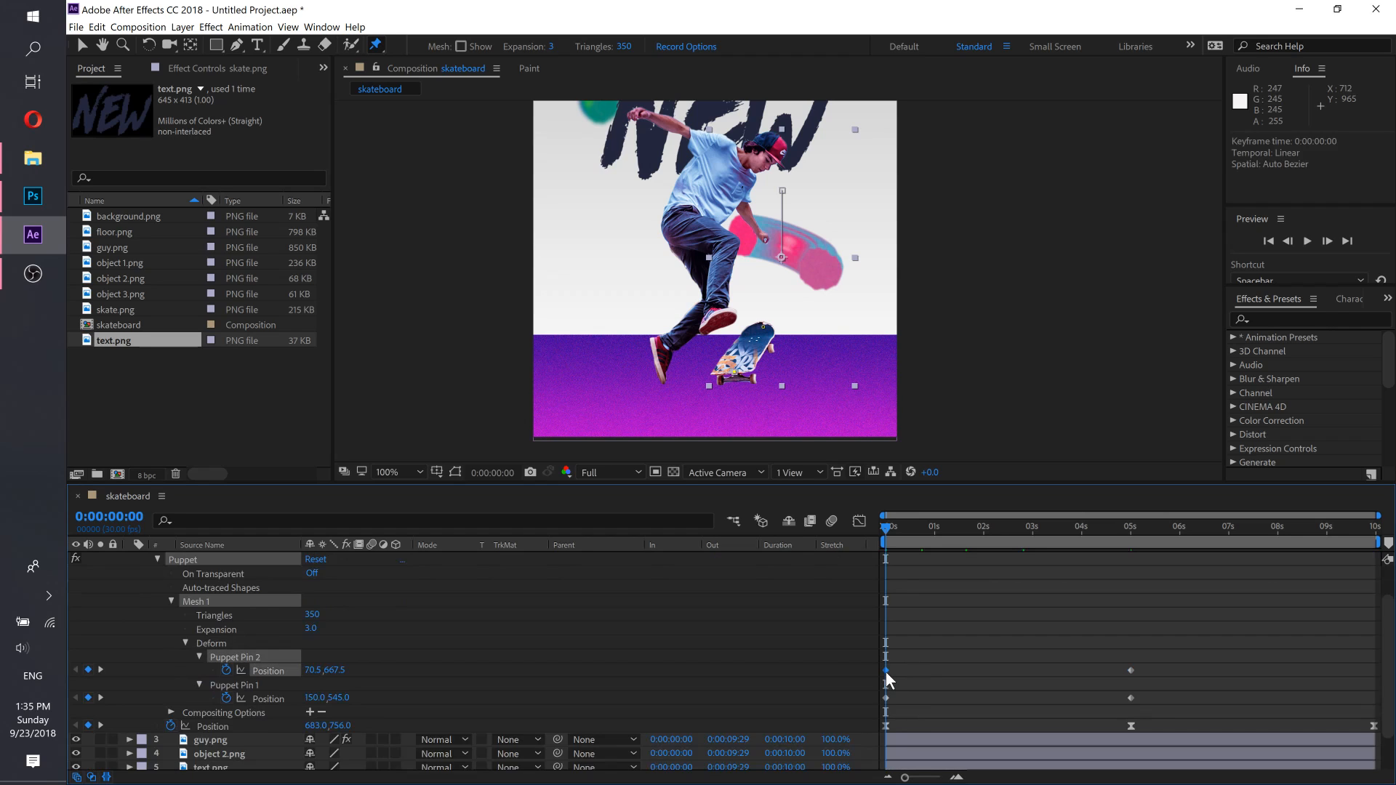
key(ctrl+x)
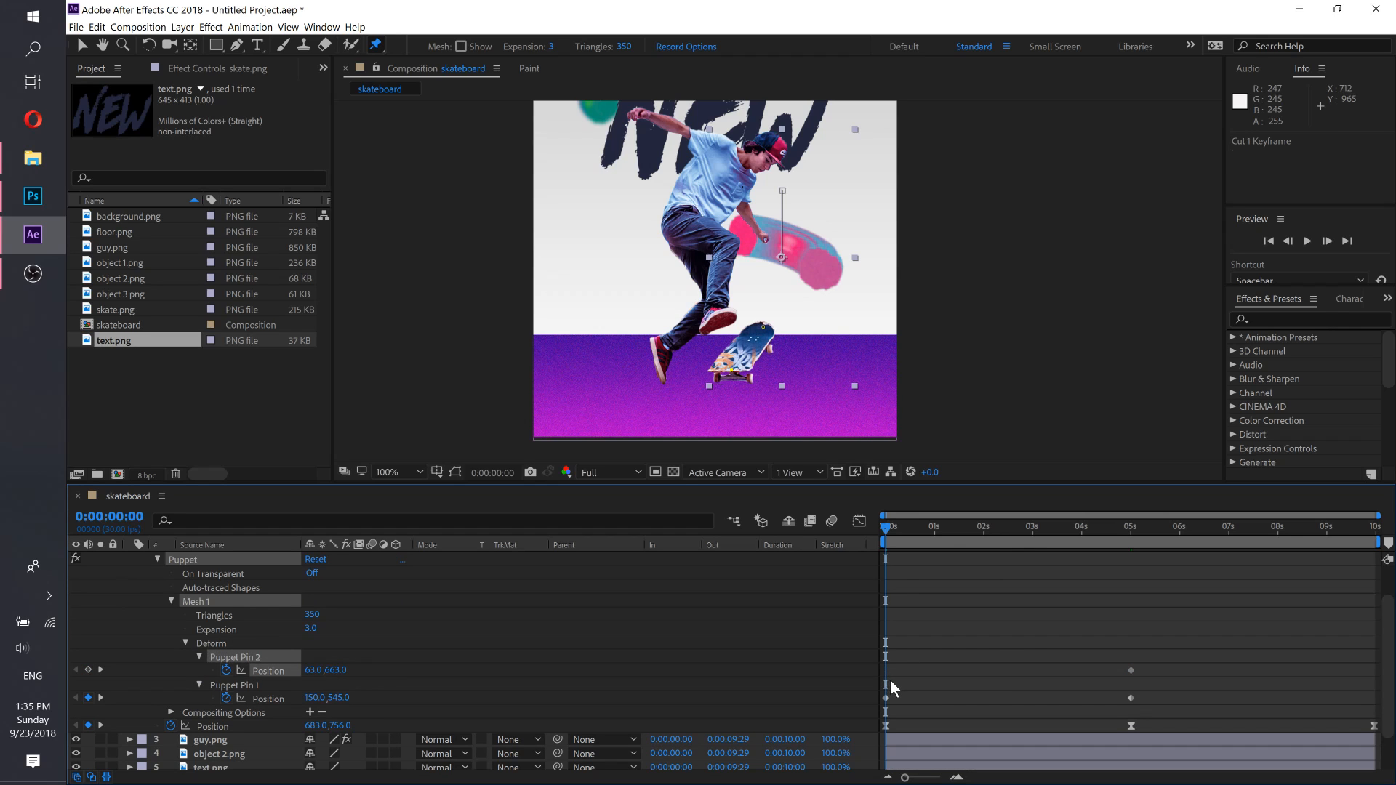
key(ctrl+z)
key(ctrl+c)
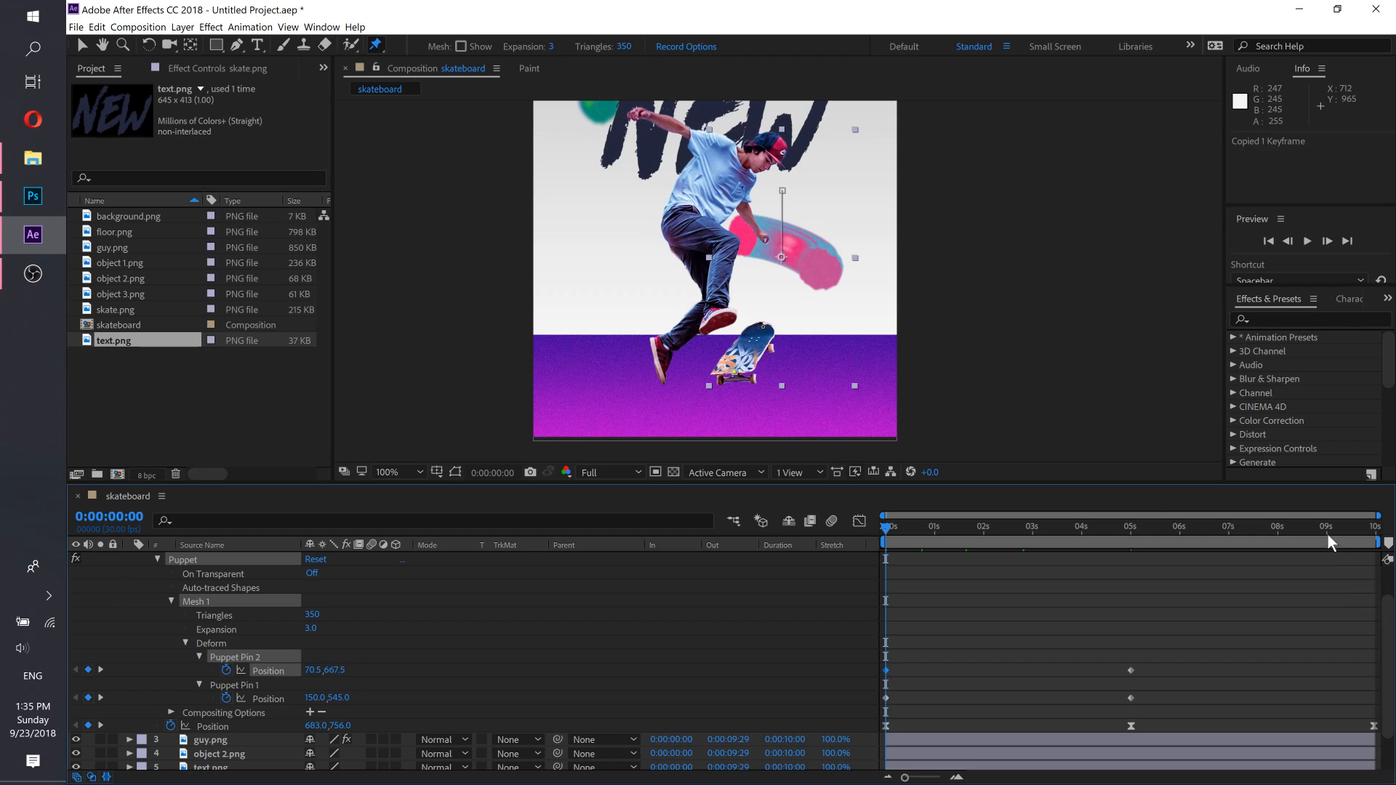
drag(1322, 529, 1381, 531)
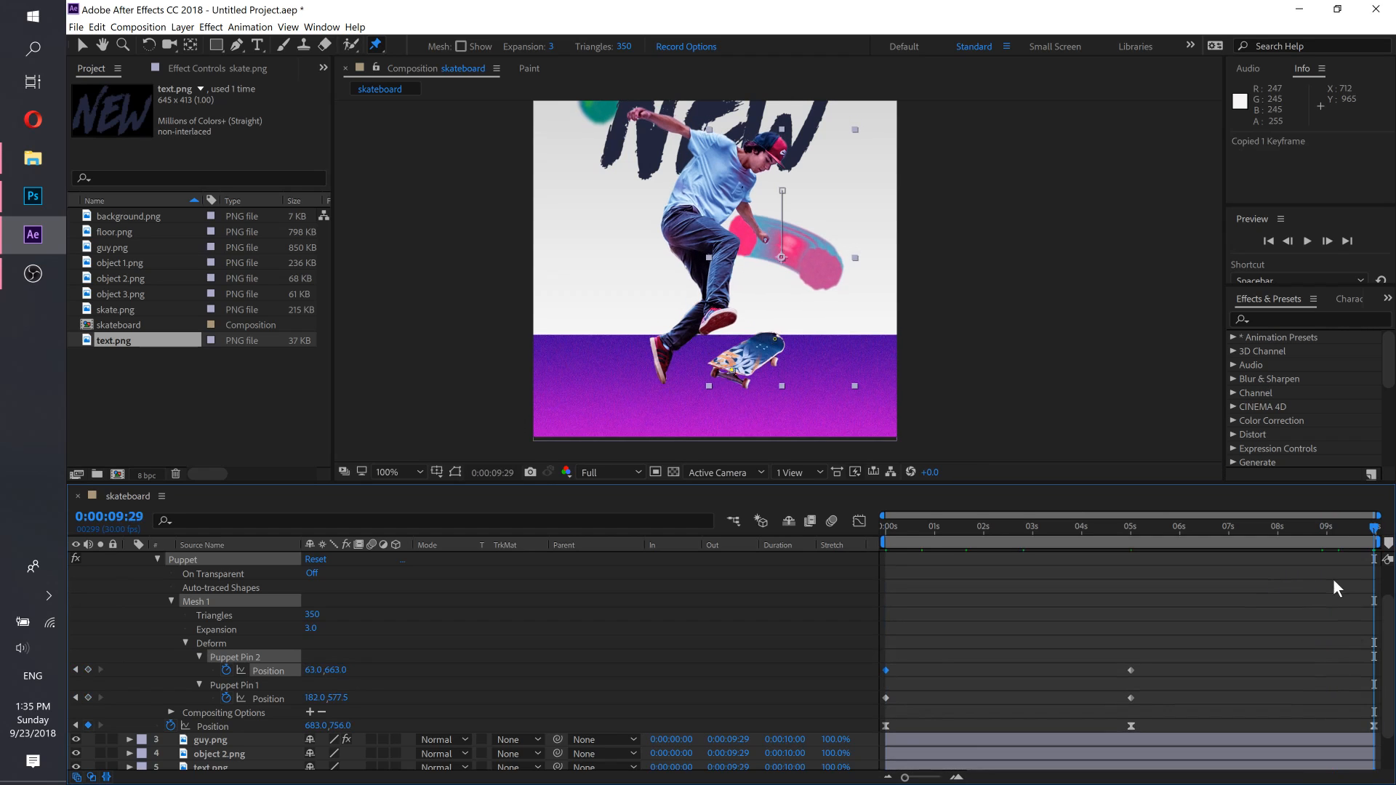
key(ctrl+v)
Step: Copy Puppet Pin 1's first Position keyframe to the last frame at 0:00:09:29
click(886, 699)
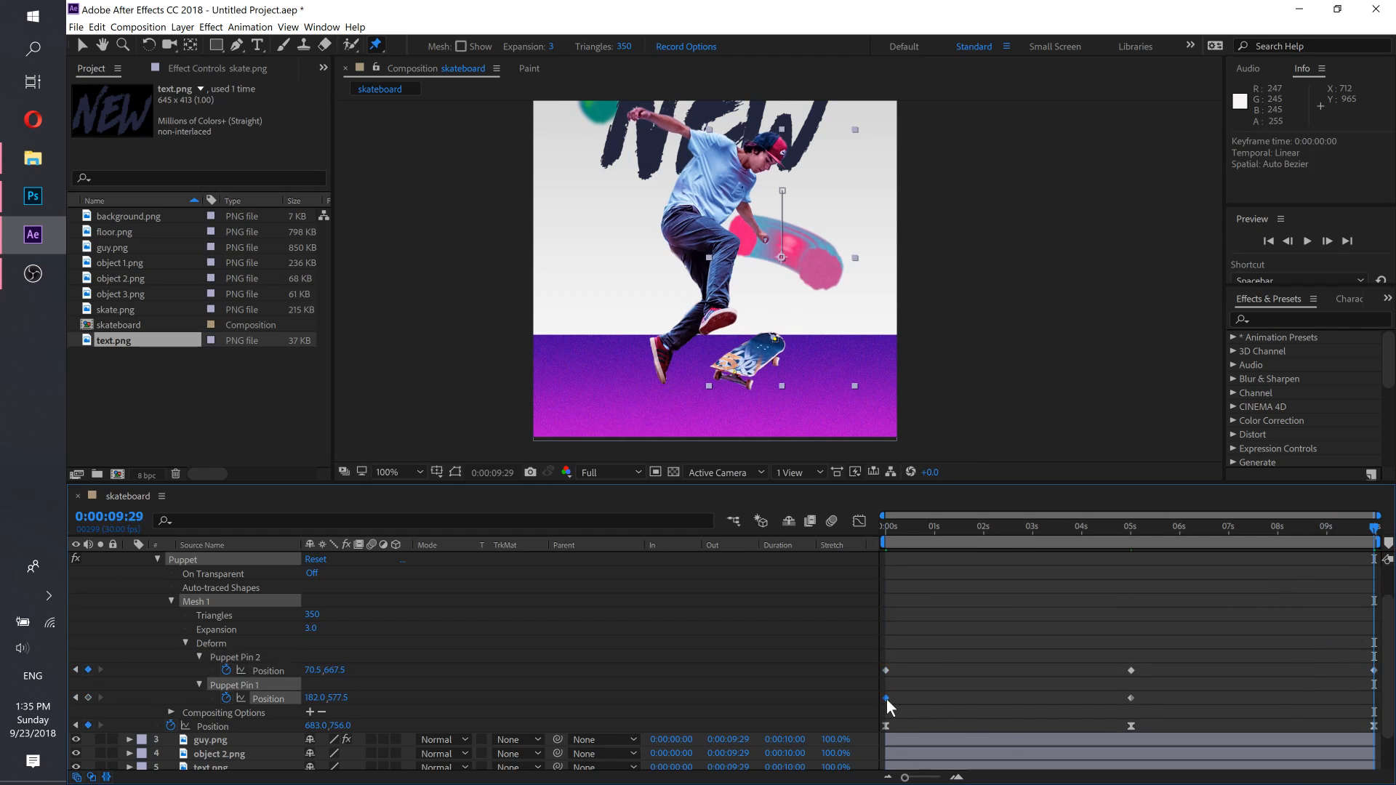
key(ctrl+c)
key(ctrl+v)
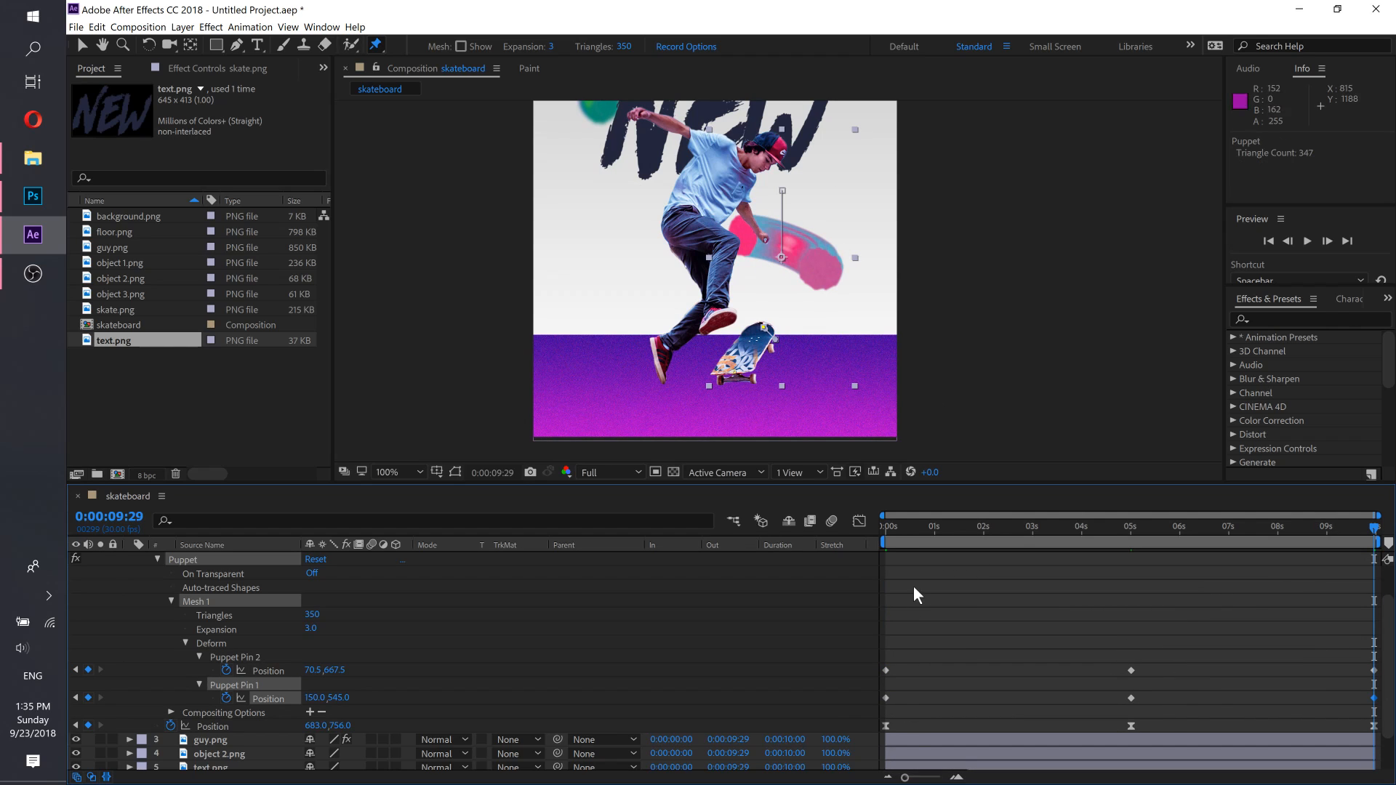
Step: Collapse the skate.png layer's properties and preview the looping animation from 0:00:00:00
drag(909, 529, 878, 525)
scroll(978, 595, up, 1)
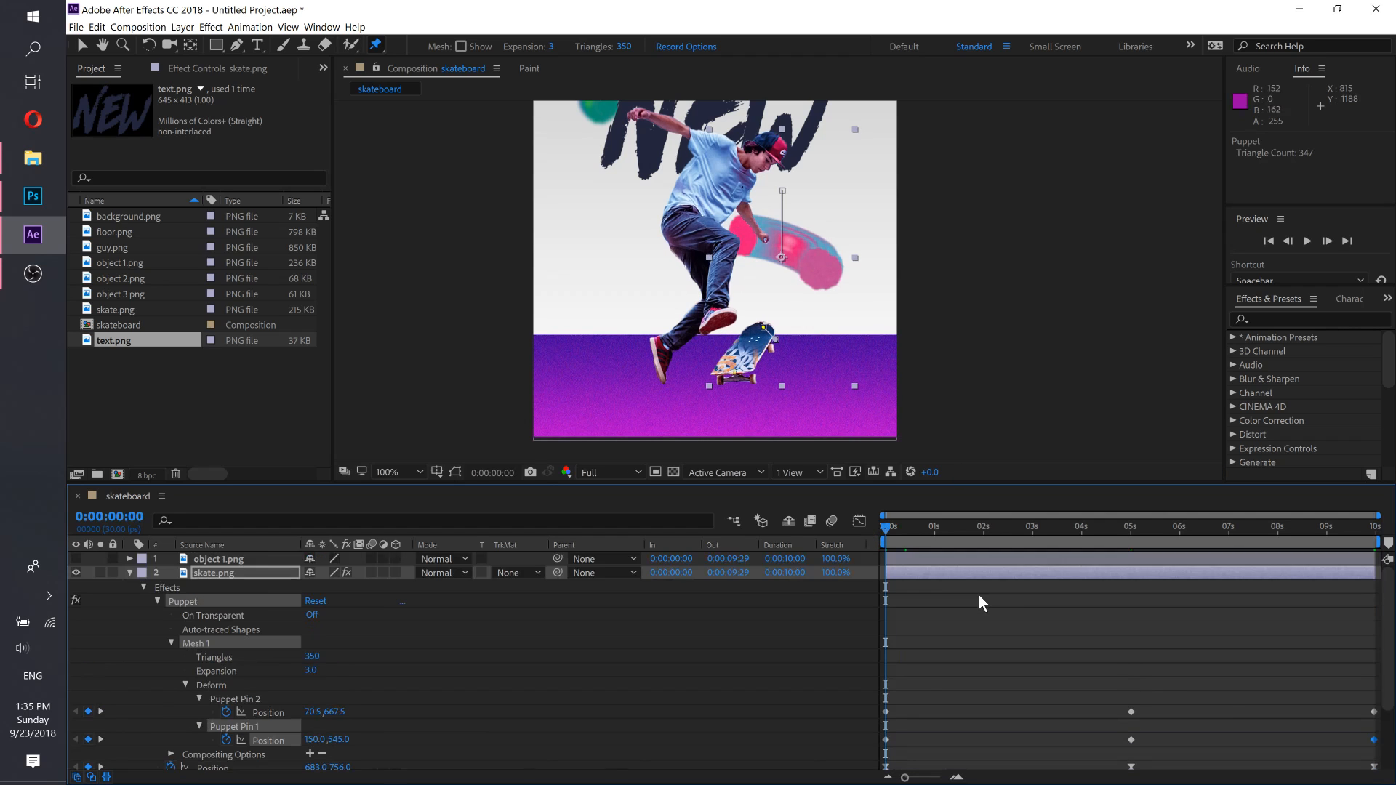
click(129, 572)
key(space)
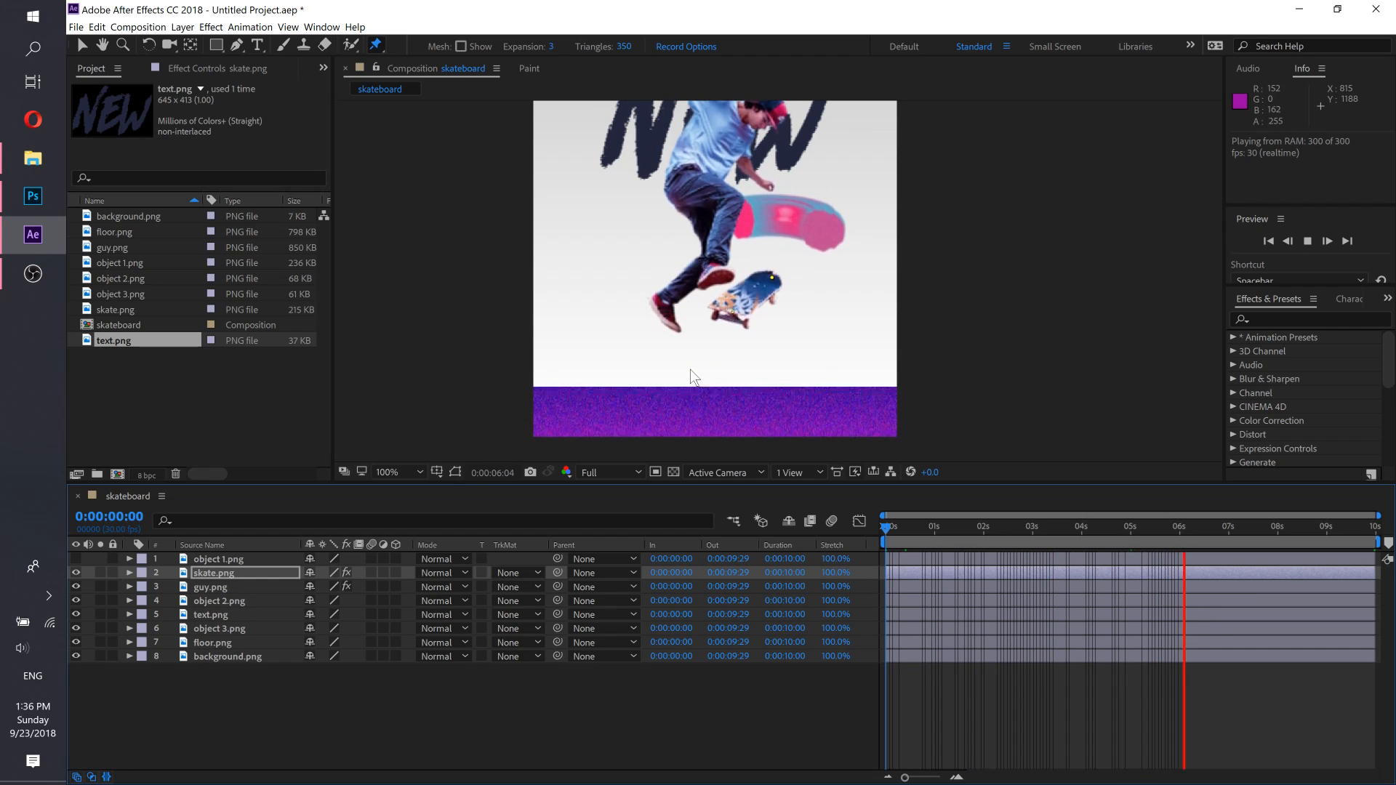
key(space)
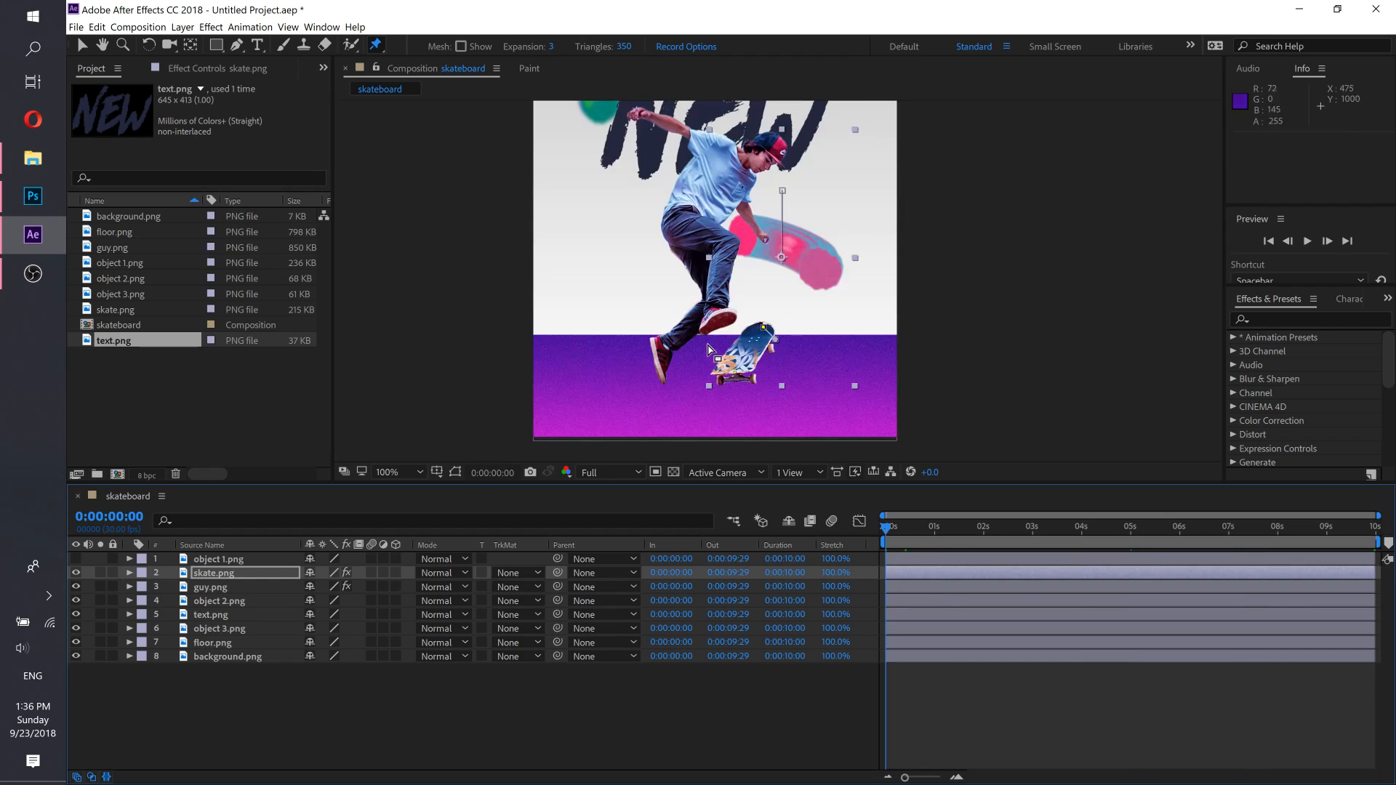
Step: Switch to the Selection tool and deselect the skateboard layer, with the whole poster in view
scroll(709, 344, down, 1)
click(82, 45)
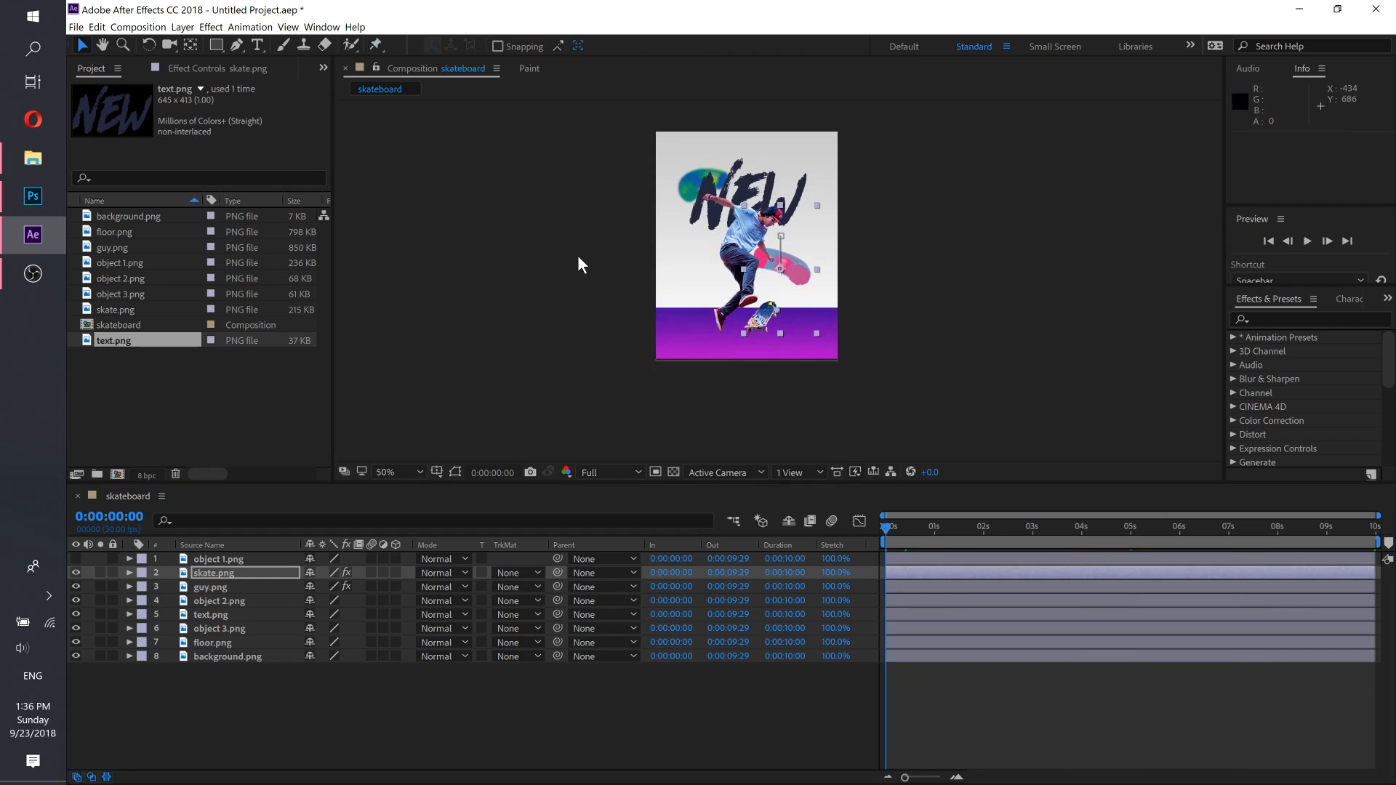
click(554, 250)
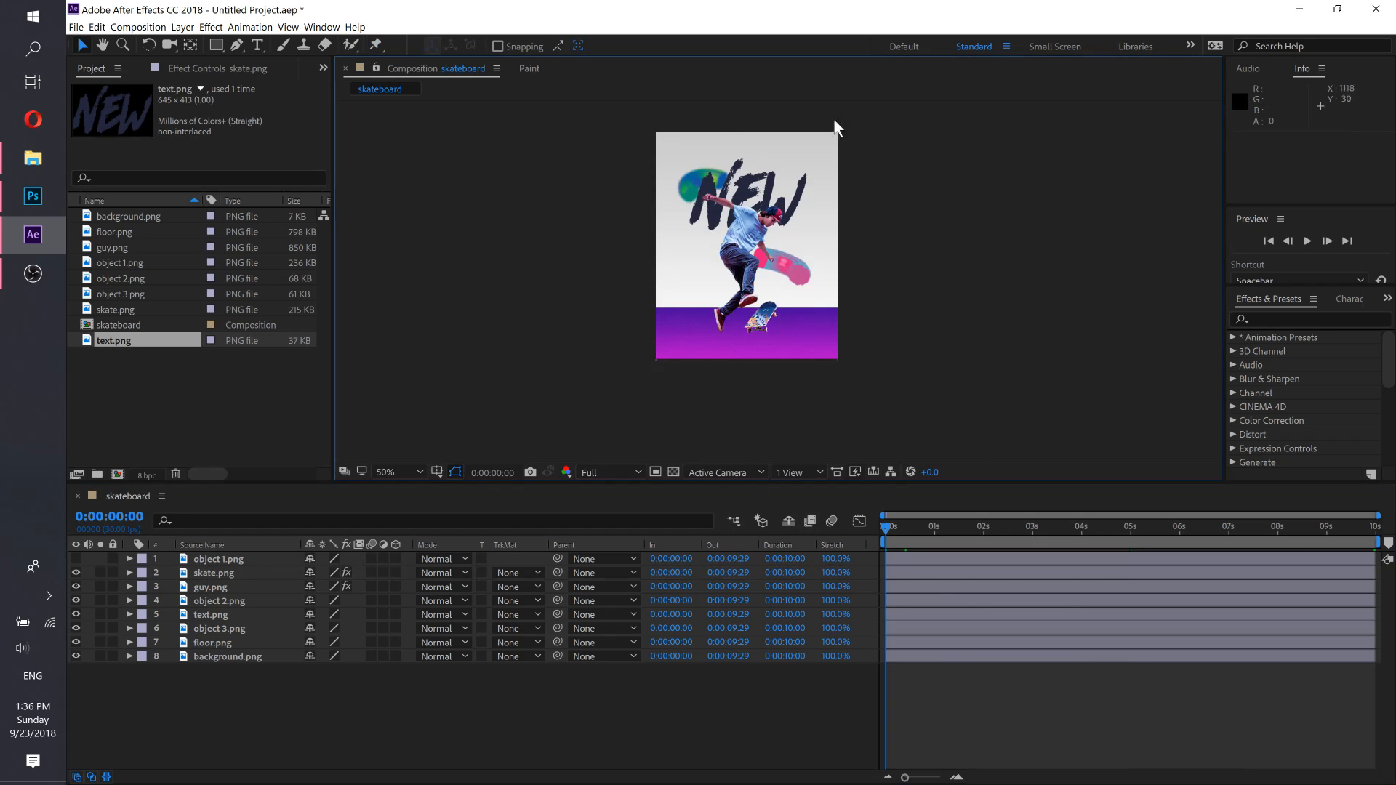